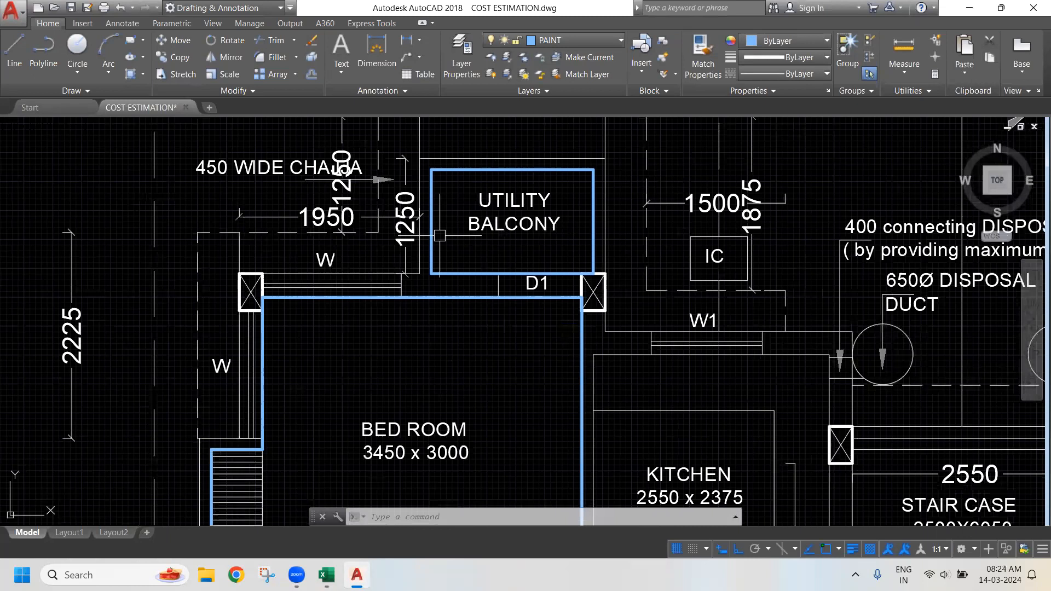
Start a polyline on the ground floor plan and turn off object snap tracking
left_click_drag(605, 305, 605, 190)
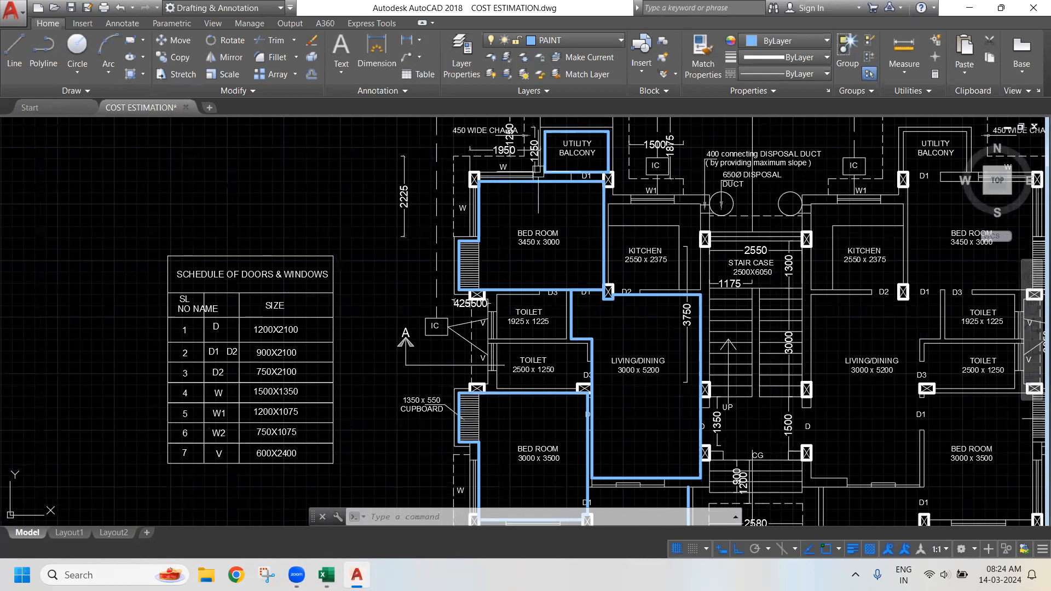
left_click_drag(570, 229, 562, 254)
scroll(562, 253, "up", 2)
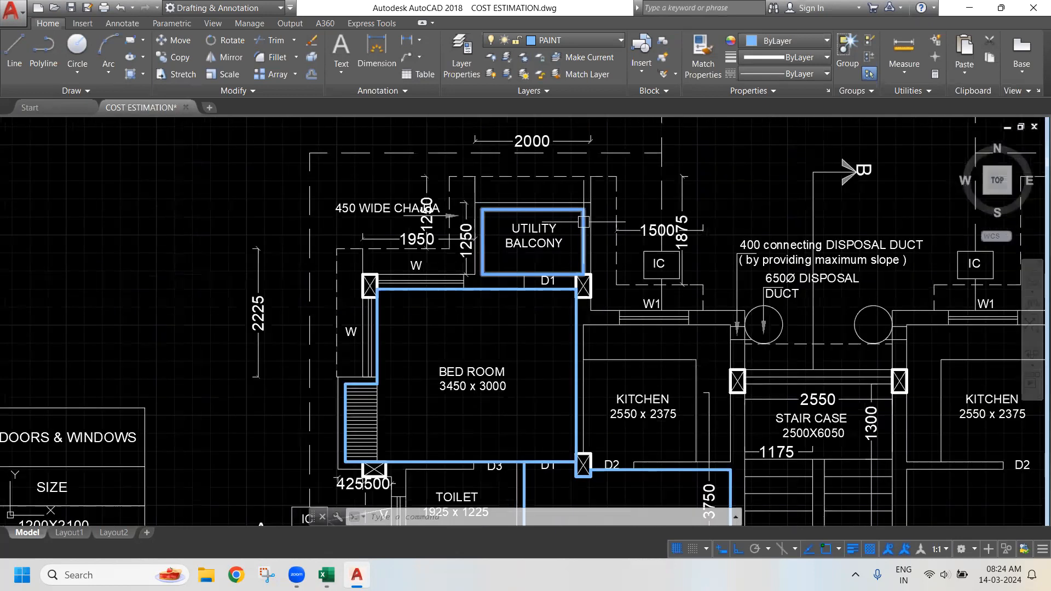
type("pl")
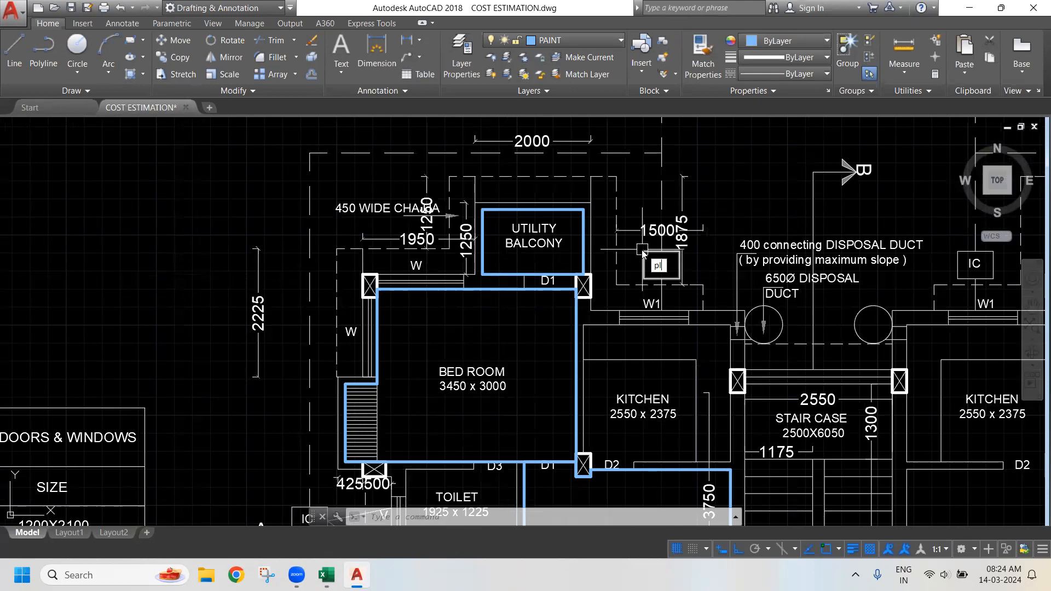
key("Return")
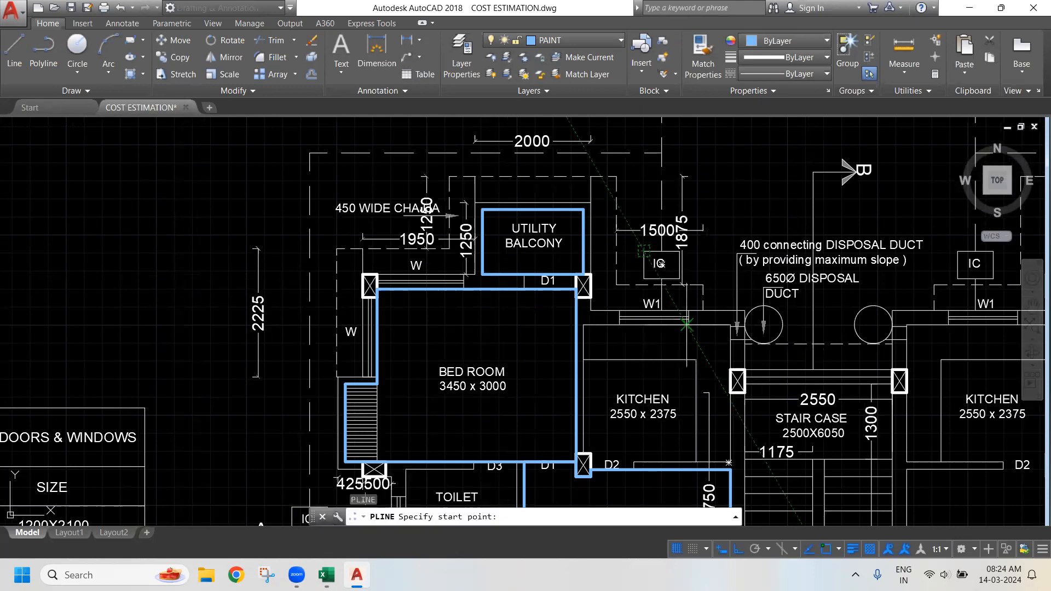
left_click_drag(774, 265, 611, 194)
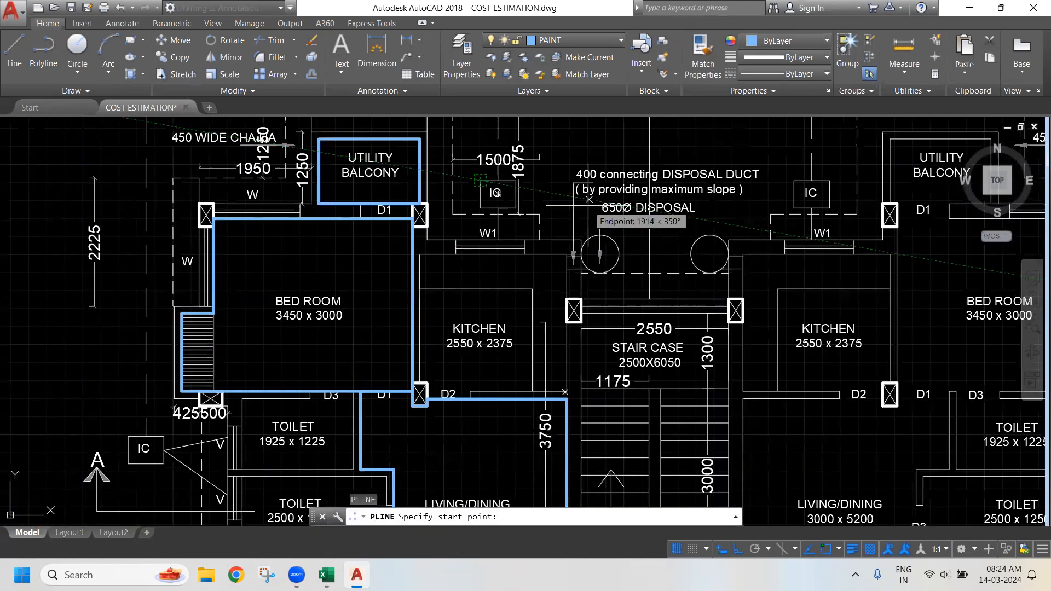
scroll(421, 189, "down", 2)
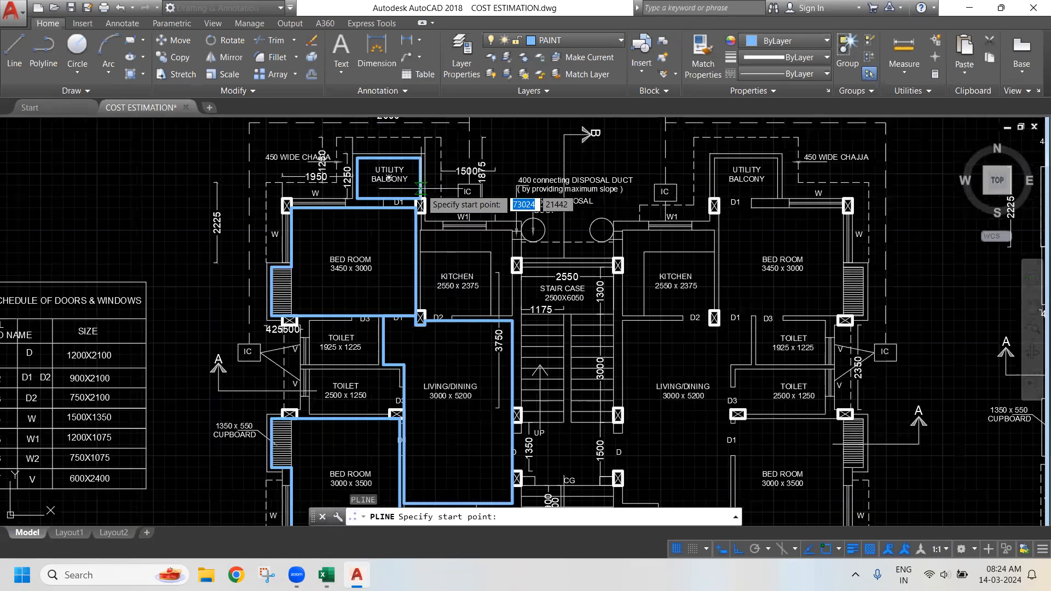
left_click_drag(457, 236, 498, 156)
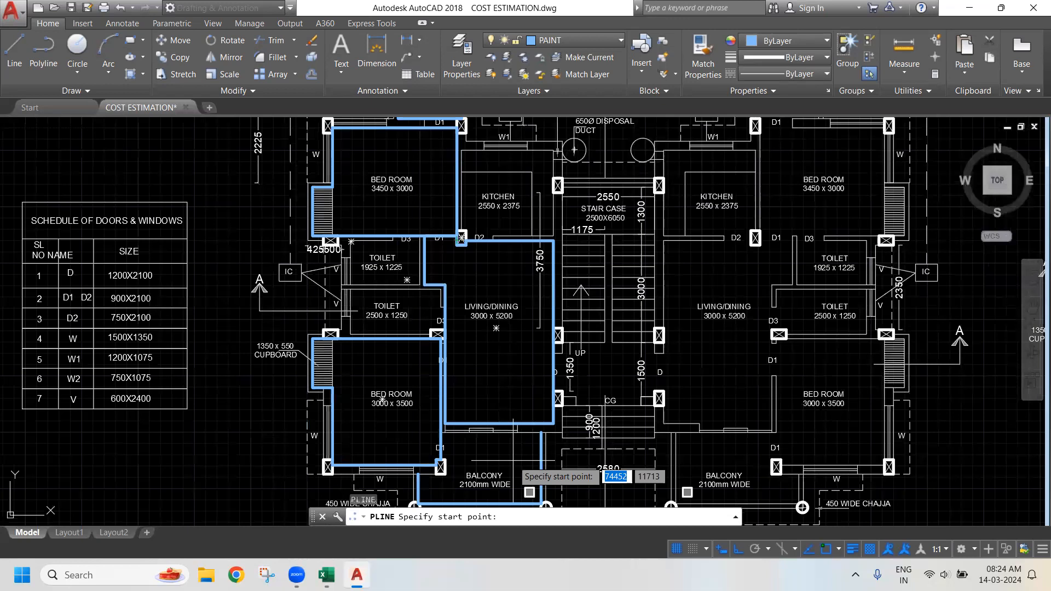
left_click_drag(495, 470, 495, 408)
left_click_drag(515, 228, 510, 421)
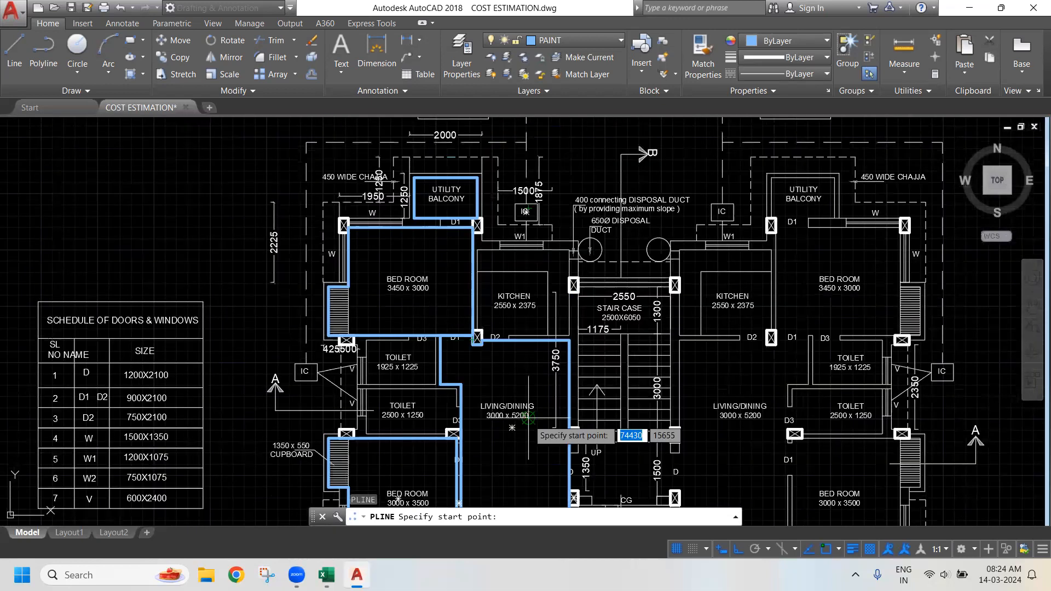
scroll(616, 276, "up", 2)
scroll(634, 267, "up", 2)
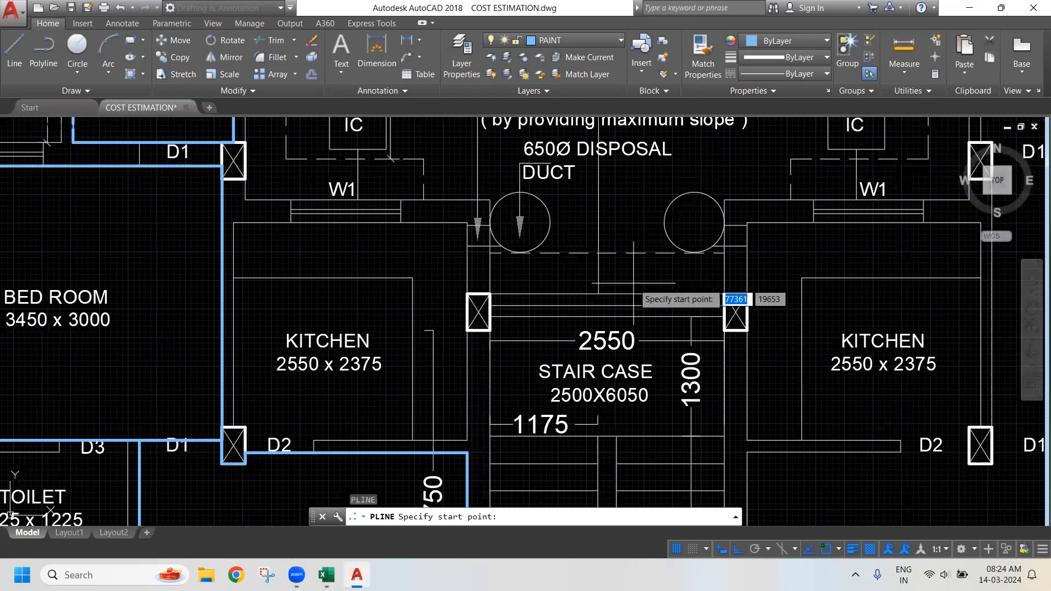
scroll(634, 283, "down", 7)
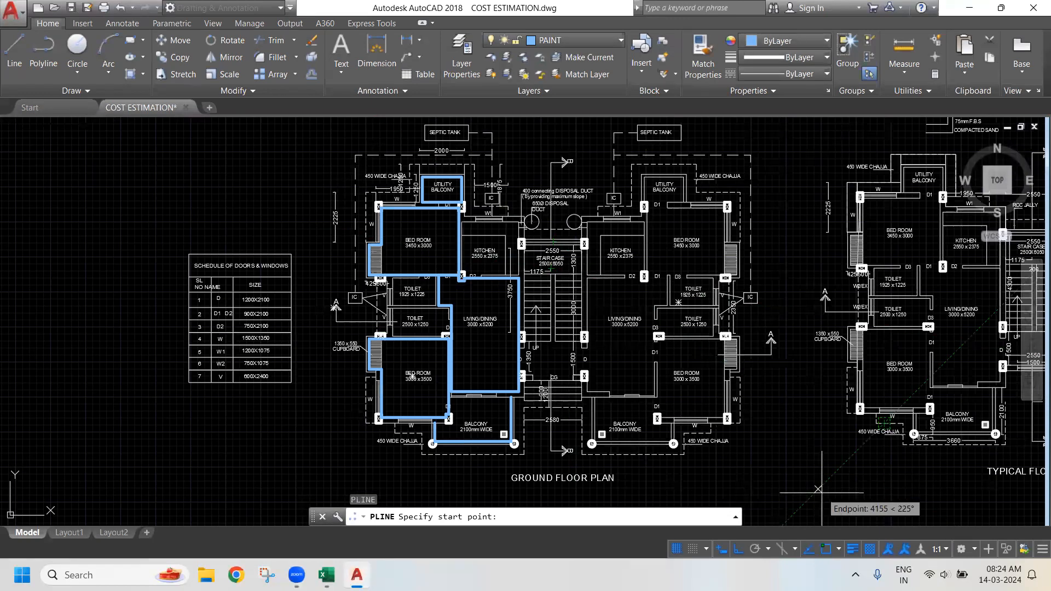
left_click(809, 549)
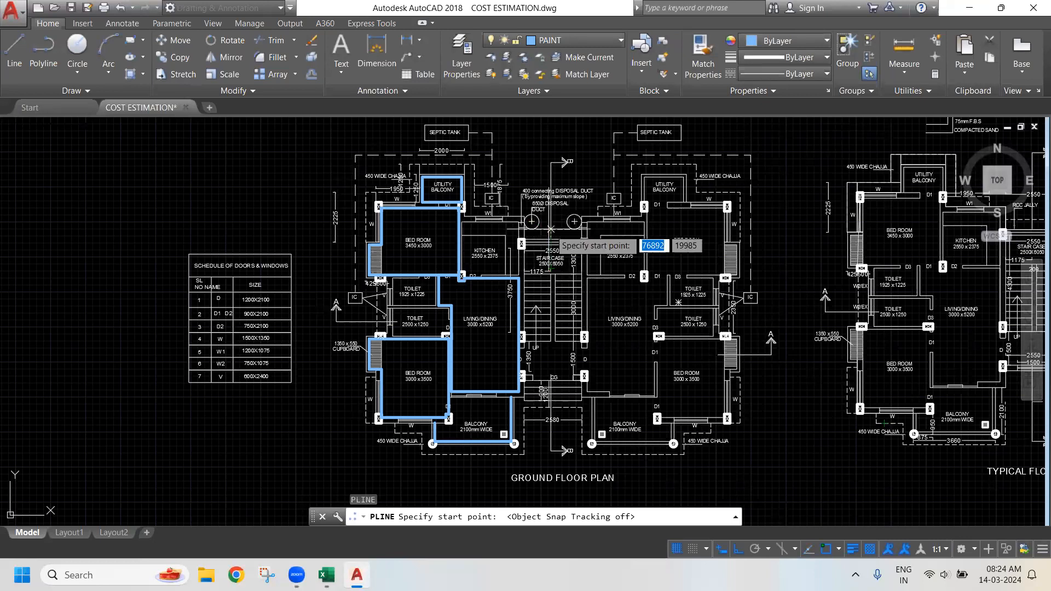
Trace a polyline from the middle of the staircase's outer wall, past the disposal duct and along the kitchen's outer wall to the corner beyond window W1
scroll(541, 202, "up", 8)
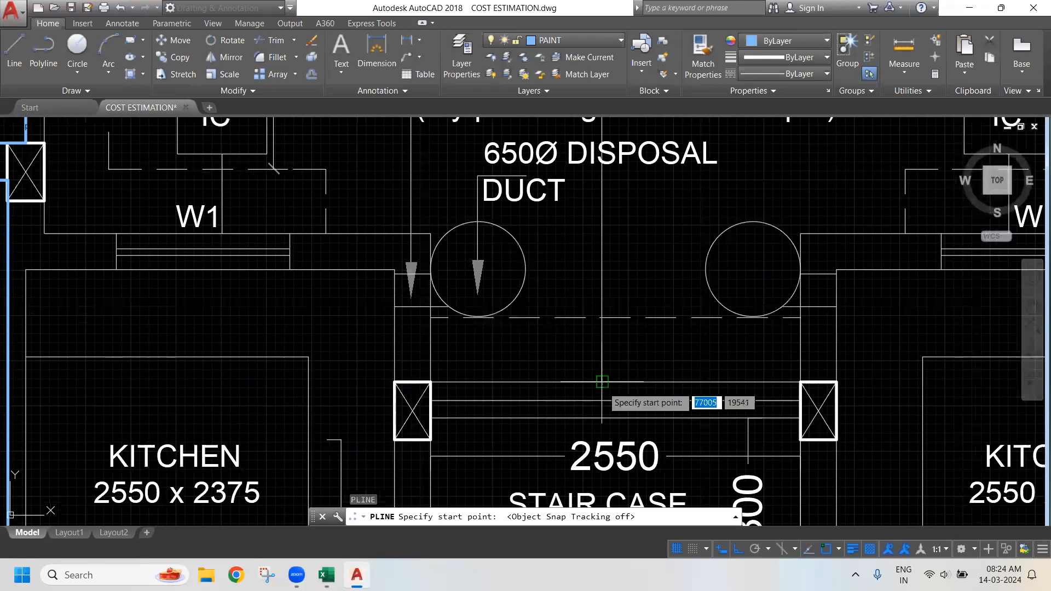
scroll(618, 390, "down", 7)
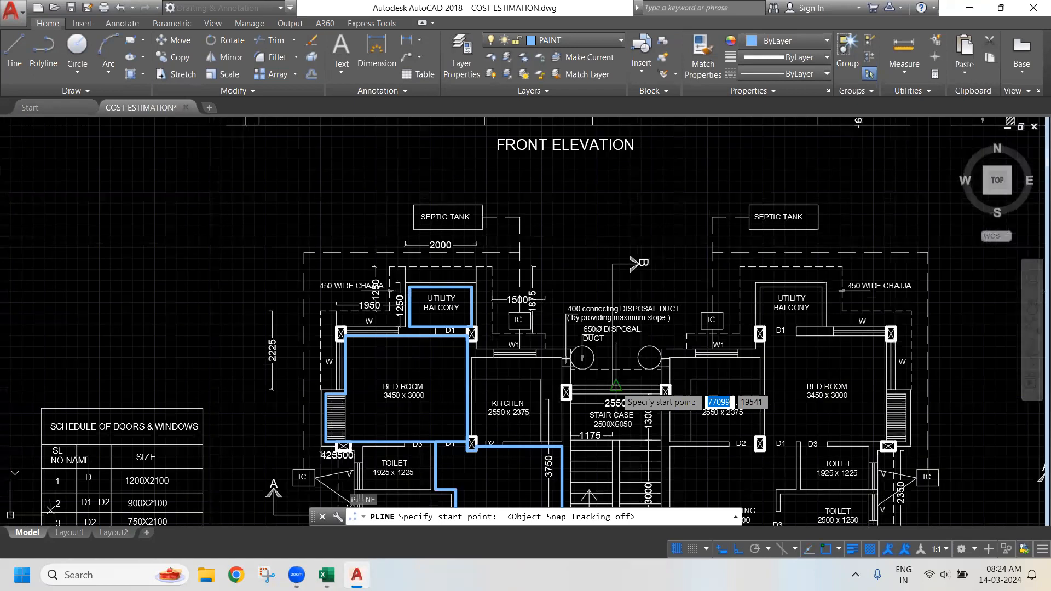
scroll(616, 386, "up", 6)
left_click(612, 385)
left_click(427, 385)
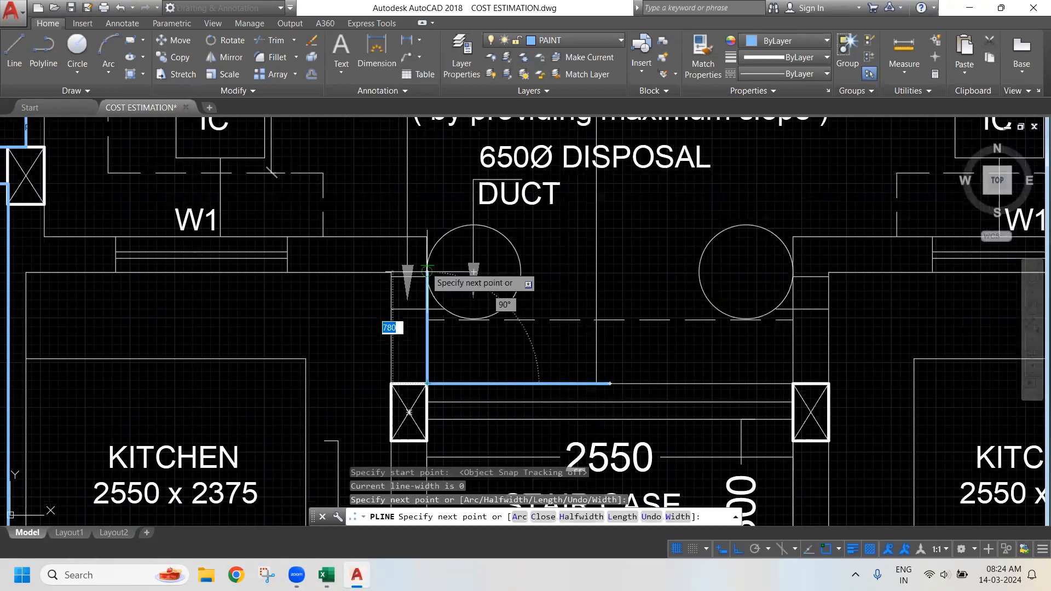
left_click(427, 237)
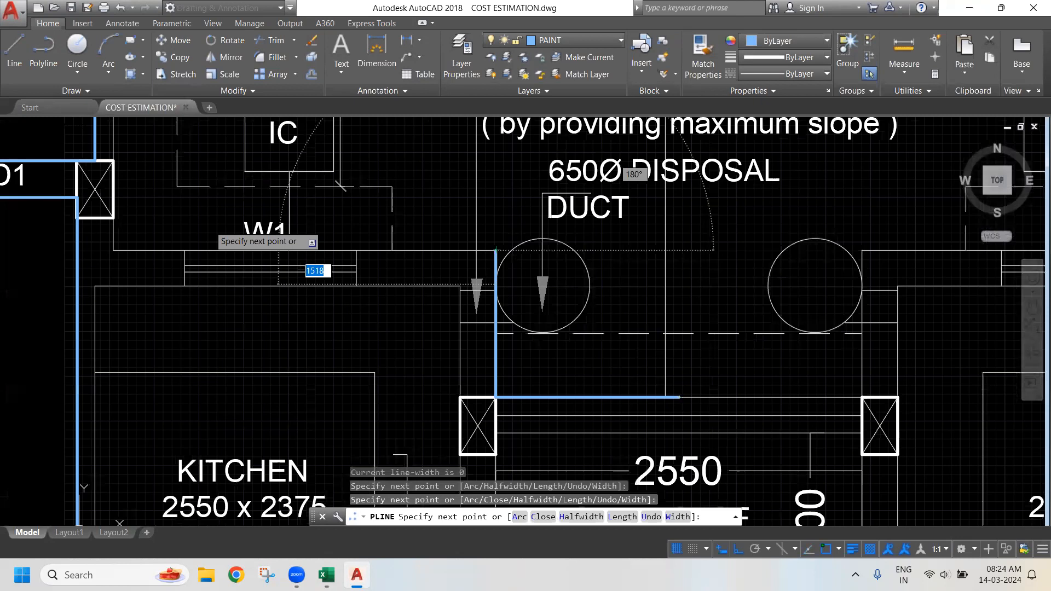
left_click_drag(278, 234, 622, 283)
left_click(457, 300)
scroll(458, 299, "up", 2)
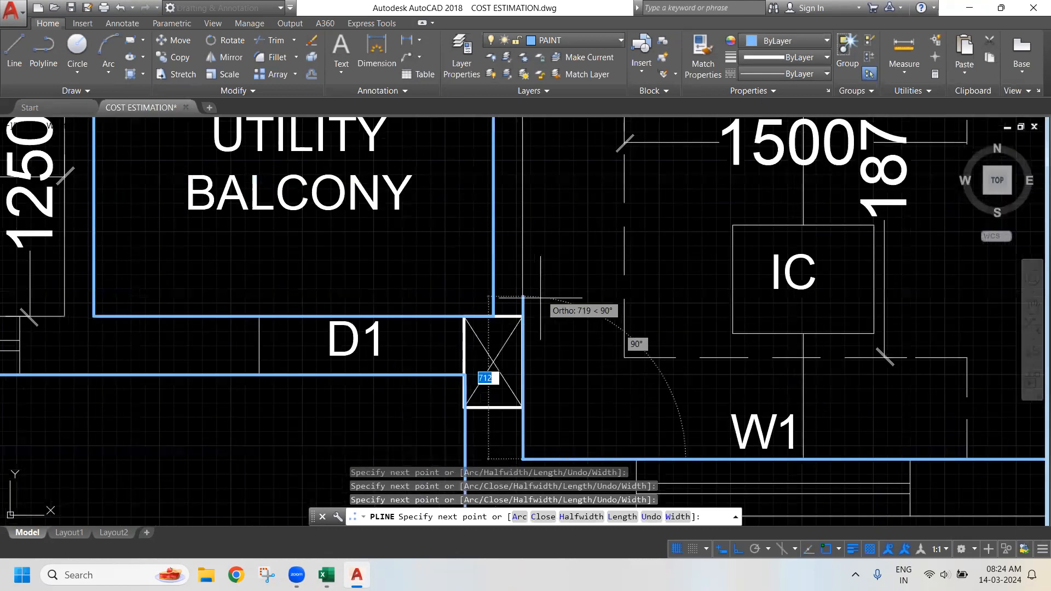
scroll(540, 315, "down", 1)
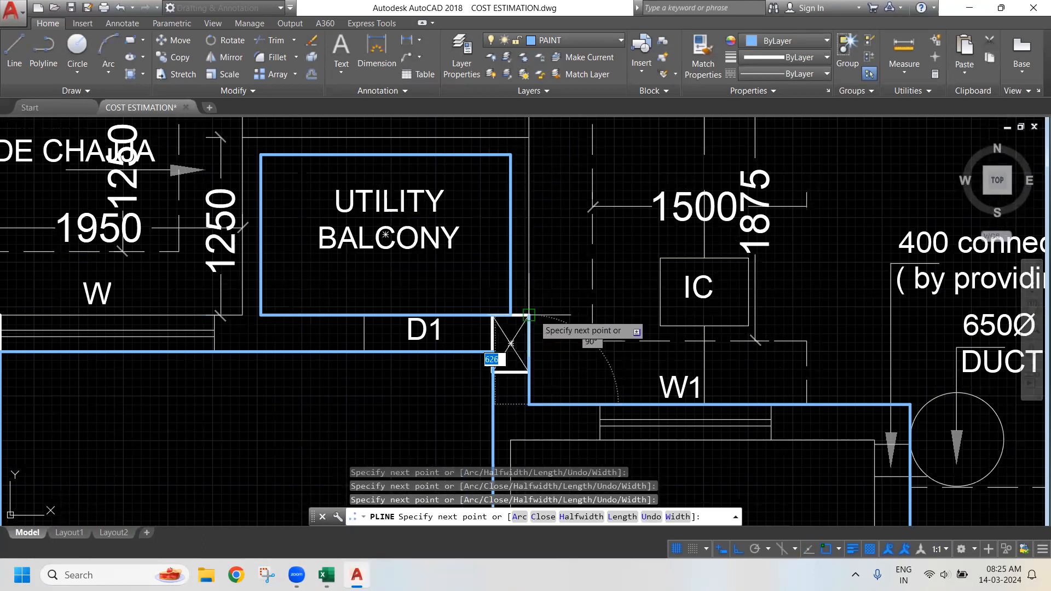
key("Escape")
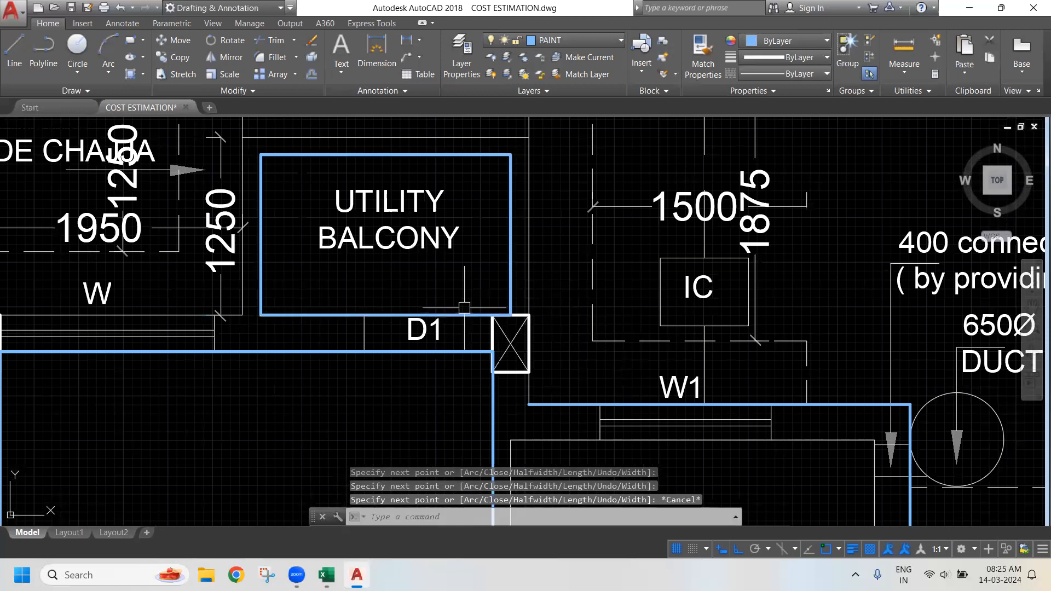
Explode the utility balcony outline and delete its edge along the door D1 wall
scroll(464, 308, "down", 10)
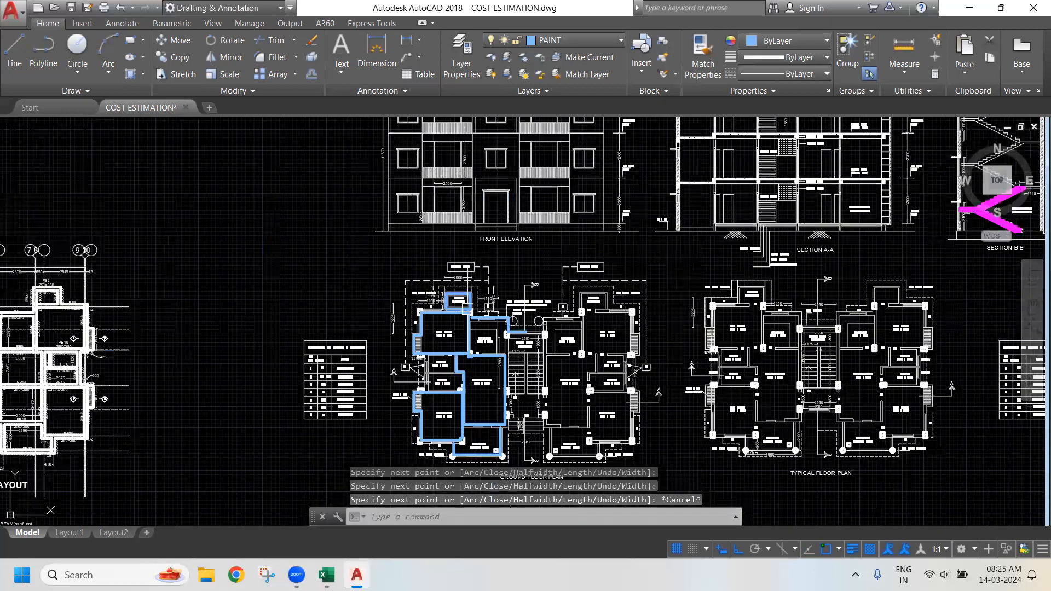
scroll(491, 473, "up", 5)
scroll(537, 320, "down", 5)
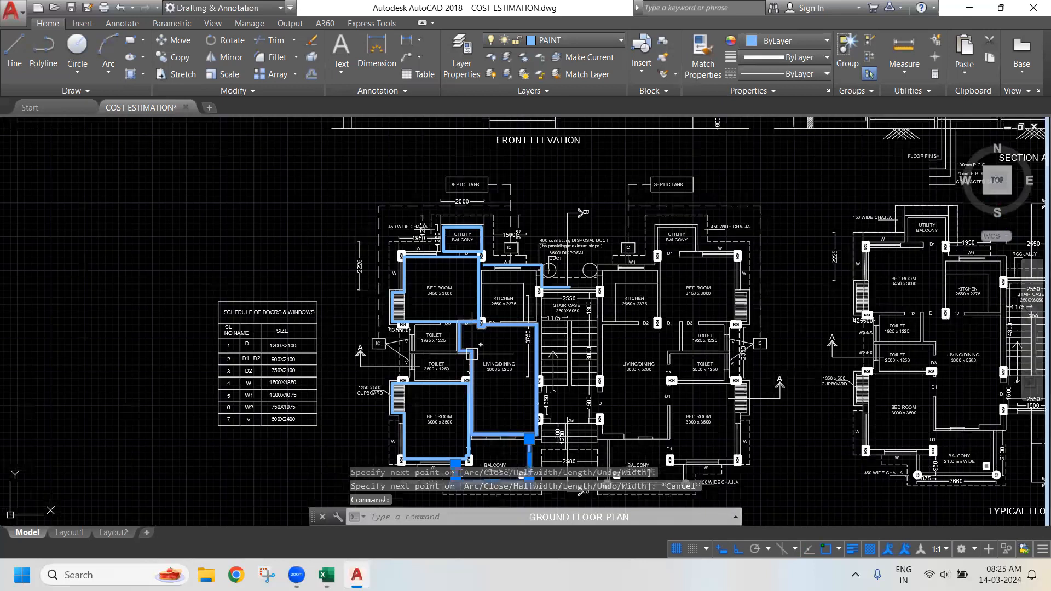
left_click(467, 230)
scroll(467, 232, "up", 5)
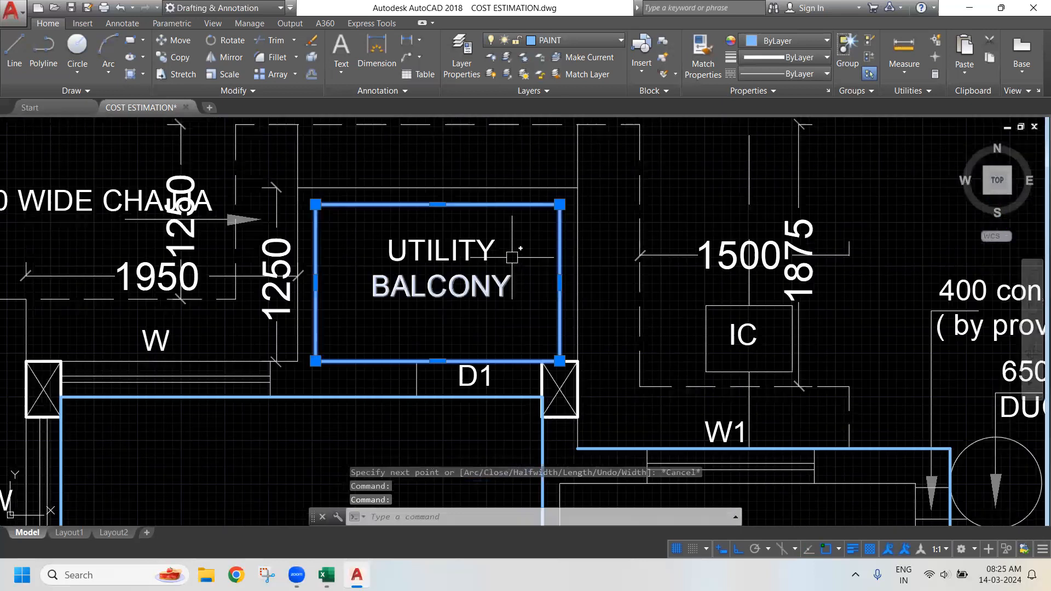
type("x")
key("Return")
left_click(511, 362)
key("Delete")
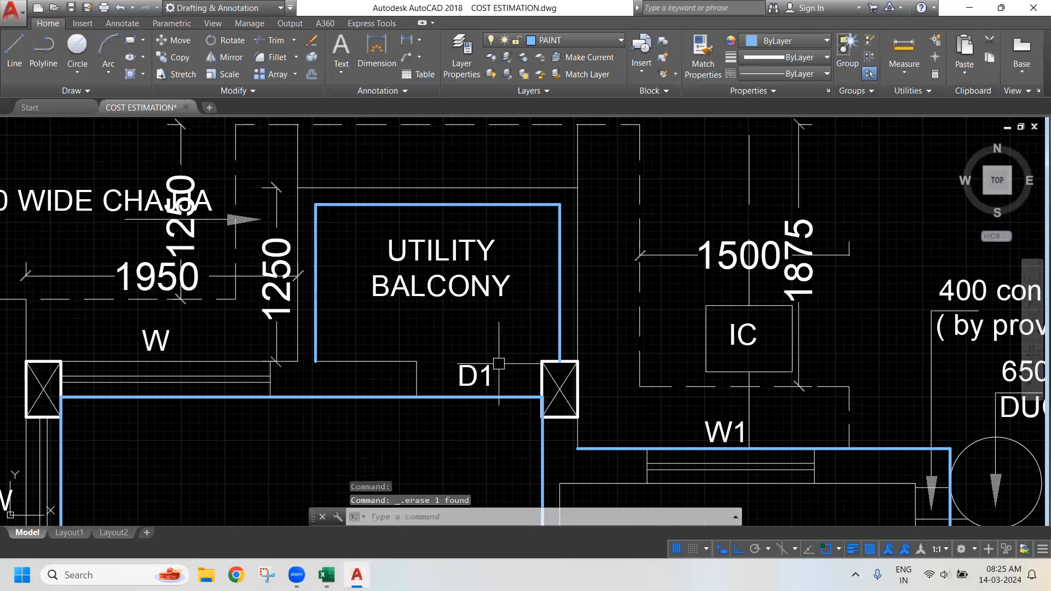
Join the three remaining utility balcony edges into one polyline
left_click(559, 329)
left_click(516, 206)
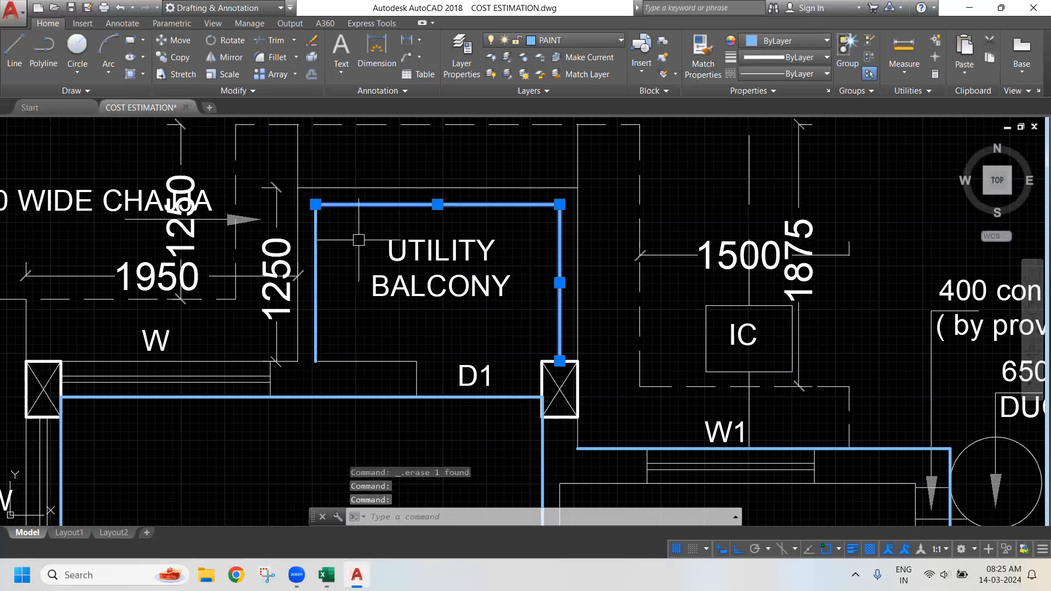
left_click(316, 263)
type("j")
key("Return")
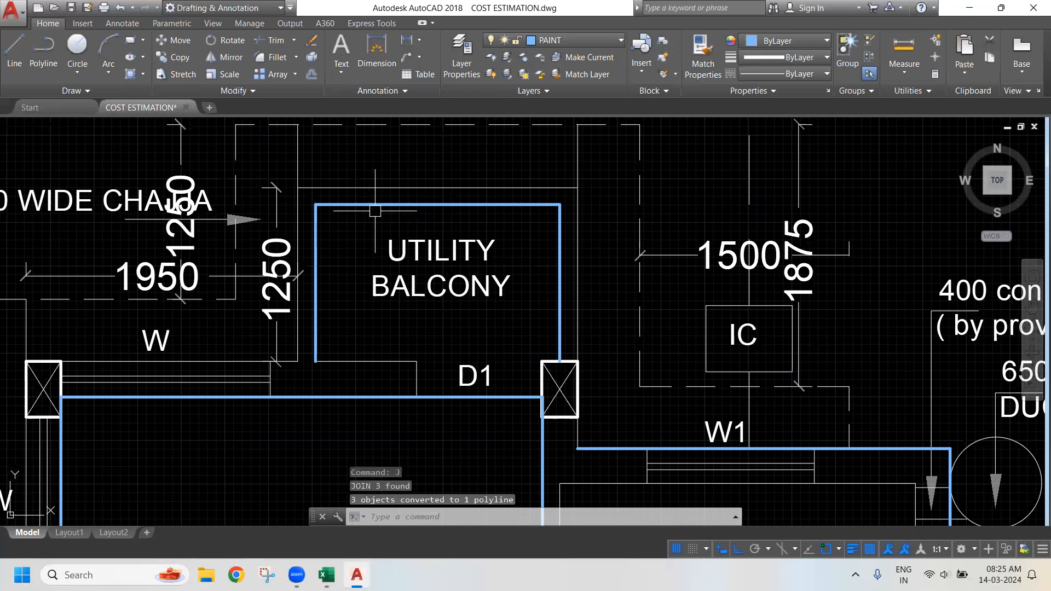
List the properties of the open utility balcony polyline to read its length
left_click(433, 205)
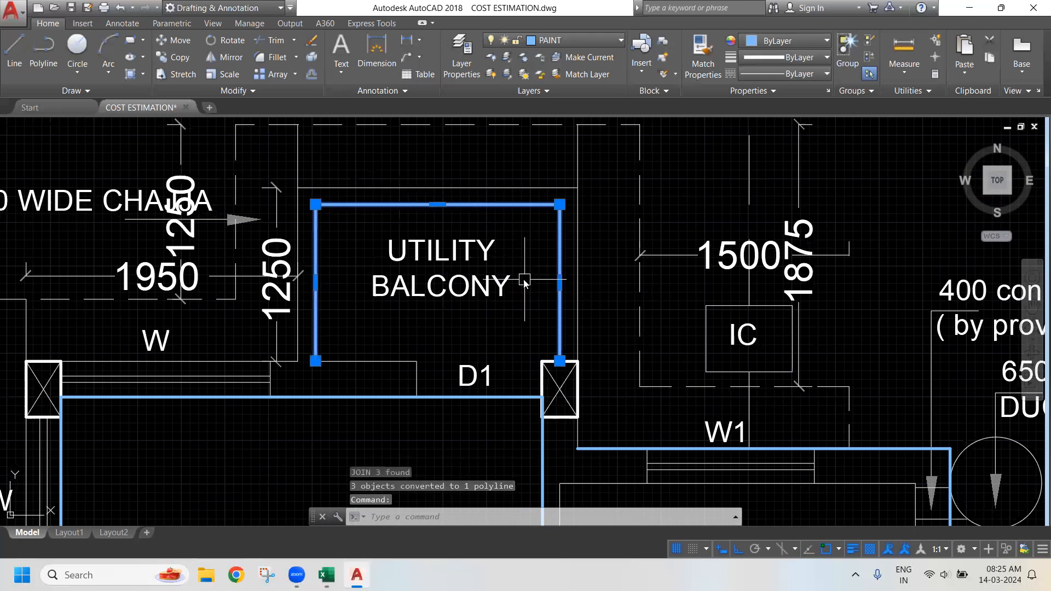
type("LI")
key("Return")
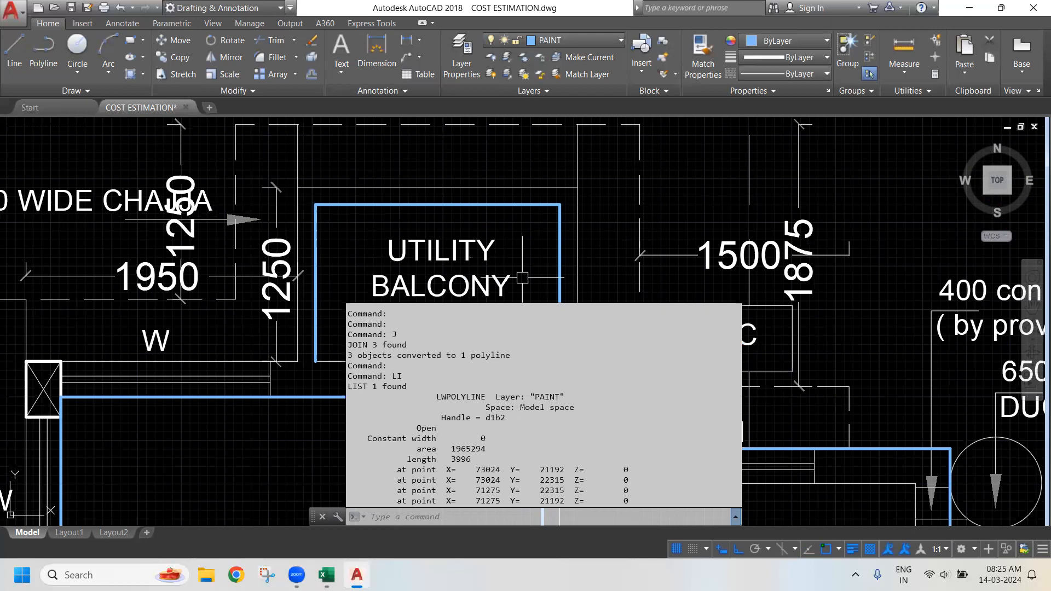
Switch to the Excel worksheet and set the UTILITY BALCONY length in D26 to 4
key("alt+Tab")
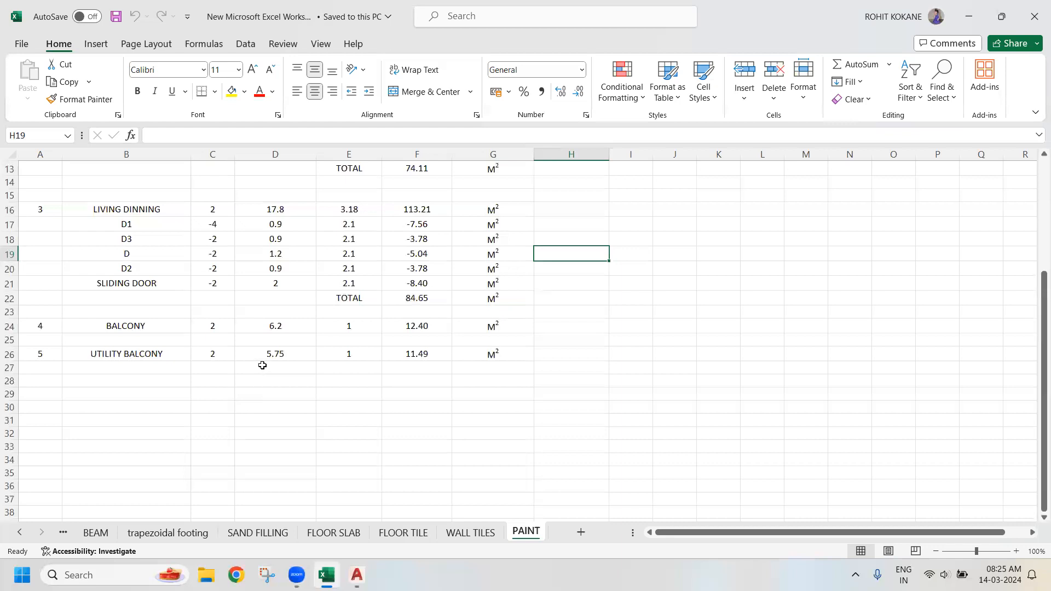
left_click(298, 357)
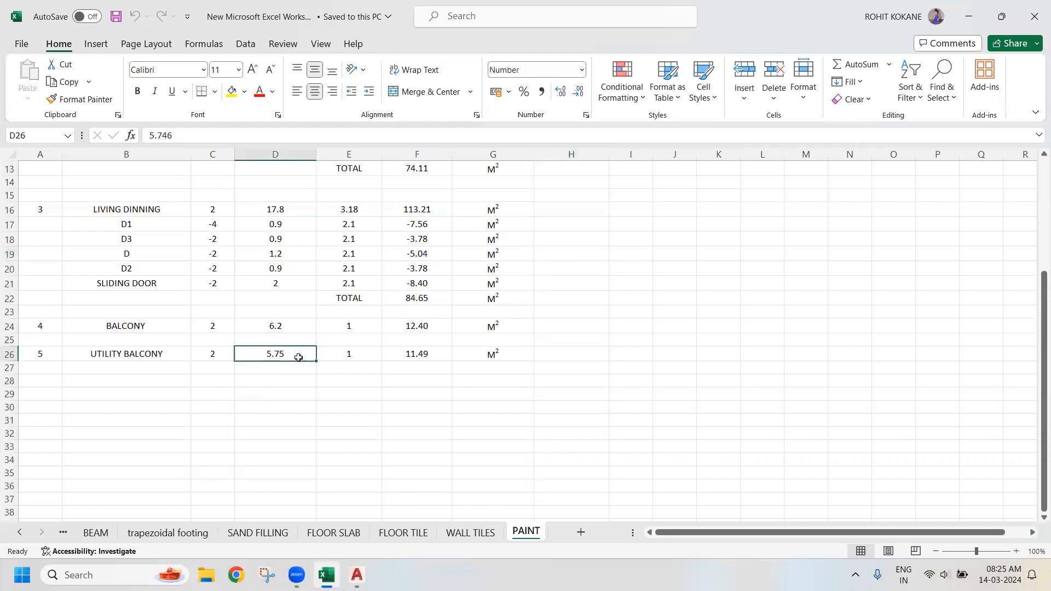
type("4")
key("Return")
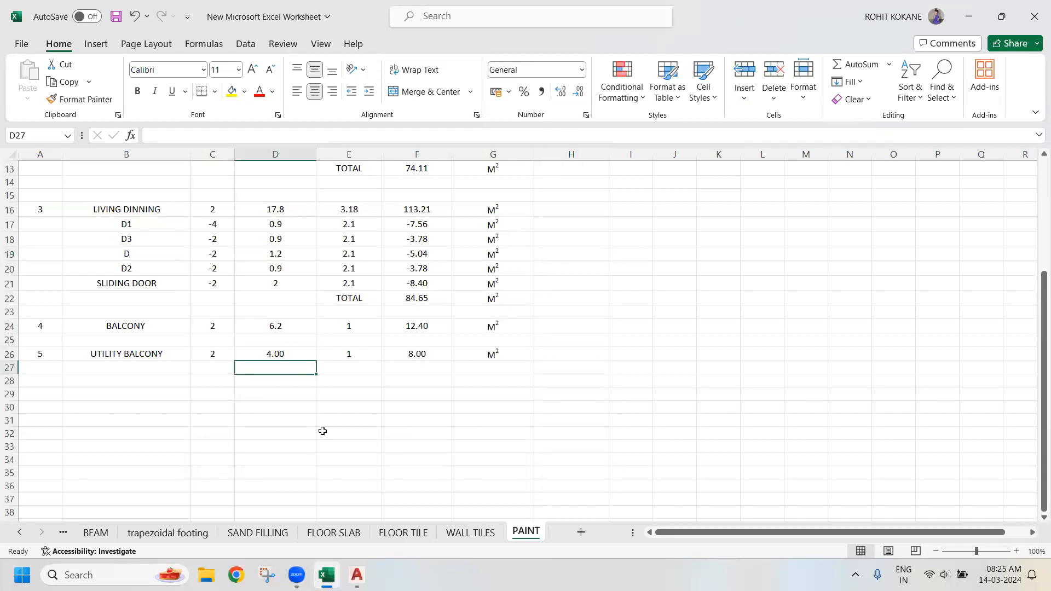
Switch to the AutoCAD drawing and trace a polyline from the outer corner beside W1 around the 3450 x 3000 bedroom's exterior to its cupboard projection
key("alt+Tab")
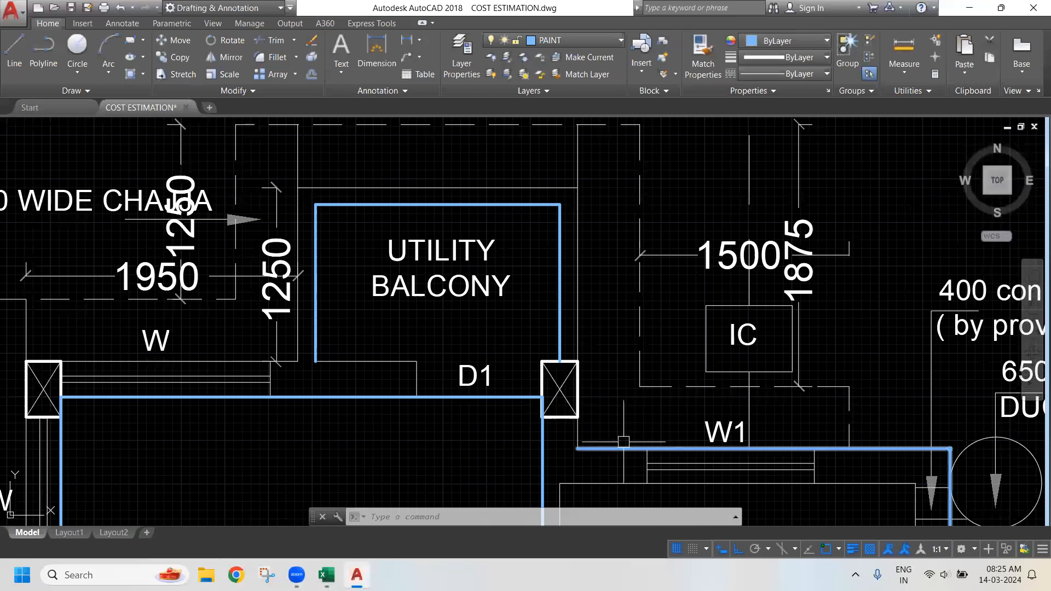
type("pl")
key("Return")
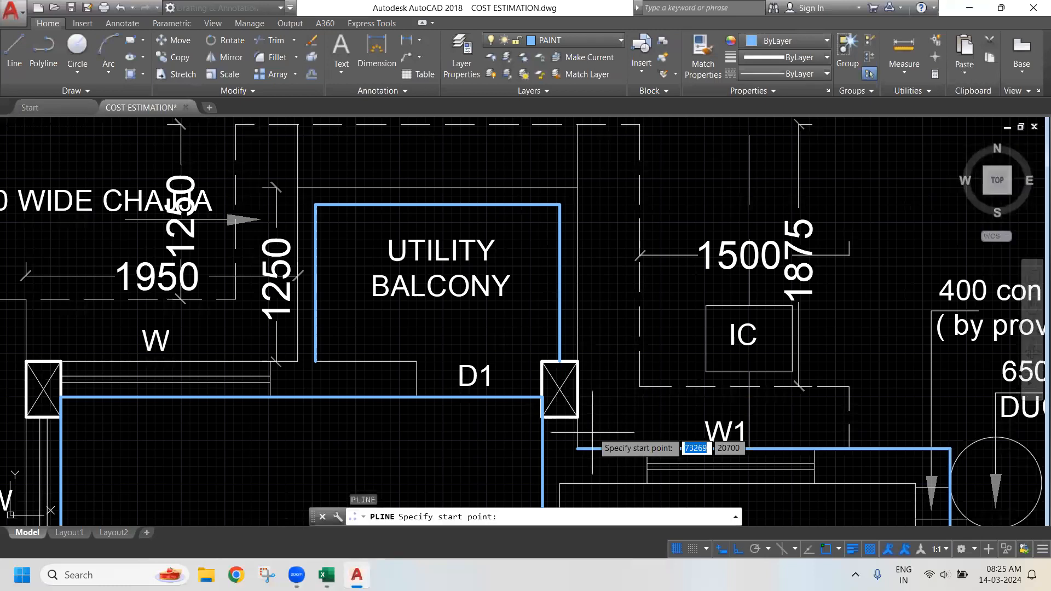
left_click(578, 449)
left_click_drag(245, 357, 538, 342)
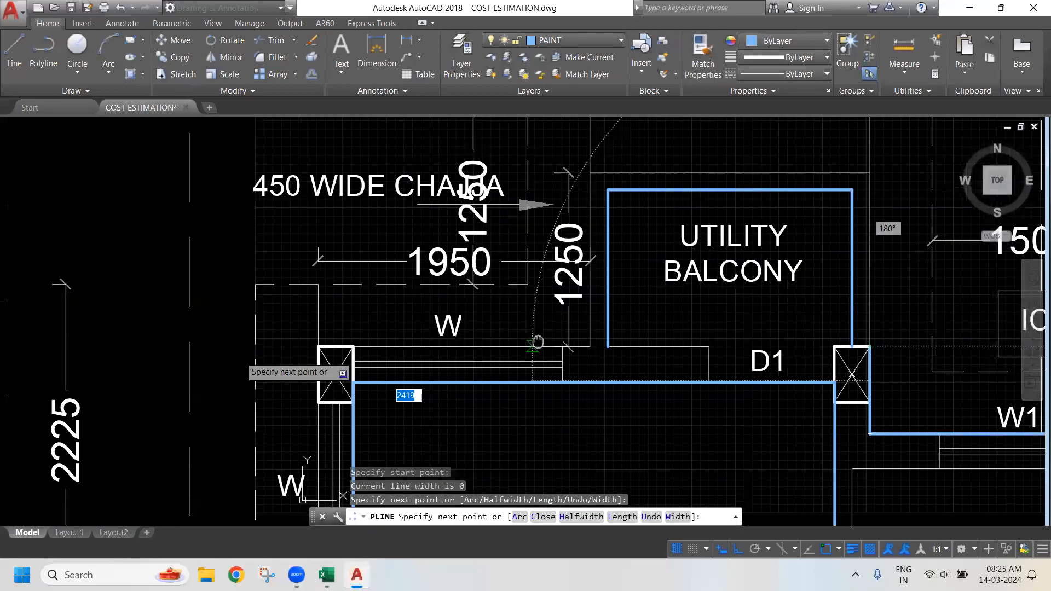
scroll(332, 346, "down", 4)
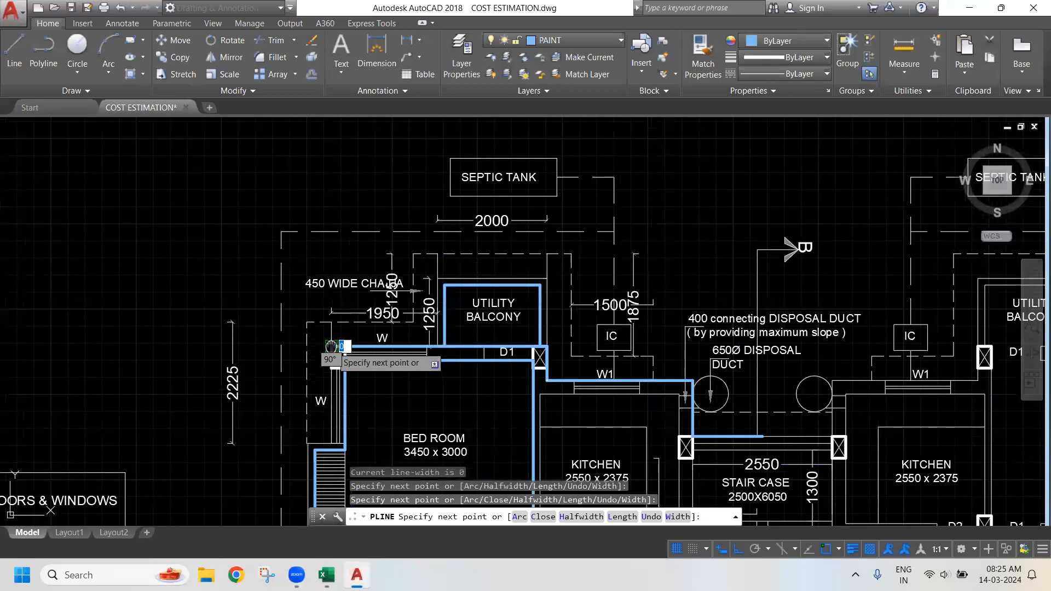
scroll(327, 509, "up", 4)
scroll(290, 353, "down", 1)
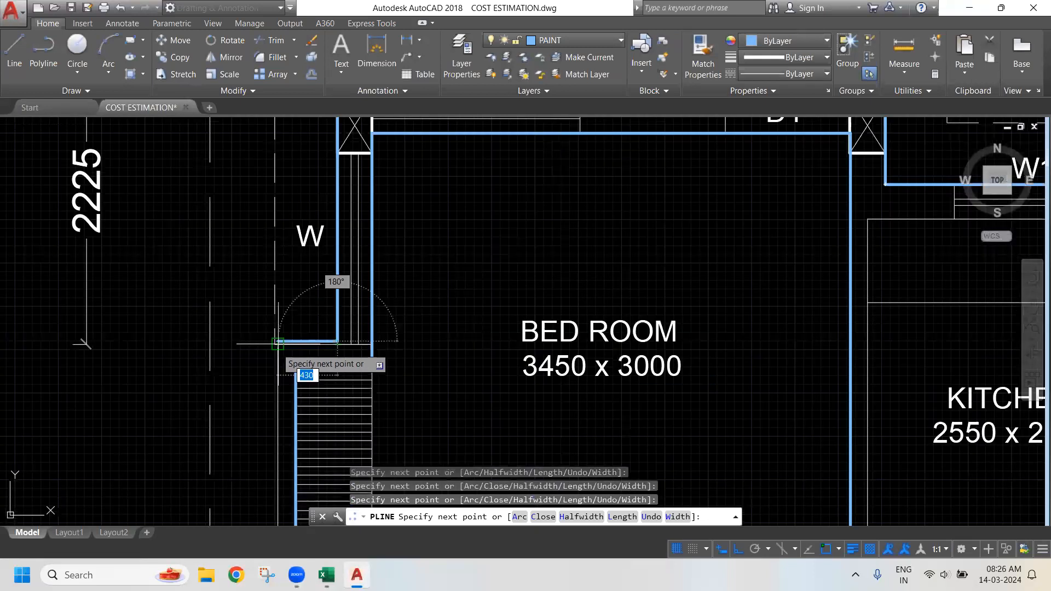
Continue the polyline around the upper bedroom's cupboard projection and along the outer faces of the adjacent column to the toilet wall corner
scroll(281, 349, "down", 3)
scroll(254, 493, "up", 6)
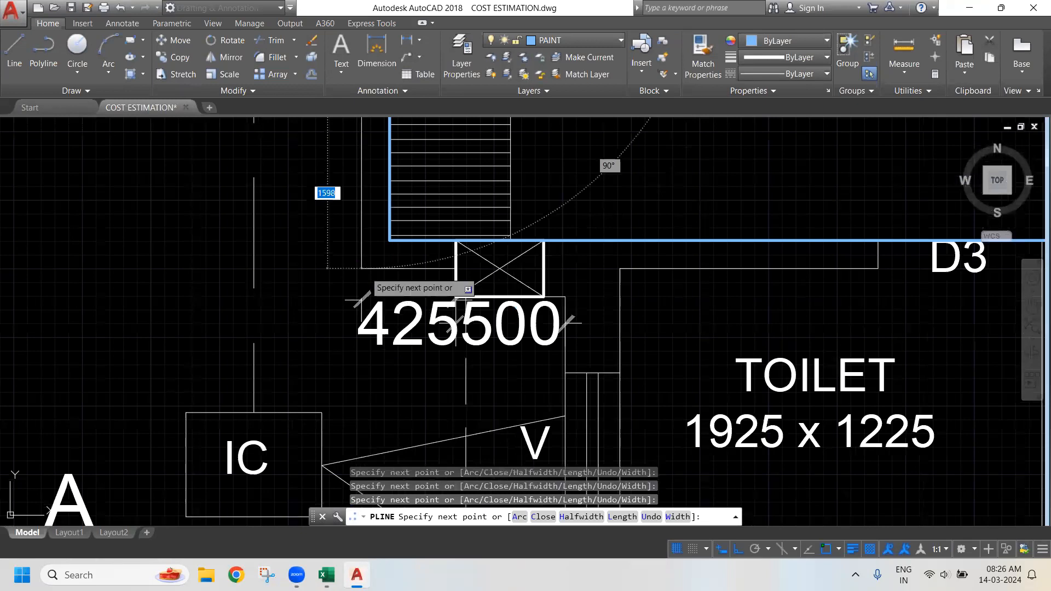
scroll(457, 272, "up", 3)
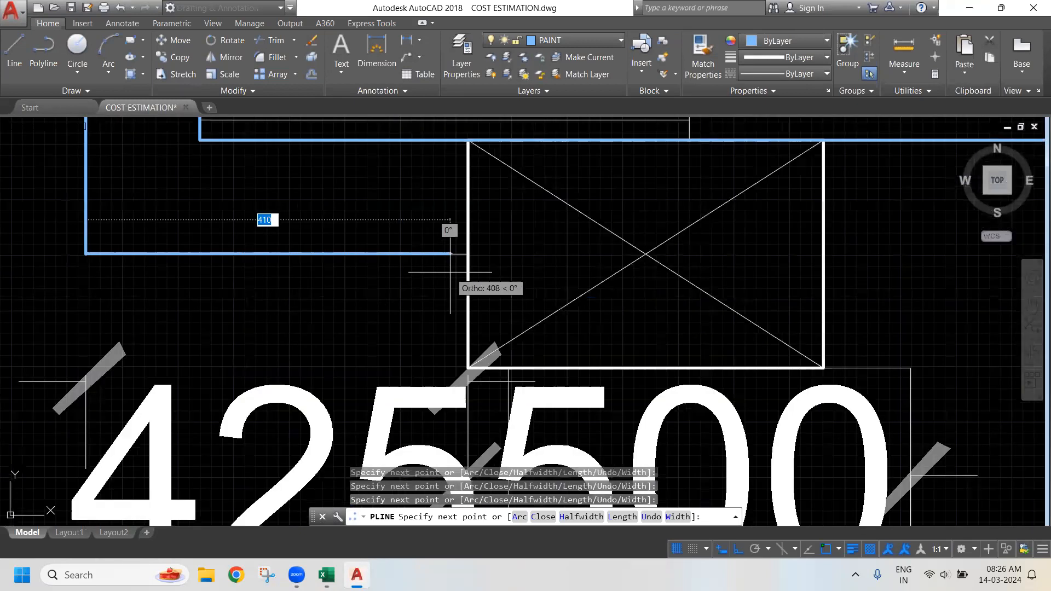
left_click(468, 367)
left_click_drag(785, 368, 499, 315)
left_click(627, 314)
scroll(627, 314, "down", 2)
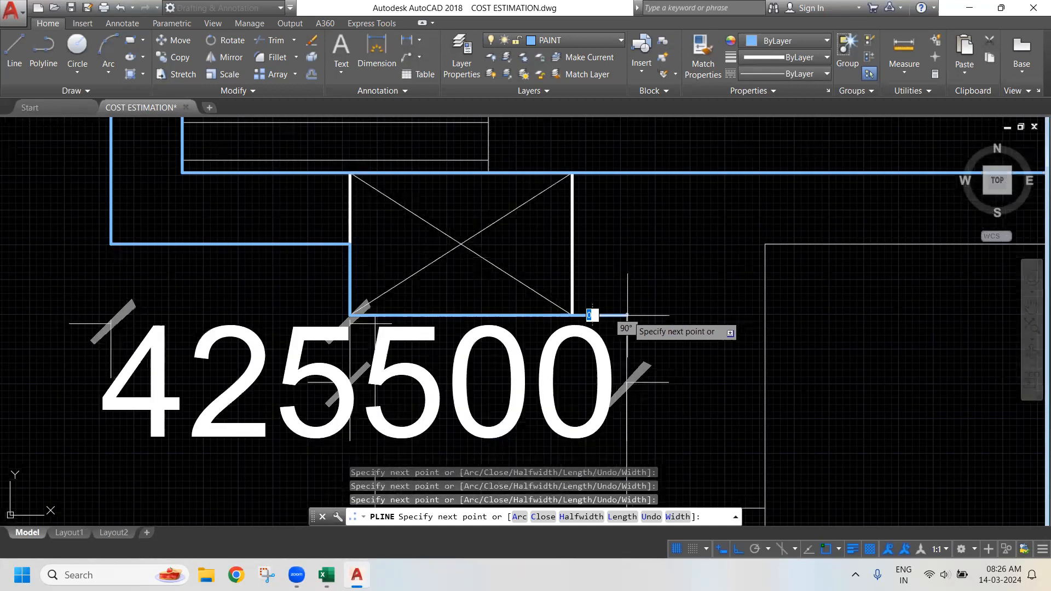
Trace the polyline down the toilets' exterior wall and around the 1350 x 550 cupboard to the outer corner column of the 3000 x 3500 bedroom
scroll(627, 315, "down", 3)
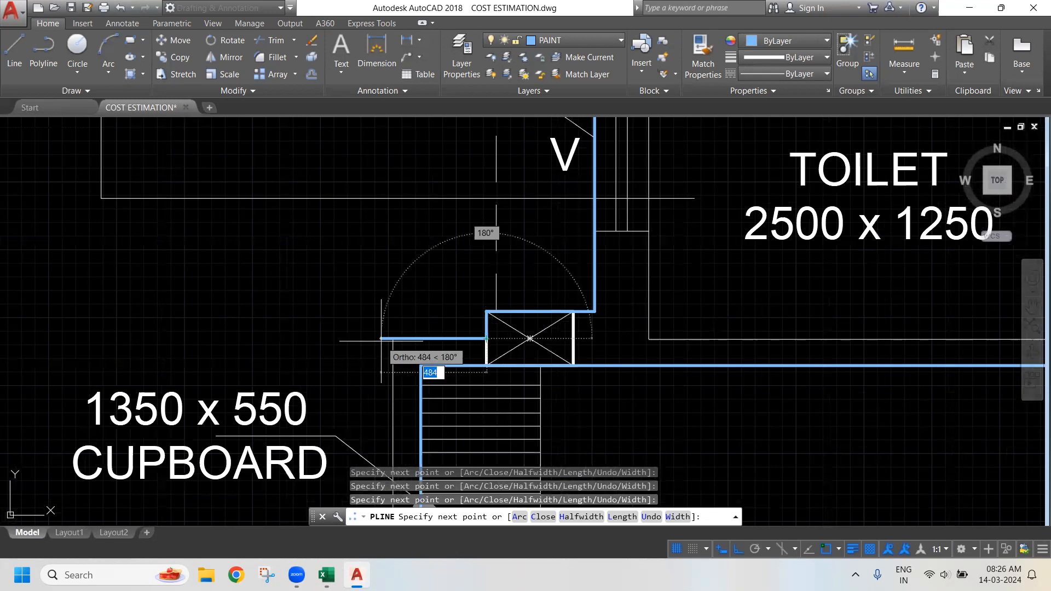
scroll(390, 340, "down", 4)
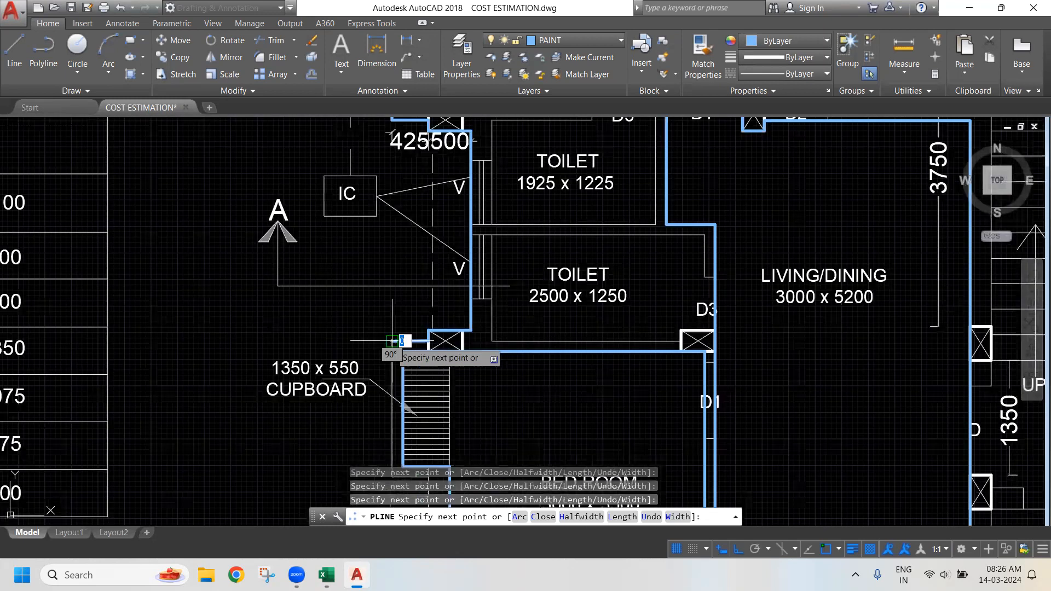
scroll(392, 341, "up", 4)
scroll(535, 335, "down", 4)
scroll(534, 350, "up", 6)
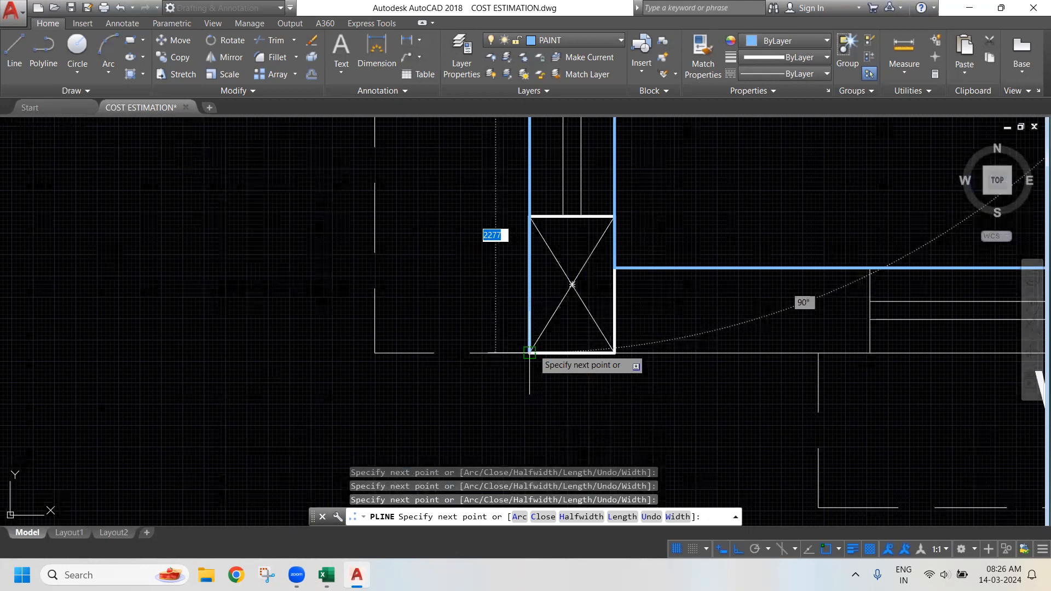
left_click(530, 353)
Extend the polyline along the 3000 x 3500 bedroom's window wall, around its balcony-side column, and past D1 to the living/dining wall
scroll(621, 385, "down", 2)
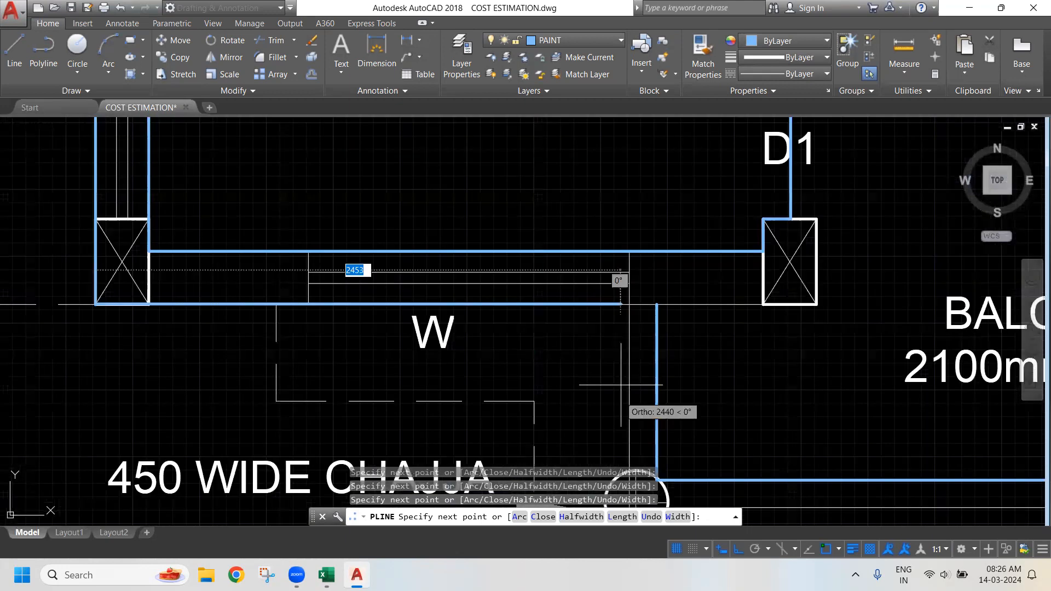
left_click_drag(621, 385, 457, 308)
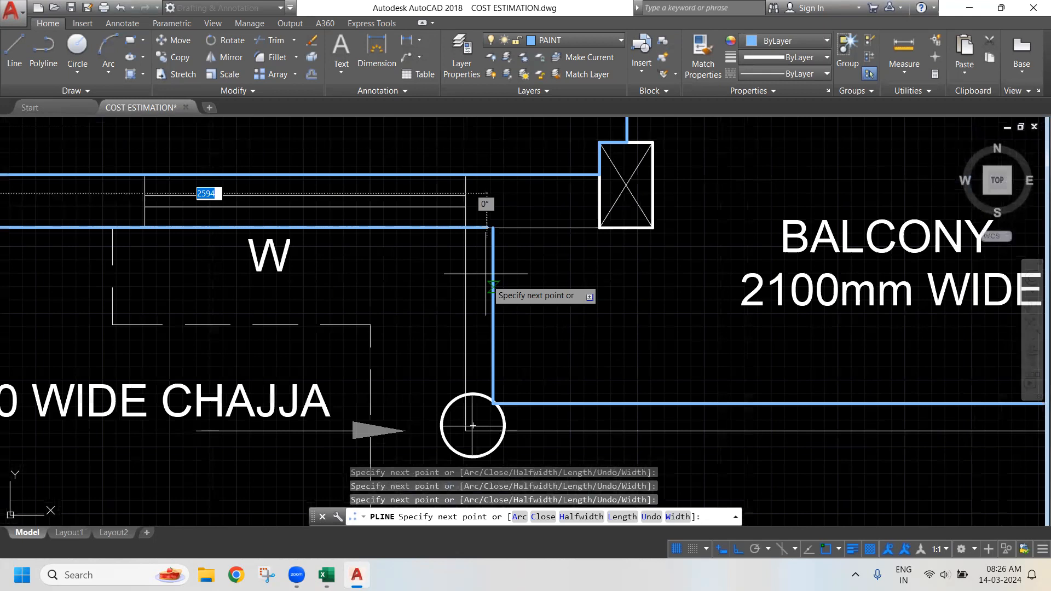
left_click_drag(640, 232, 481, 358)
left_click(493, 354)
left_click_drag(490, 214, 468, 406)
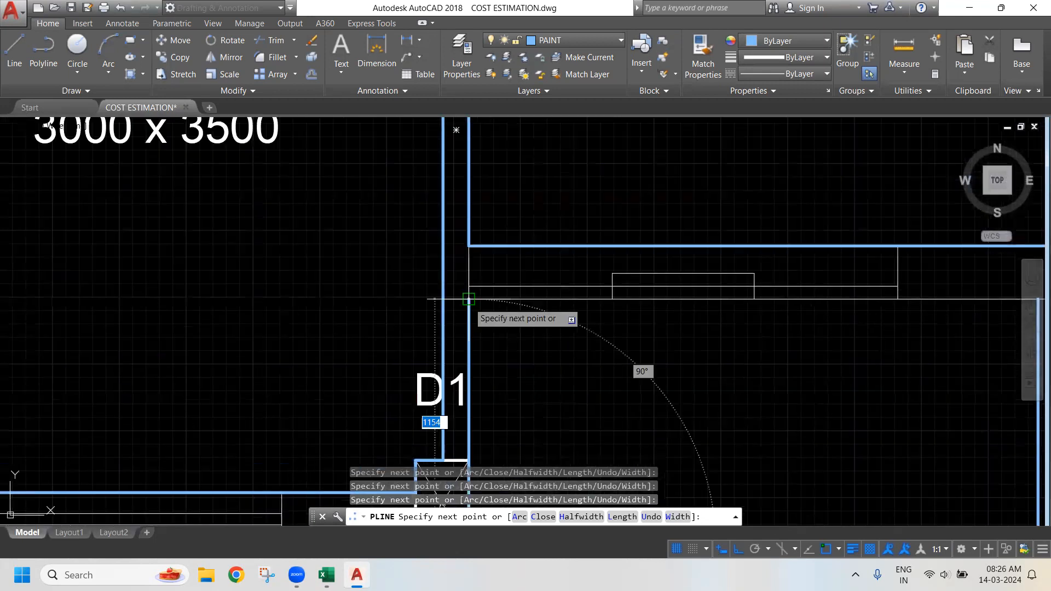
left_click(470, 299)
Continue the polyline along the balcony's living/dining wall and the entrance column, and finish it midway along the CG line
left_click_drag(695, 309, 339, 314)
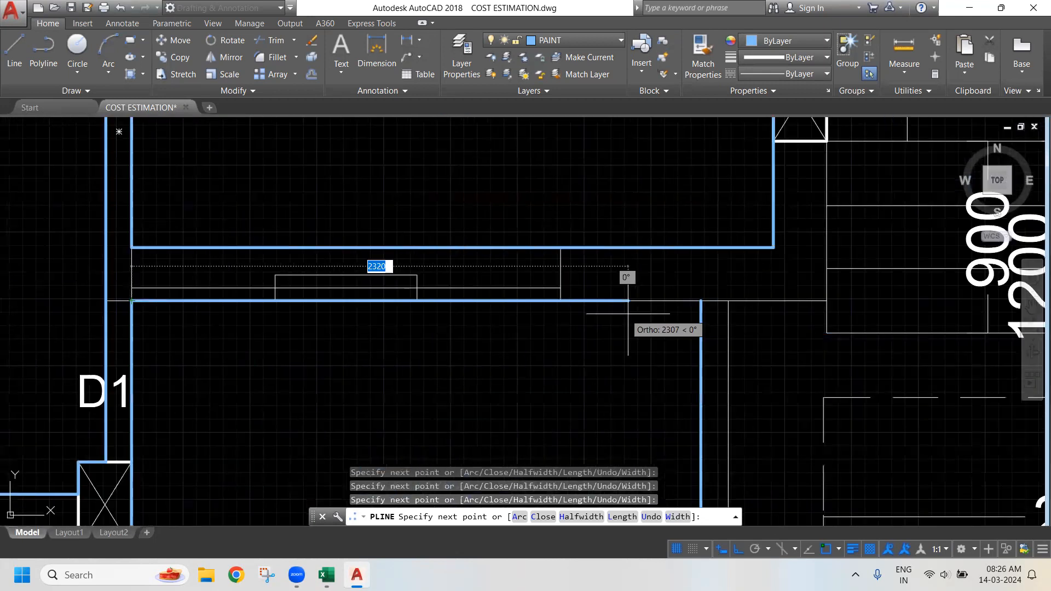
left_click_drag(672, 304, 462, 303)
scroll(494, 304, "down", 4)
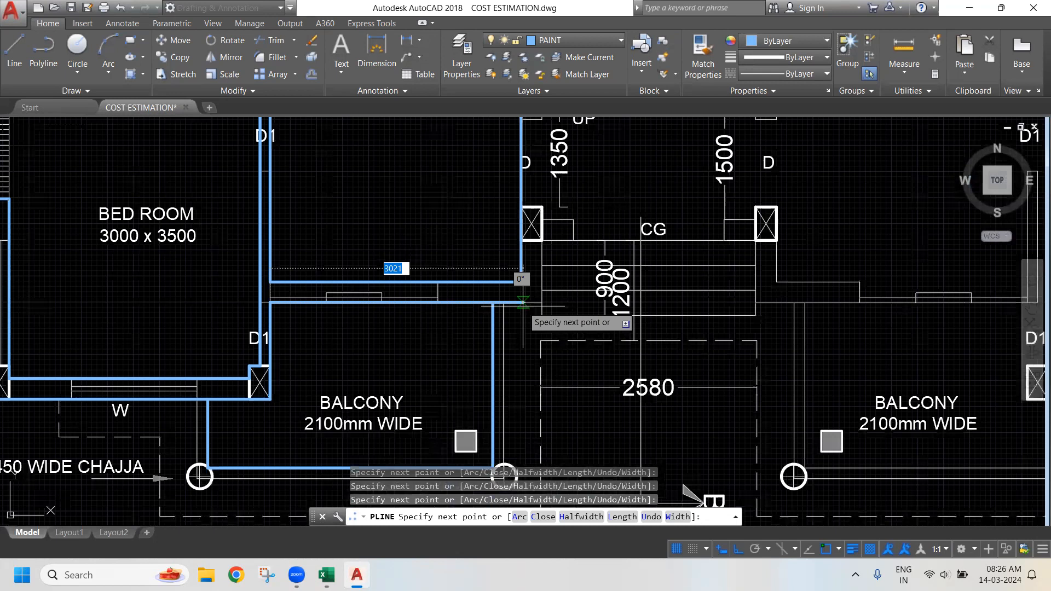
scroll(633, 243, "up", 6)
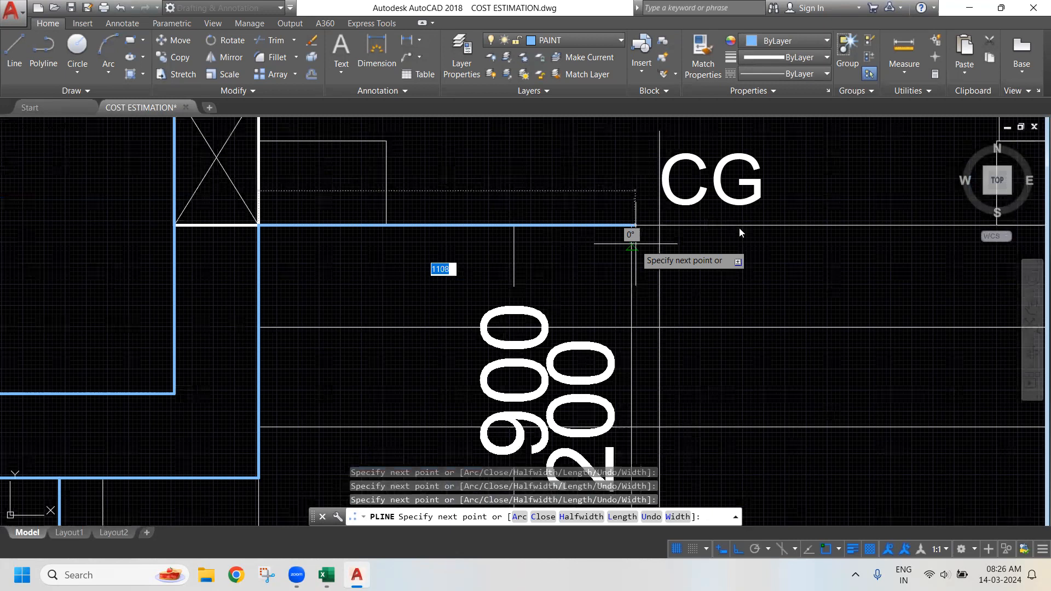
left_click(688, 225)
key("Return")
scroll(688, 225, "down", 4)
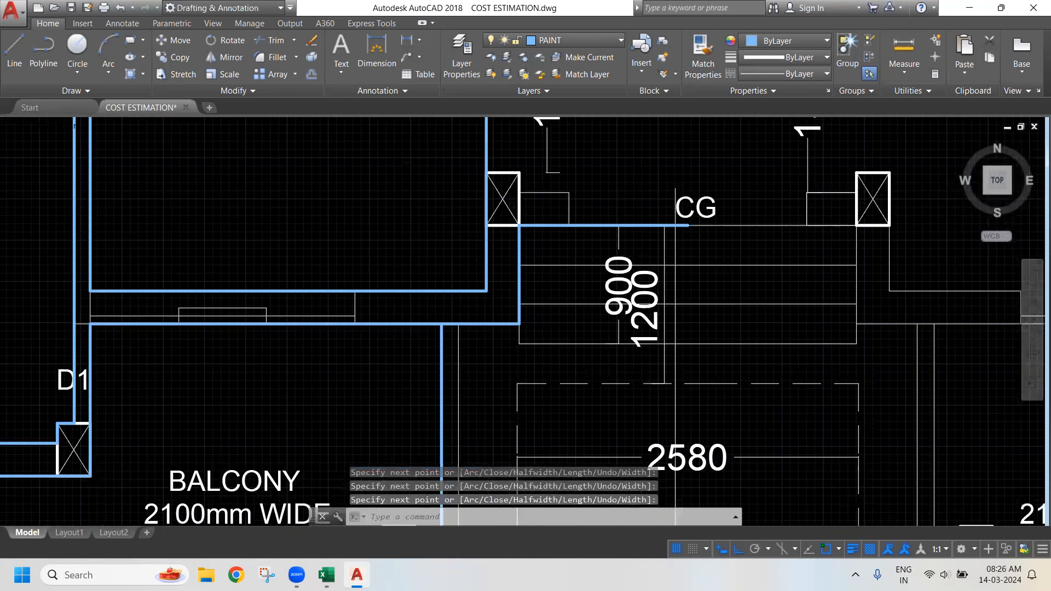
Select the traced exterior polyline and examine its course around the bedrooms, balcony and entrance on the ground floor plan
scroll(664, 237, "down", 2)
left_click(638, 229)
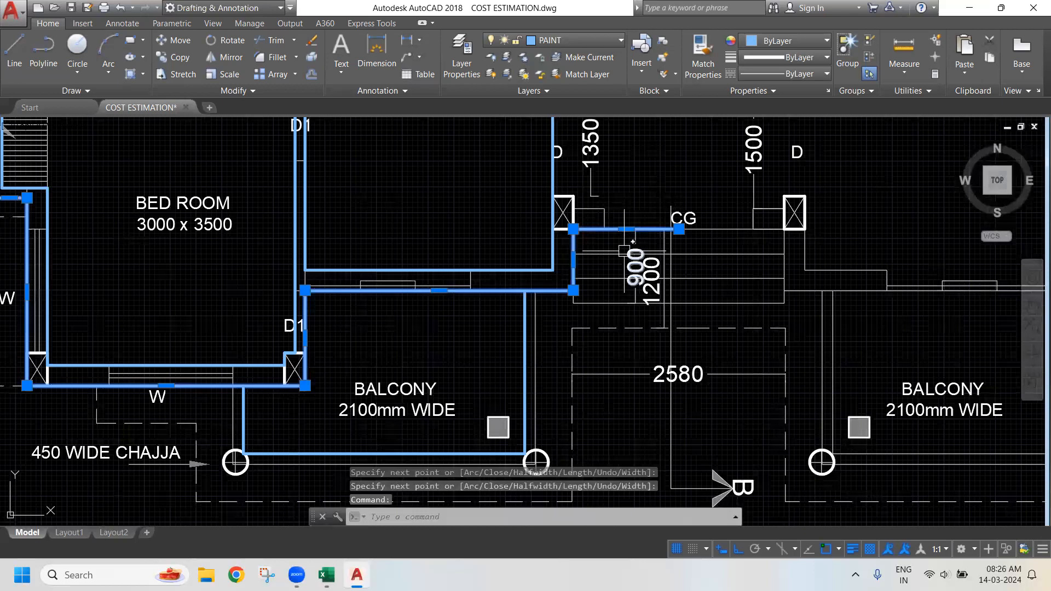
scroll(624, 251, "down", 4)
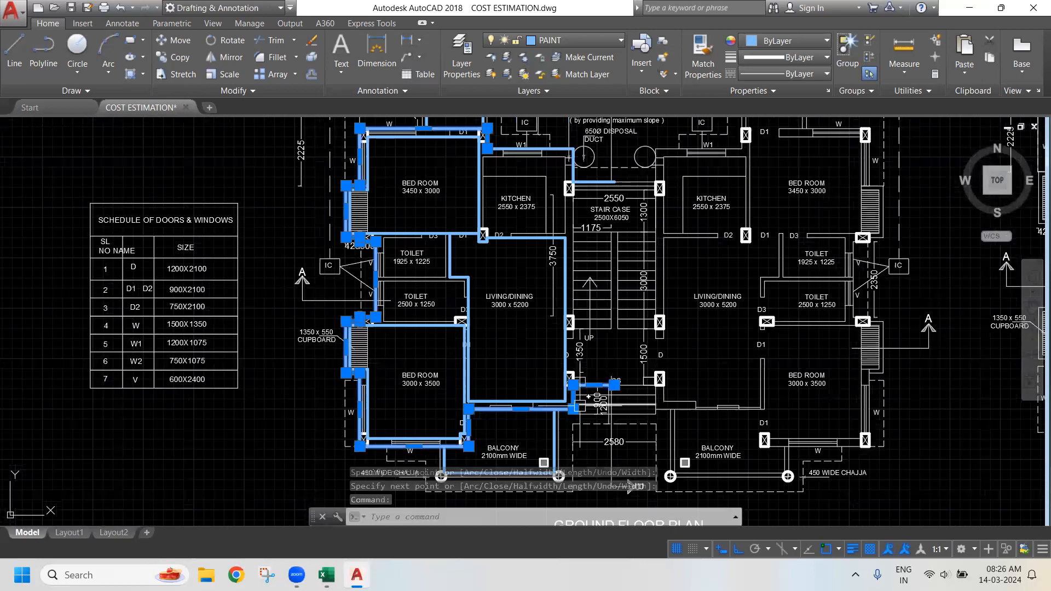
scroll(441, 410, "up", 2)
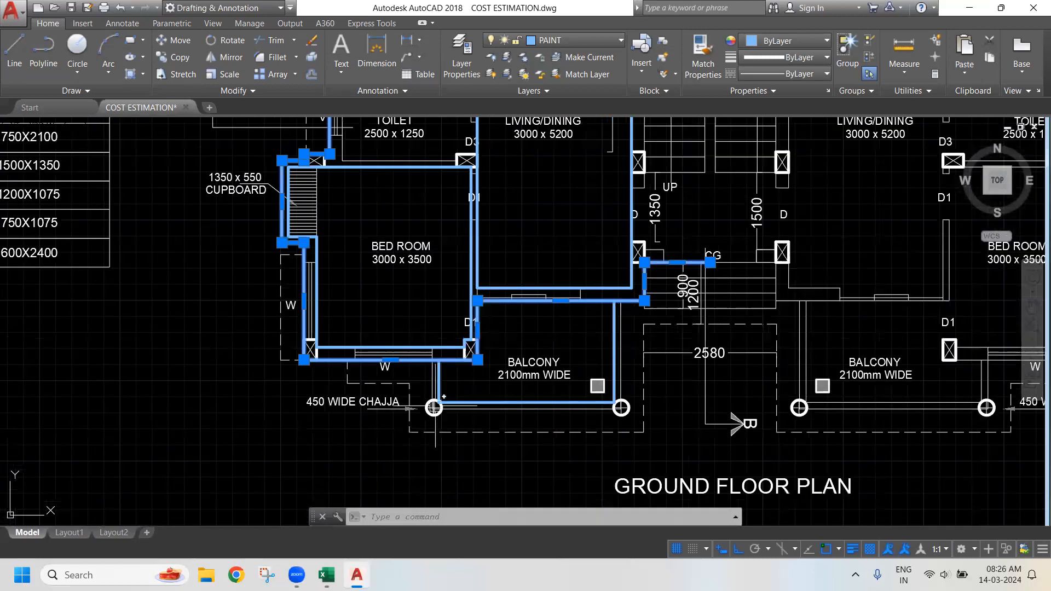
scroll(456, 359, "up", 2)
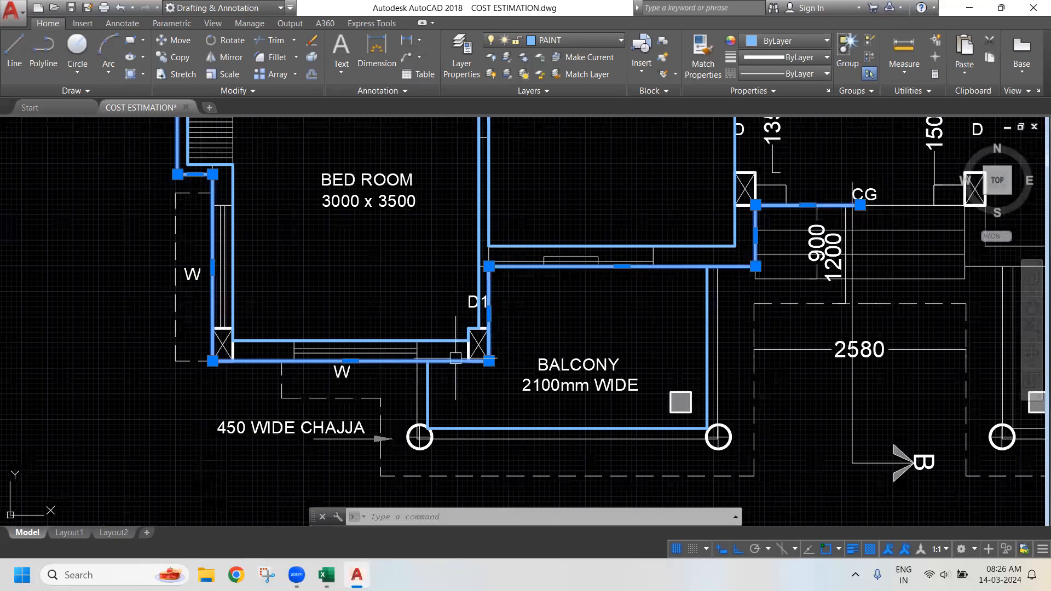
scroll(434, 464, "up", 2)
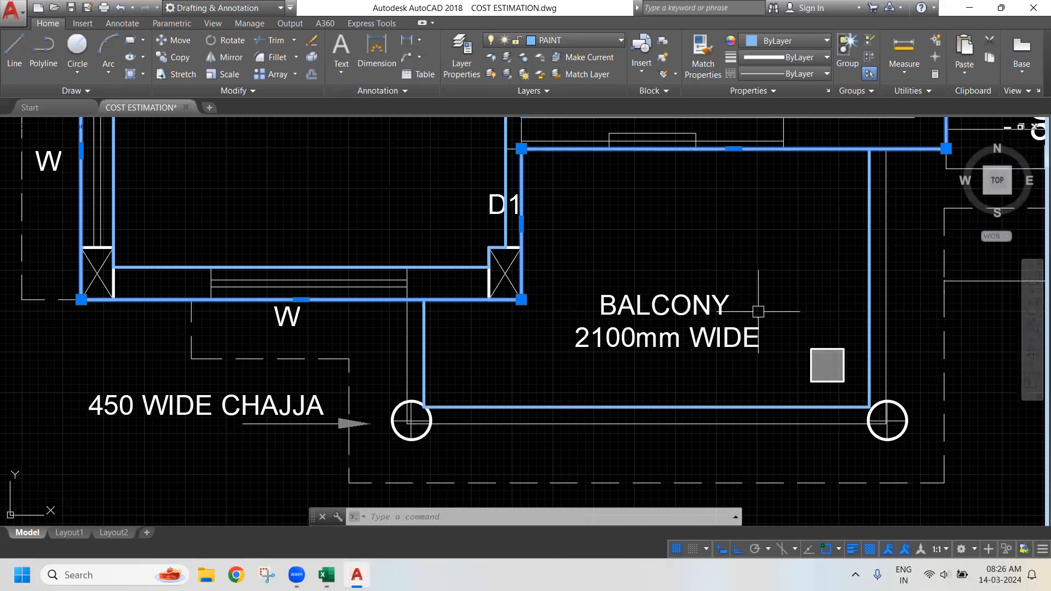
scroll(758, 311, "down", 2)
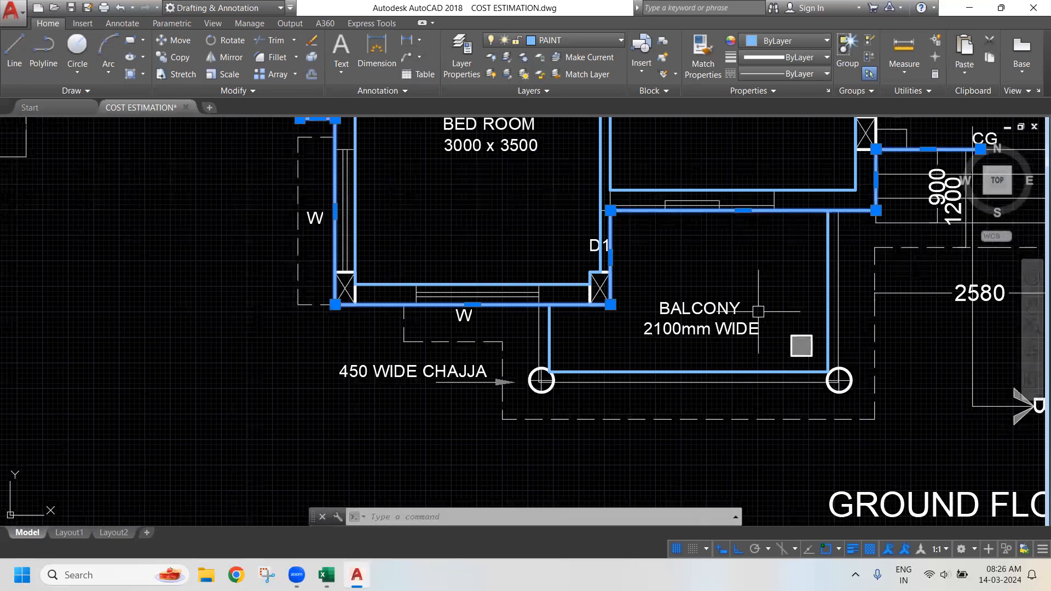
scroll(624, 229, "down", 3)
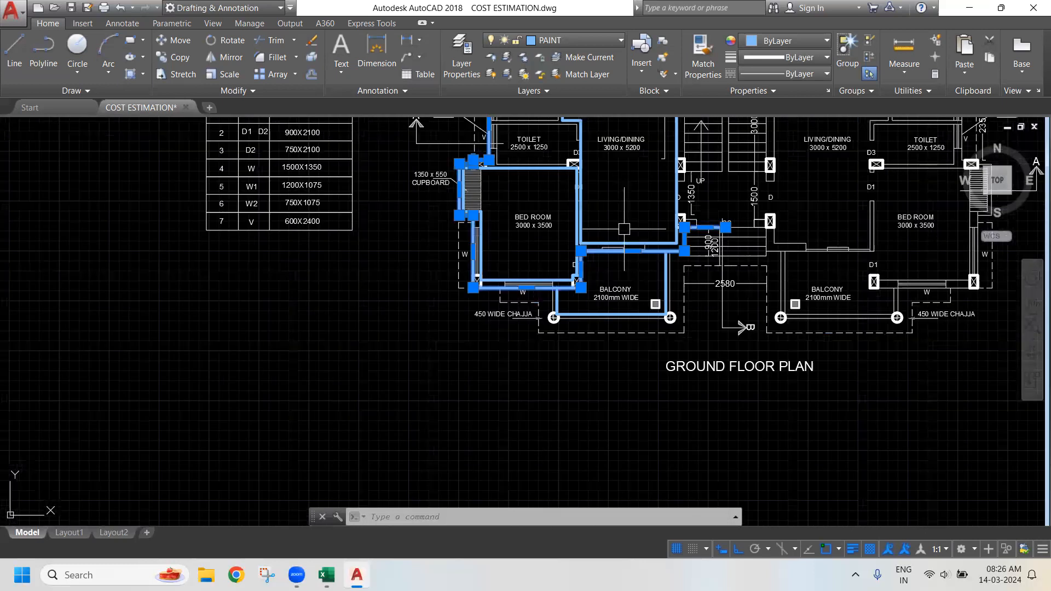
scroll(624, 229, "up", 2)
scroll(658, 290, "down", 2)
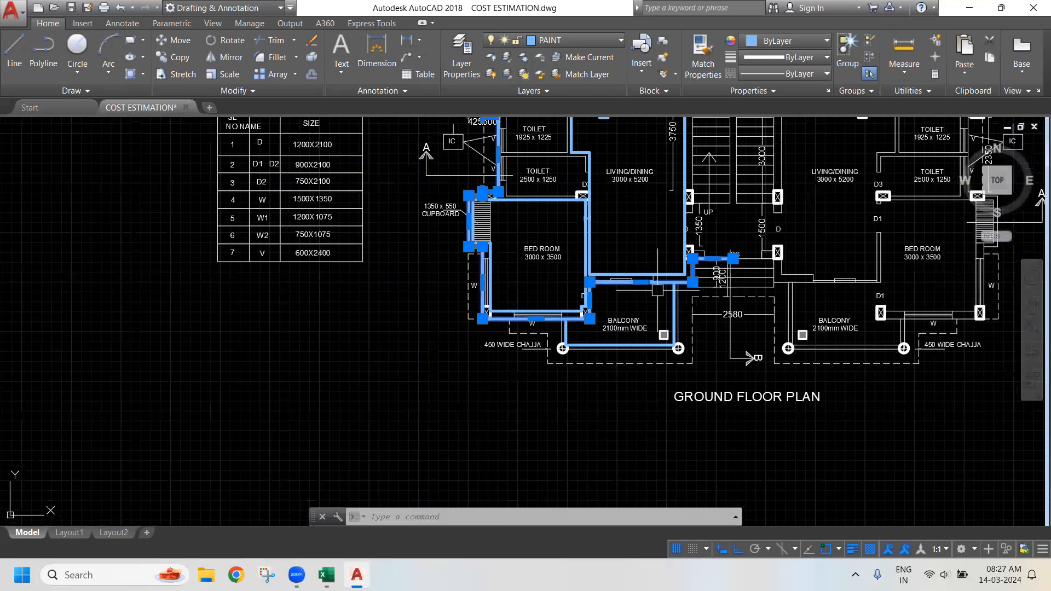
scroll(414, 504, "down", 4)
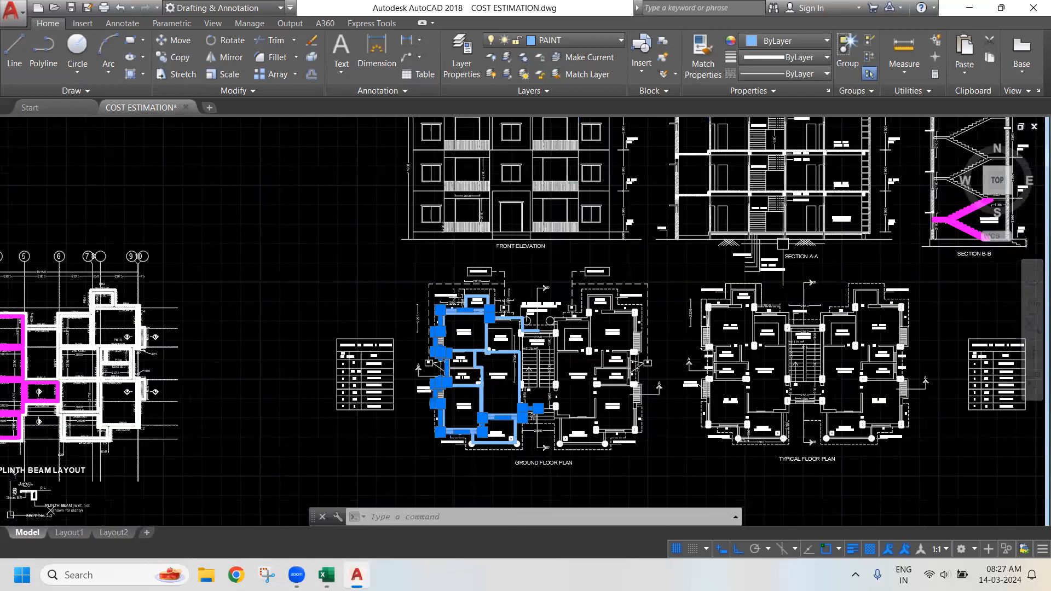
Examine the front elevation, the utility balcony on the plan, and Section A-A for exterior wall heights and floor levels
scroll(640, 184, "up", 6)
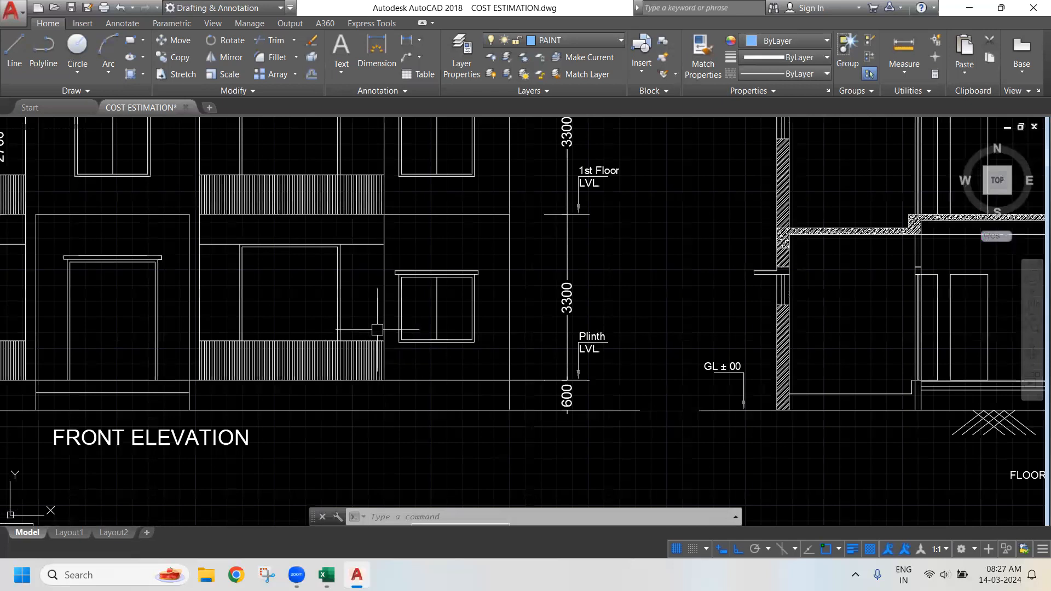
scroll(404, 337, "down", 2)
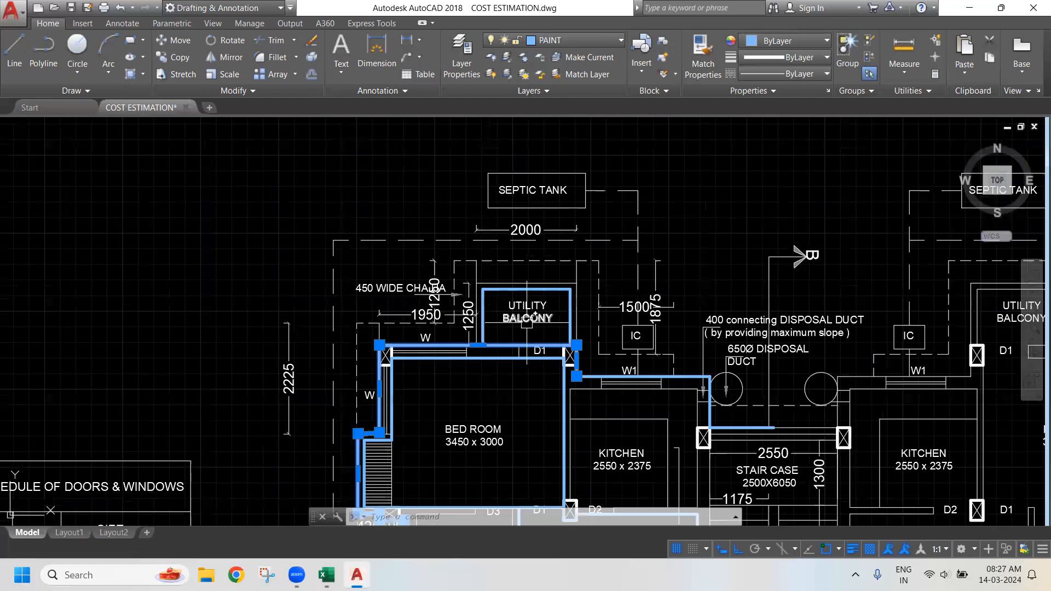
scroll(527, 318, "up", 8)
scroll(605, 378, "down", 4)
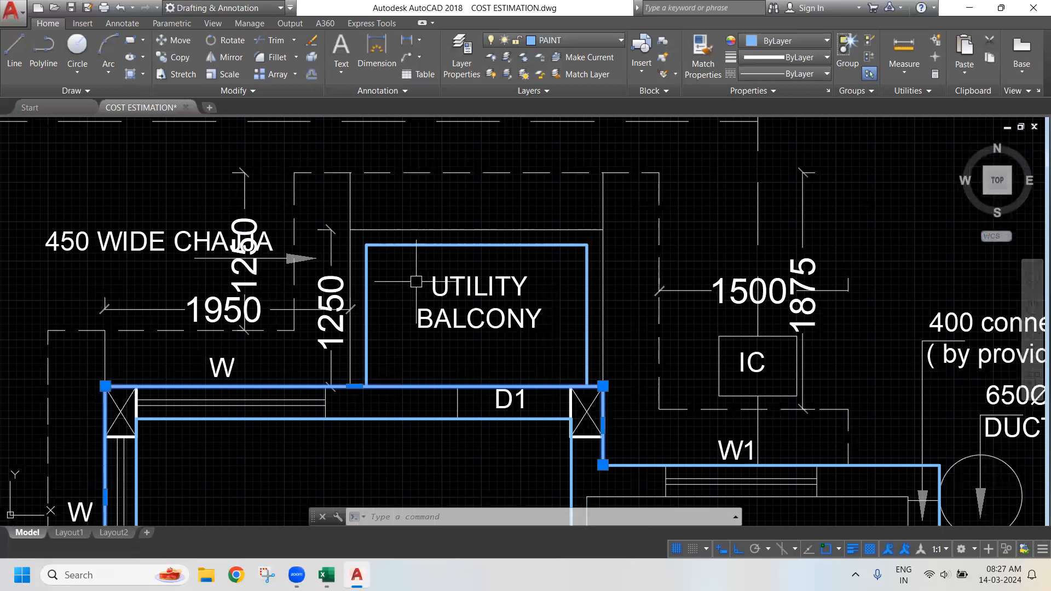
scroll(517, 283, "down", 6)
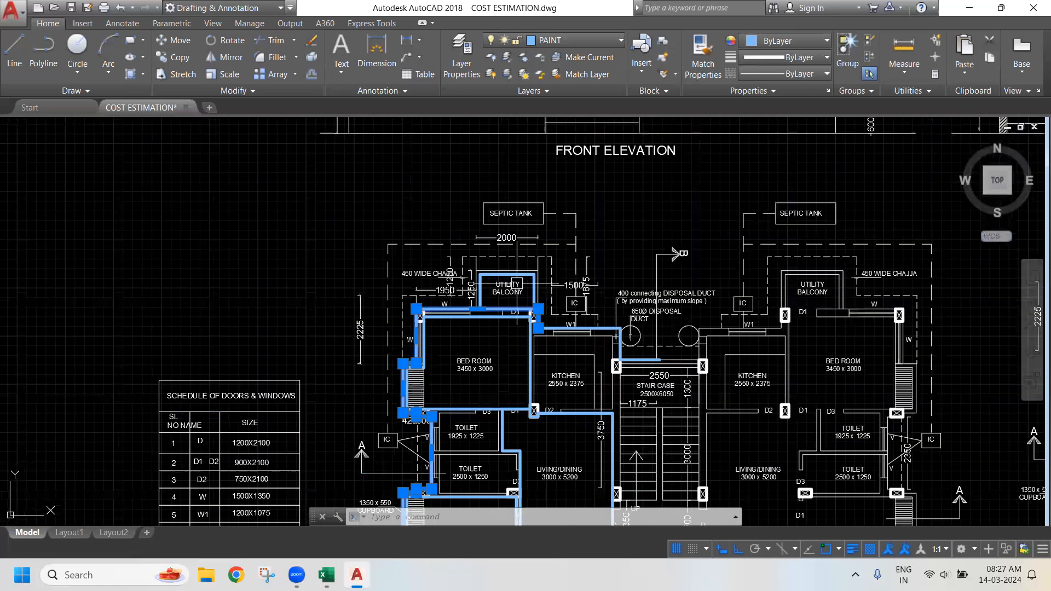
left_click_drag(914, 128, 895, 281)
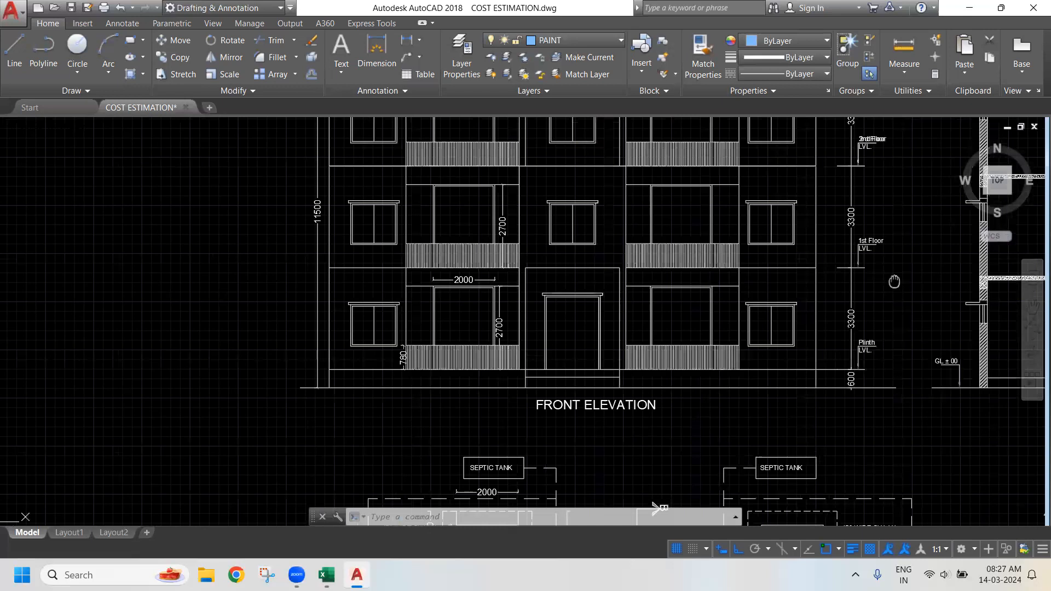
left_click_drag(895, 281, 462, 342)
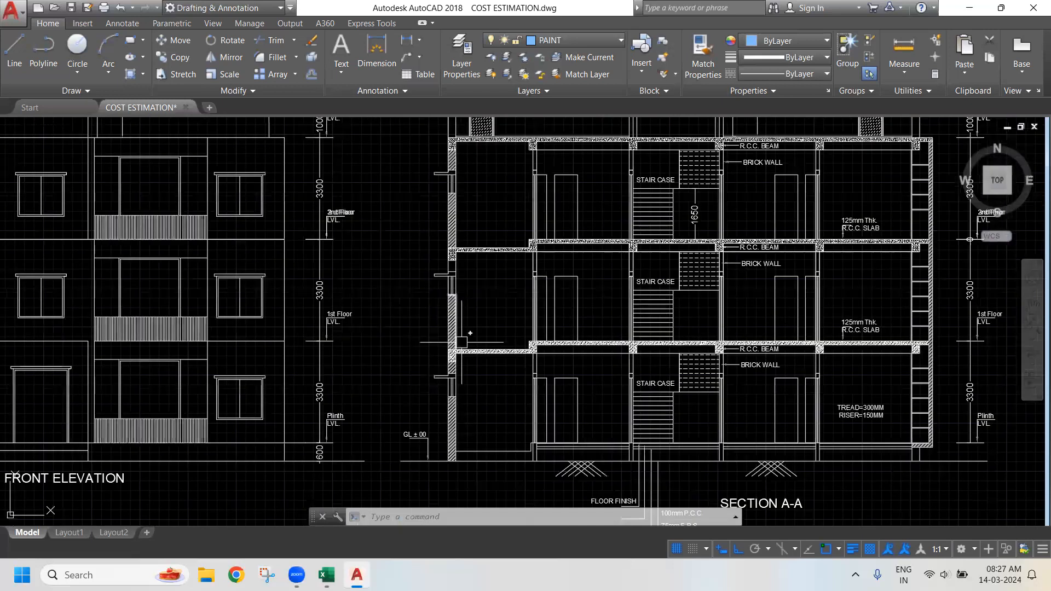
left_click_drag(724, 356, 620, 358)
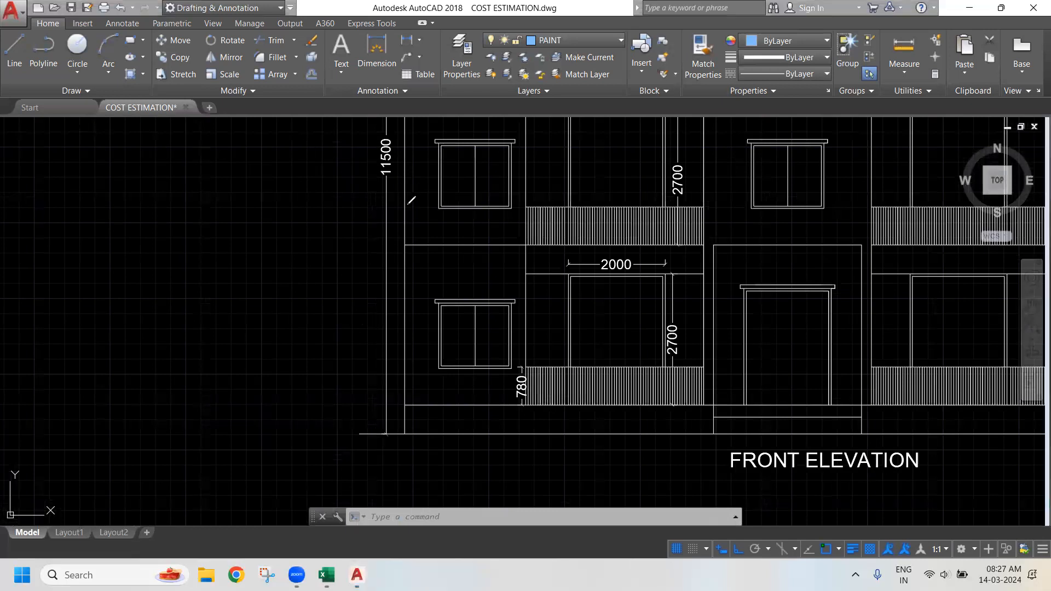
mouse_move(404, 246)
left_mouse_down()
mouse_move(356, 241)
mouse_move(359, 204)
mouse_move(404, 203)
left_mouse_up()
mouse_move(356, 249)
left_mouse_down()
mouse_move(354, 265)
mouse_move(404, 266)
left_mouse_up()
mouse_move(324, 203)
left_mouse_down()
mouse_move(350, 203)
mouse_move(334, 251)
mouse_move(346, 251)
left_mouse_up()
mouse_move(279, 225)
left_mouse_down()
mouse_move(305, 232)
mouse_move(307, 221)
mouse_move(342, 269)
left_mouse_up()
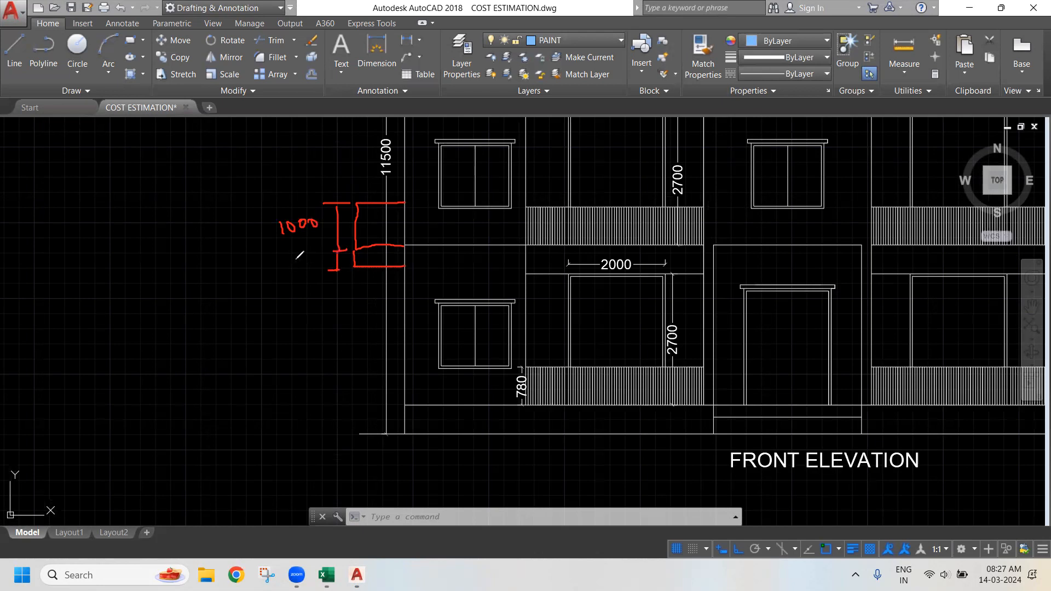
mouse_move(300, 262)
left_mouse_down()
mouse_move(302, 275)
mouse_move(321, 260)
left_mouse_up()
left_click_drag(243, 295, 328, 283)
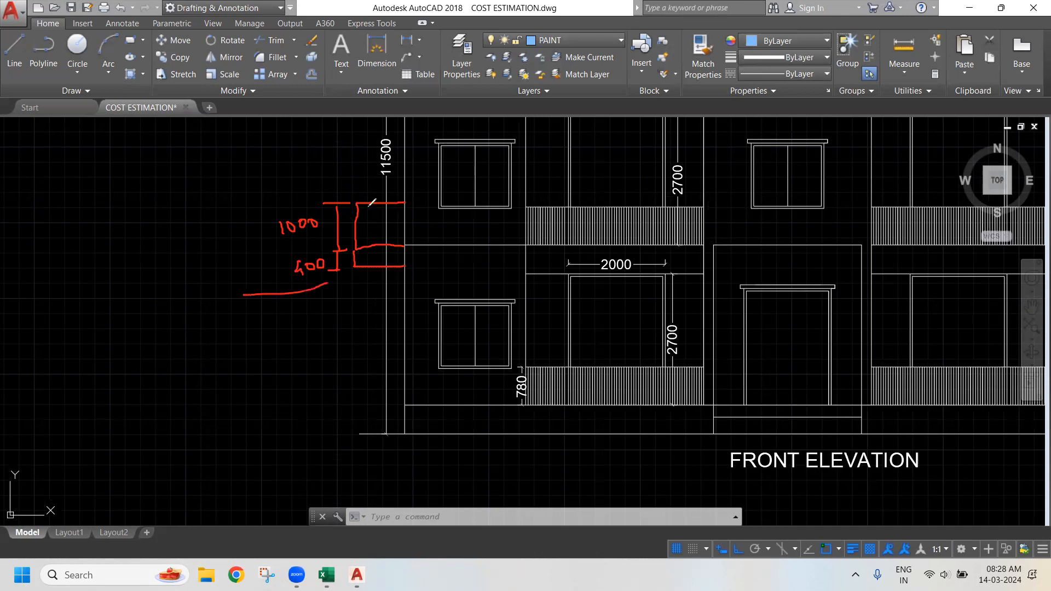
mouse_move(268, 313)
left_mouse_down()
mouse_move(271, 325)
mouse_move(299, 312)
mouse_move(322, 325)
left_mouse_up()
left_click(281, 322)
left_click_drag(277, 243, 313, 235)
left_click_drag(294, 285, 327, 276)
left_click_drag(325, 331, 268, 341)
mouse_move(335, 304)
left_mouse_down()
mouse_move(266, 321)
mouse_move(329, 320)
left_mouse_up()
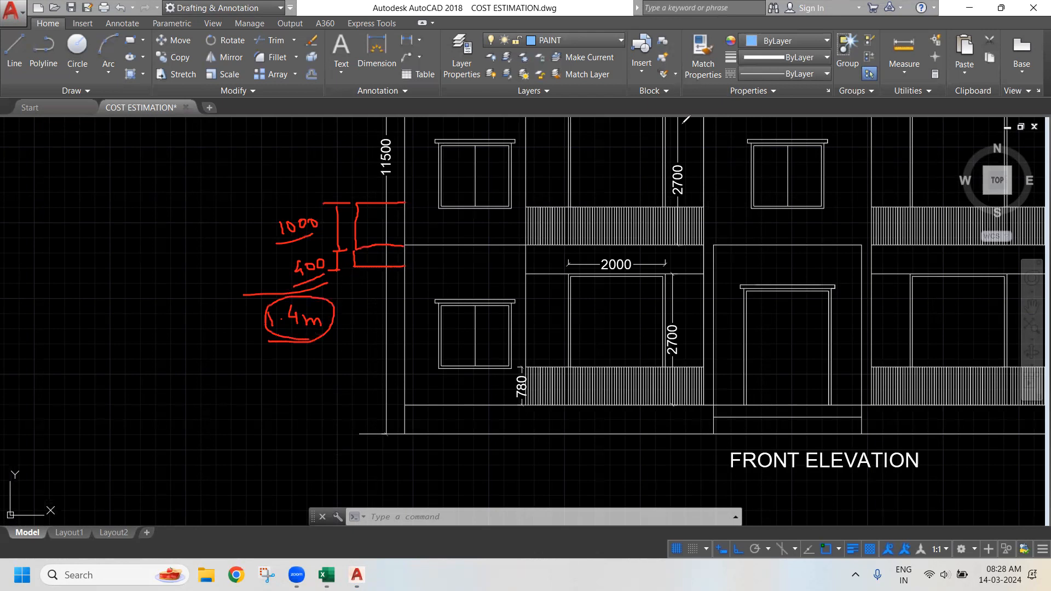
left_click(682, 124)
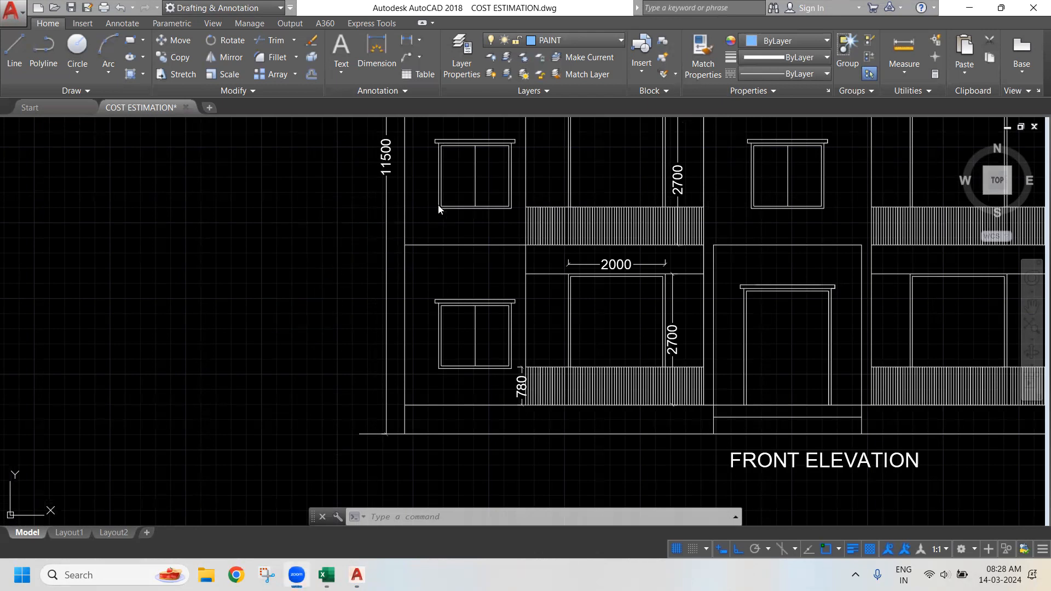
Examine the front elevation's wall heights and the exterior outline around the utility balcony on the ground floor plan
scroll(470, 267, "down", 3)
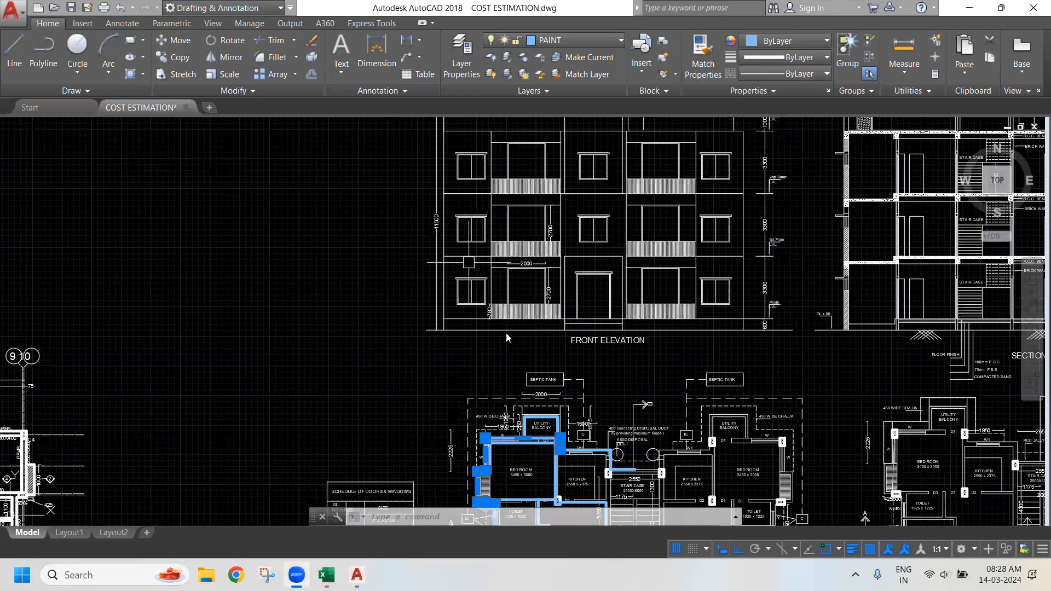
scroll(583, 435, "up", 2)
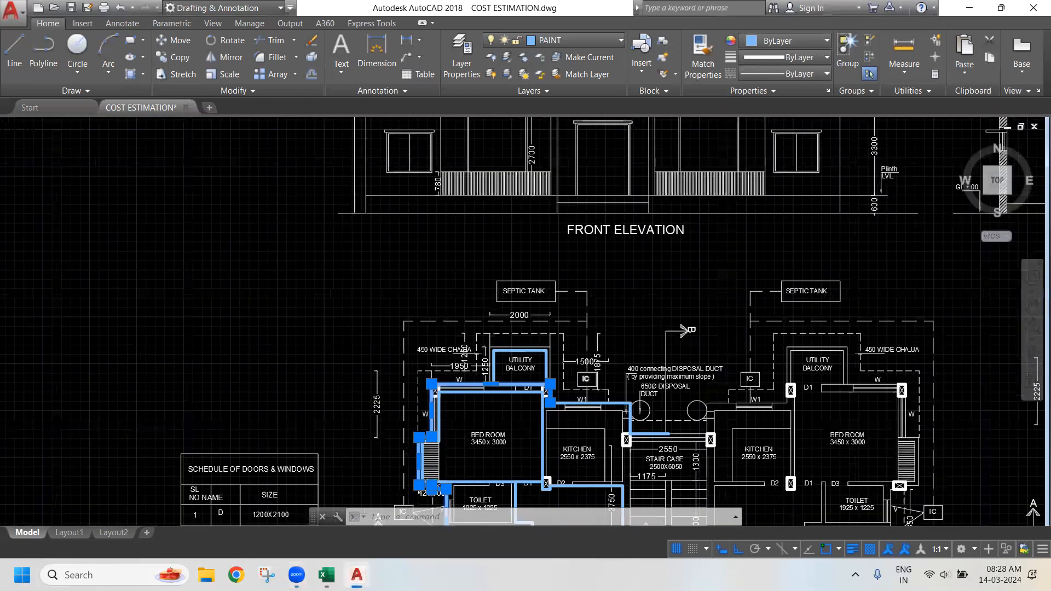
scroll(561, 295, "up", 2)
left_click_drag(561, 296, 570, 457)
left_click_drag(317, 296, 357, 366)
left_click_drag(356, 224, 357, 405)
scroll(368, 245, "down", 2)
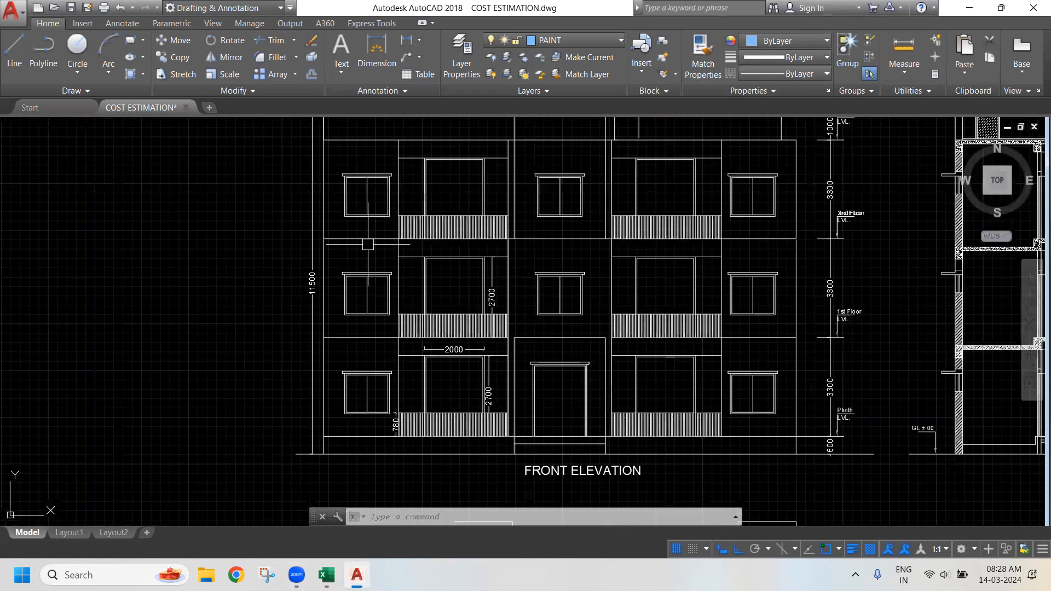
scroll(368, 244, "down", 3)
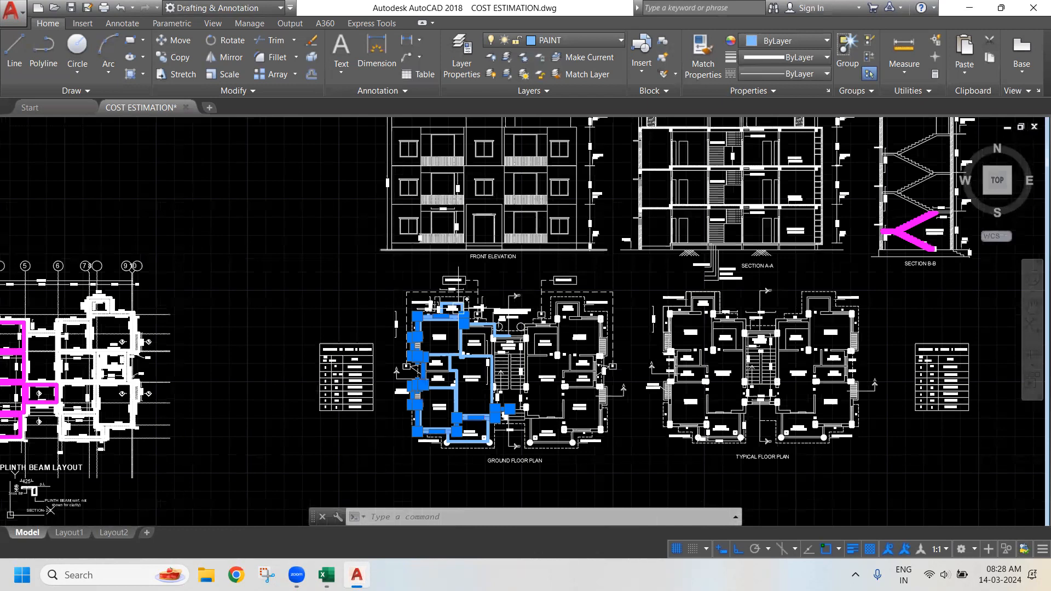
scroll(482, 339, "up", 4)
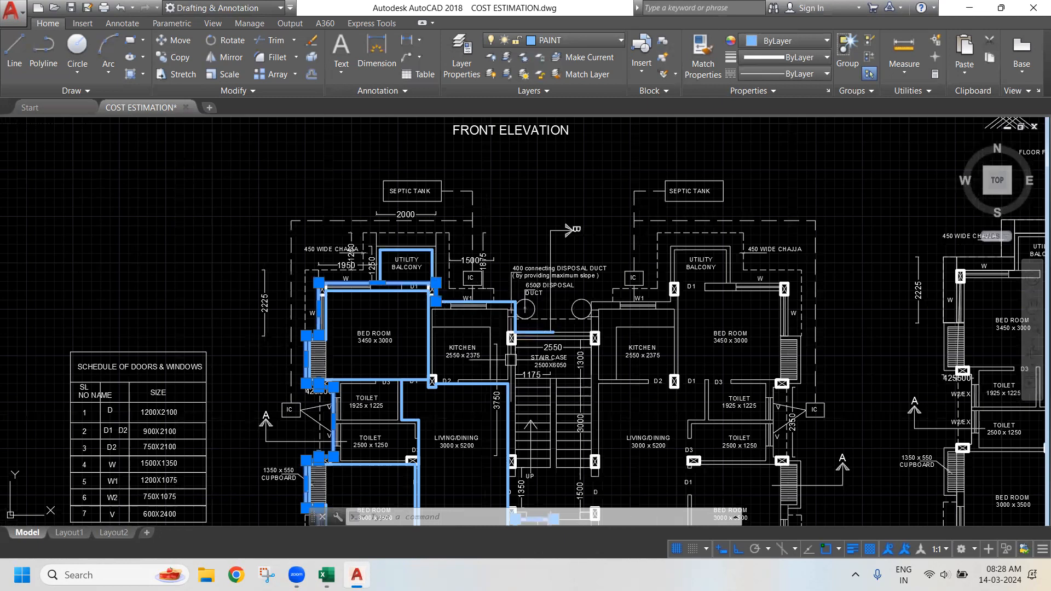
scroll(602, 433, "down", 2)
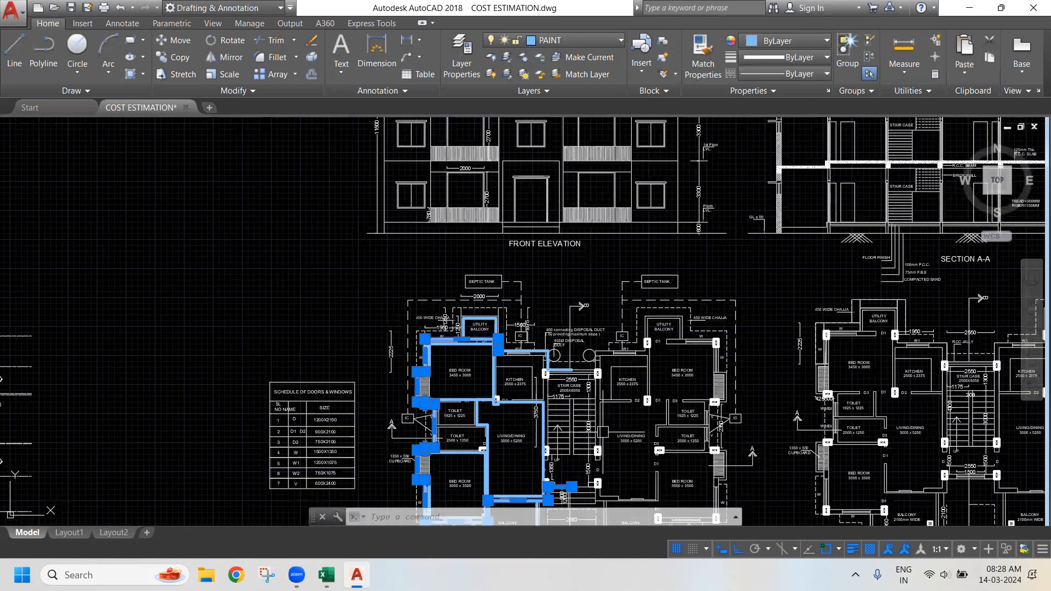
List the properties of the selected exterior polyline on the ground floor plan to read its length
left_click_drag(602, 432, 596, 268)
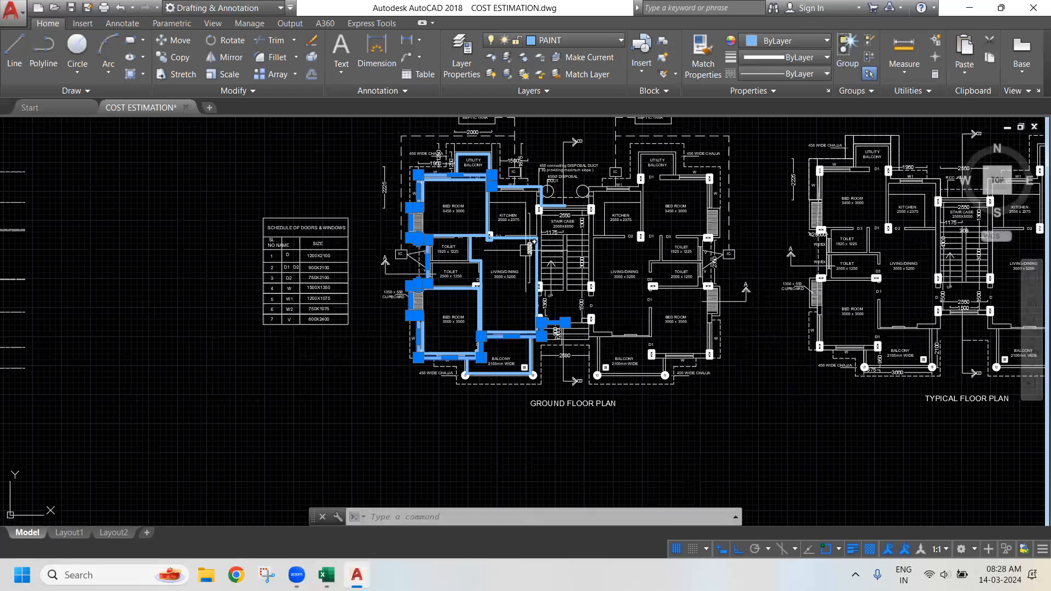
left_click_drag(517, 261, 513, 283)
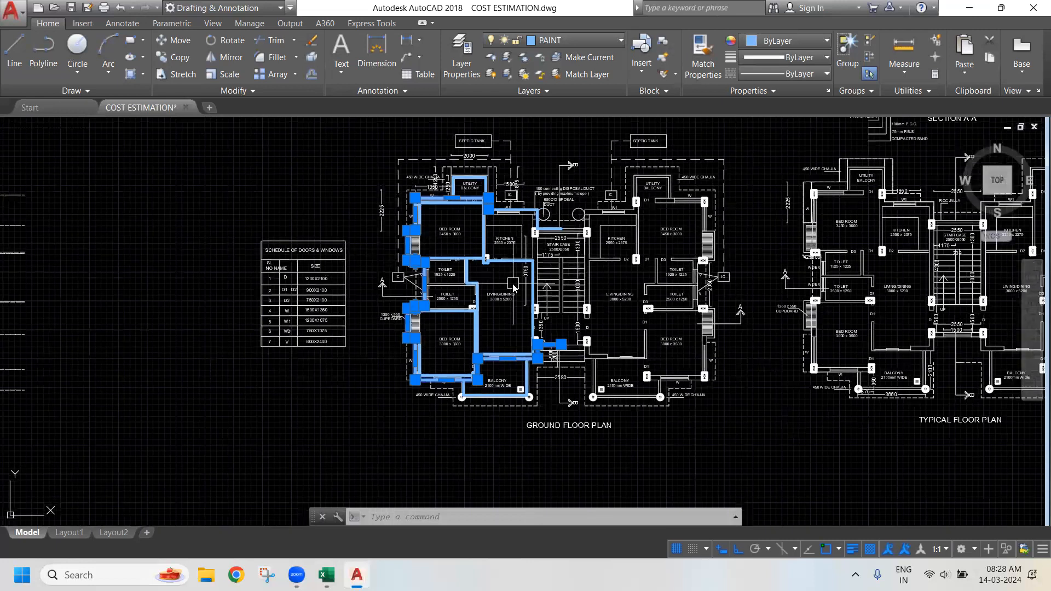
type("li")
key("Return")
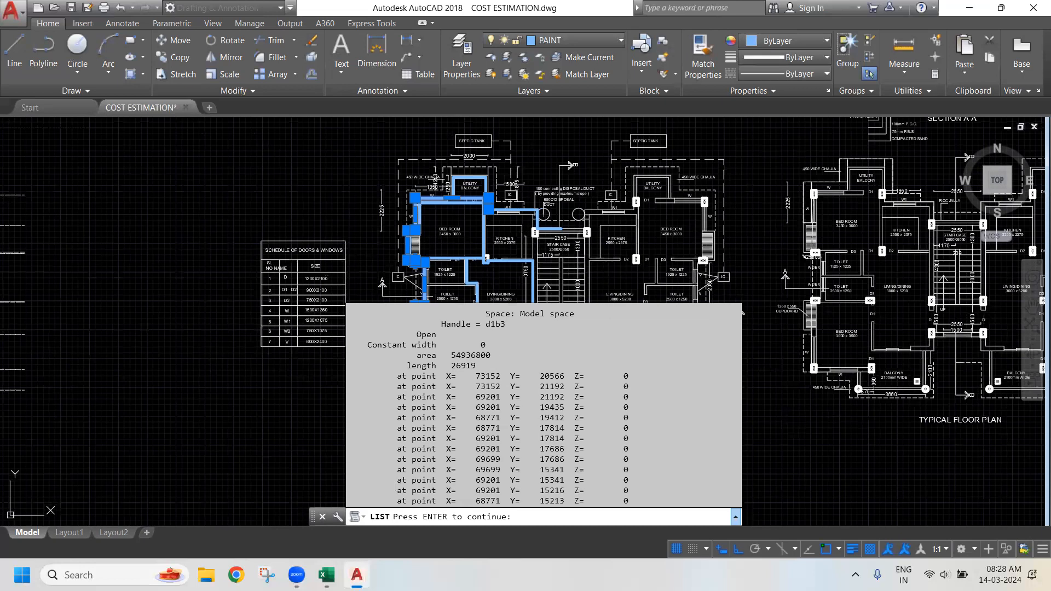
Switch to the Excel PAINT sheet and add item 6, EXTERNAL WALL, with a count of 2 in row 28
key("alt+Tab")
type("6")
key("Tab")
type("ext")
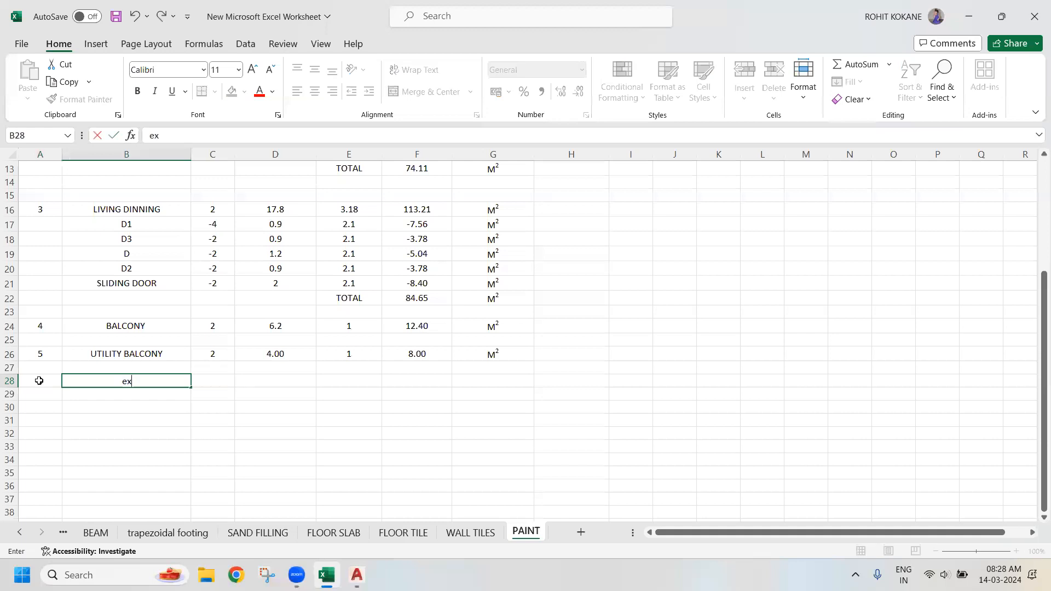
key("BackSpace")
key("BackSpace")
key("BackSpace")
type("EXTERNAL WALL")
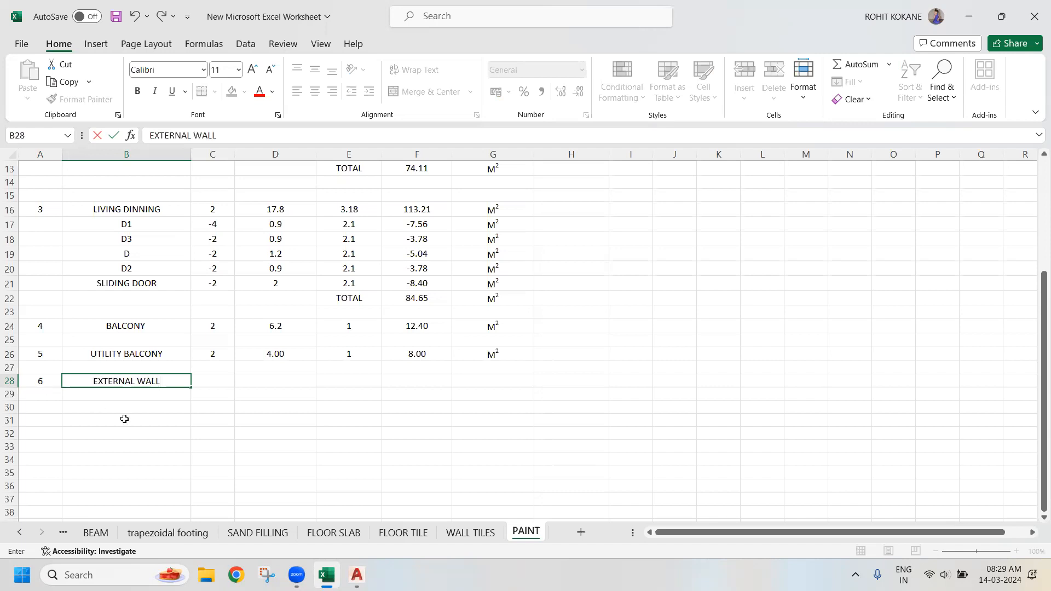
left_click(219, 383)
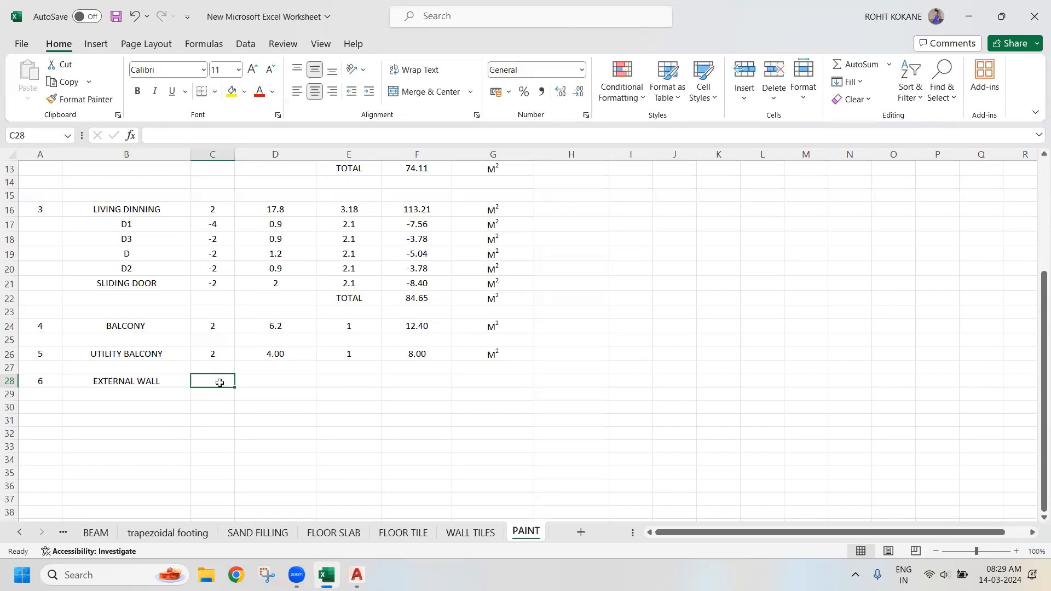
type("2")
key("Tab")
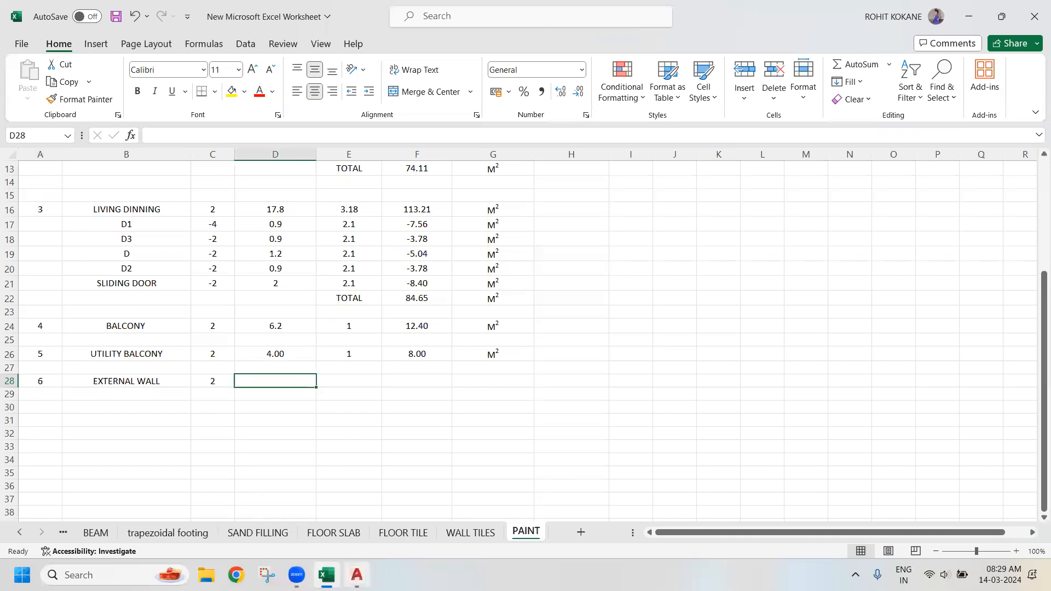
Return to AutoCAD, end the pending listing, and list the separate polyline above the staircase to read its length
left_click(357, 575)
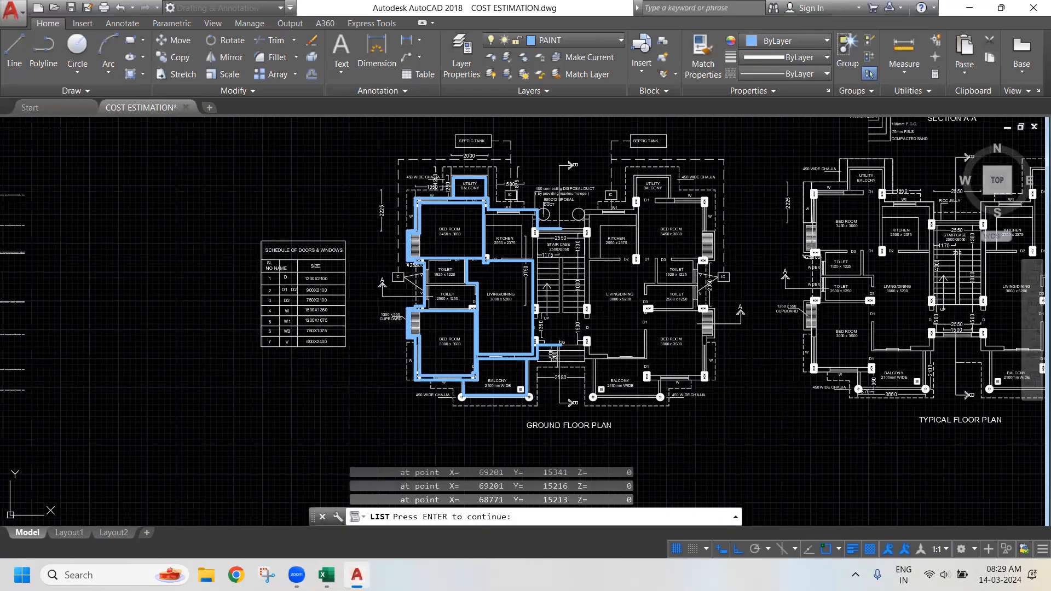
key("Escape")
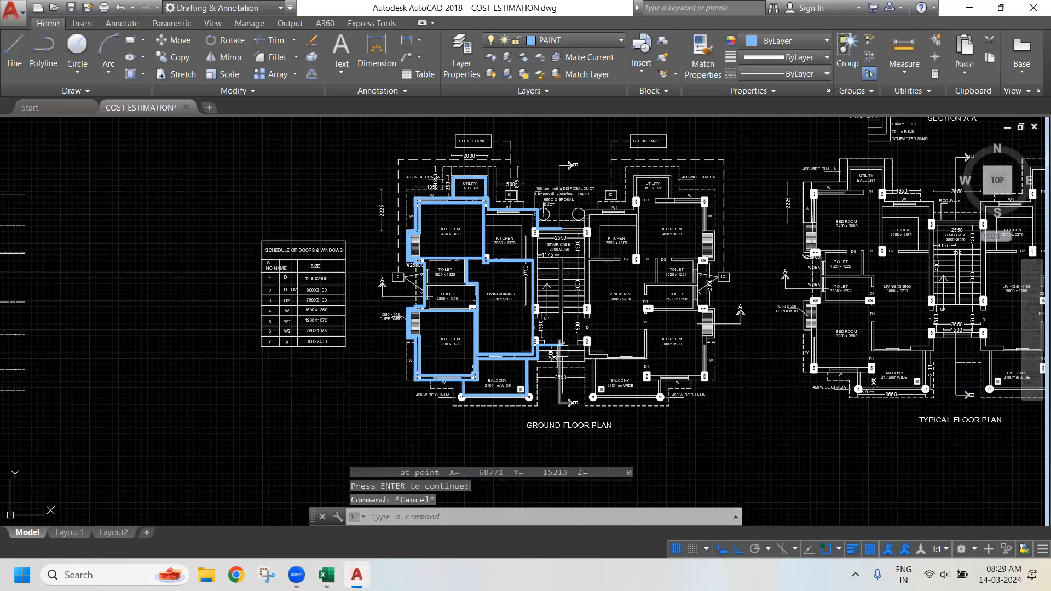
scroll(555, 358, "up", 2)
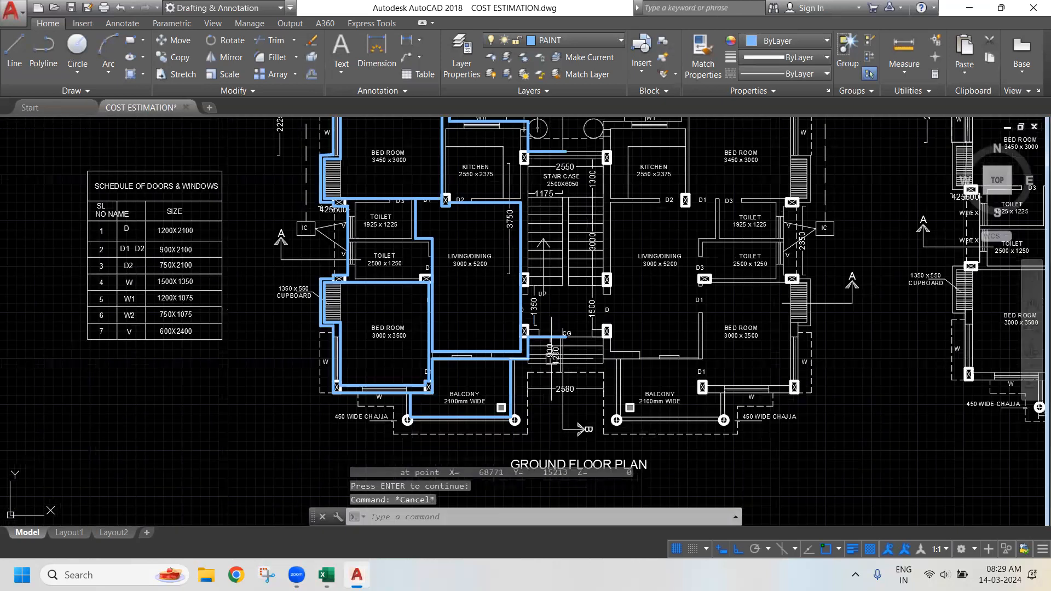
scroll(558, 345, "down", 2)
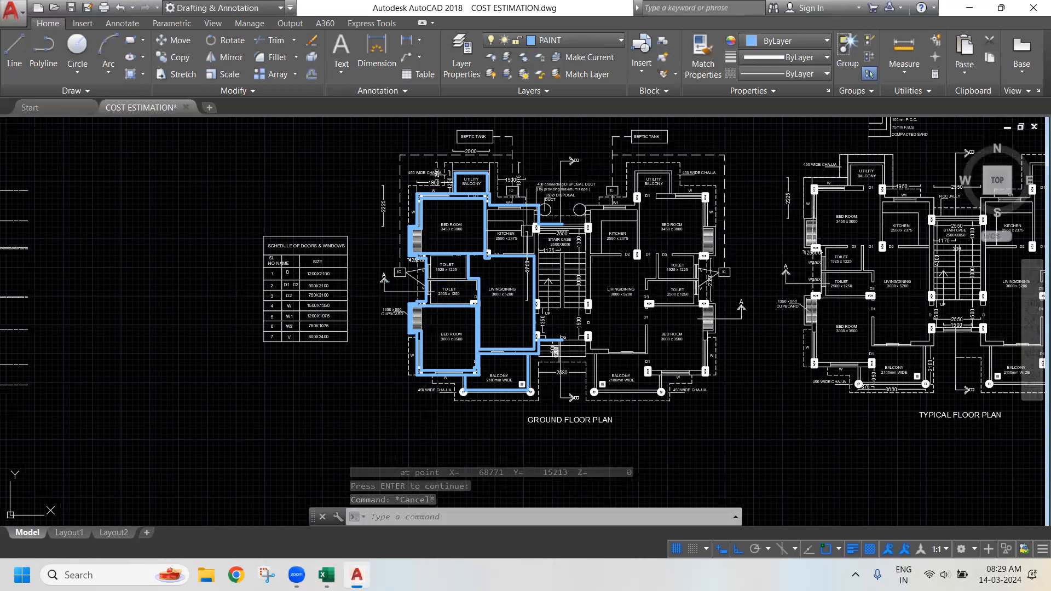
scroll(556, 227, "up", 2)
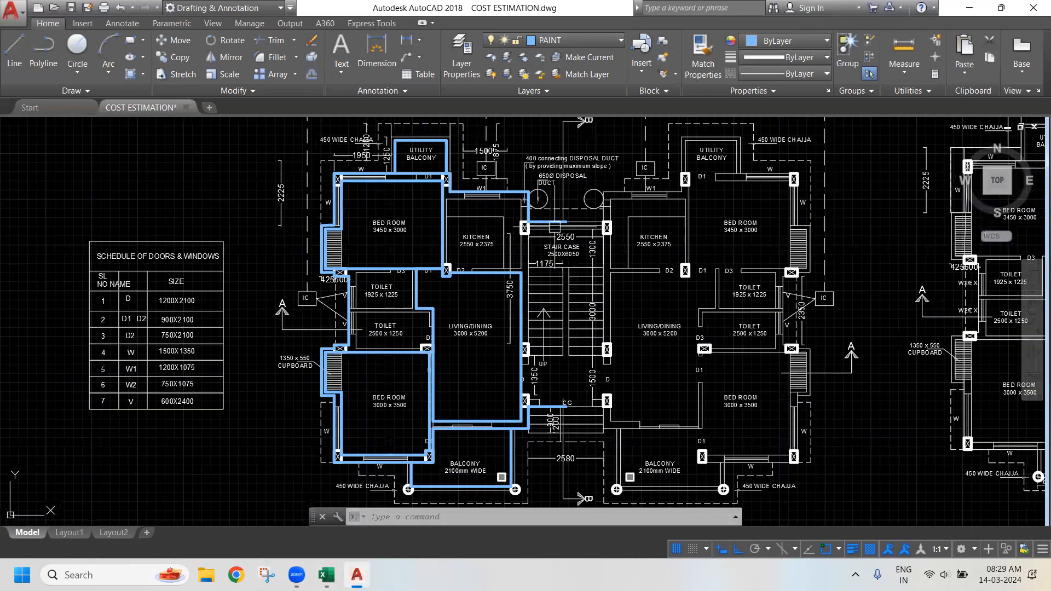
type("li")
key("Return")
scroll(548, 225, "up", 2)
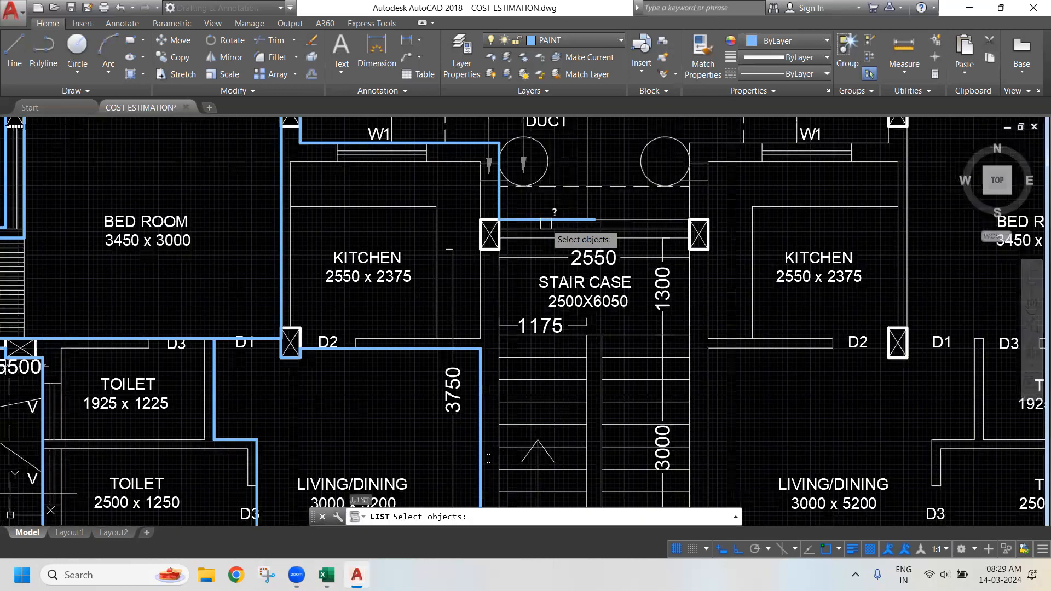
left_click(552, 219)
key("Return")
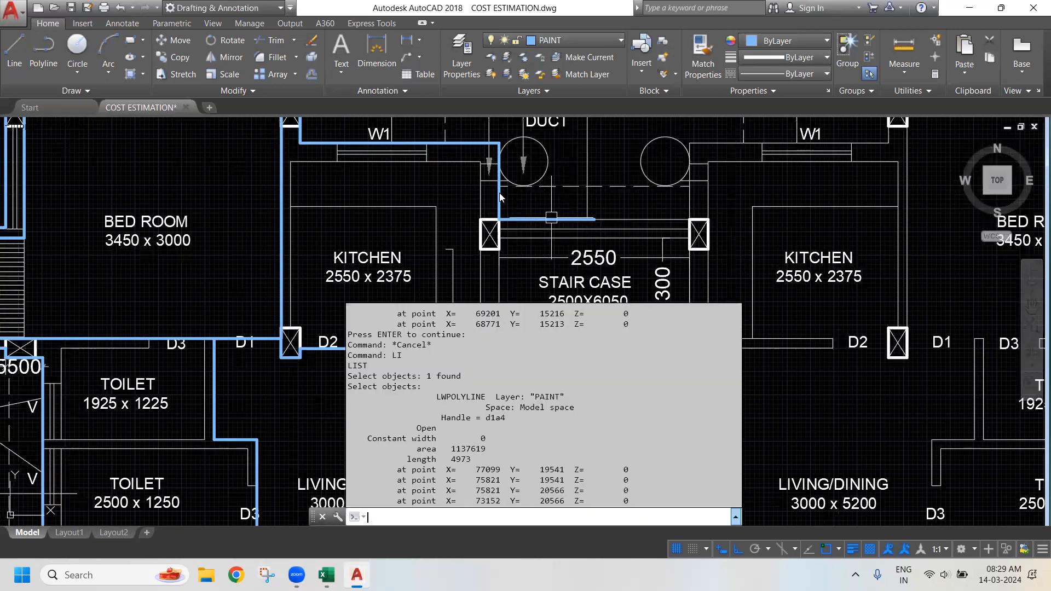
key("Escape")
key("Escape")
Join the polyline around the kitchen's W1 wall and staircase to the main exterior wall polyline
left_click_drag(500, 193, 515, 224)
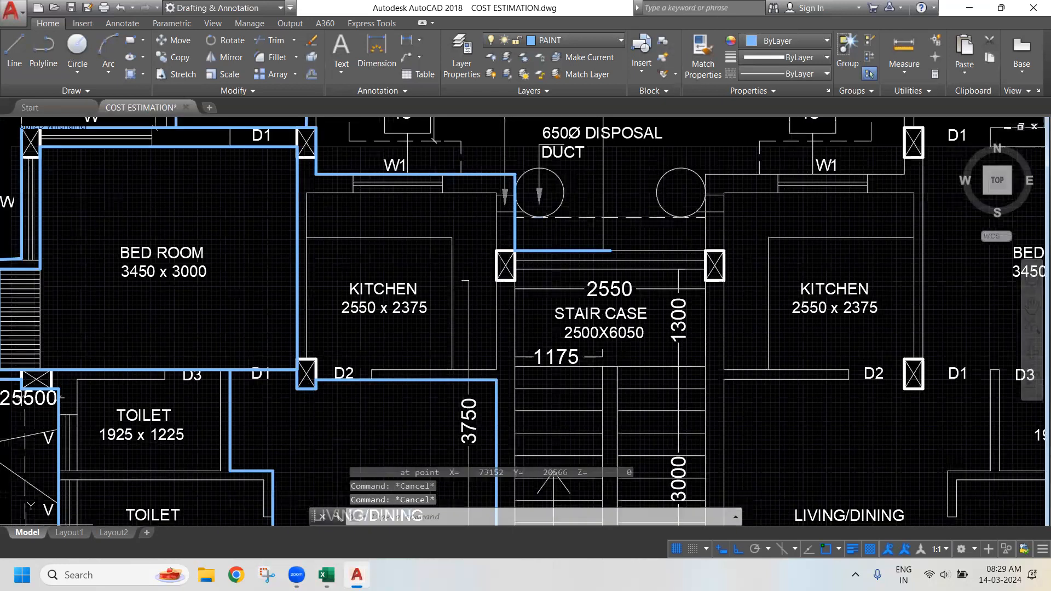
left_click(515, 224)
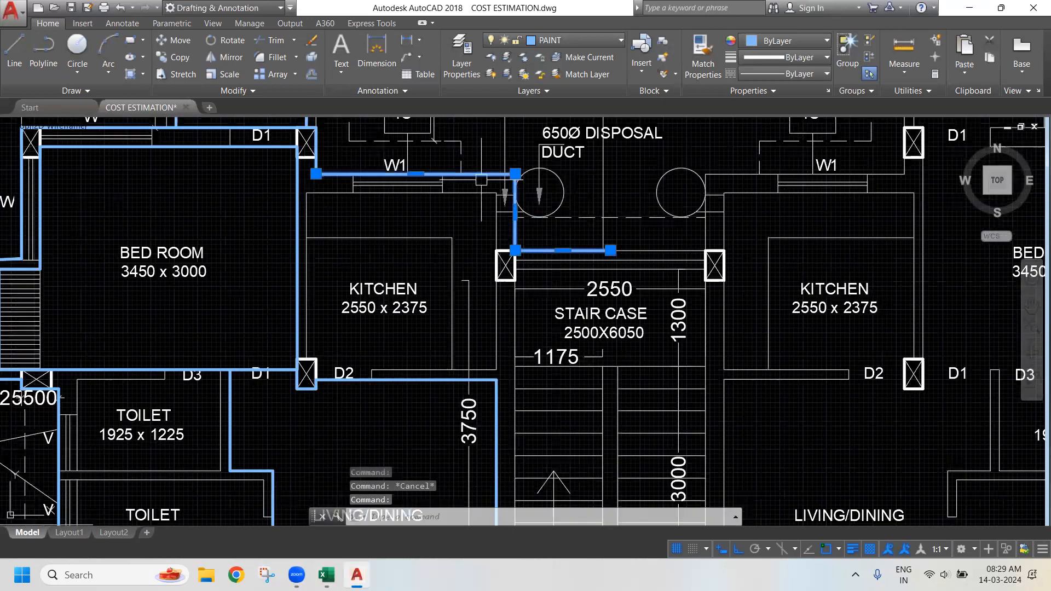
left_click_drag(516, 224, 618, 369)
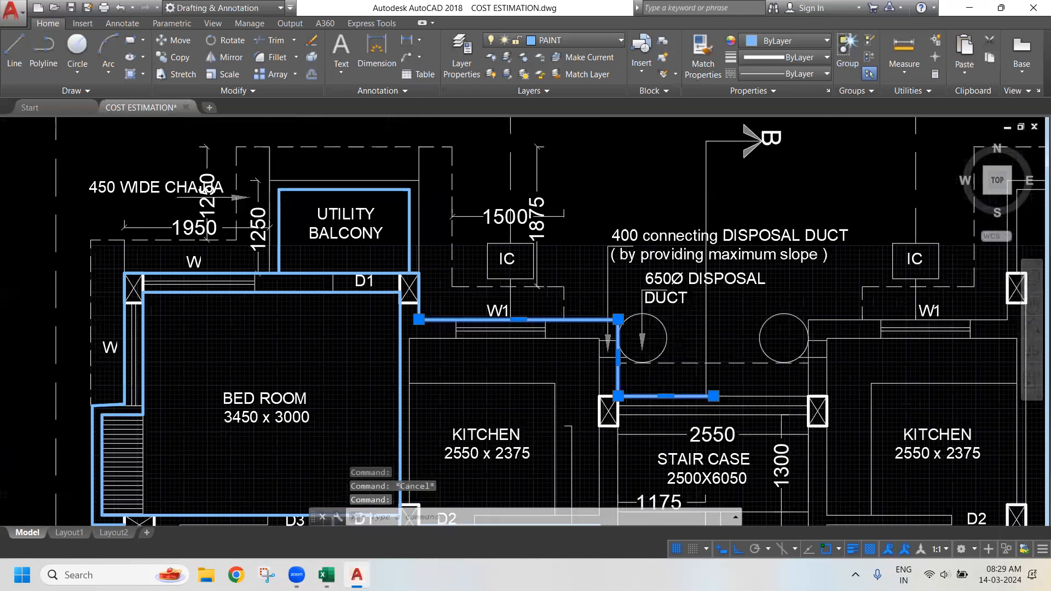
scroll(517, 319, "down", 2)
type("j")
key("Return")
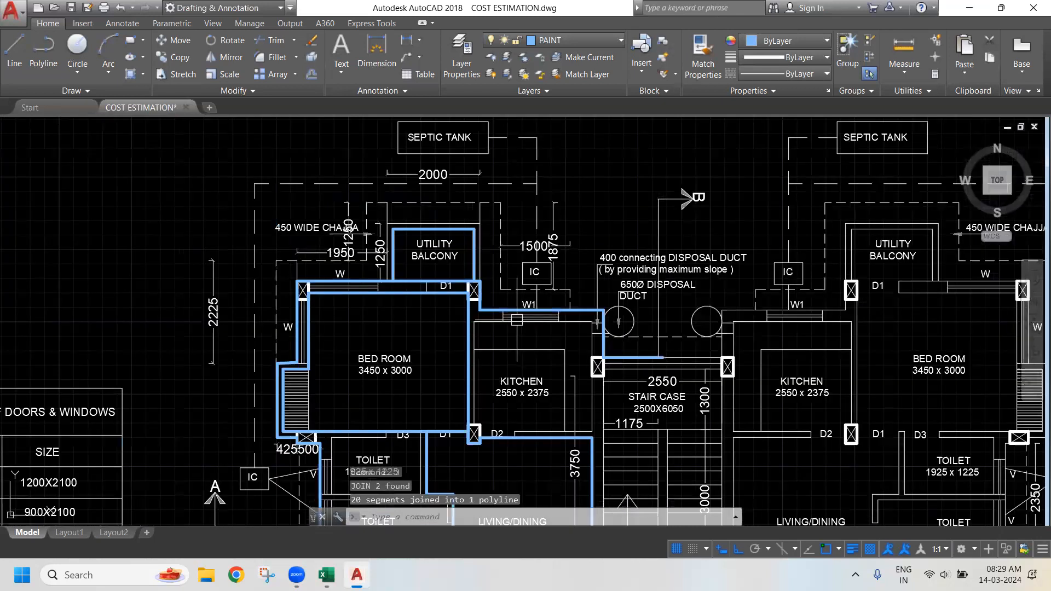
Select the joined exterior polyline, check its course around the flat, and list its properties to read the full length
scroll(521, 308, "up", 4)
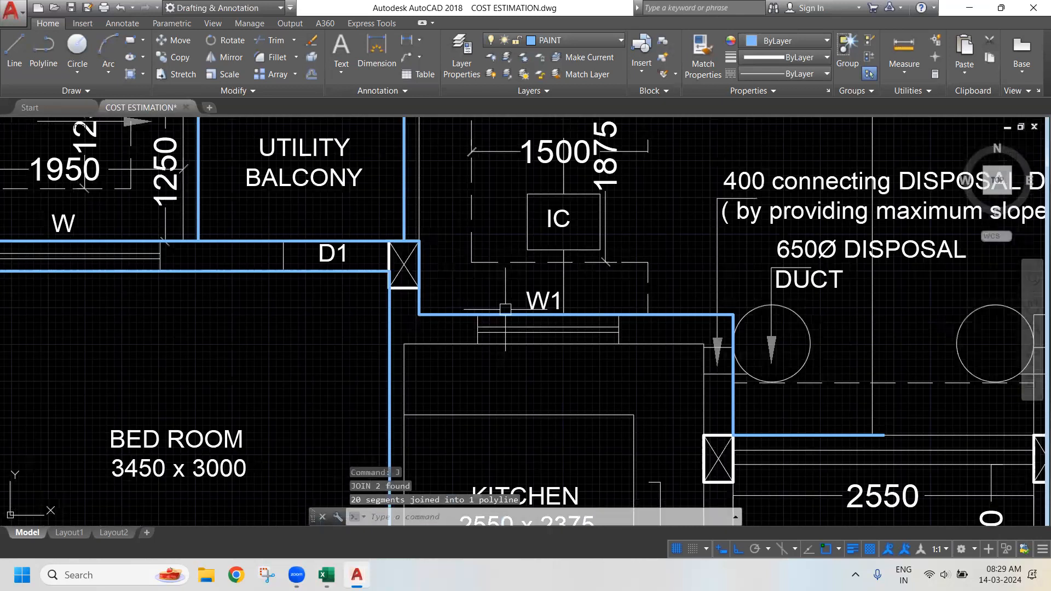
left_click(506, 311)
scroll(543, 169, "down", 6)
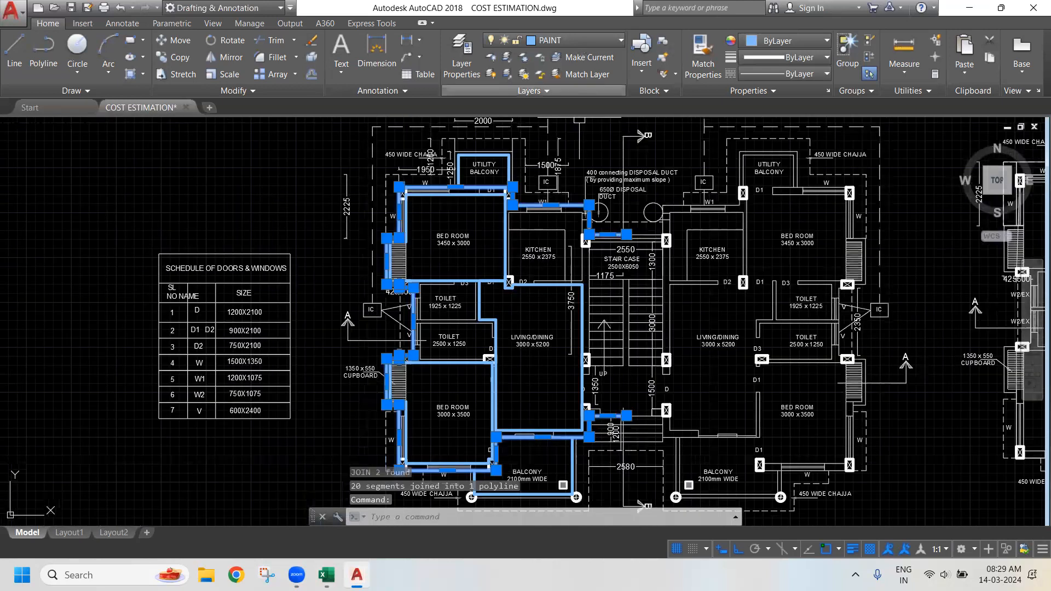
scroll(605, 211, "up", 4)
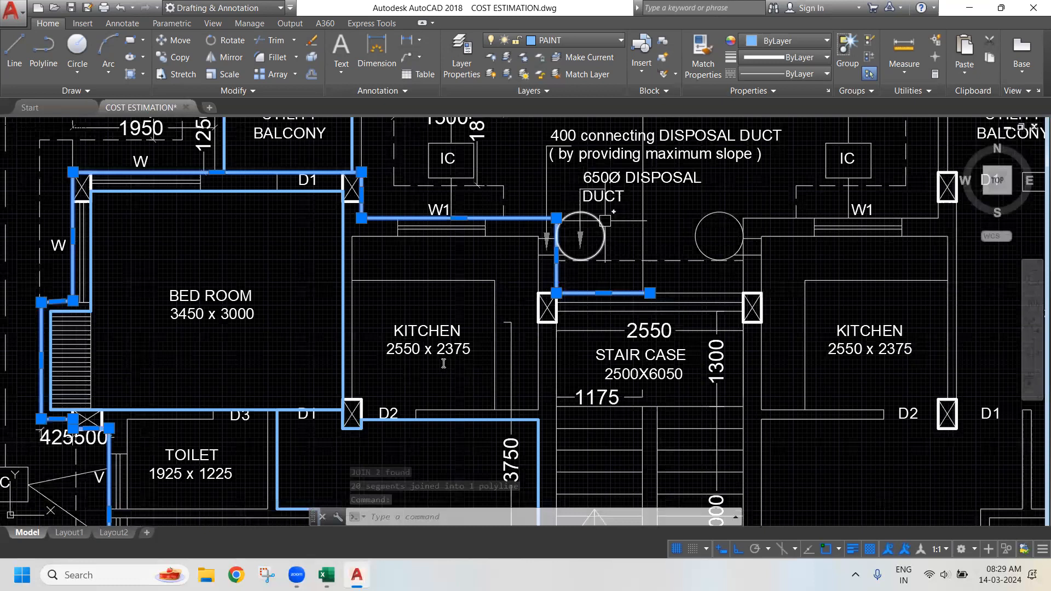
type("li")
key("Return")
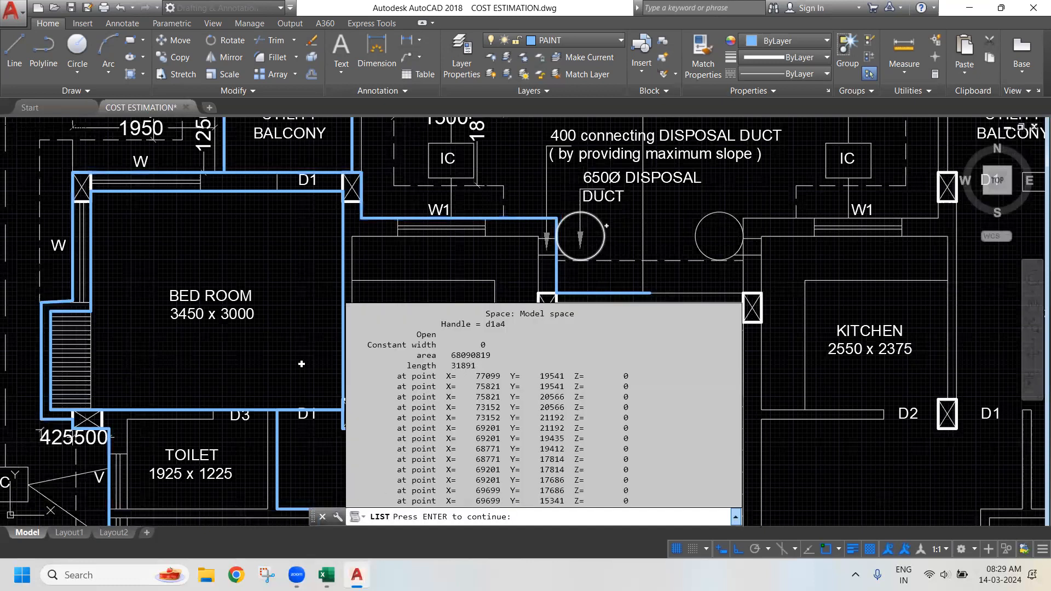
Switch to Excel, enter 31.891 as the EXTERNAL WALL length in D28 with two decimals shown, and select its height cell E28
key("alt+Tab")
type("31.891")
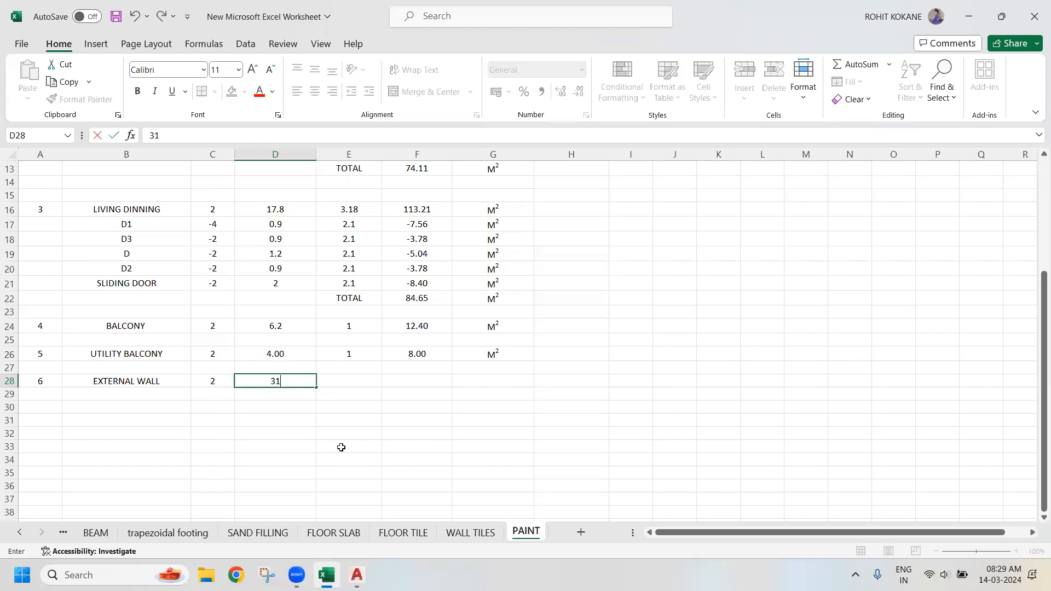
key("Return")
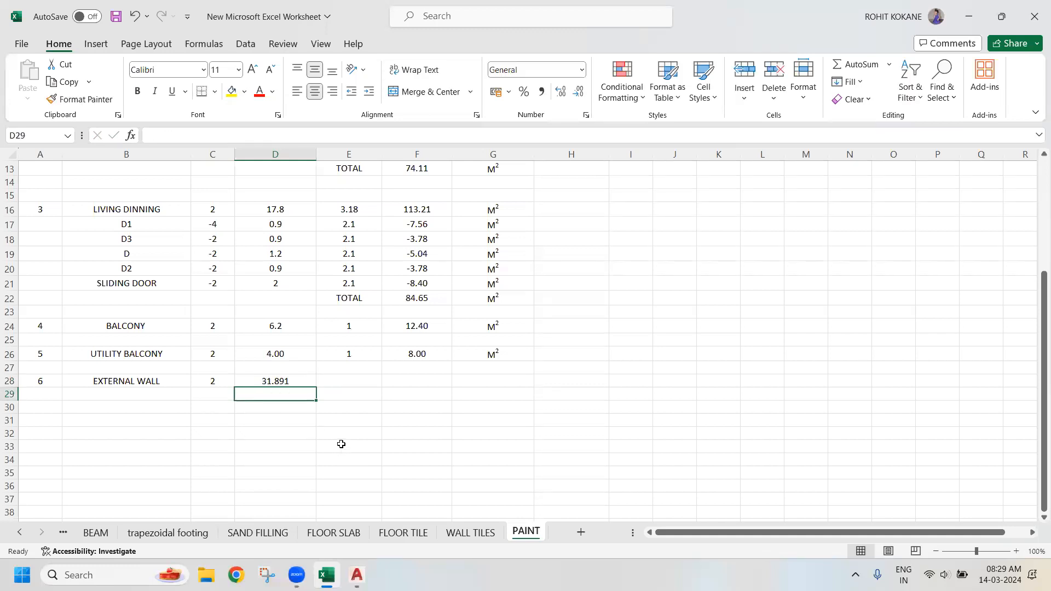
left_click(293, 378)
left_click(578, 95)
left_click(349, 383)
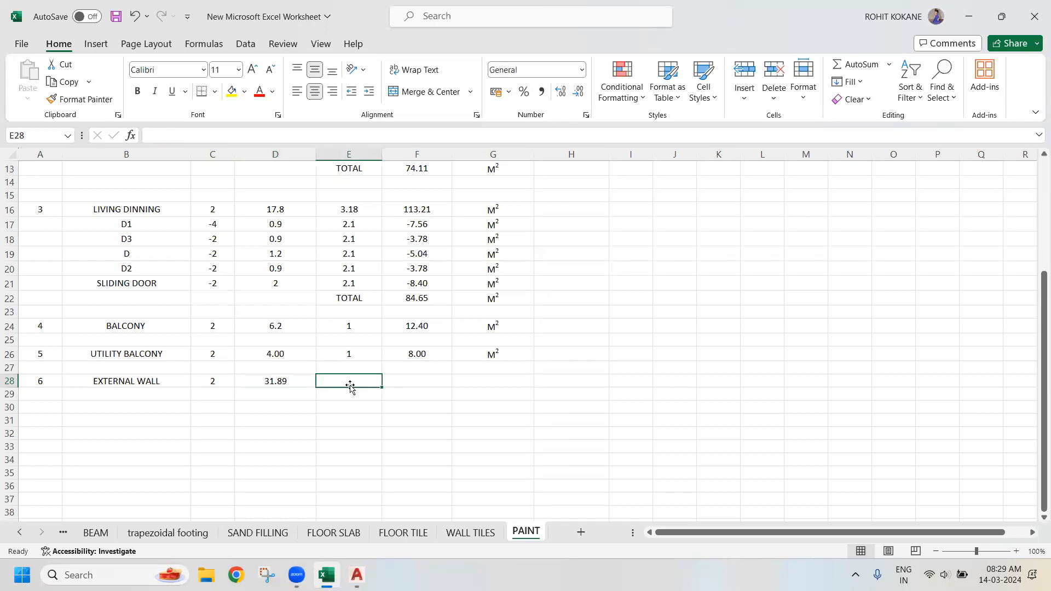
type("2")
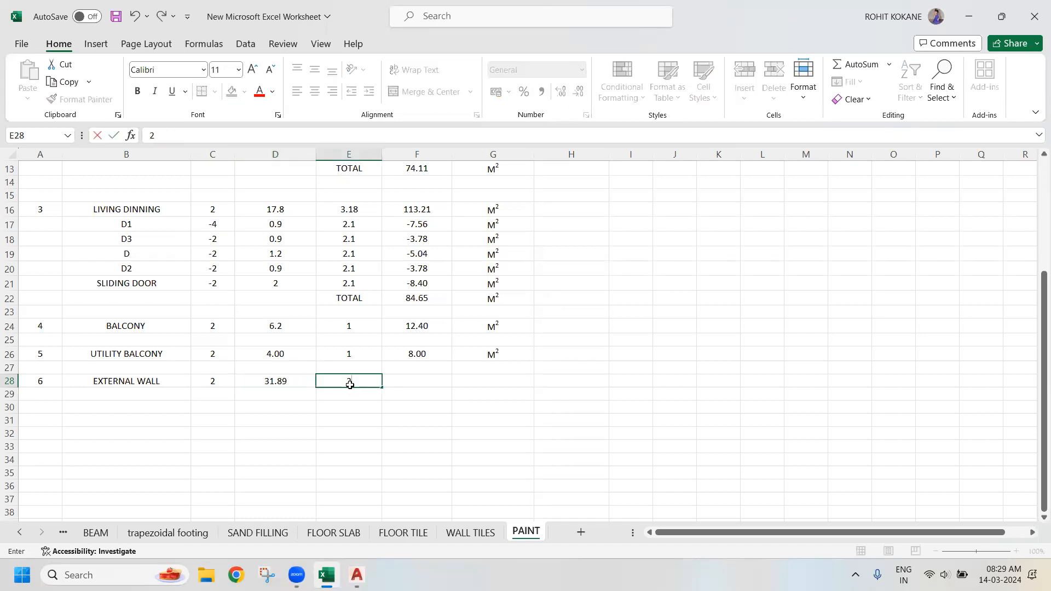
key("Tab")
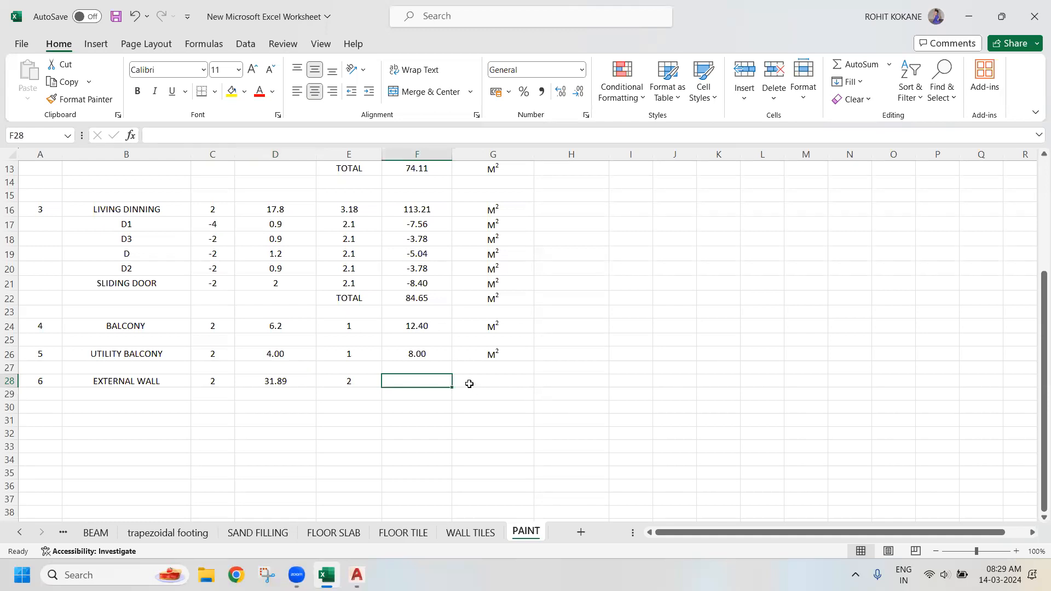
type("=")
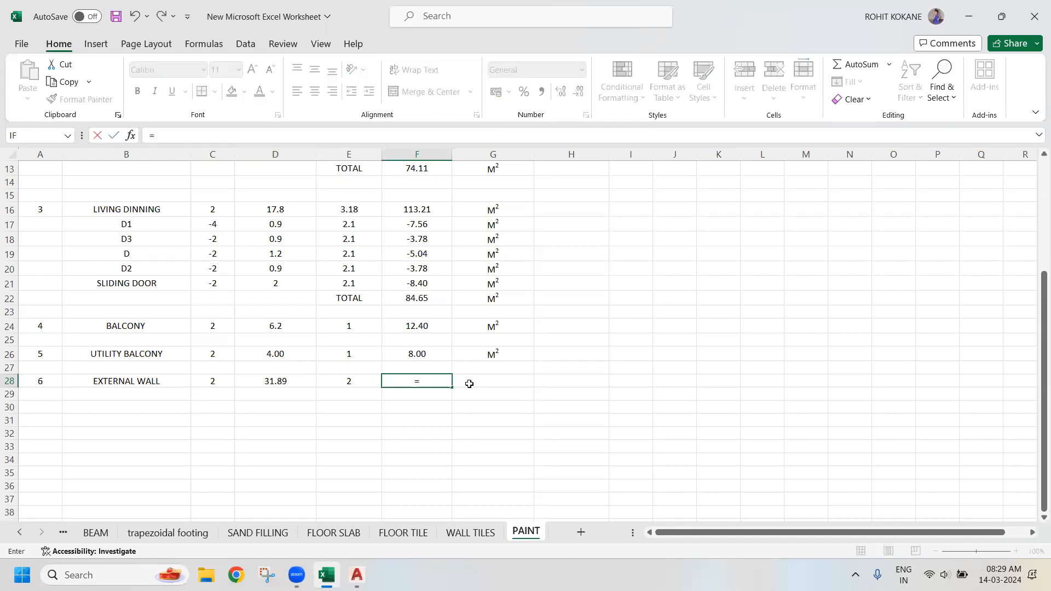
left_click(359, 380)
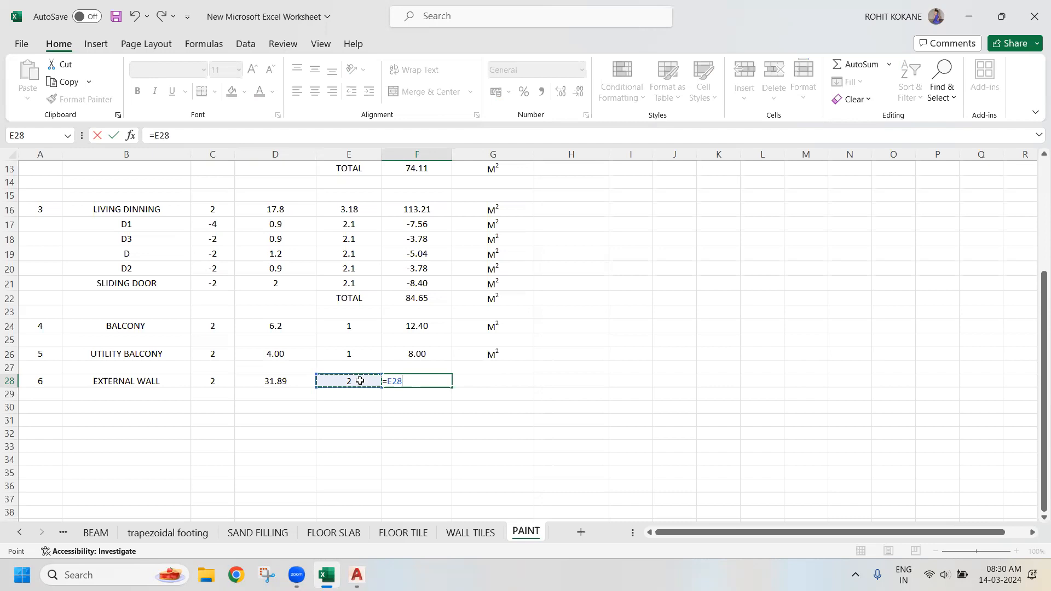
key("Escape")
Set the EXTERNAL WALL height in E28 to 3.3 and calculate its quantity in F28 with =E28*D28*C28
left_click(356, 381)
type("3.3")
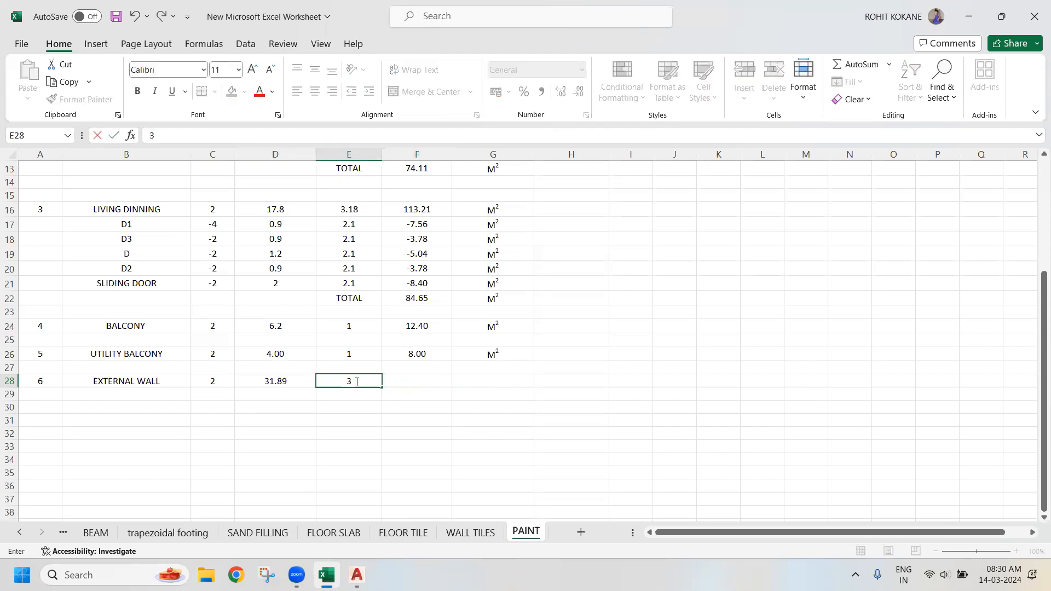
left_click(438, 382)
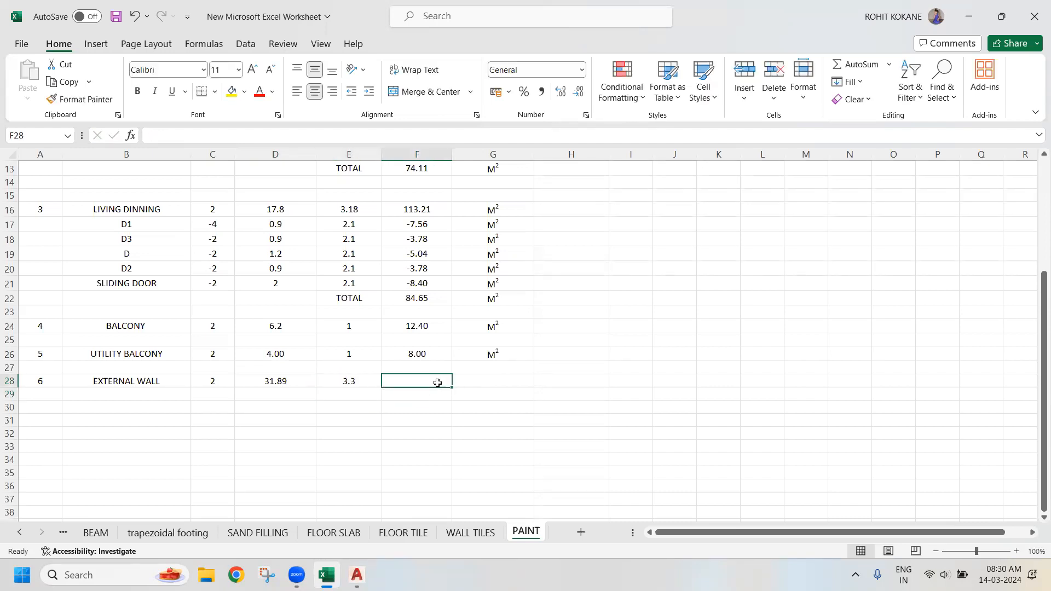
type("=")
left_click(365, 382)
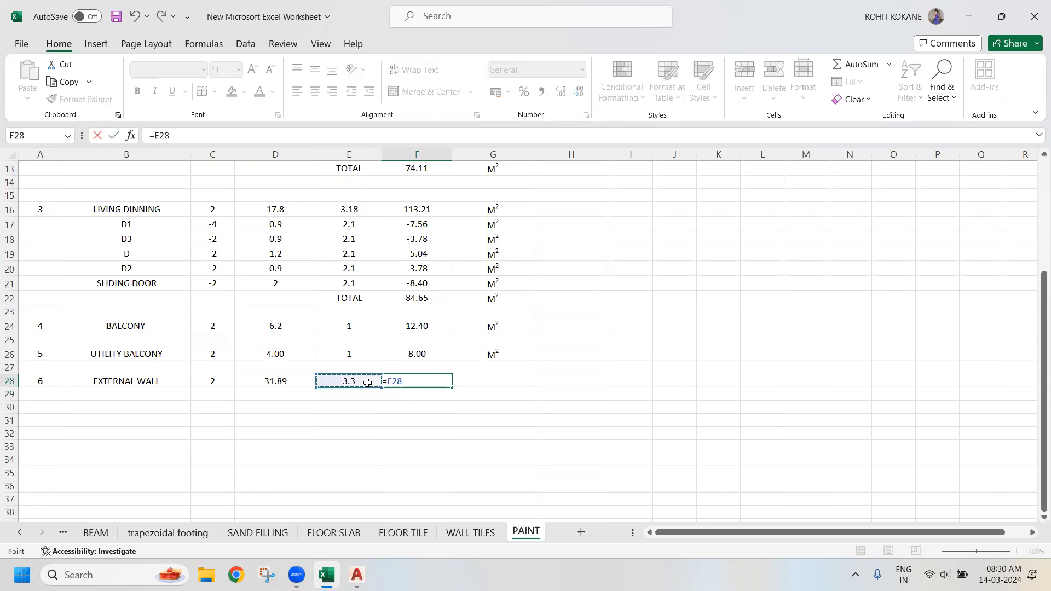
type("*")
left_click(244, 382)
type("*")
left_click(212, 382)
key("Return")
Show the EXTERNAL WALL quantity with two decimals and copy the M² unit from the UTILITY BALCONY row into G28
left_click(422, 381)
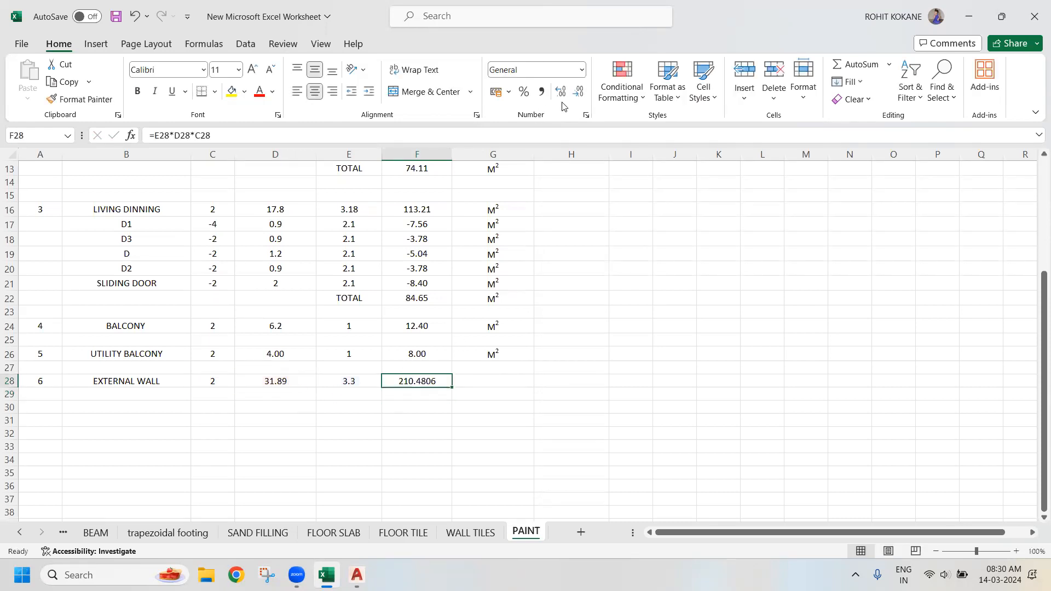
left_click(579, 92)
left_click(579, 92)
left_click(507, 380)
left_click(511, 366)
left_click(517, 358)
key("ctrl+c")
left_click(496, 382)
key("Return")
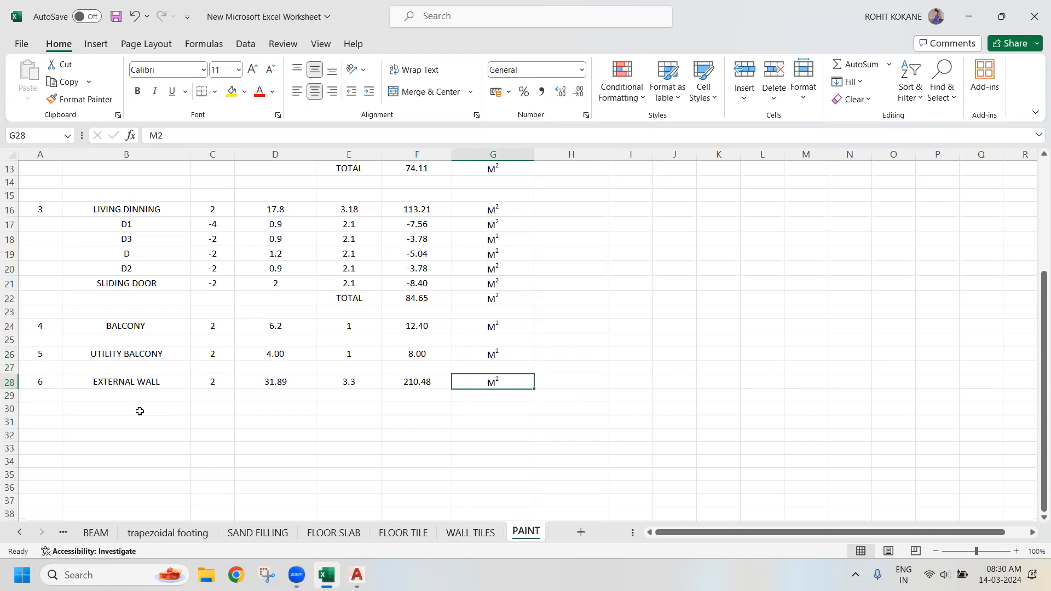
Select B29, switch to AutoCAD, end the pending listing, and examine the staircase's outer wall in the plan and in Section B-B
left_click(116, 396)
left_click(357, 575)
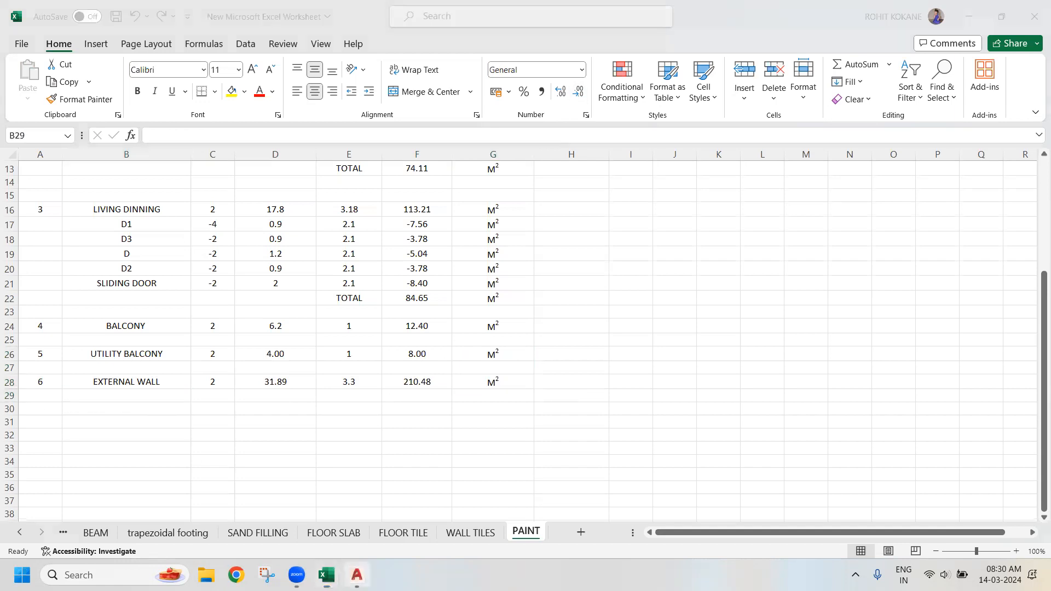
left_click(364, 567)
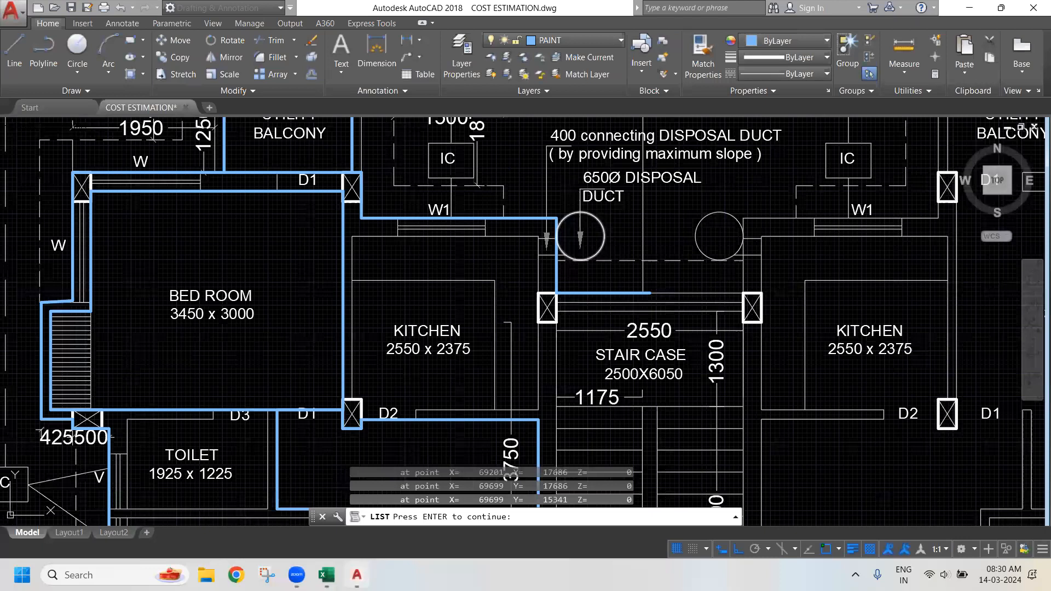
key("Escape")
left_click_drag(664, 297, 484, 282)
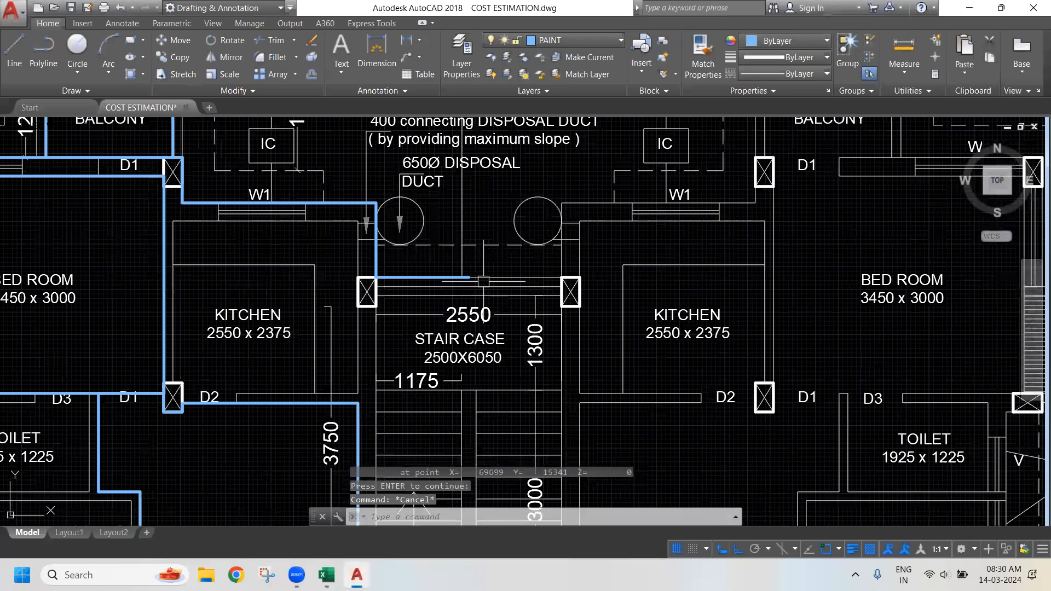
scroll(438, 283, "up", 2)
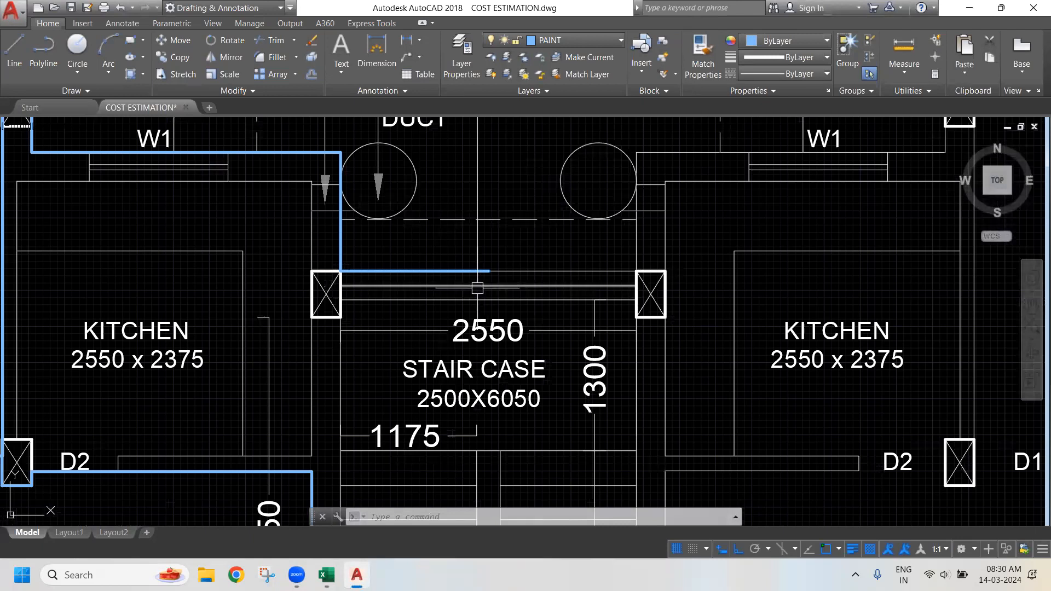
scroll(478, 285, "down", 6)
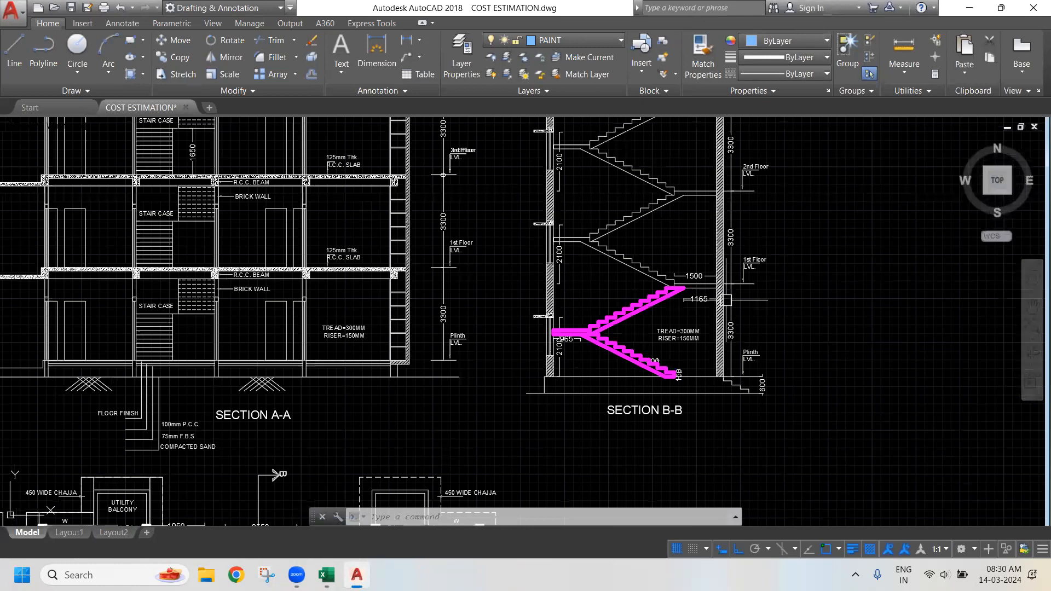
scroll(540, 269, "up", 4)
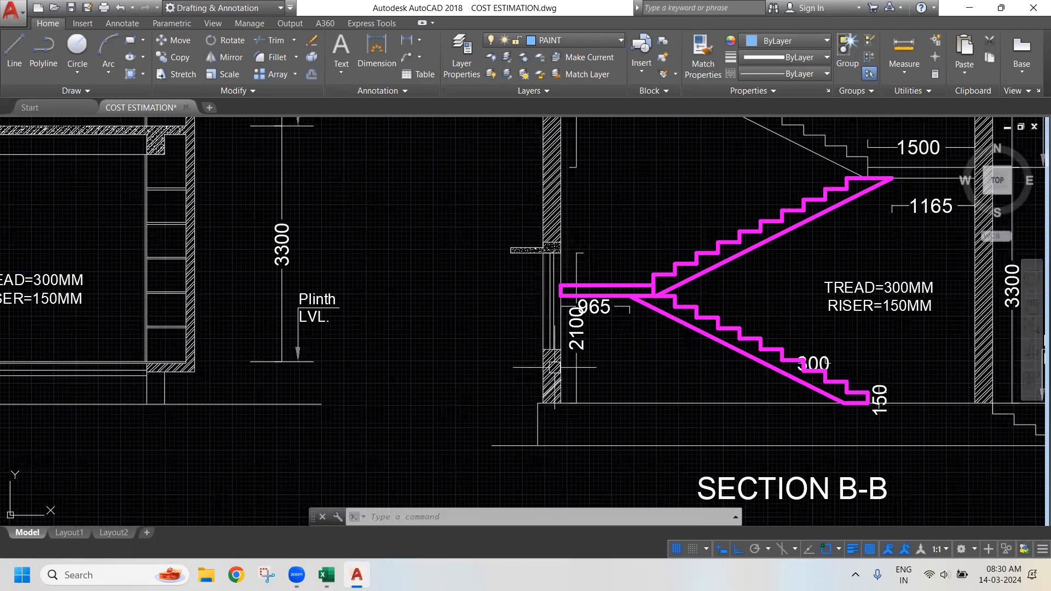
scroll(561, 316, "down", 2)
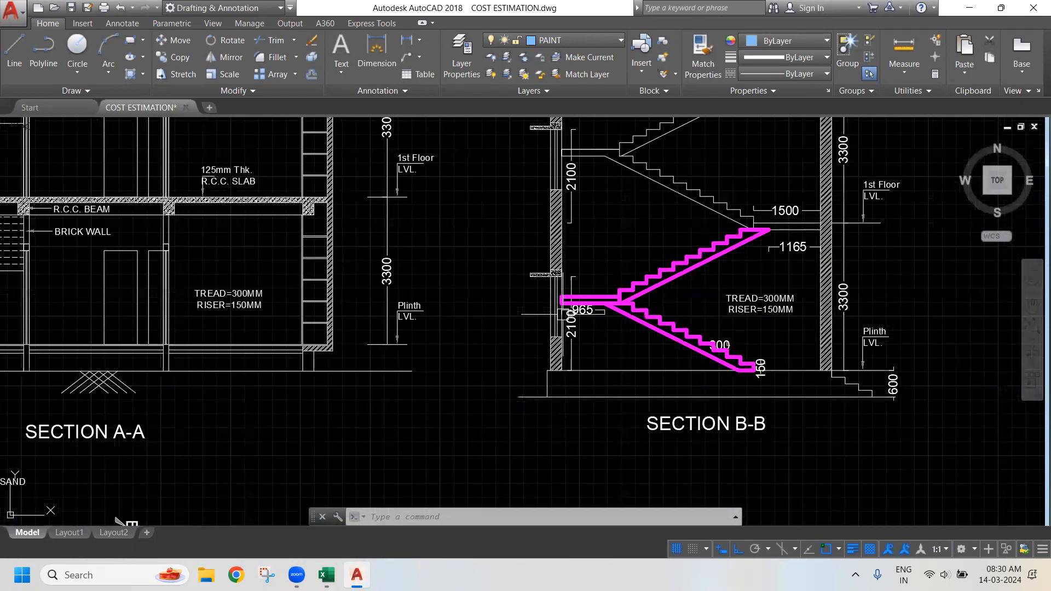
scroll(572, 354, "up", 2)
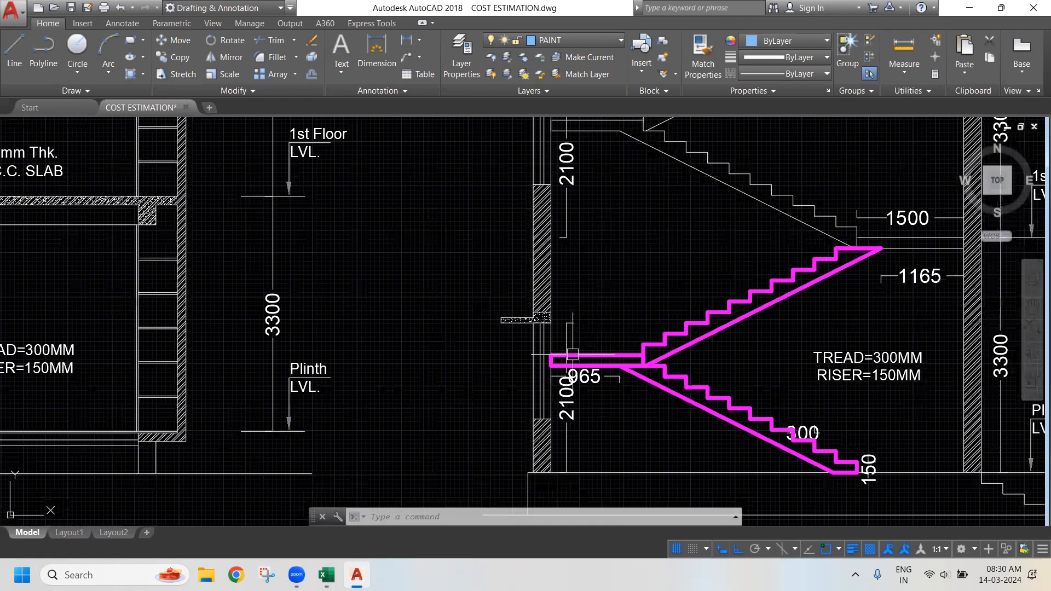
scroll(573, 355, "down", 2)
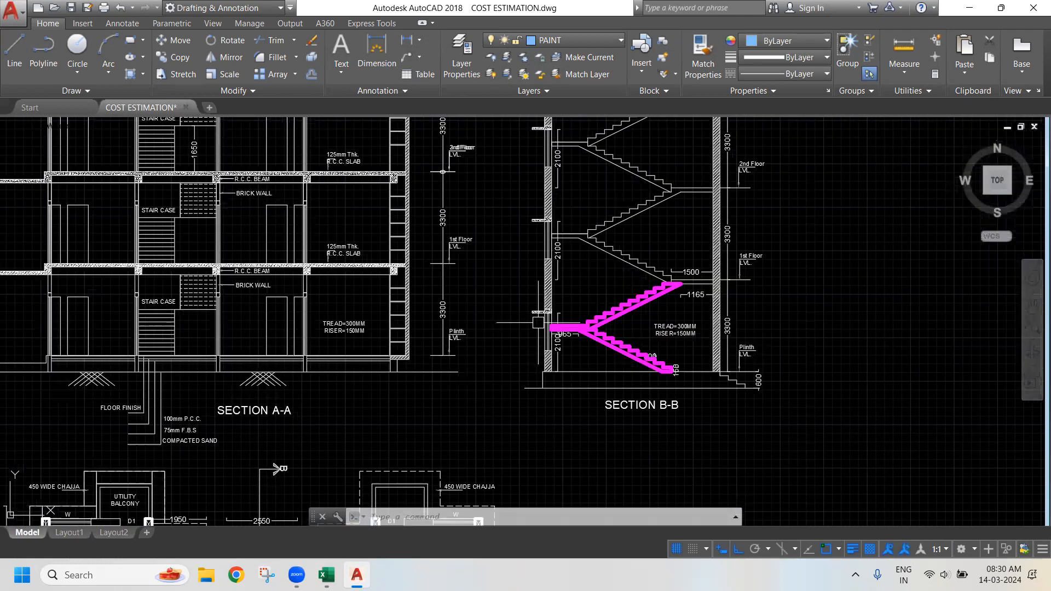
Examine the typical floor plan, the schedule of doors and windows, and the windows along the traced ground floor external wall
scroll(574, 336, "down", 5)
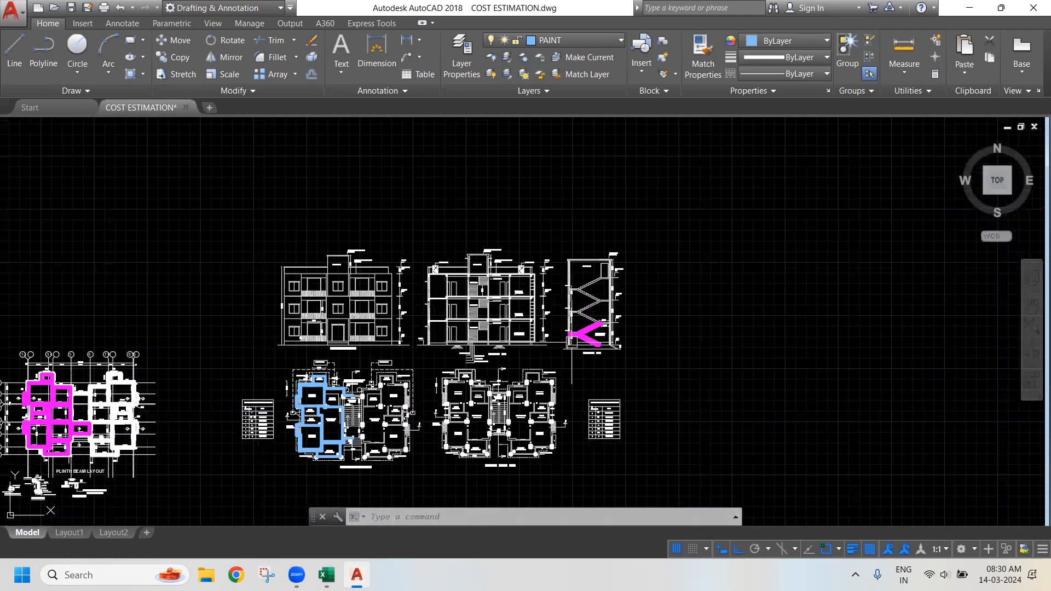
scroll(586, 403, "up", 4)
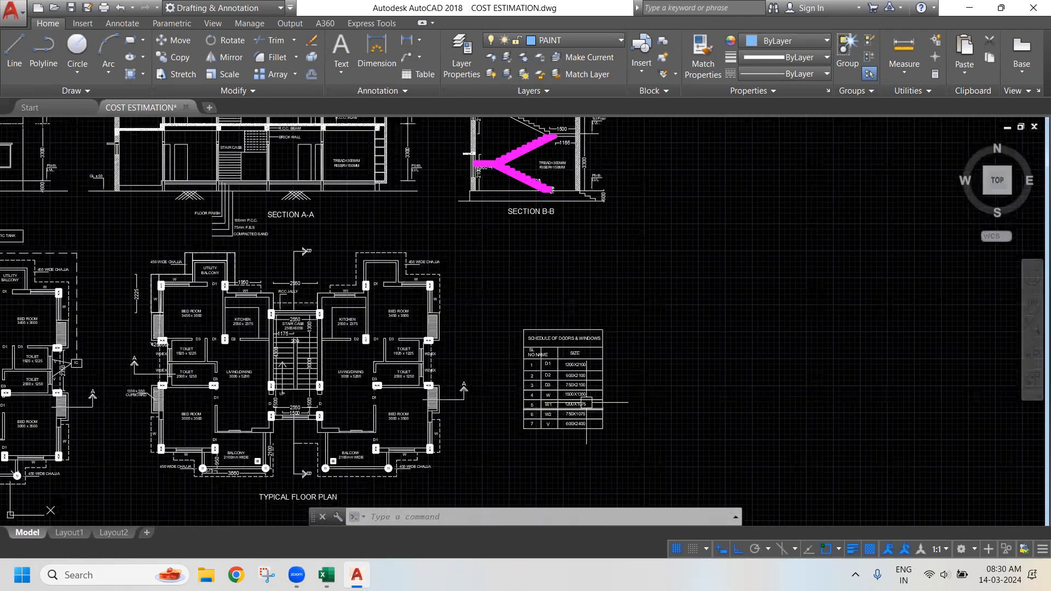
scroll(586, 404, "up", 3)
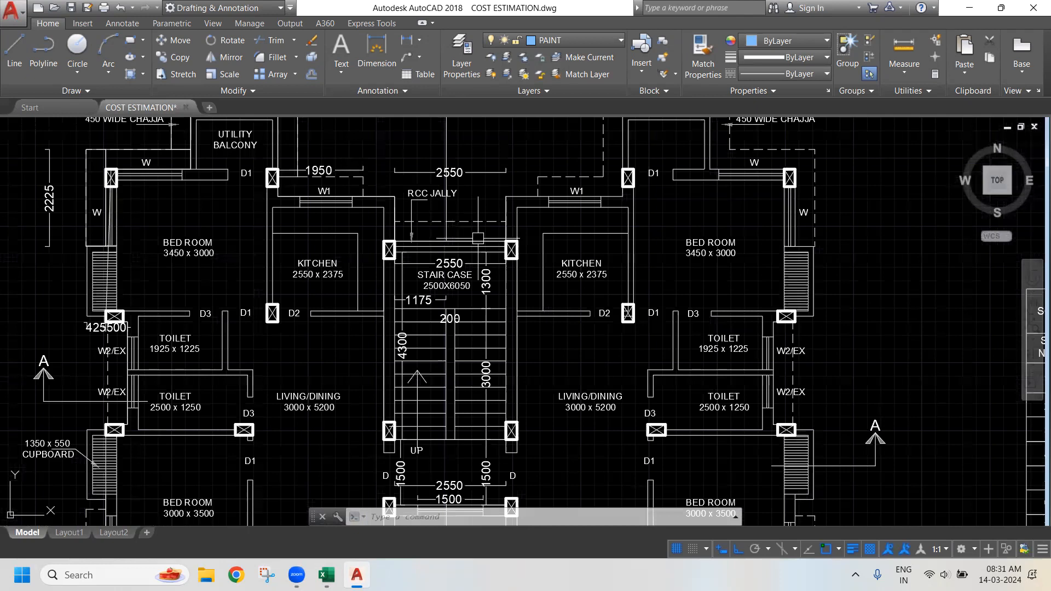
scroll(609, 289, "down", 5)
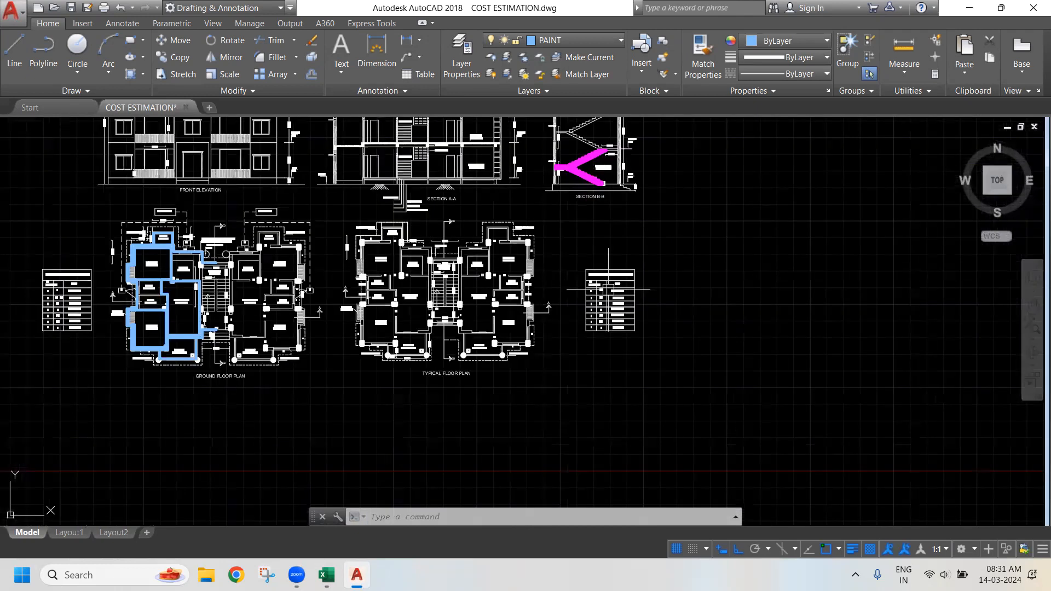
scroll(609, 289, "up", 5)
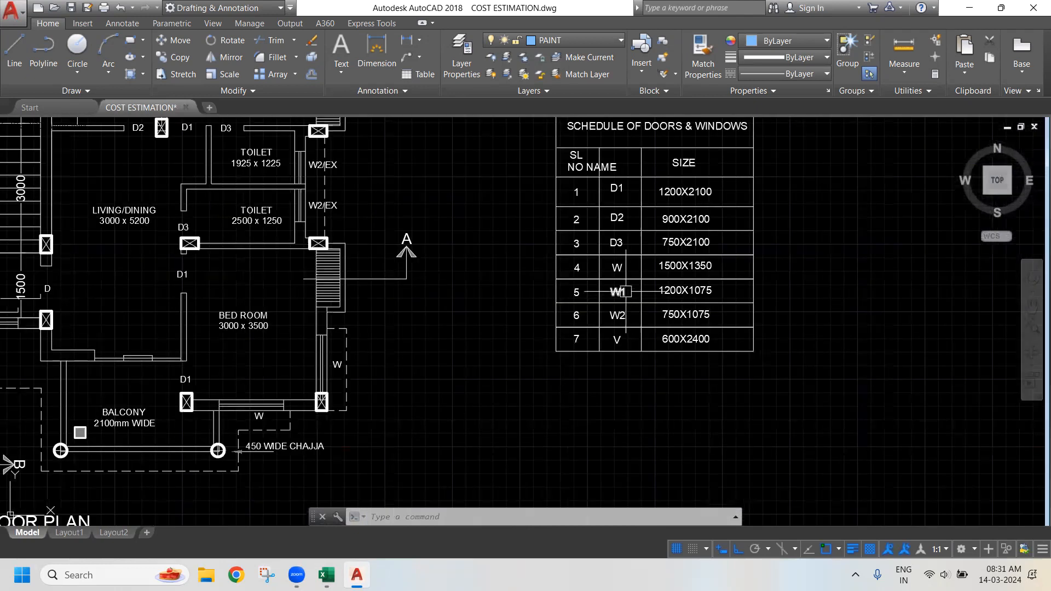
scroll(629, 295, "down", 3)
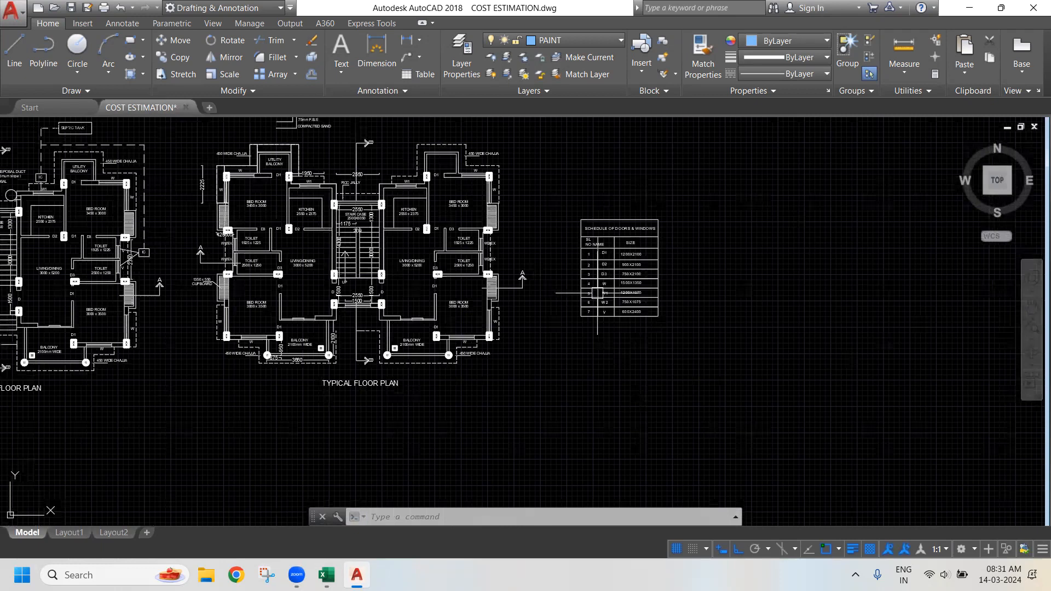
scroll(364, 202, "up", 3)
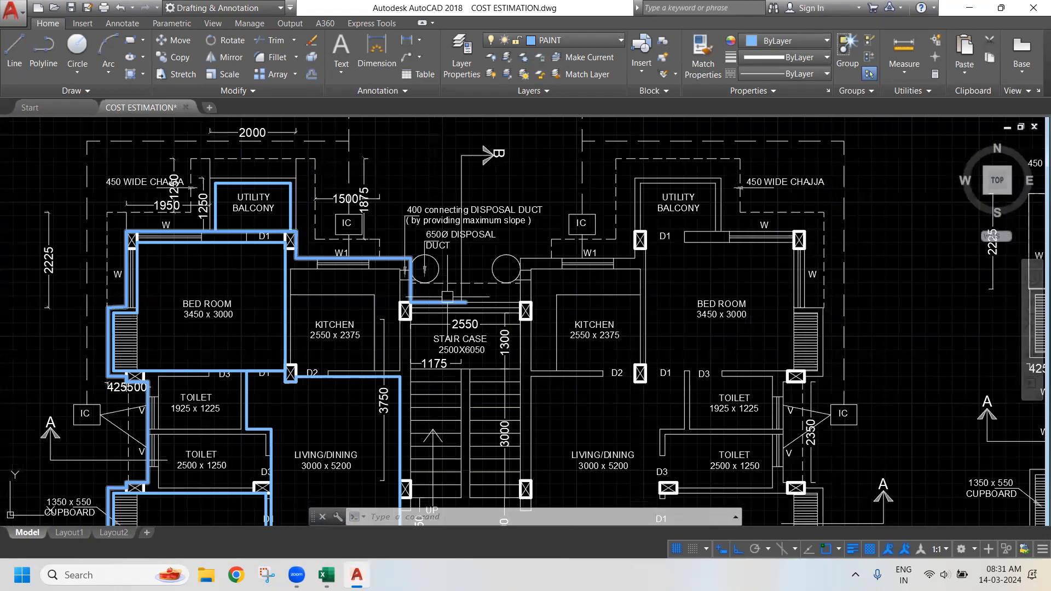
left_click_drag(347, 260, 419, 244)
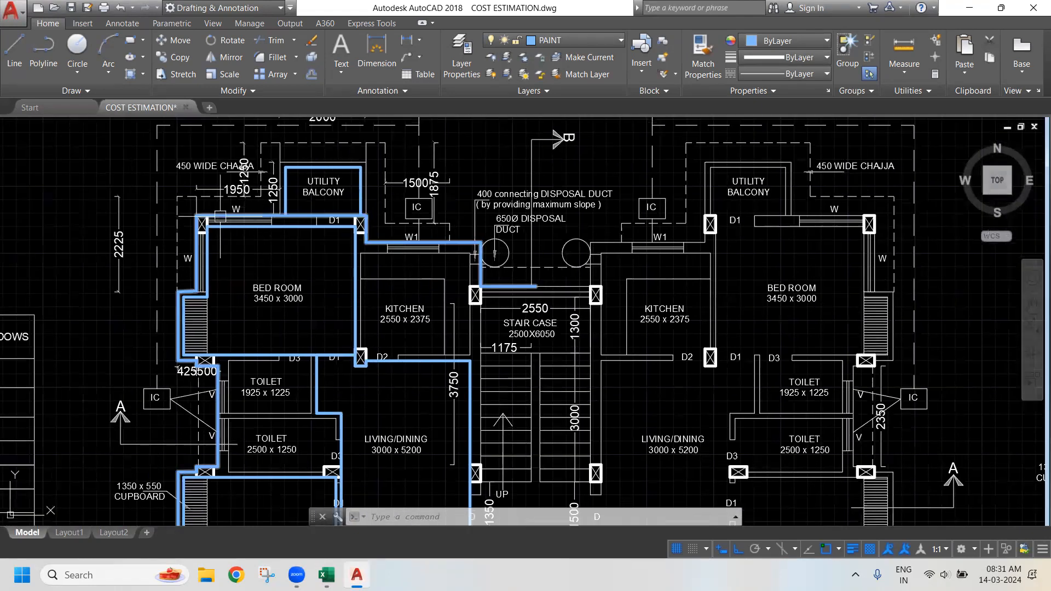
scroll(223, 215, "up", 2)
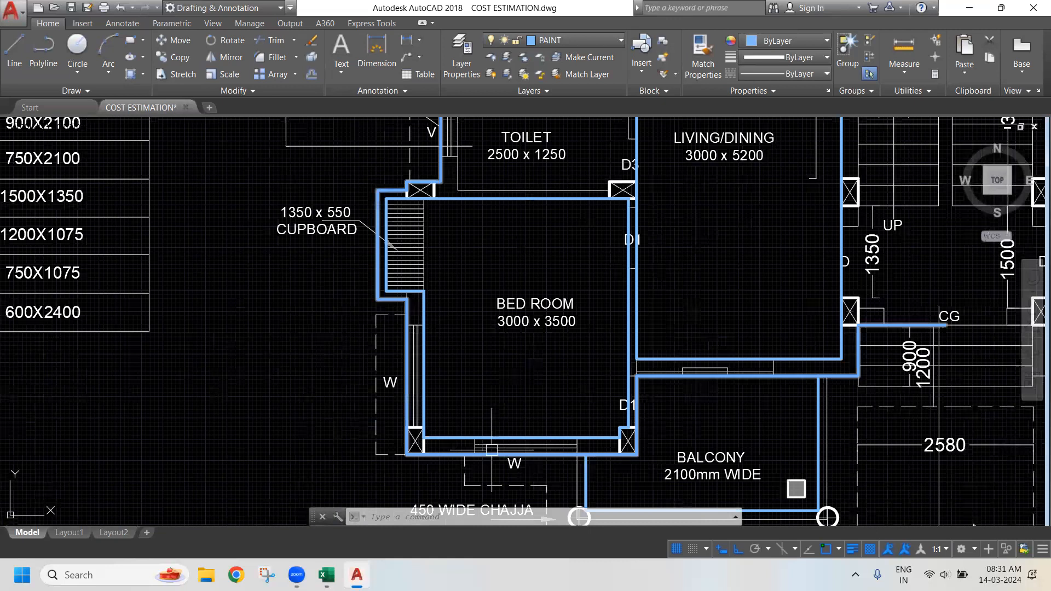
left_click_drag(777, 514, 531, 498)
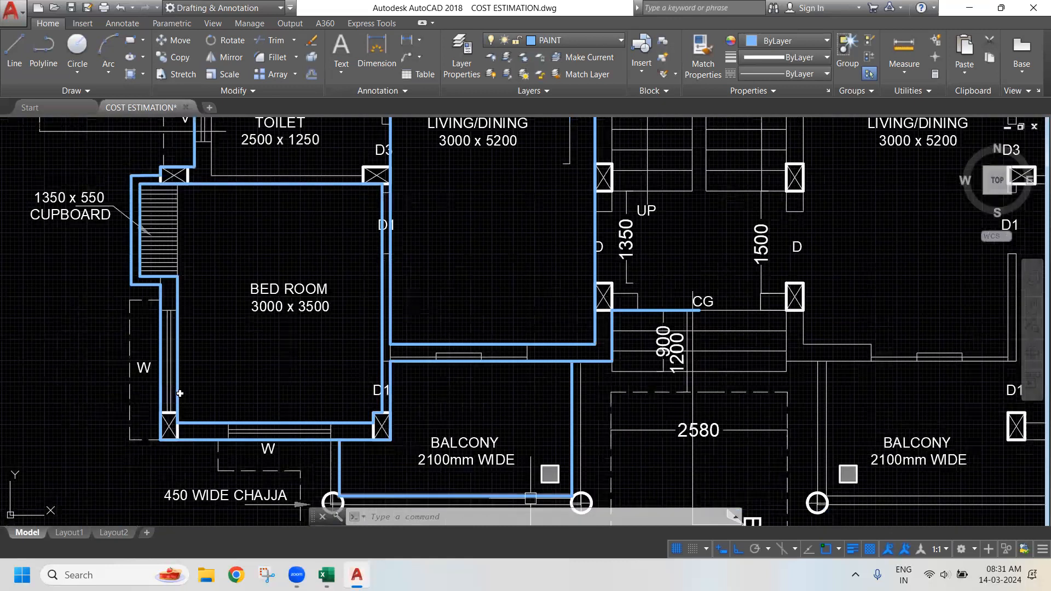
Switch to Excel and add a W1 row below EXTERNAL WALL with a count of 10 in C29
key("alt+Tab")
key("Tab")
type("5")
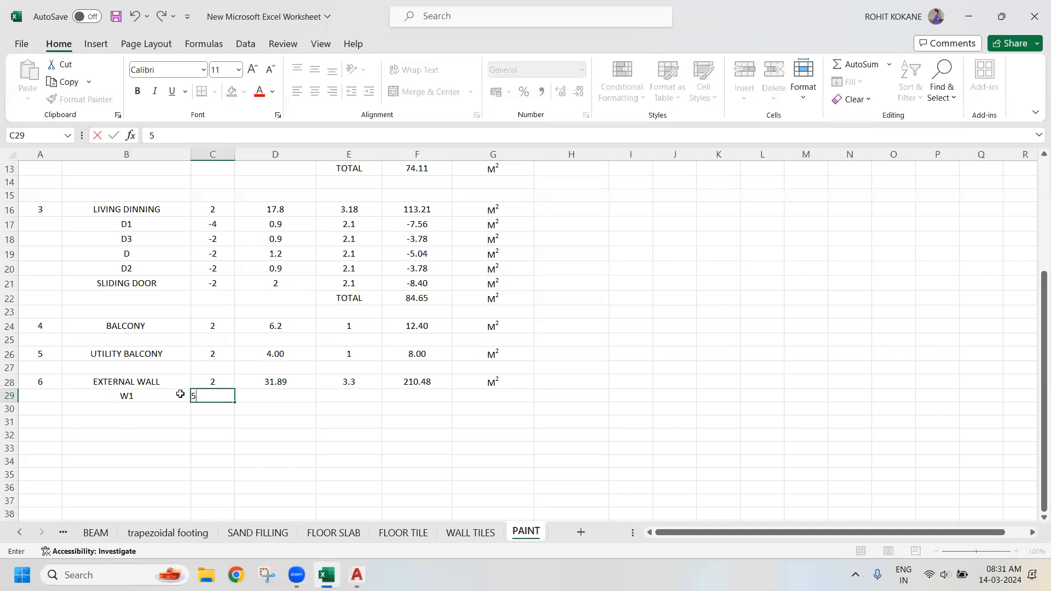
key("Tab")
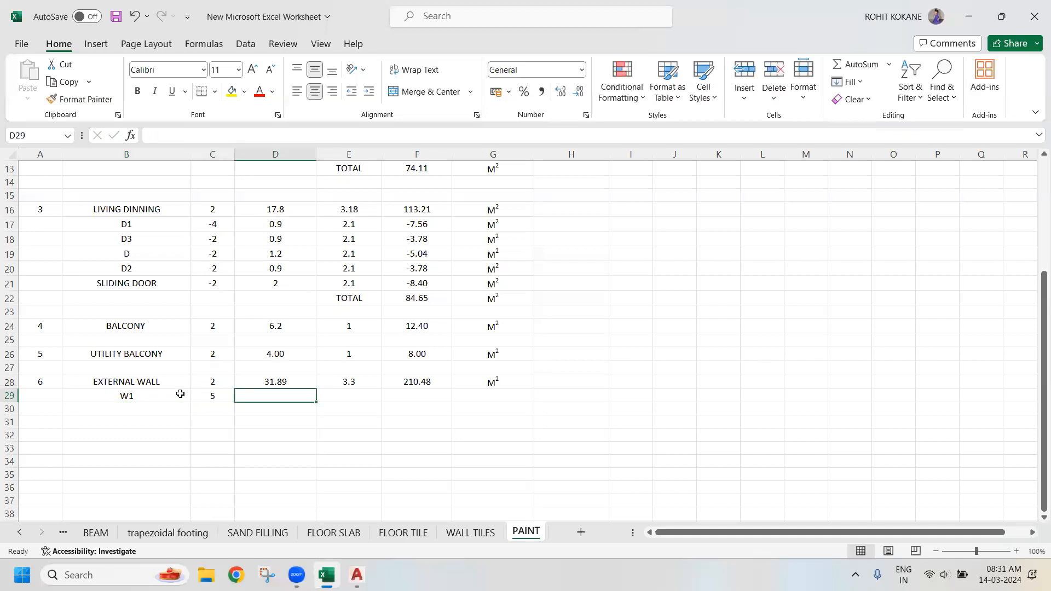
key("Left")
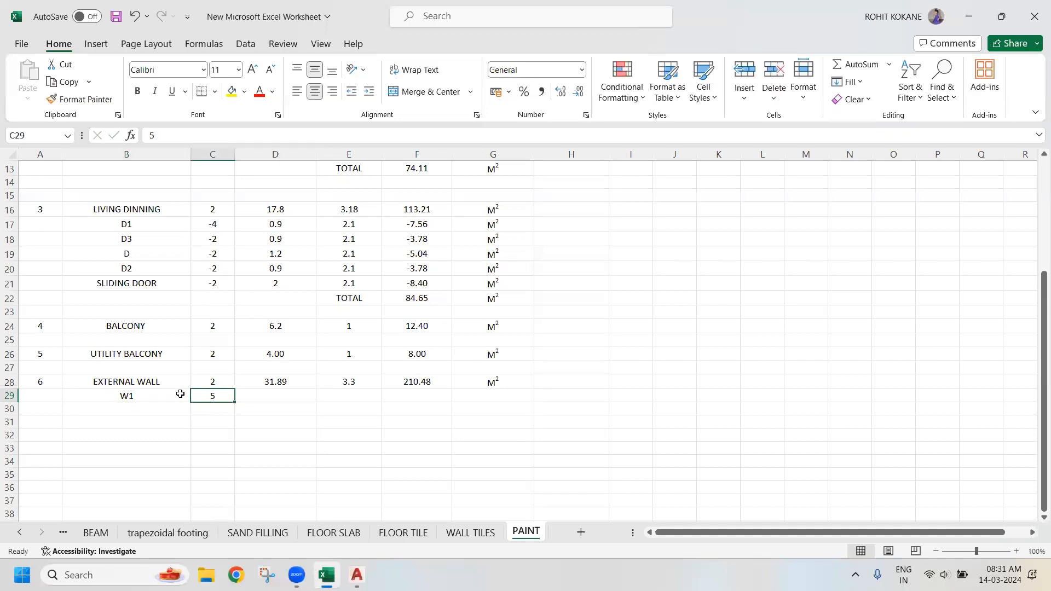
type("10")
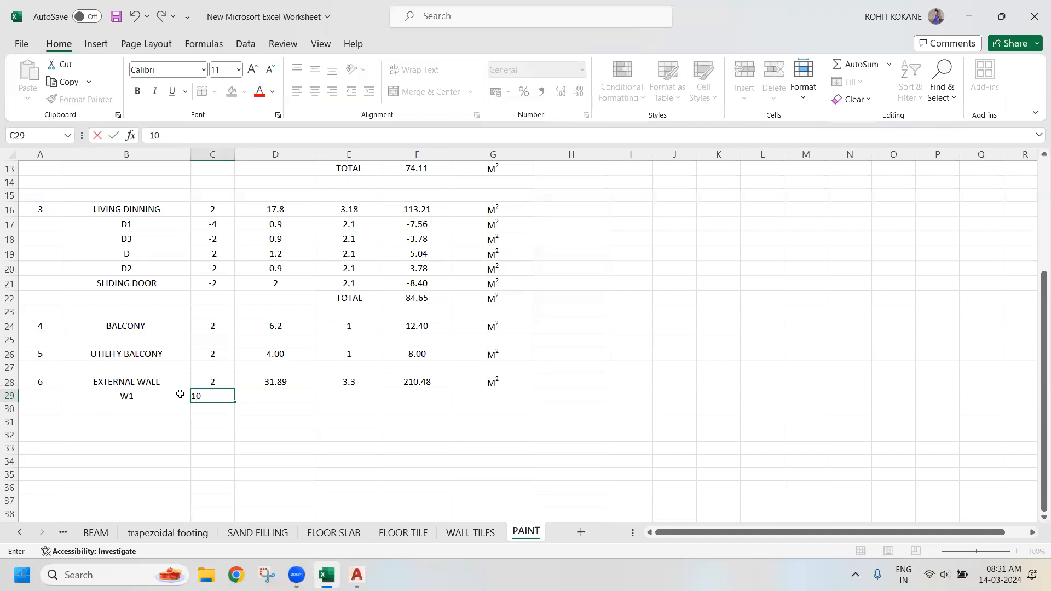
key("Tab")
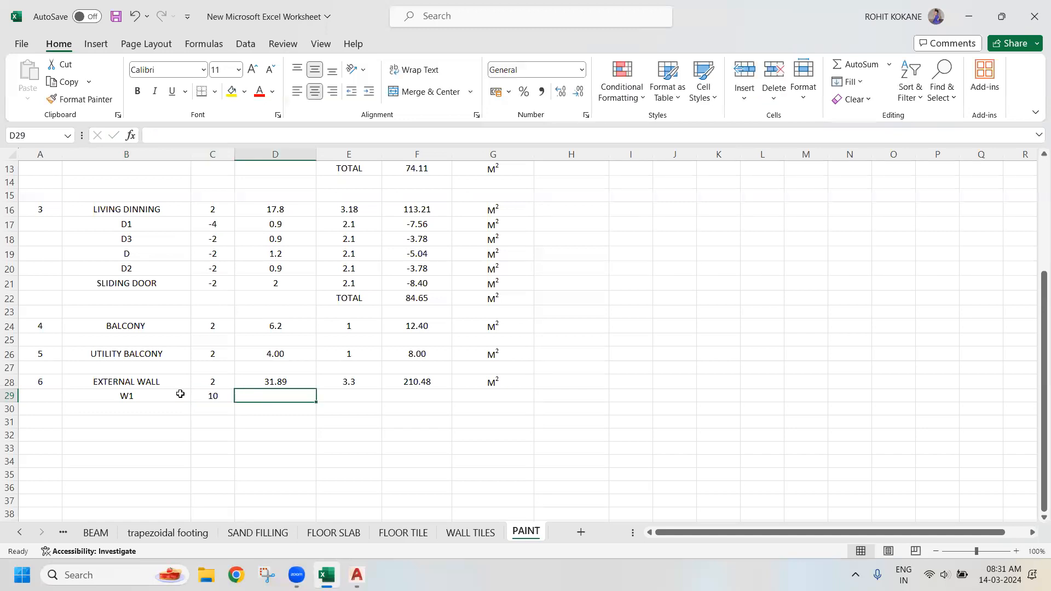
Check the window W size in AutoCAD's schedule of doors and windows, switch back to Excel, and enter 1.5 in D29 and 1.35 in E29
left_click(356, 575)
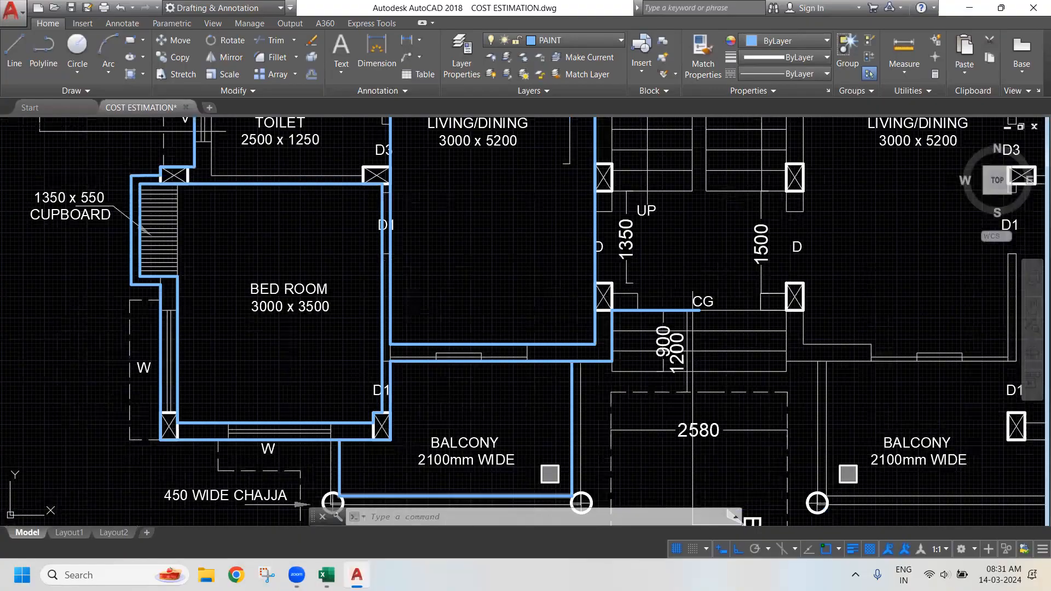
scroll(134, 307, "down", 4)
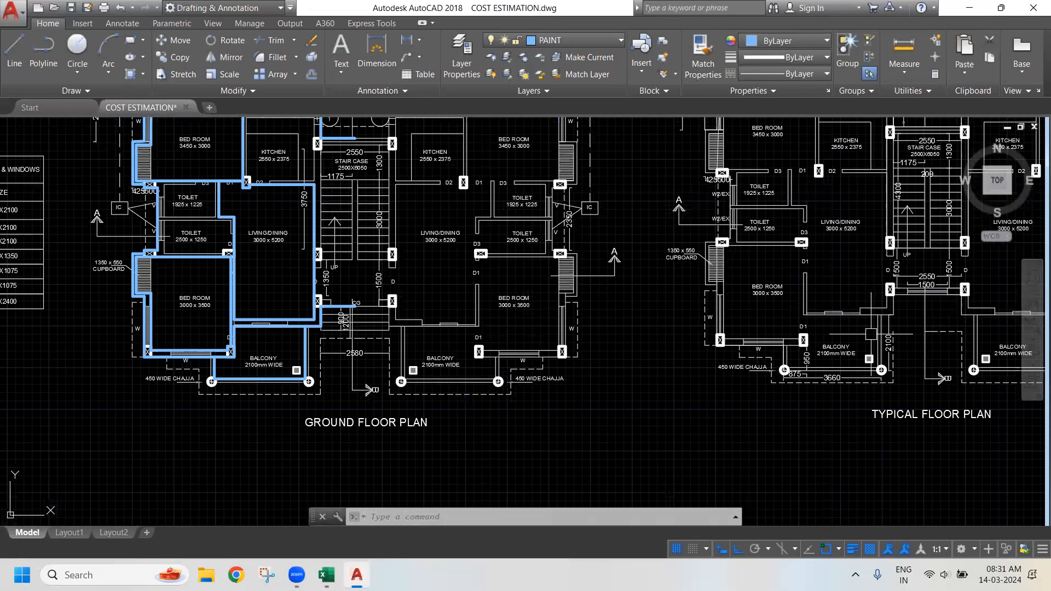
left_click_drag(12, 220, 410, 291)
scroll(409, 291, "up", 4)
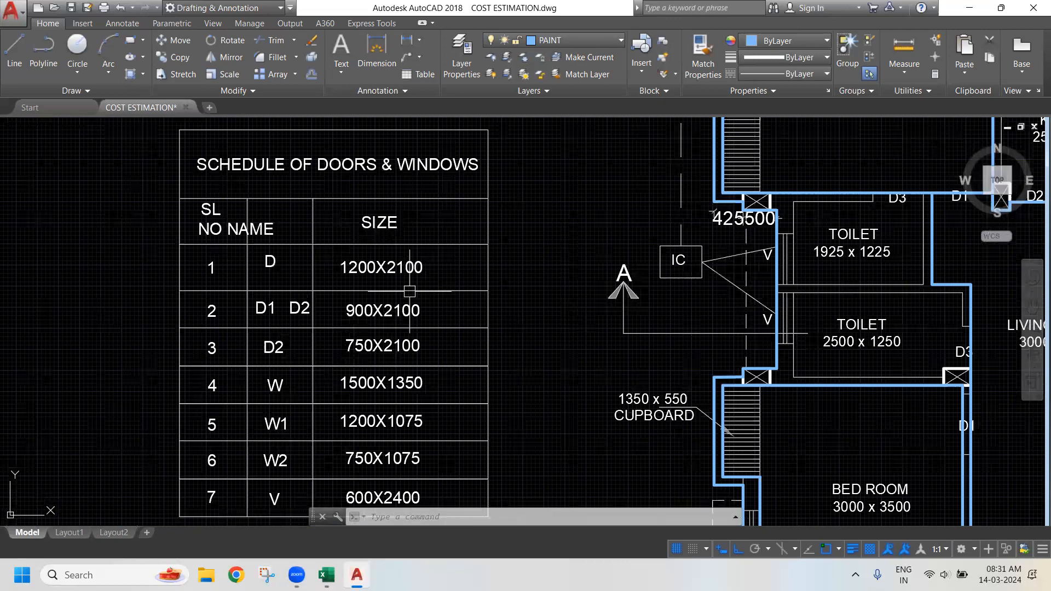
scroll(409, 291, "down", 3)
scroll(445, 491, "up", 3)
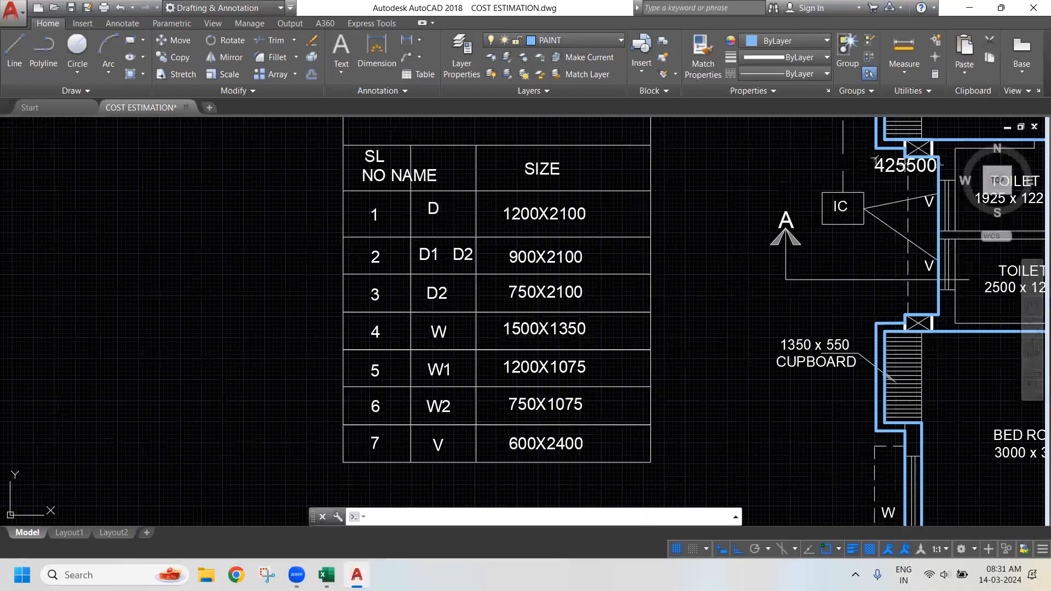
left_click(329, 574)
type("1.35")
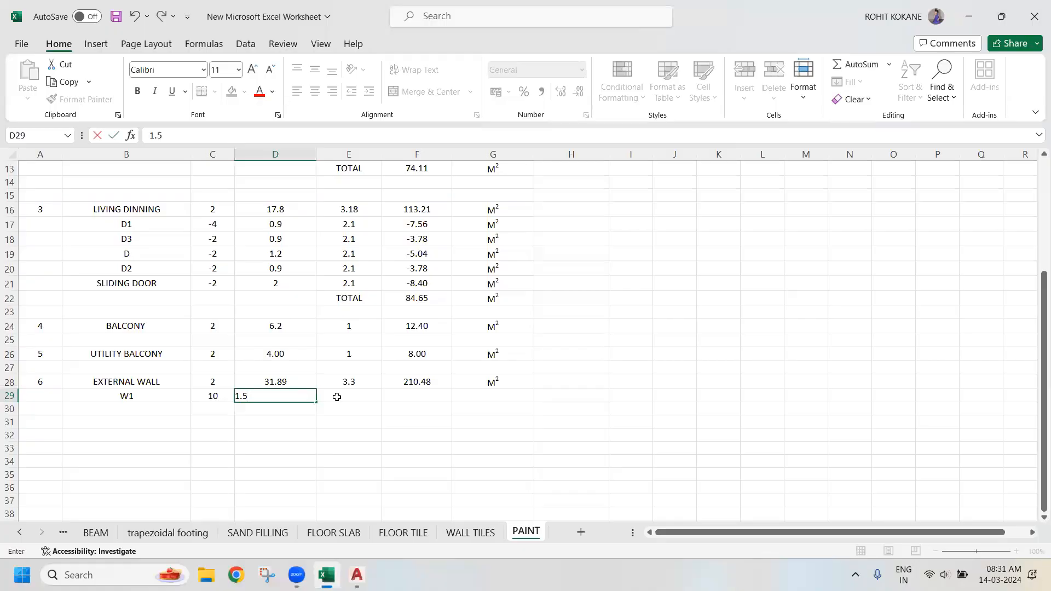
left_click(337, 397)
type("1.35")
key("Tab")
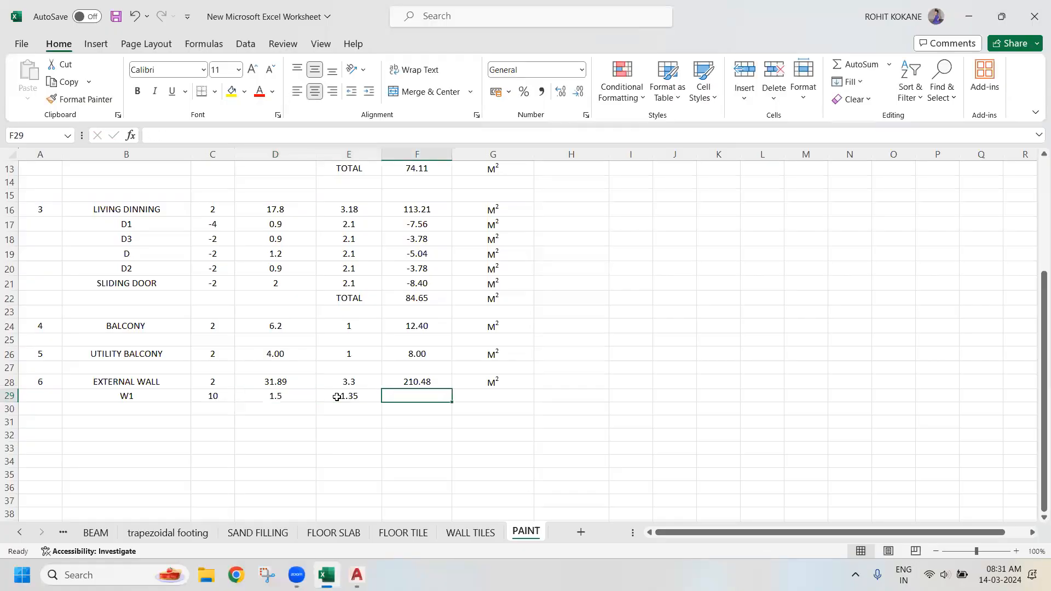
Fill the EXTERNAL WALL quantity formula down into F29 and change the count in C29 to -10
left_click(420, 383)
left_click_drag(452, 391, 452, 404)
left_click(216, 394)
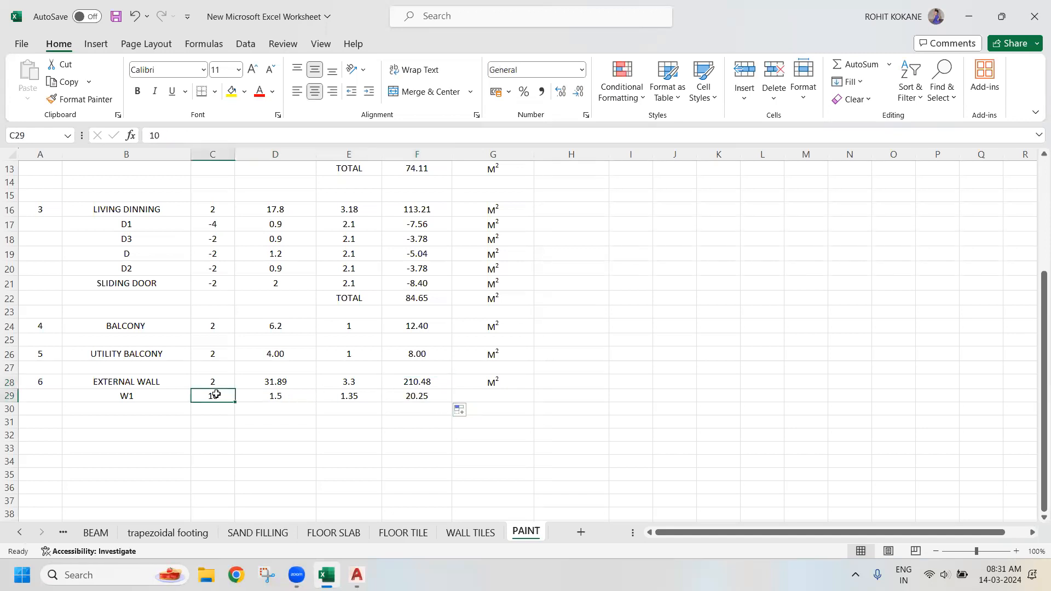
type("-1")
key("Return")
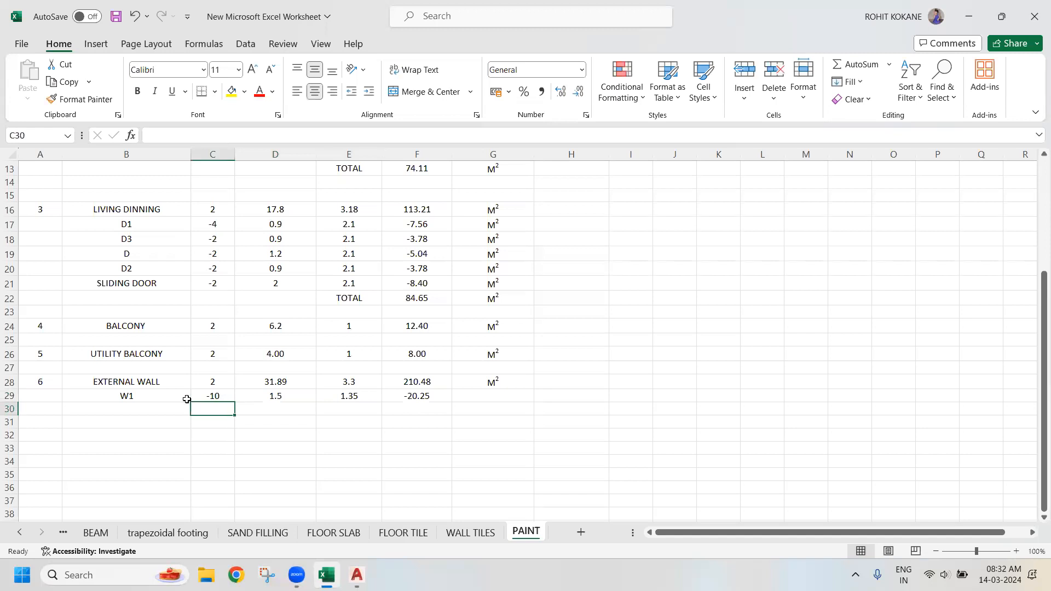
Relabel the window row in B29 as W and enter W1 in B30
left_click(150, 408)
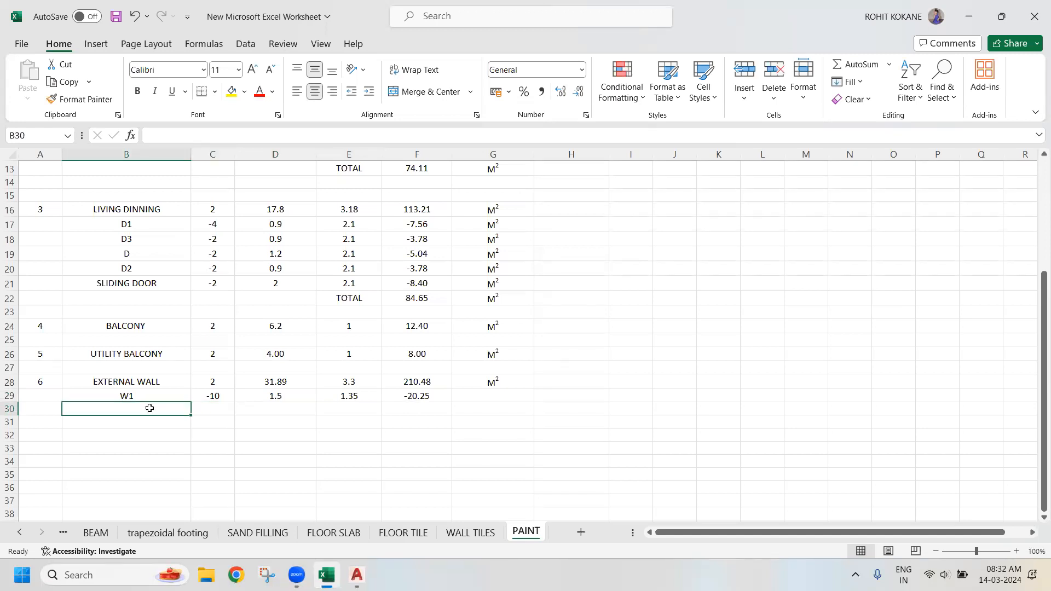
left_click(148, 397)
type("W")
key("Return")
type("W1")
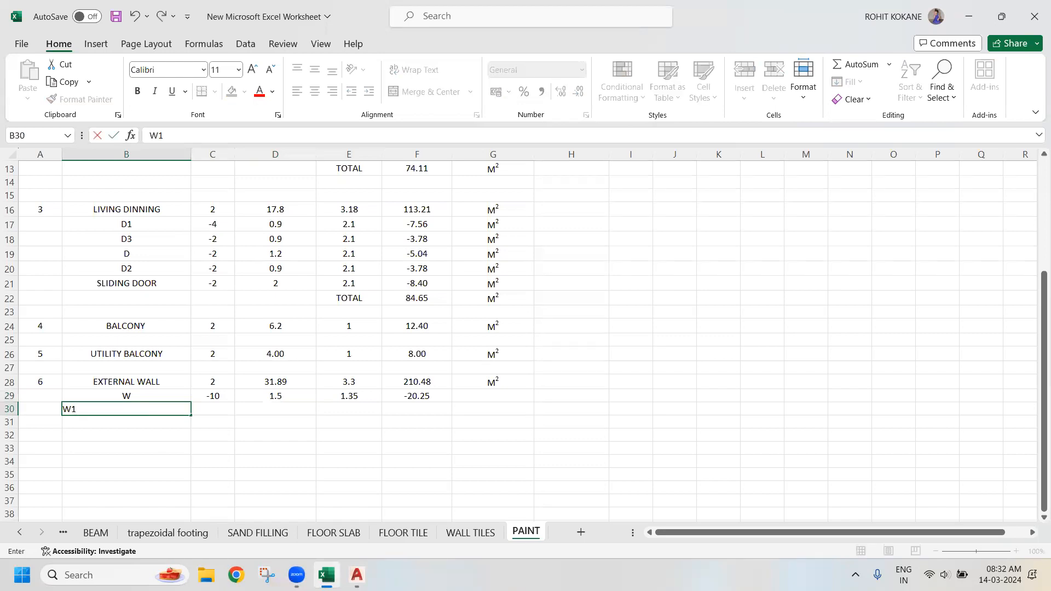
Switch to AutoCAD to examine the W1 windows in the ground floor plan, return to Excel, and enter -2 in C30
key("alt+Tab")
scroll(165, 418, "down", 3)
scroll(523, 299, "up", 1)
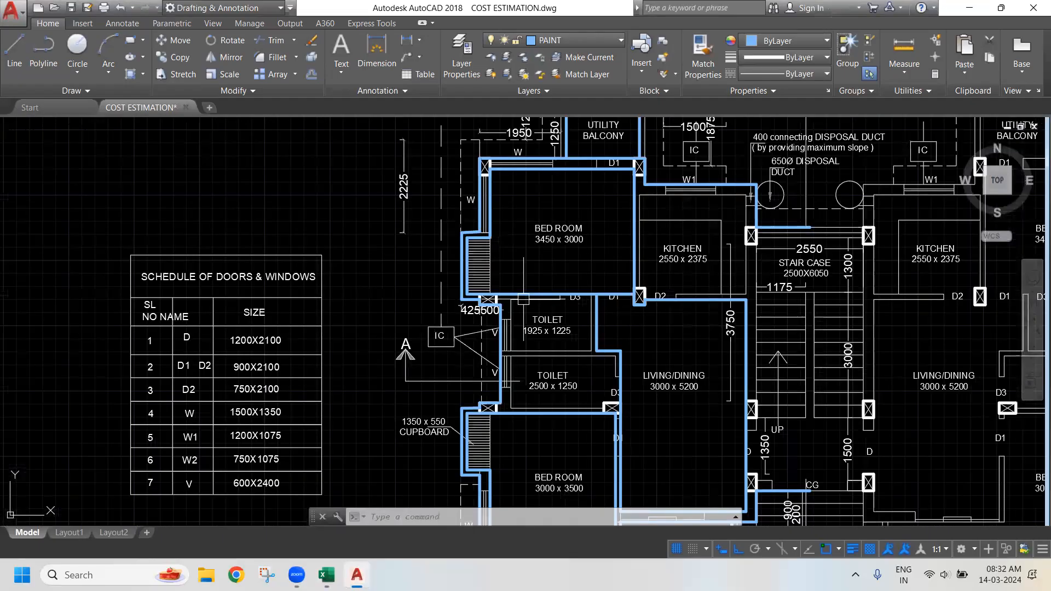
scroll(523, 299, "down", 2)
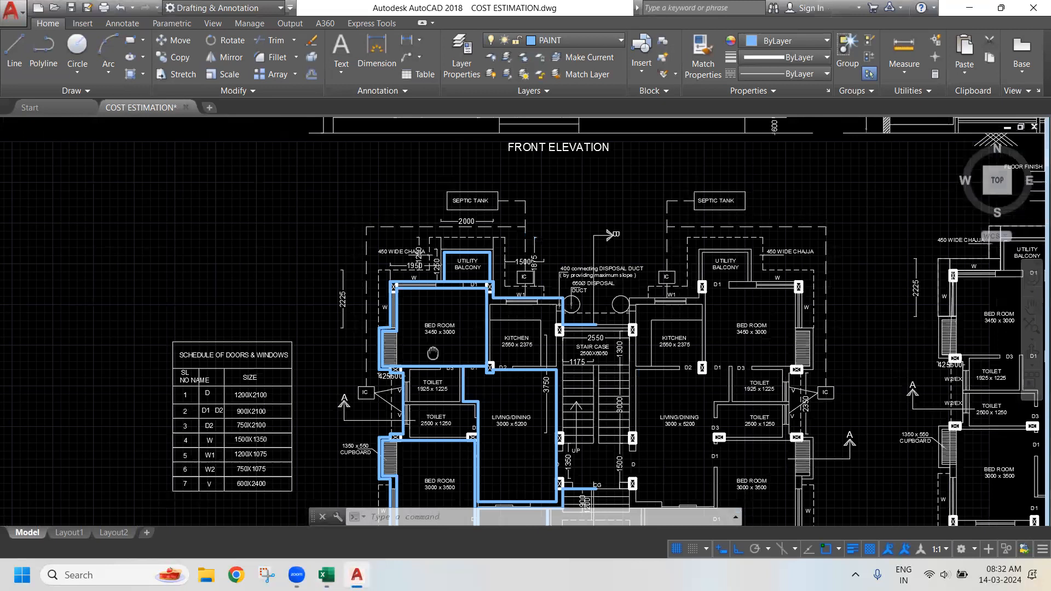
scroll(461, 351, "up", 5)
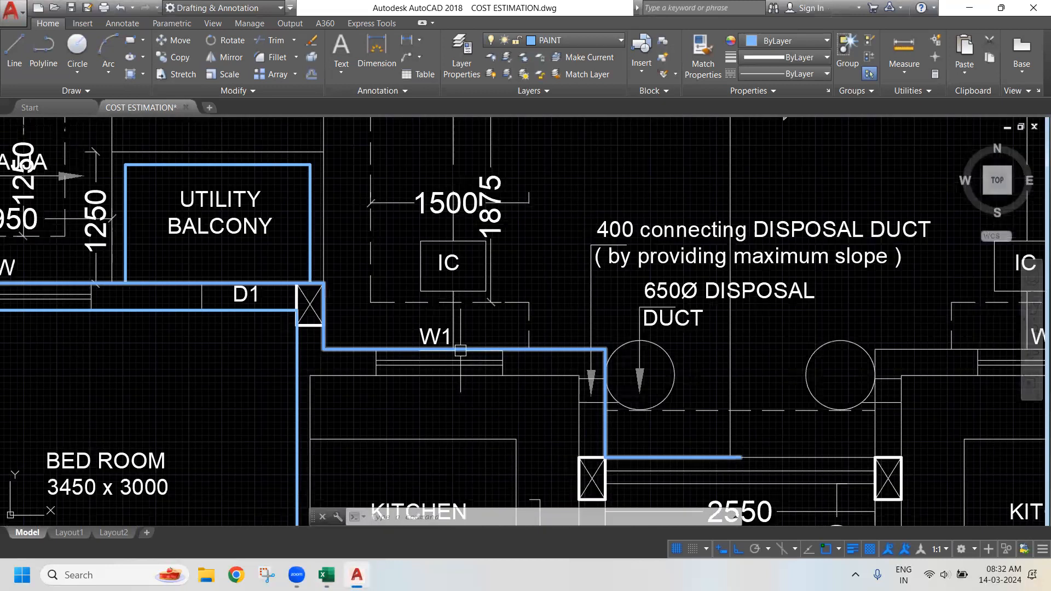
scroll(460, 351, "down", 4)
left_click_drag(263, 369, 367, 70)
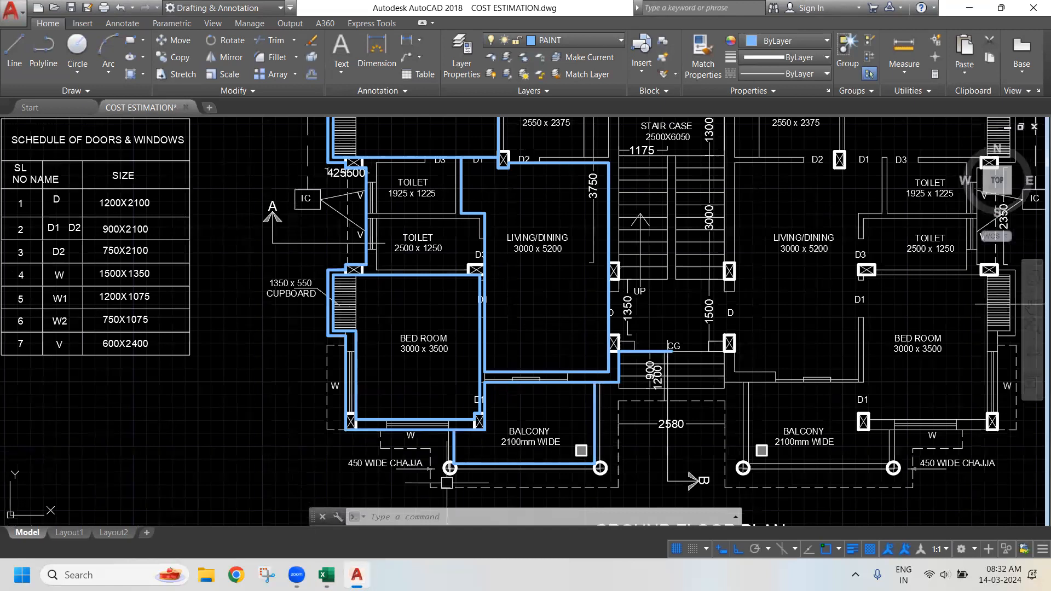
left_click_drag(450, 316, 429, 473)
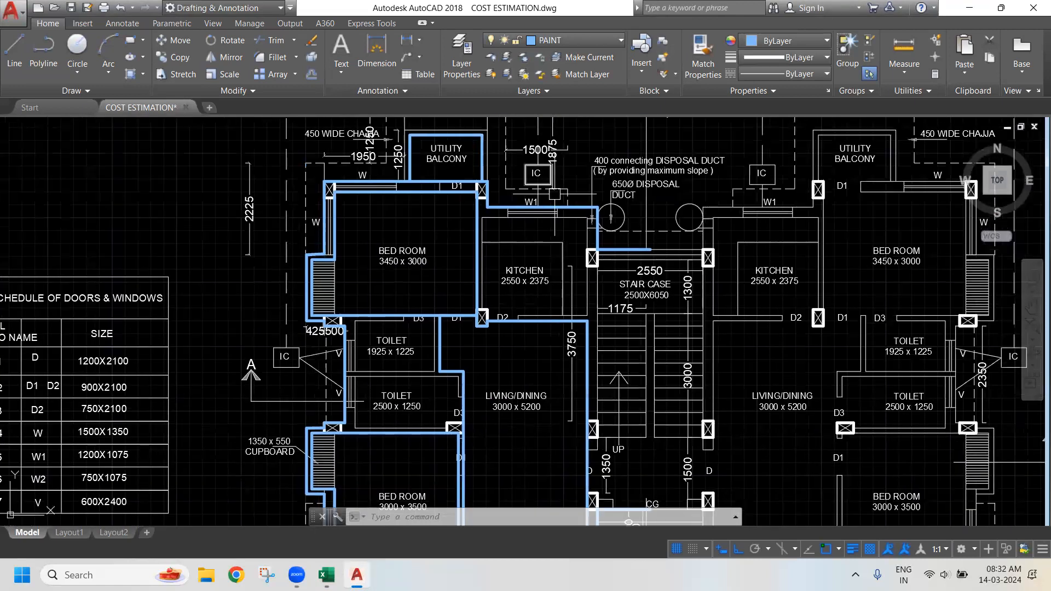
key("alt+Tab")
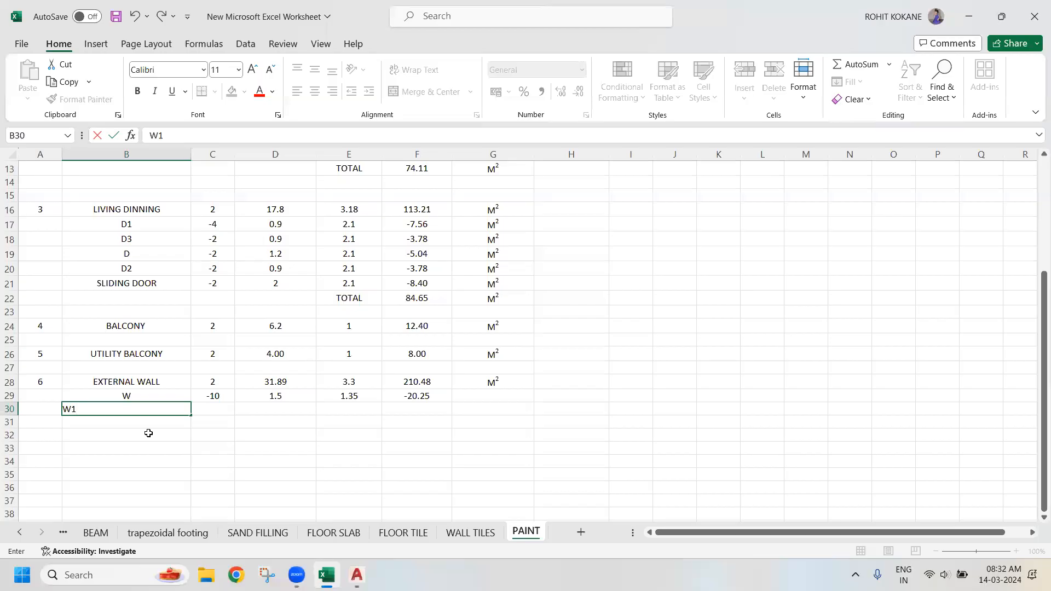
key("Tab")
type("-2")
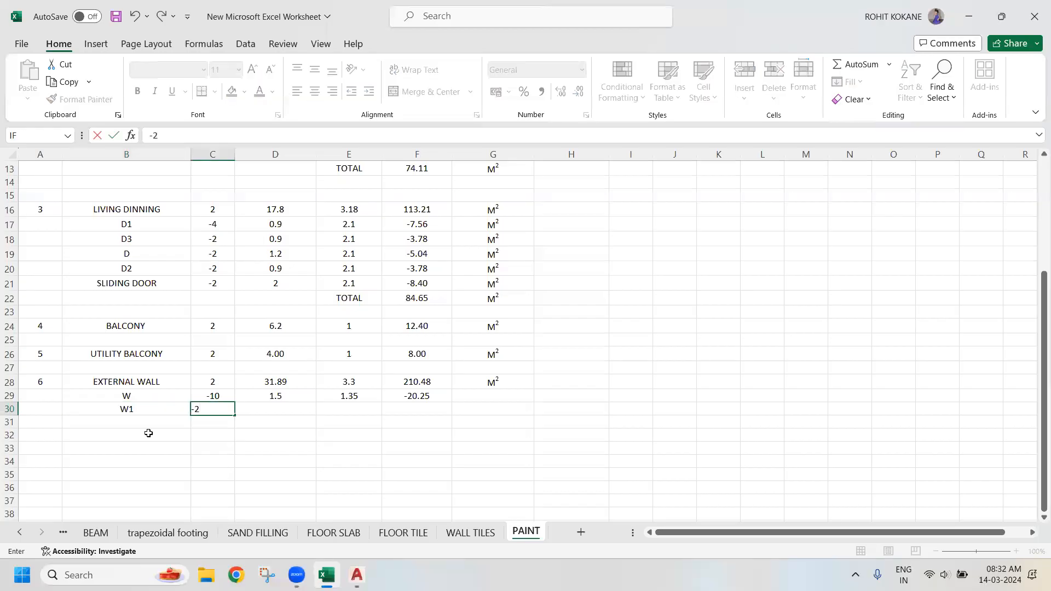
key("Tab")
Check the W1 size in AutoCAD's schedule, return to Excel, and enter 1.2 in D30 and 1.075 in E30
key("alt+Tab")
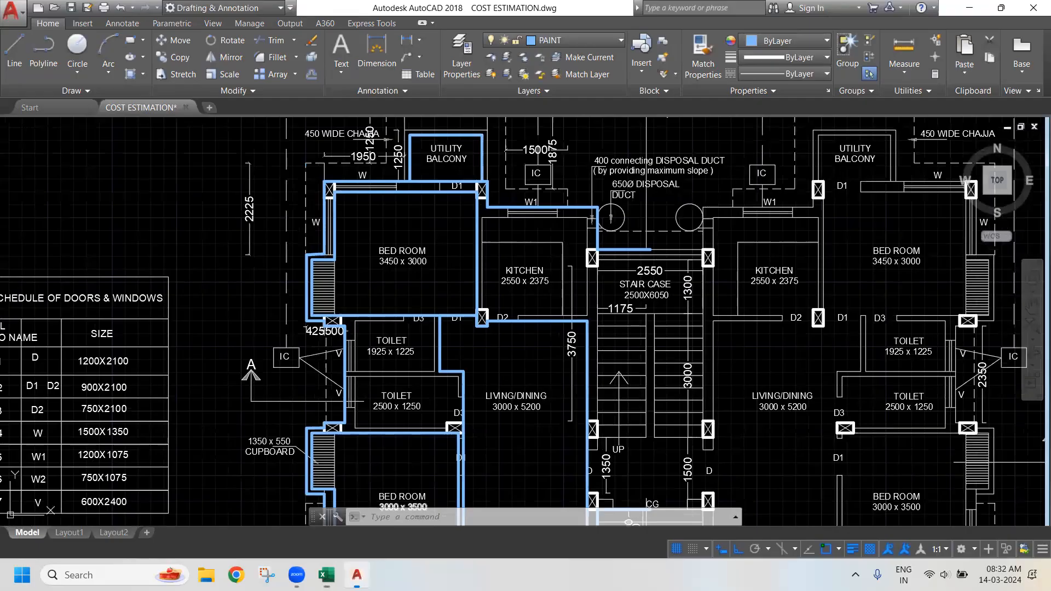
left_click_drag(99, 427, 253, 371)
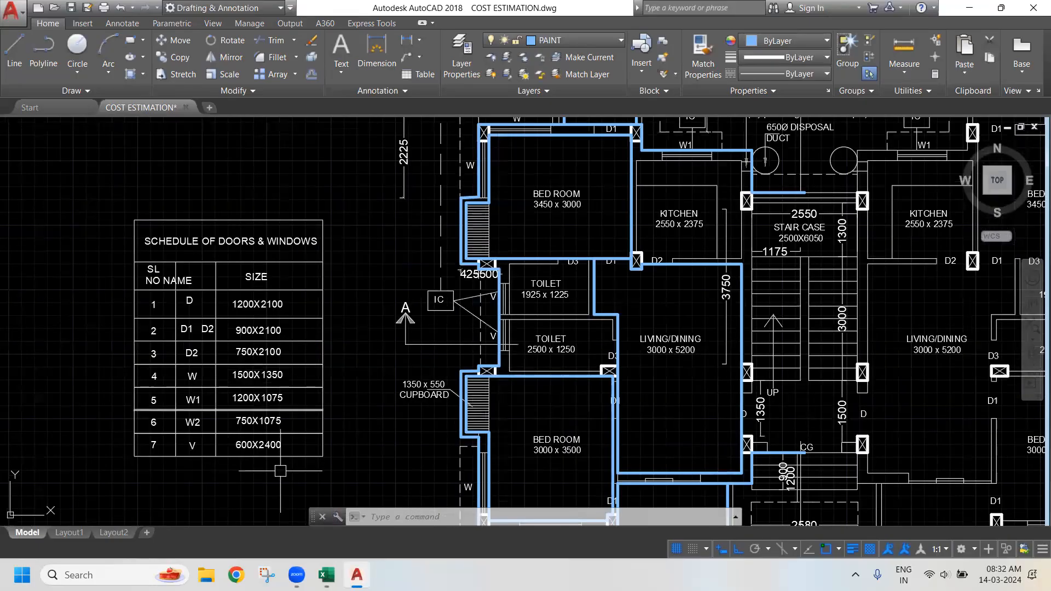
mouse_move(357, 575)
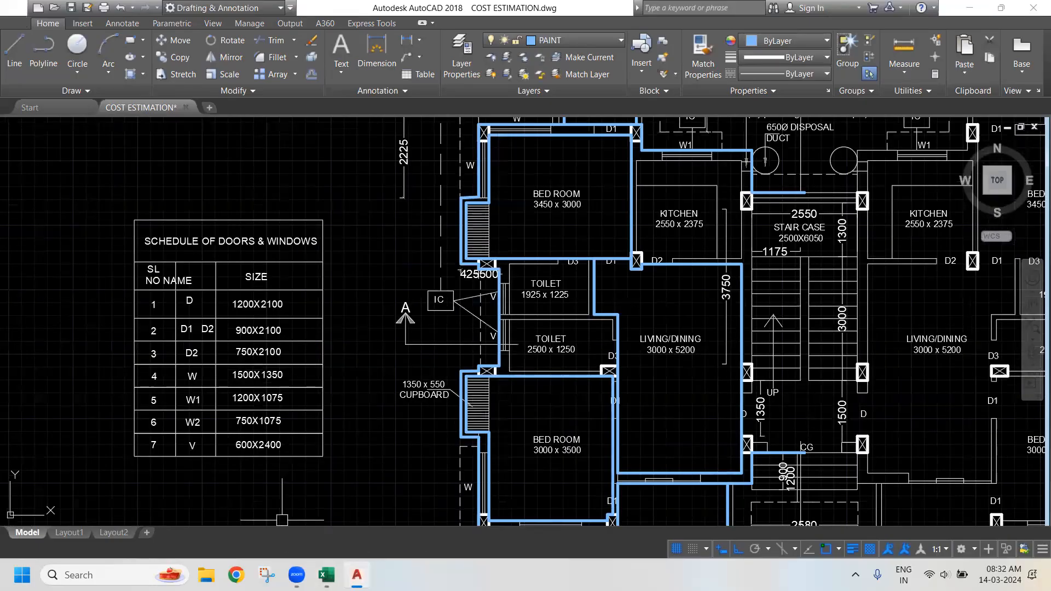
key("alt+Tab")
type("1.2")
key("Tab")
type("1.075")
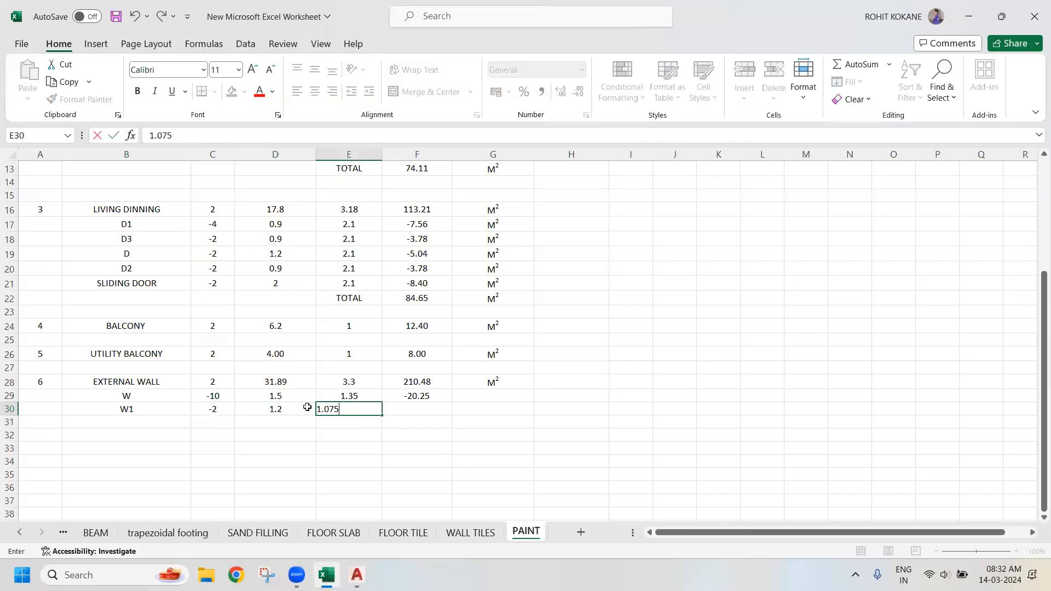
left_click(345, 431)
Show the W1 height in E30 with two decimals and fill the quantity formula from F29 down into F30
left_click(350, 411)
left_click(581, 93)
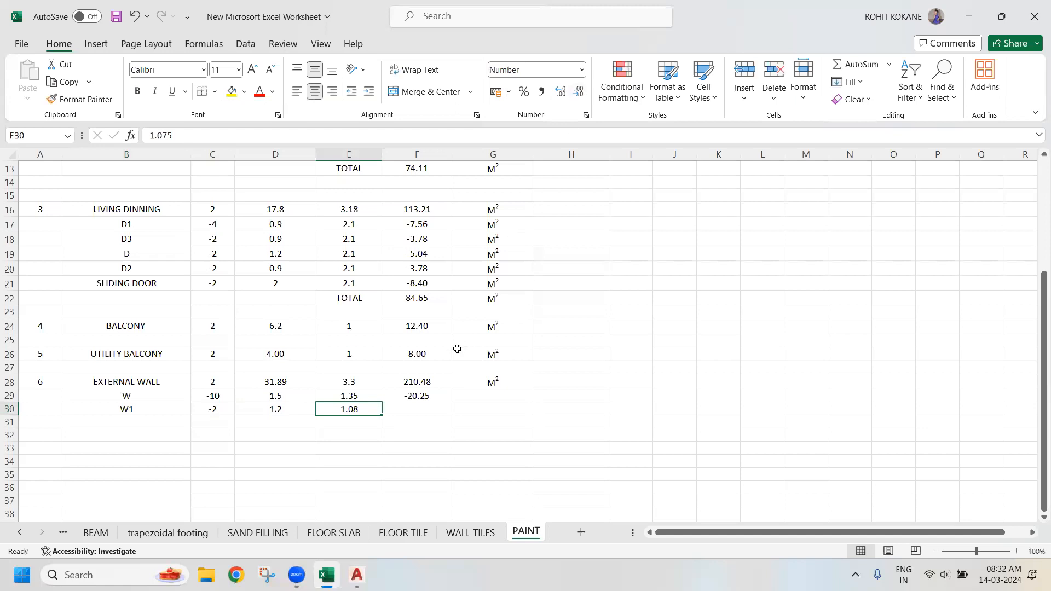
left_click(433, 408)
left_click(438, 396)
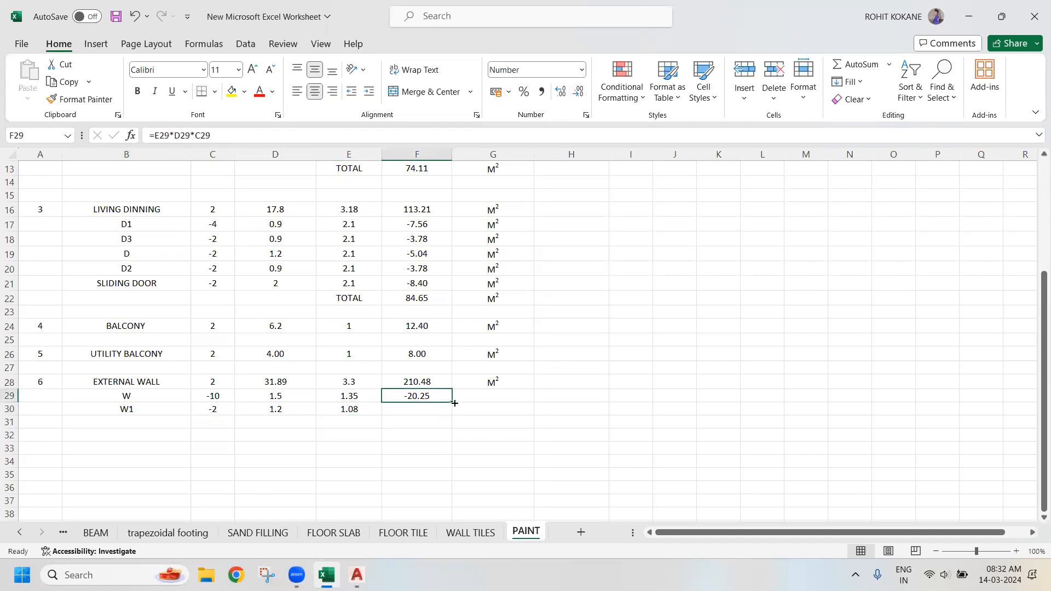
left_click_drag(452, 404, 446, 413)
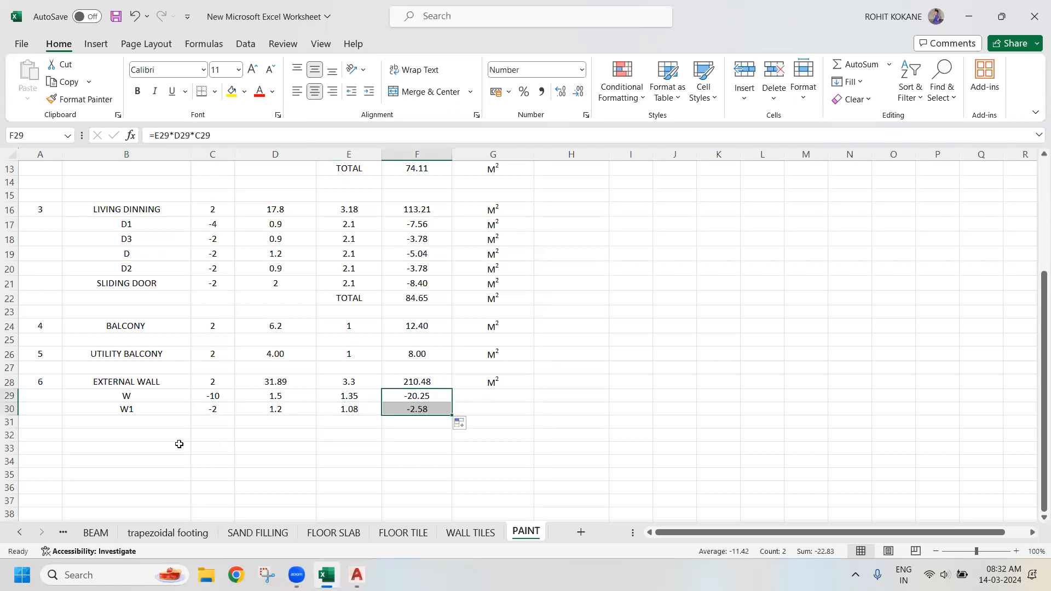
Select B31, switch to AutoCAD, and examine the V openings beside the toilets in the ground floor plan and their size in the schedule
left_click(142, 426)
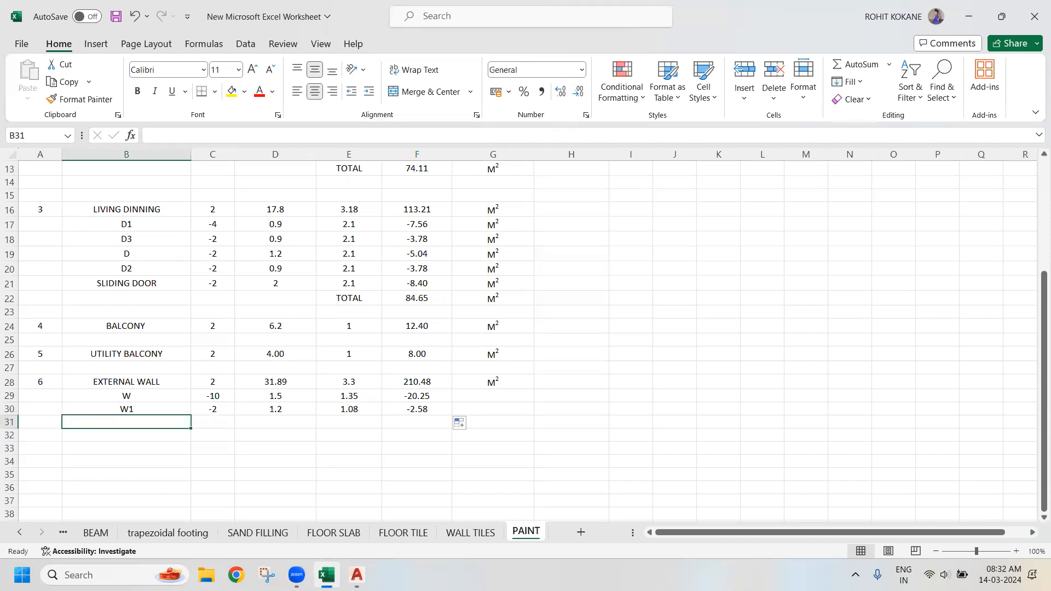
key("alt+Tab")
left_click_drag(541, 277, 525, 347)
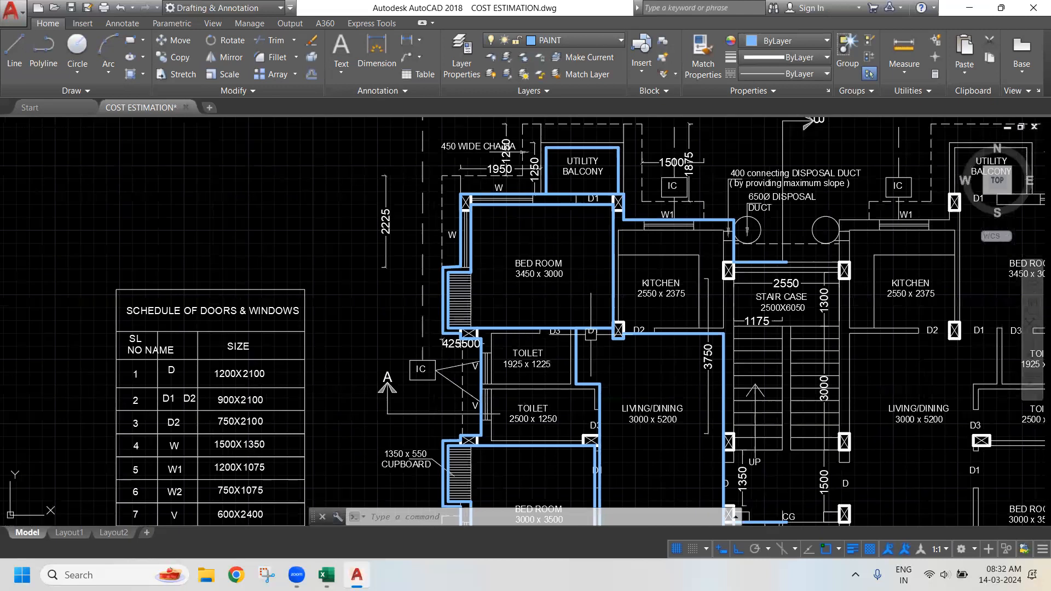
left_click_drag(238, 517, 239, 463)
mouse_move(476, 395)
left_mouse_down()
mouse_move(482, 359)
mouse_move(519, 368)
mouse_move(523, 282)
left_mouse_up()
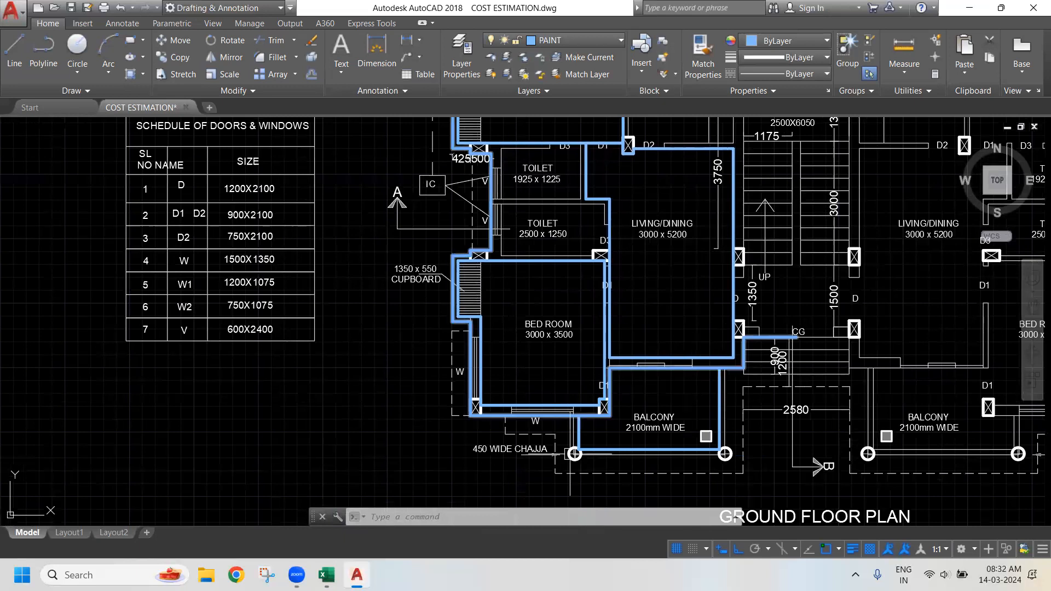
left_click_drag(687, 230, 687, 322)
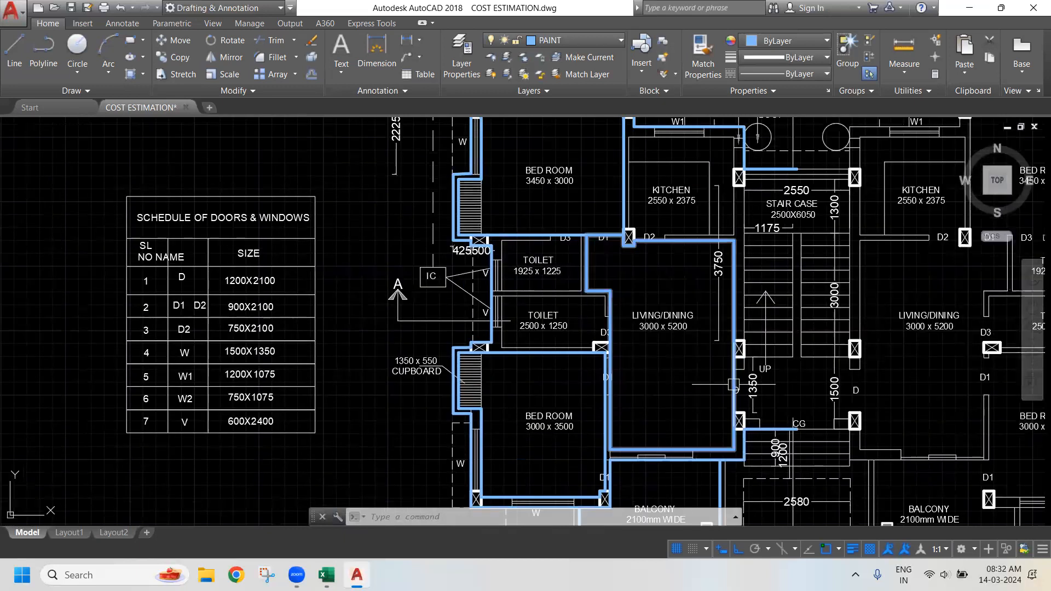
left_click_drag(503, 278, 505, 359)
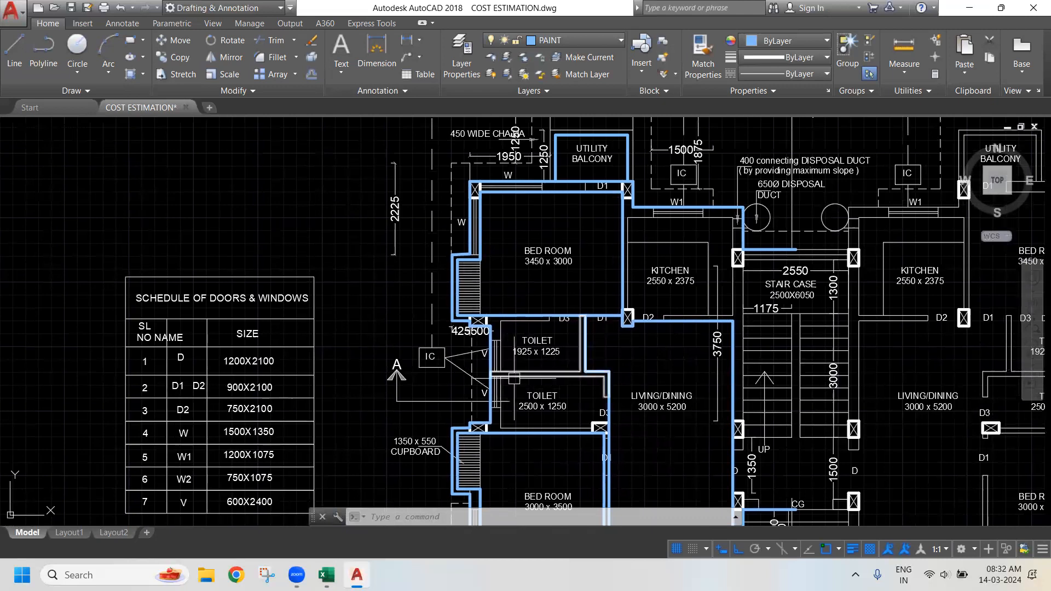
scroll(473, 360, "up", 2)
mouse_move(473, 358)
left_mouse_down()
mouse_move(616, 187)
mouse_move(536, 331)
left_mouse_up()
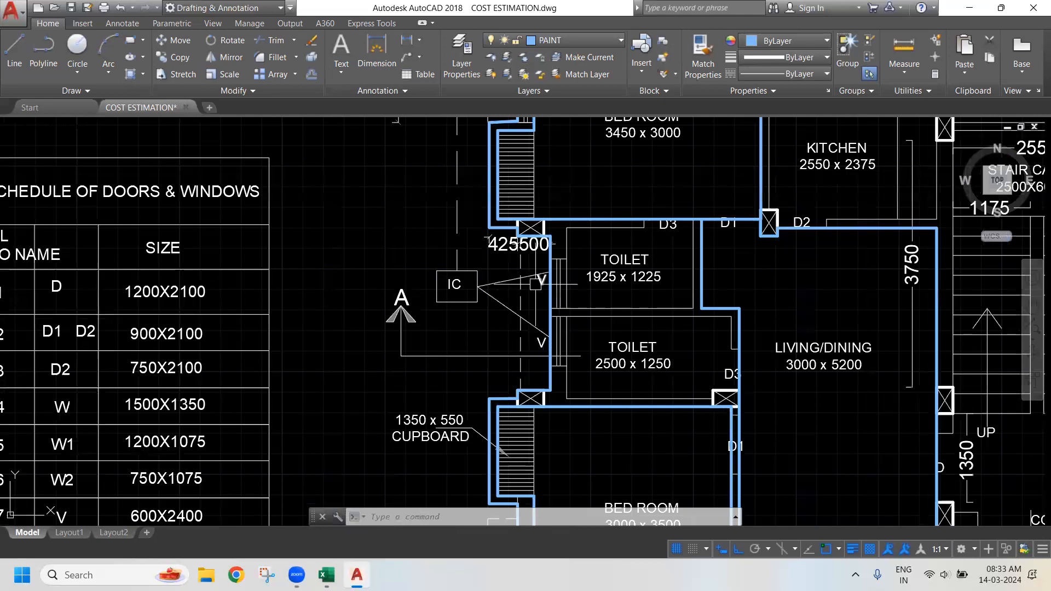
scroll(577, 339, "down", 2)
mouse_move(577, 339)
left_mouse_down()
mouse_move(181, 345)
mouse_move(482, 316)
left_mouse_up()
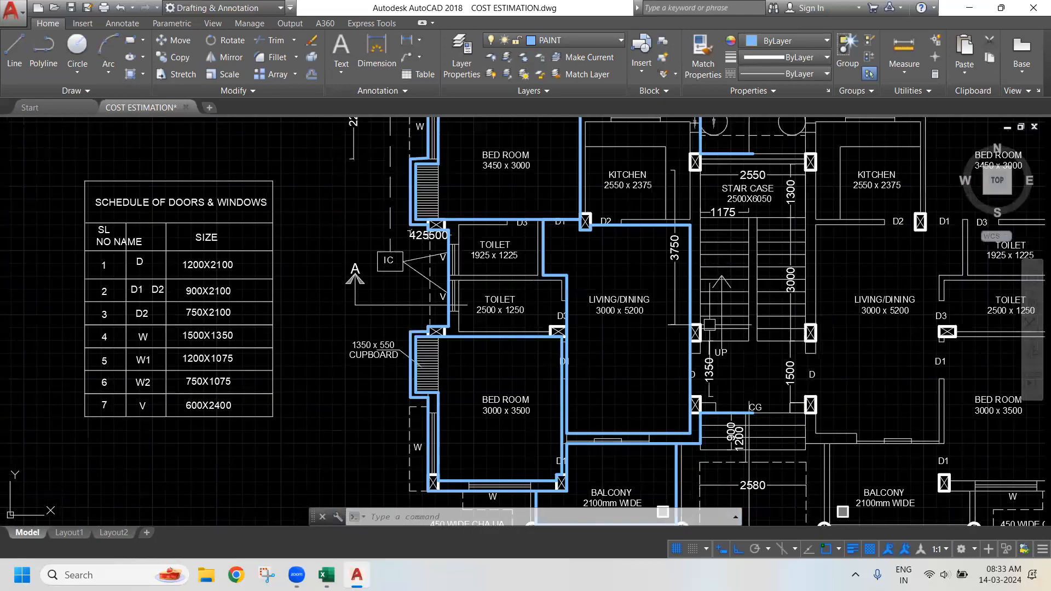
Switch to Excel and add a V row in row 31 with count -4 and dimensions 0.6 and 2.4, ending in B32
left_click(326, 575)
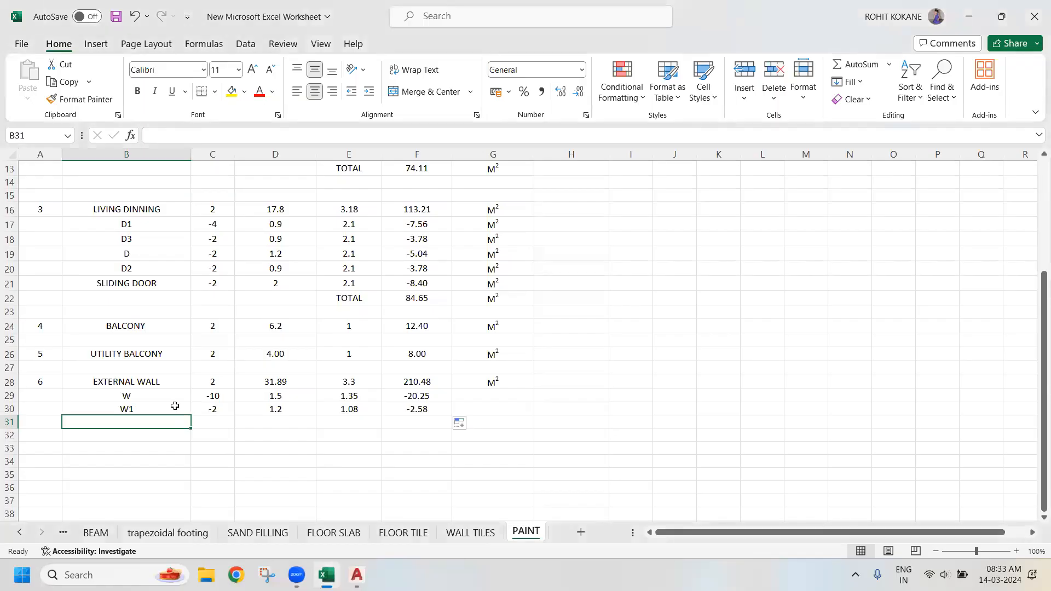
type("V")
key("Tab")
type("-4")
key("Tab")
type("0.6")
key("Tab")
type("2.4")
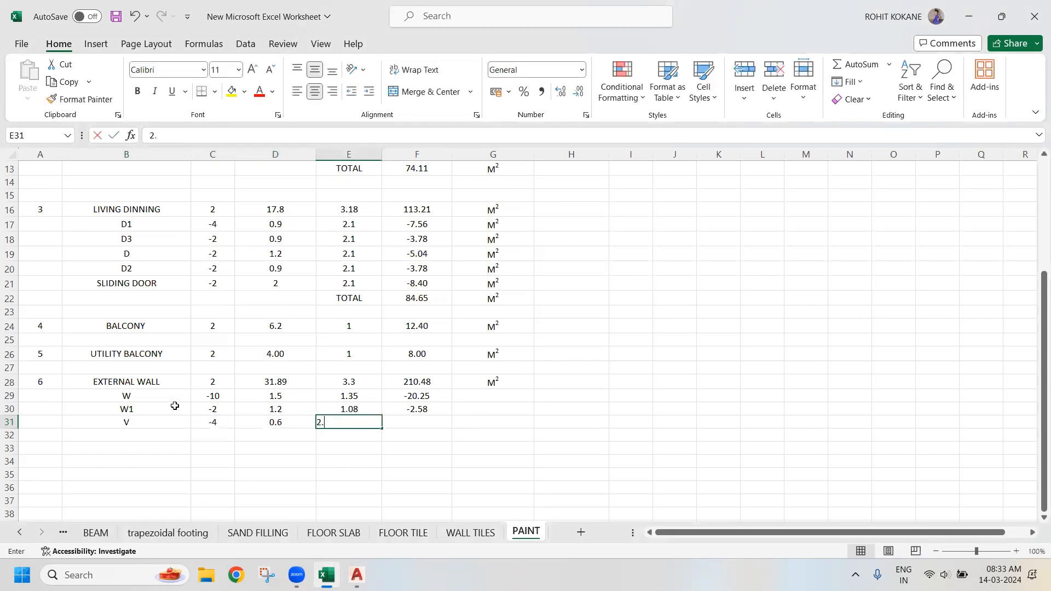
key("Tab")
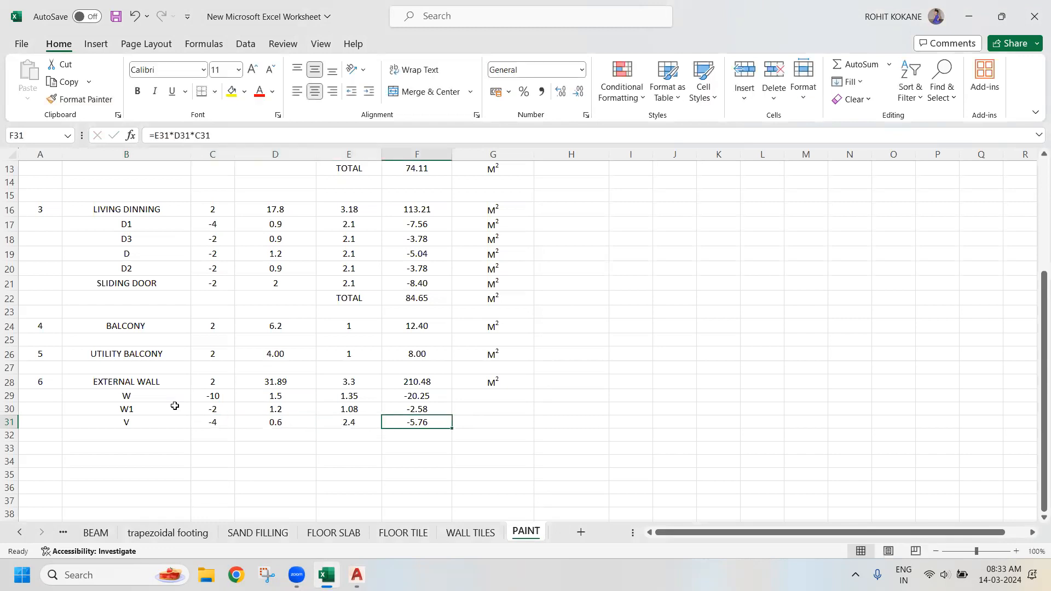
left_click(143, 438)
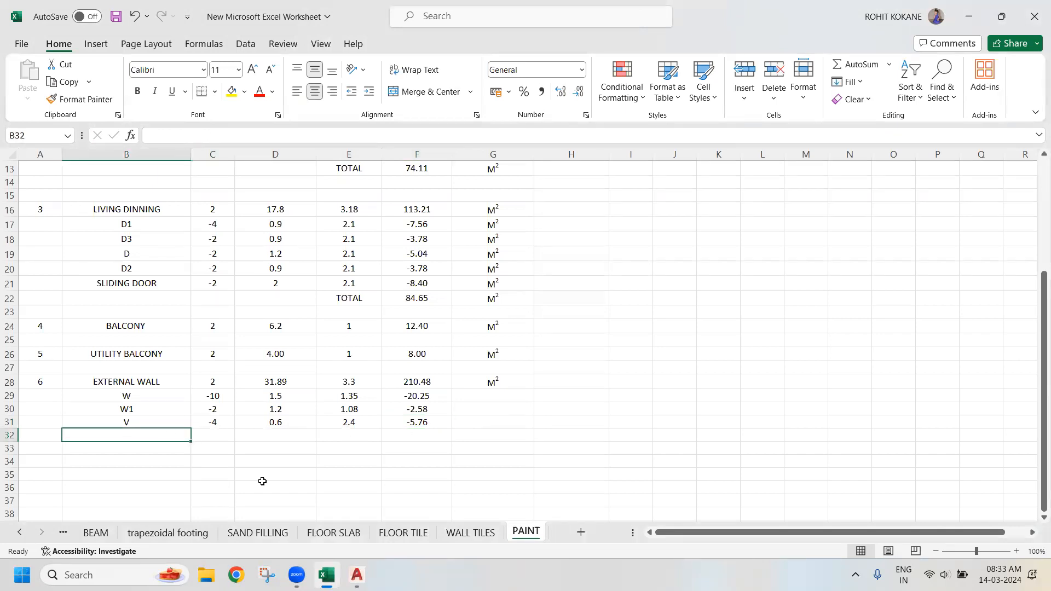
Switch to AutoCAD and examine the D1 doors along the external wall at both balconies and their size in the door schedule
key("alt+Tab")
scroll(458, 241, "down", 2)
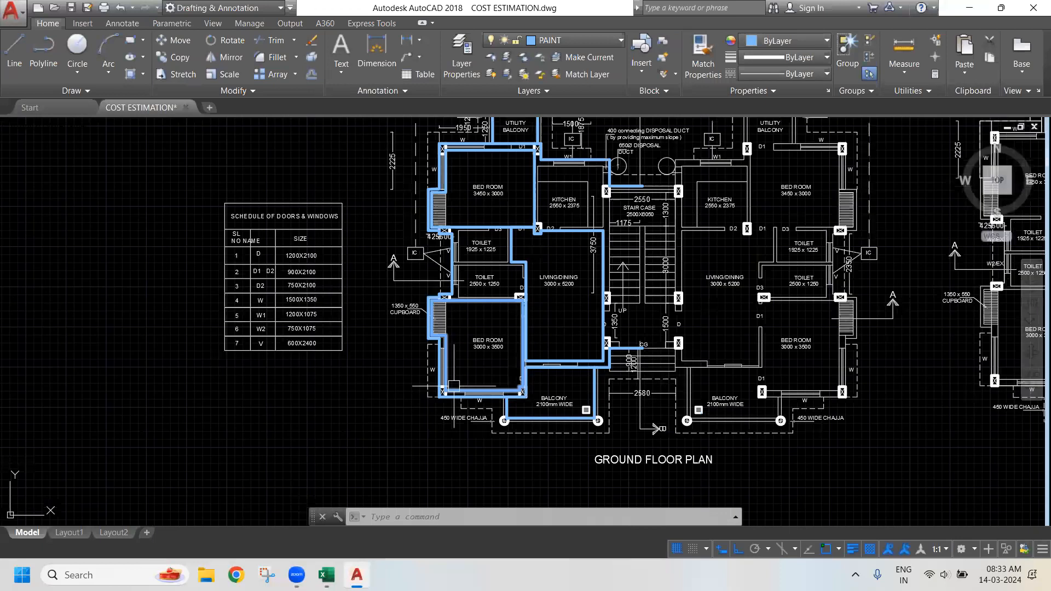
left_click_drag(454, 386, 464, 442)
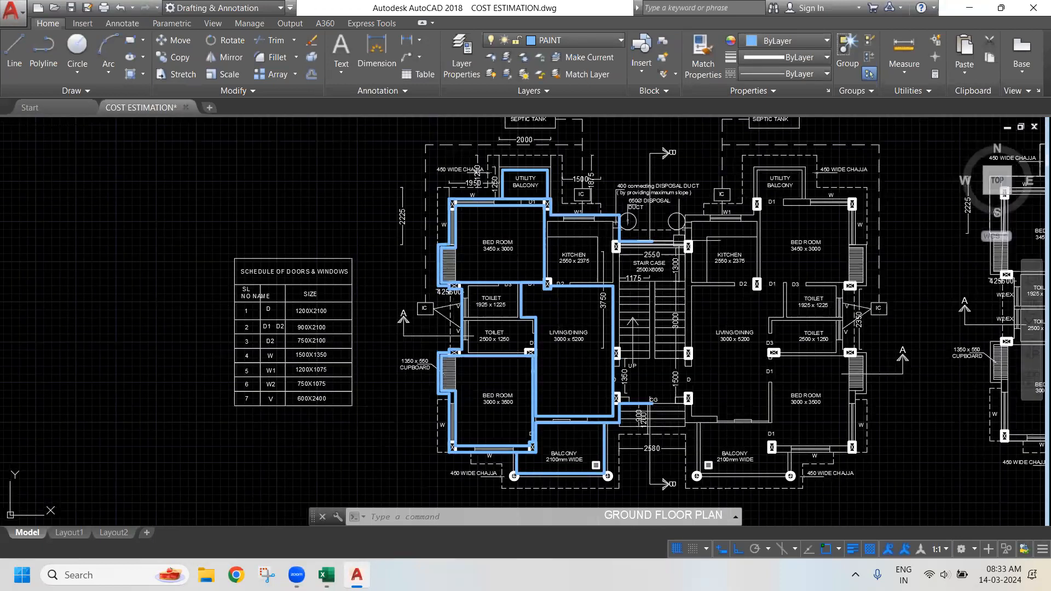
scroll(534, 198, "up", 4)
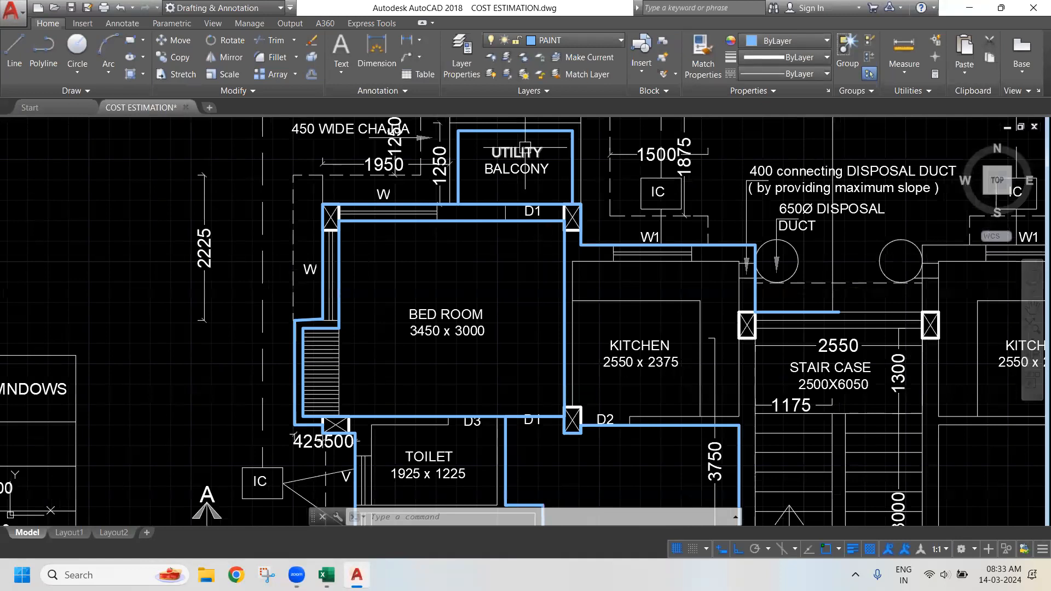
left_click(516, 207)
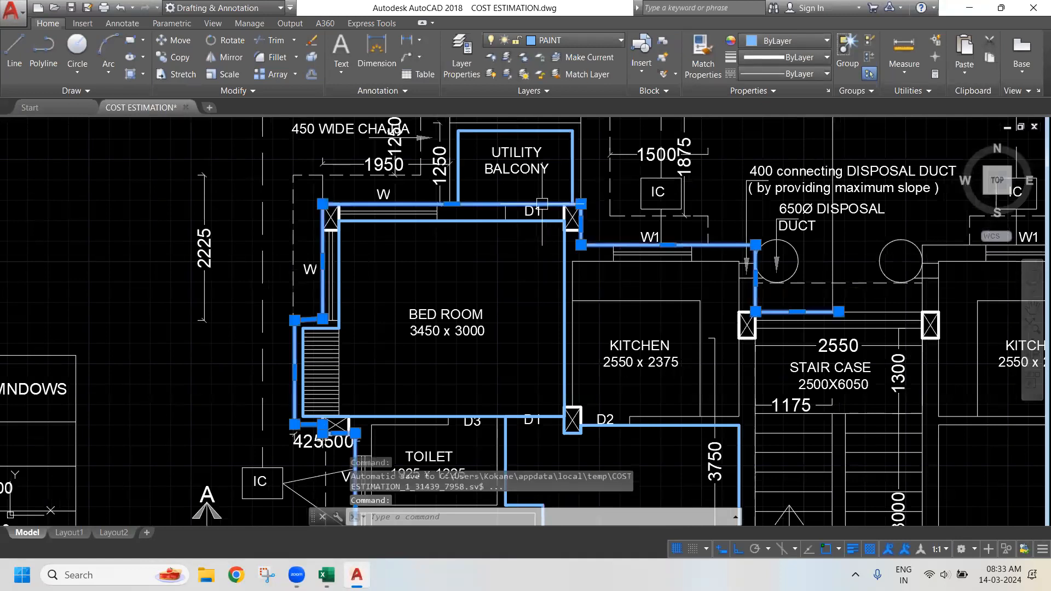
key("Escape")
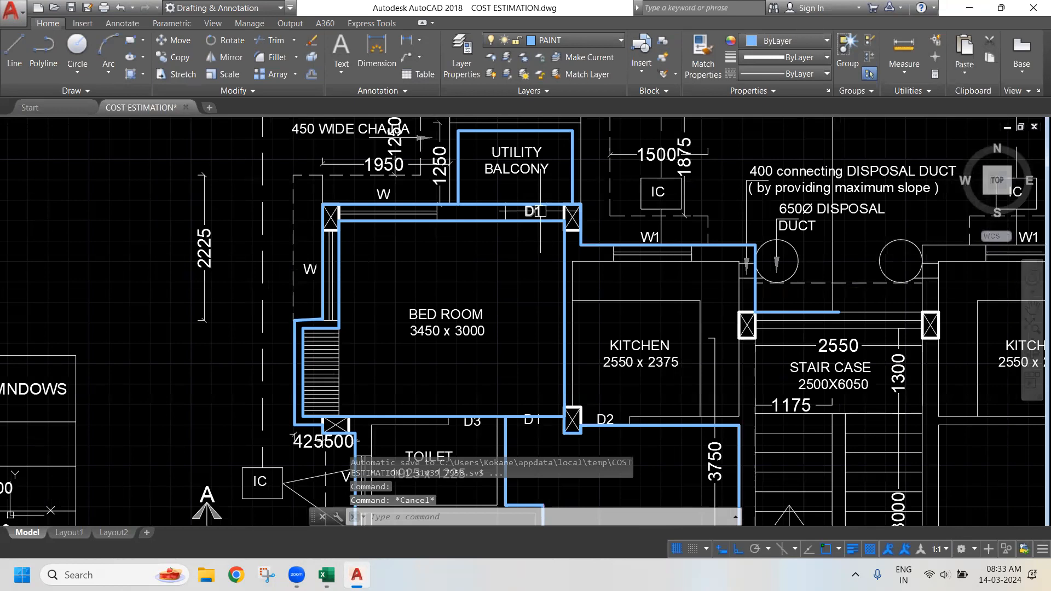
scroll(541, 211, "down", 2)
left_click_drag(428, 435, 482, 293)
left_click_drag(591, 455, 586, 301)
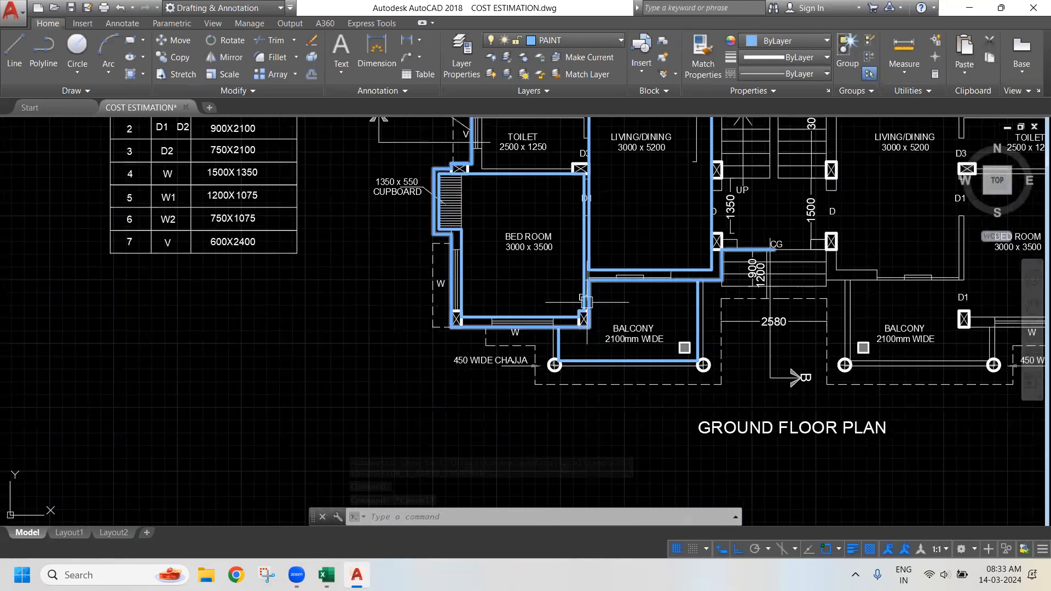
scroll(586, 301, "up", 4)
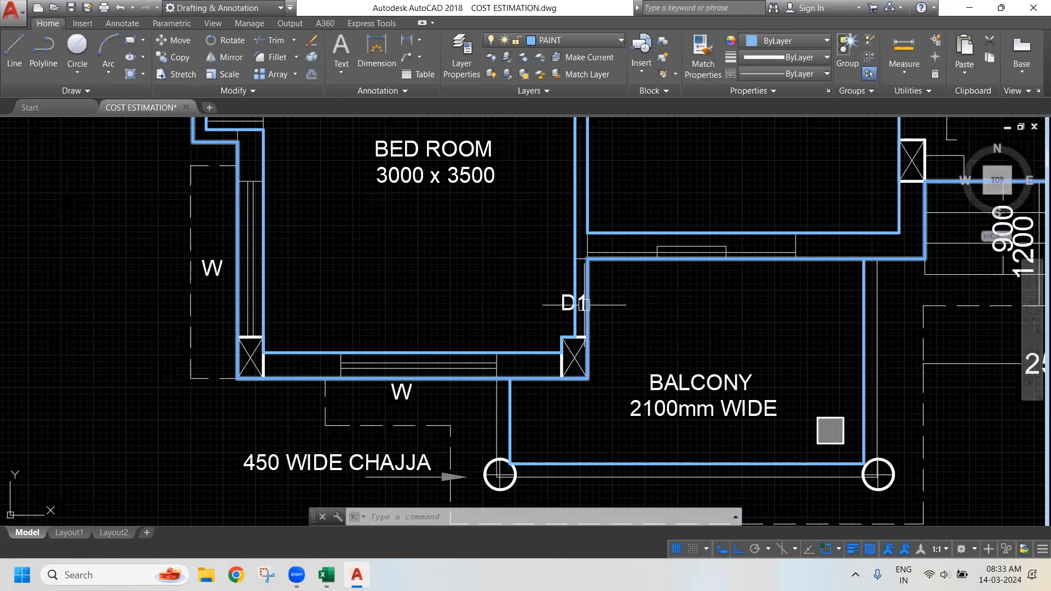
scroll(584, 305, "down", 2)
left_click_drag(649, 272, 512, 346)
scroll(730, 295, "down", 2)
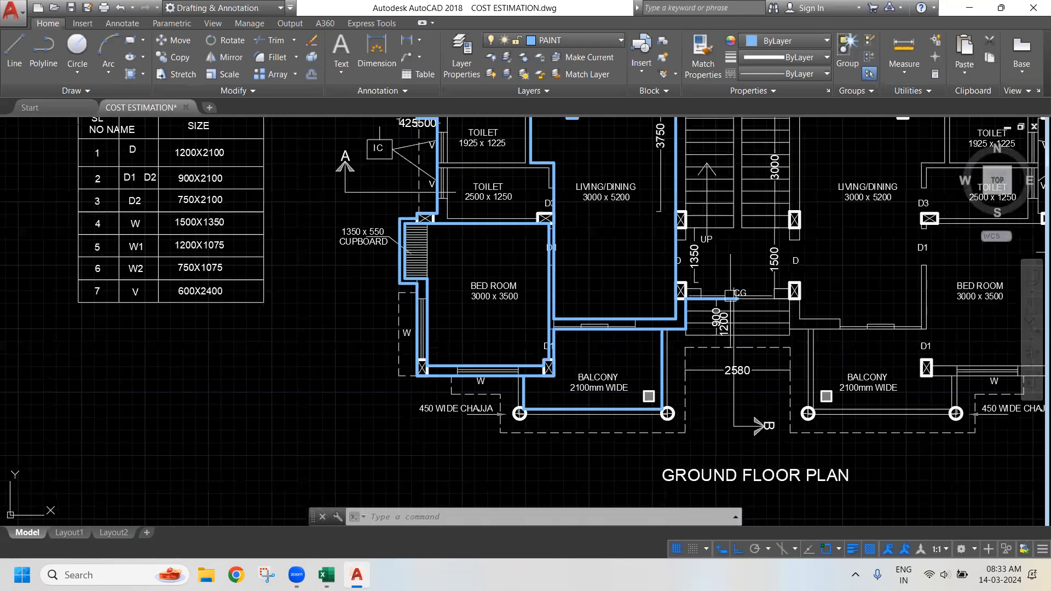
mouse_move(731, 296)
left_mouse_down()
mouse_move(719, 422)
mouse_move(721, 386)
left_mouse_up()
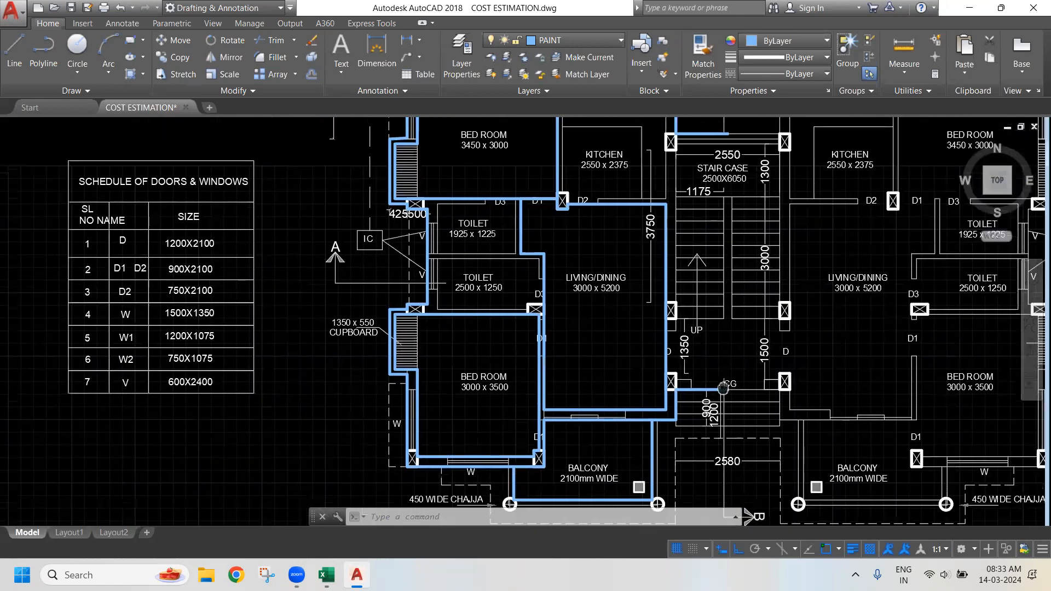
scroll(723, 383, "down", 2)
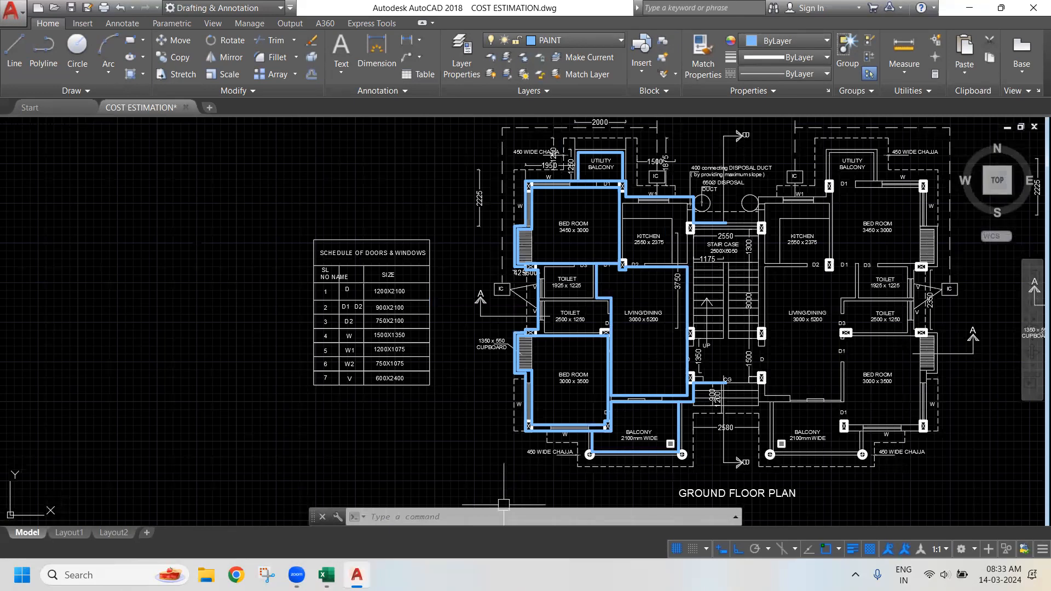
scroll(393, 311, "up", 2)
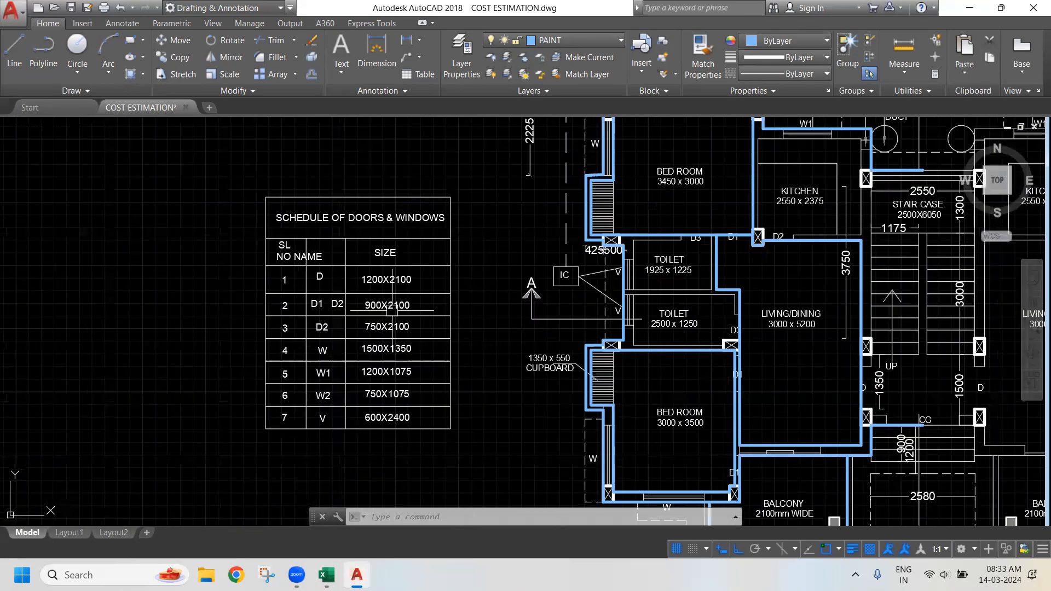
Switch to Excel and label the next external wall opening D1 in B32
left_click(326, 575)
type("D")
key("Tab")
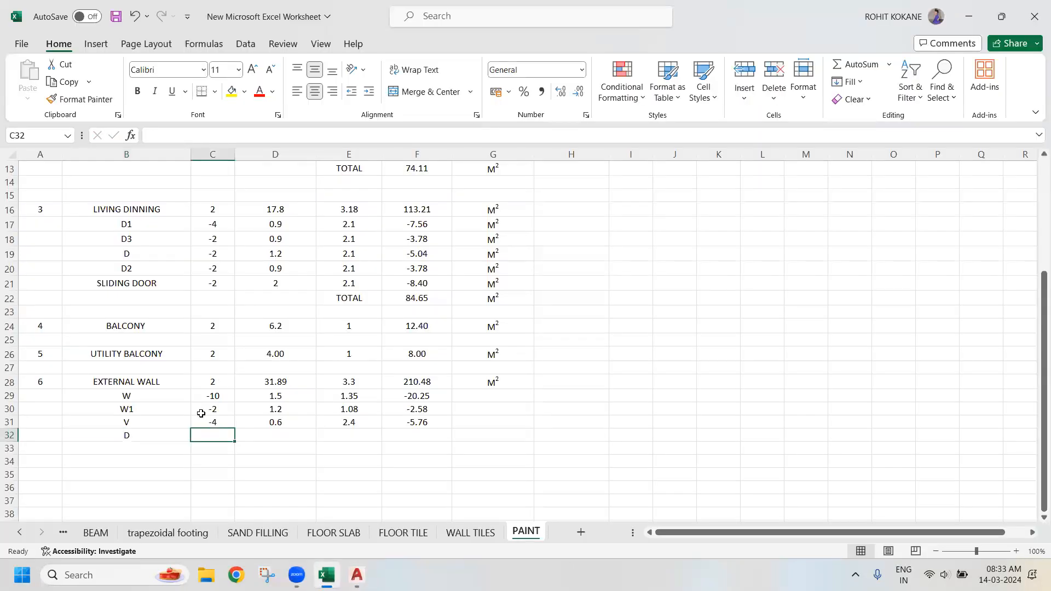
type("1")
left_click(160, 436)
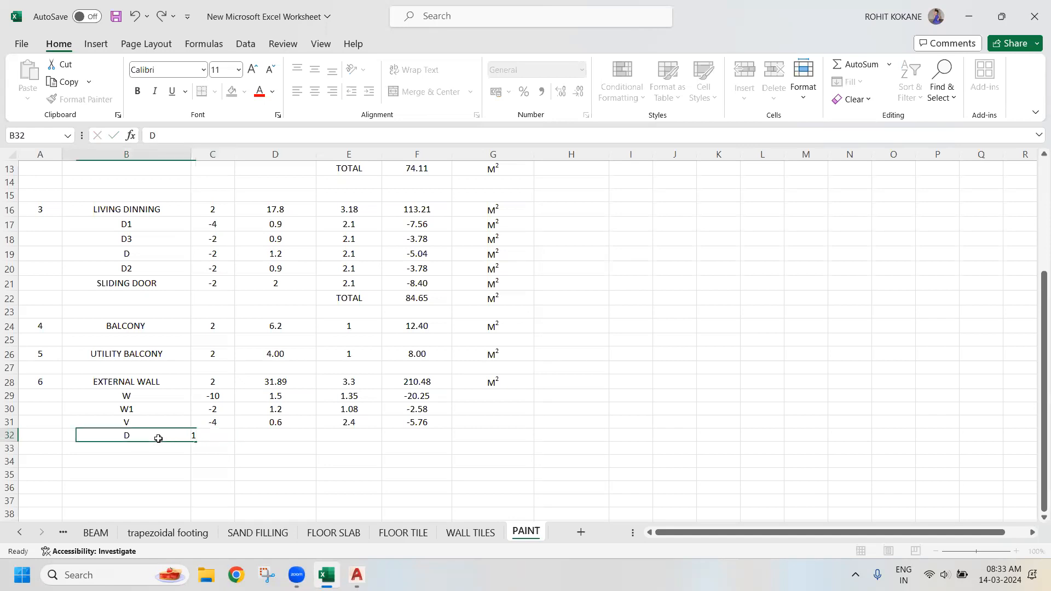
type("D1")
left_click(239, 434)
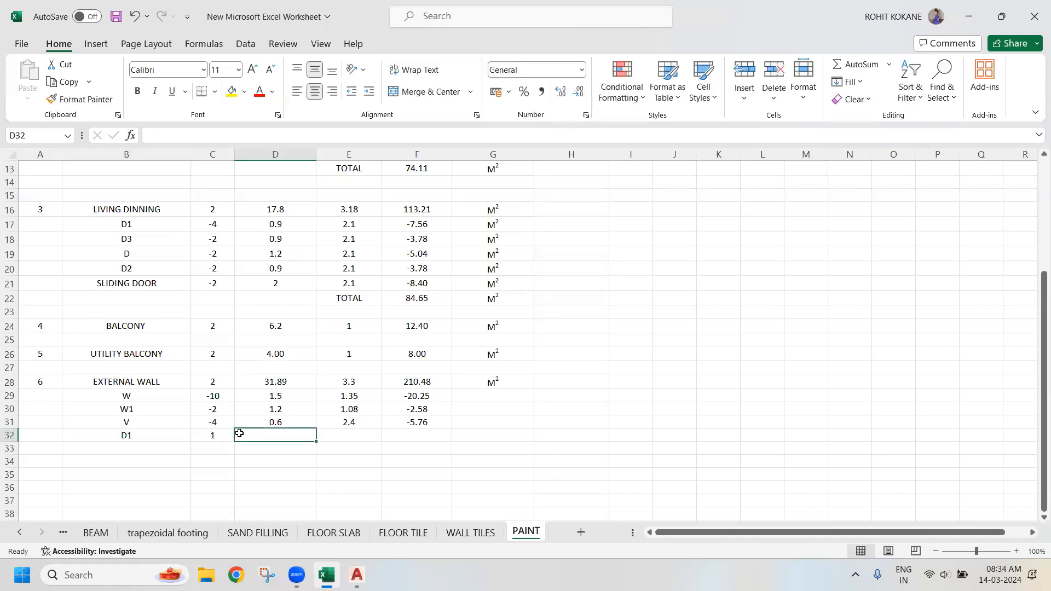
Set the D1 row's count to -4 in C32 and its dimensions to 0.9 in D32 and 2.1 in E32
key("Left")
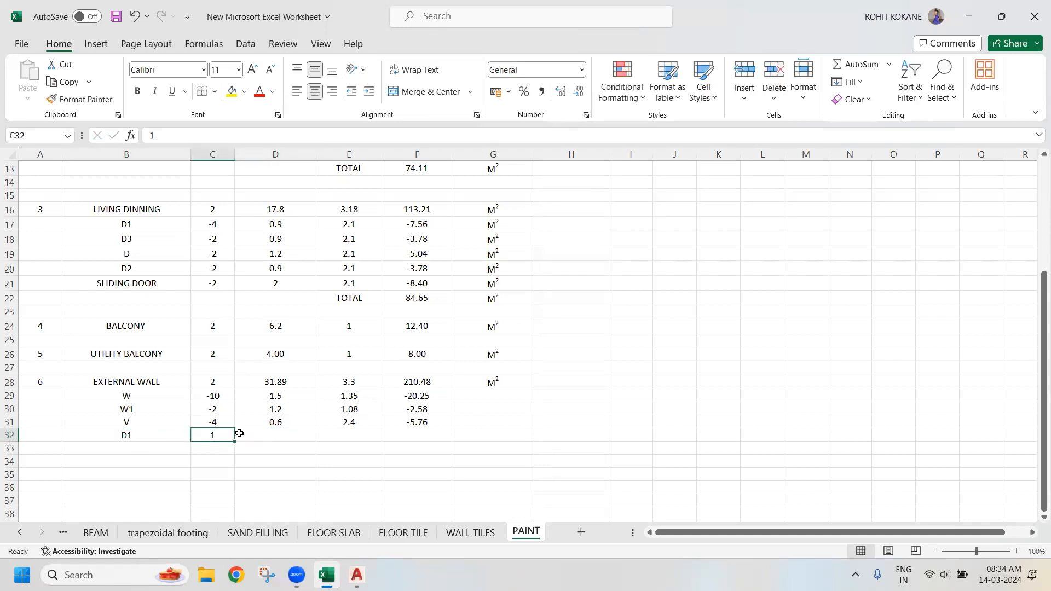
type("-4")
type("0.9")
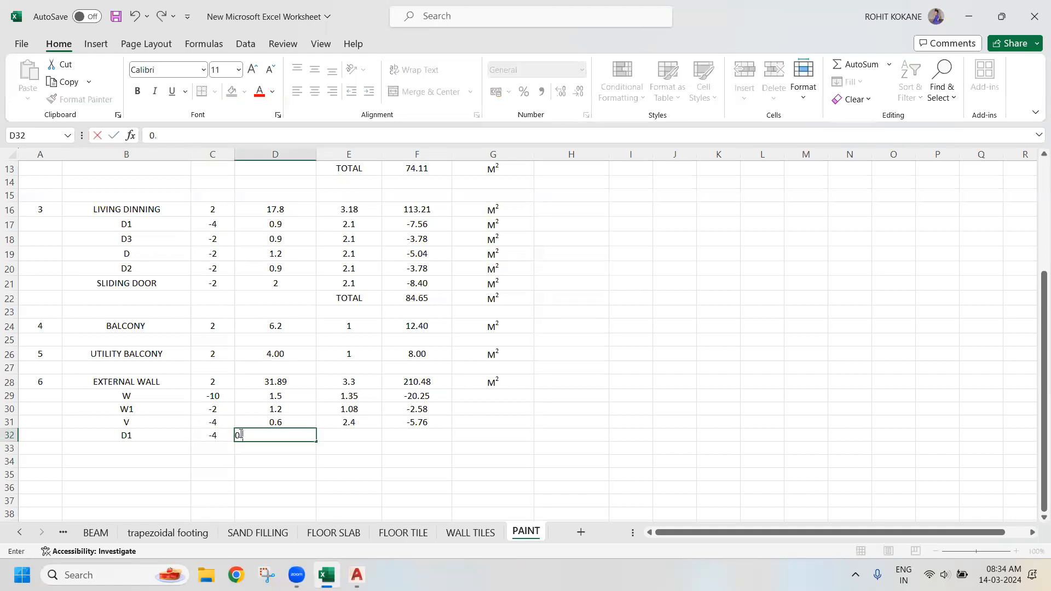
key("Tab")
type("2")
key("Tab")
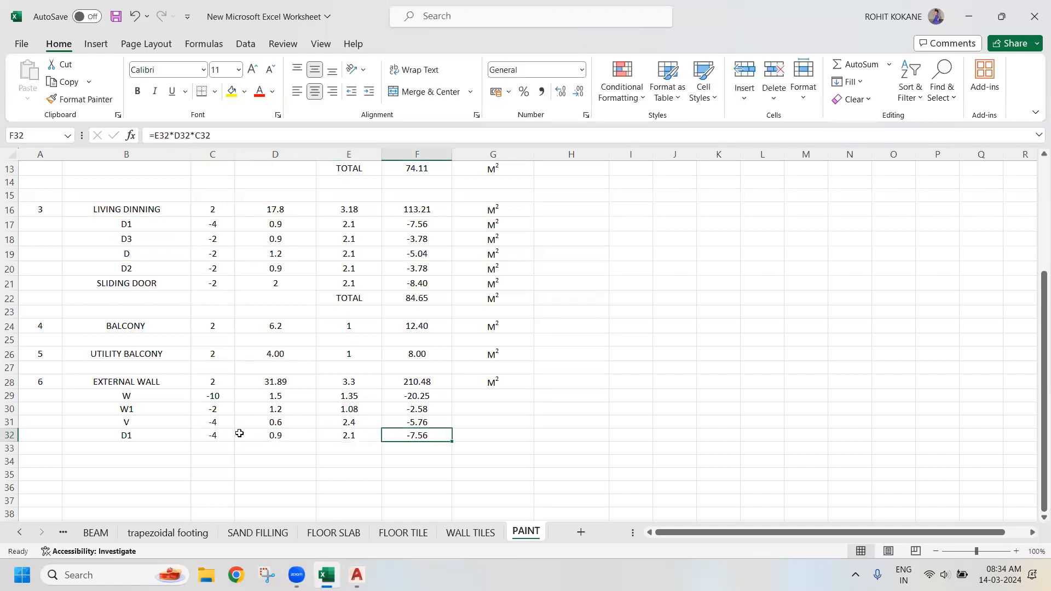
Select B33, switch to AutoCAD, measure the sliding door opening between living/dining and balcony with a linear dimension, and erase the dimension
left_click(111, 447)
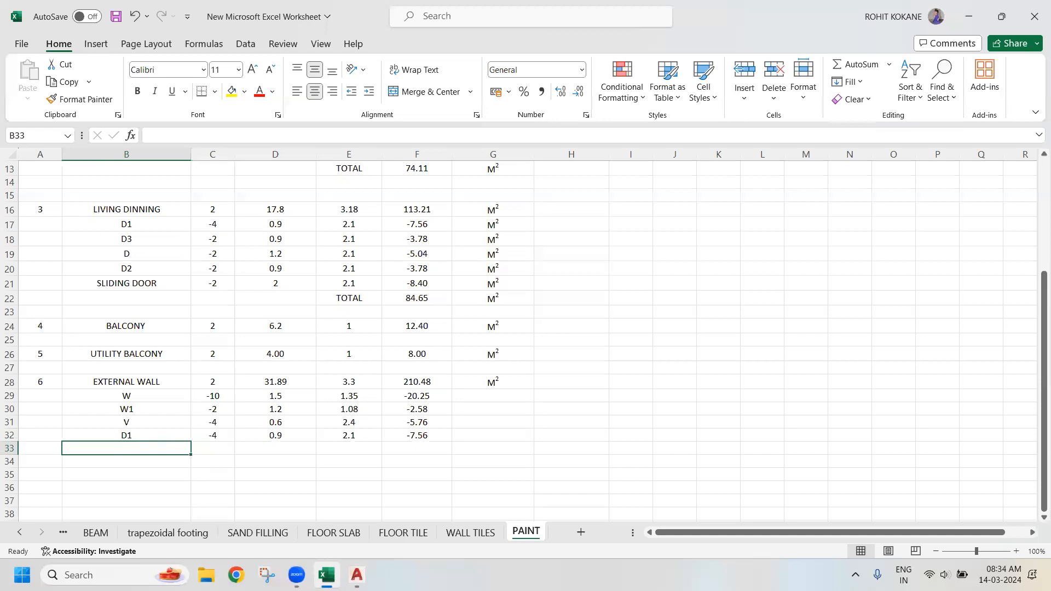
key("alt+Tab")
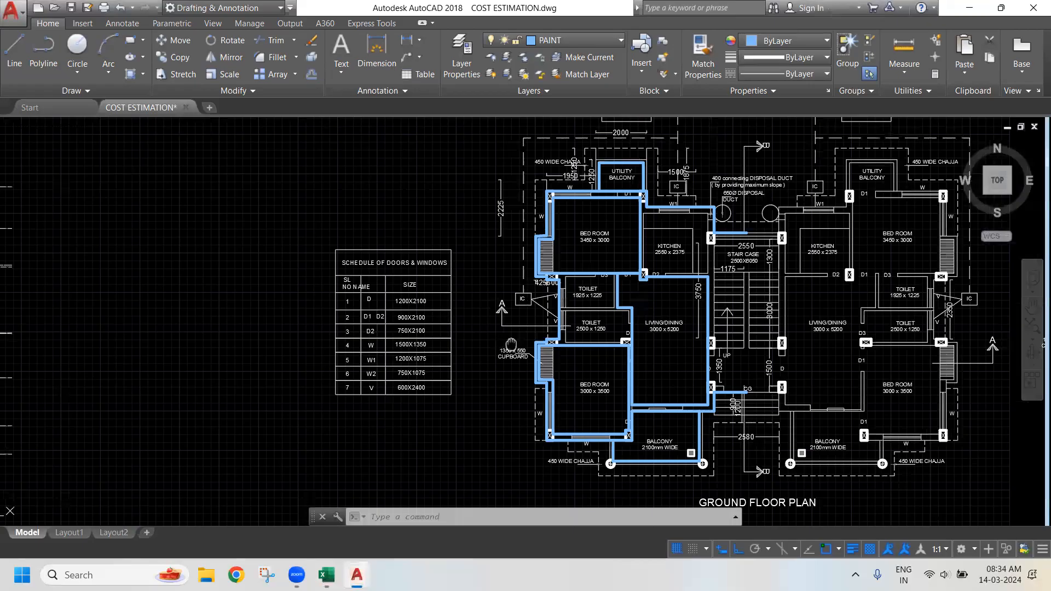
scroll(582, 351, "up", 4)
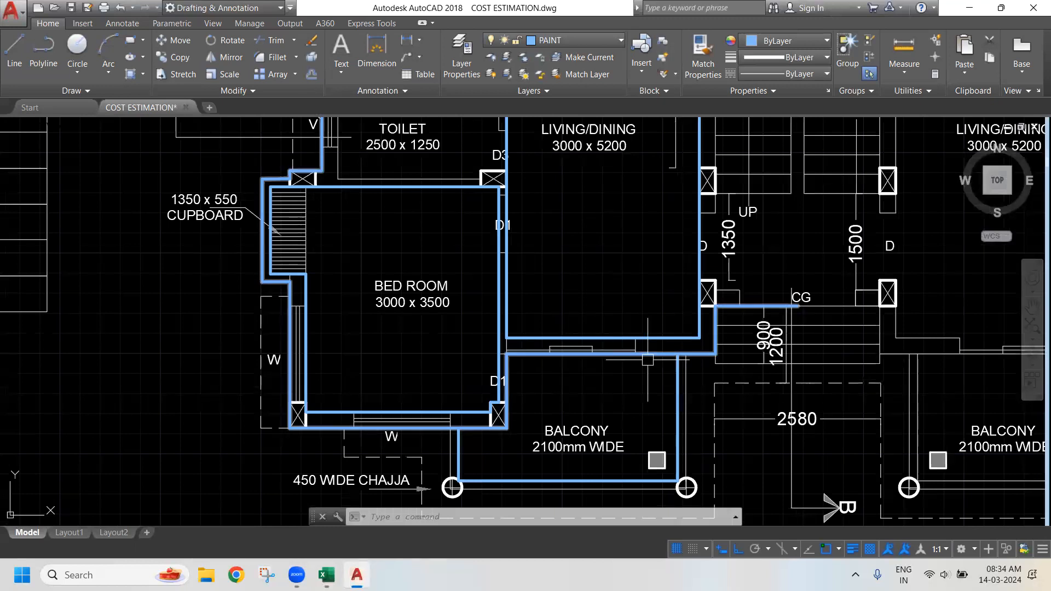
left_click(404, 43)
scroll(503, 344, "up", 5)
left_click(513, 376)
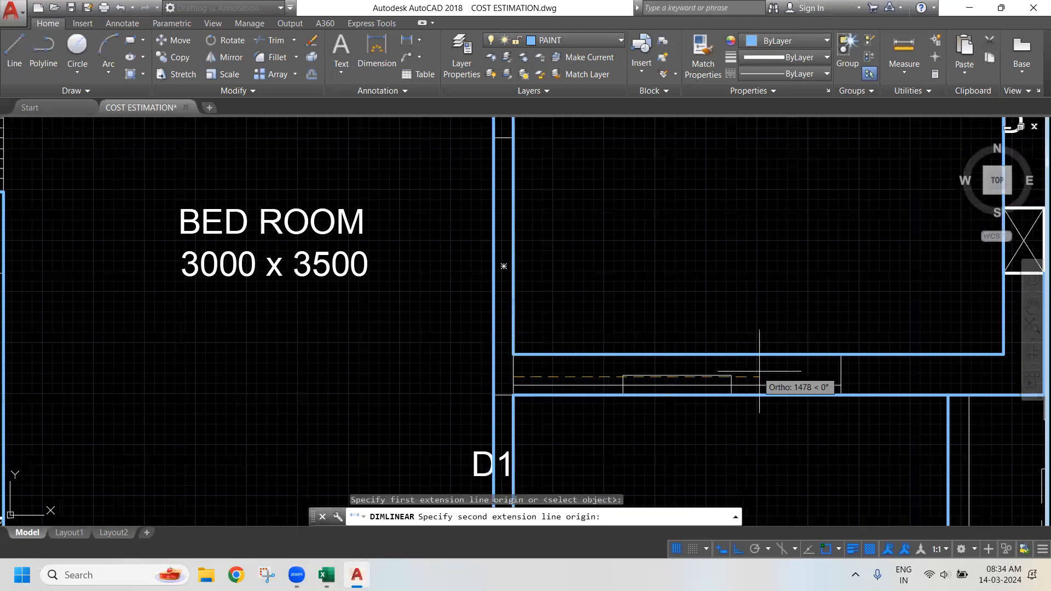
left_click(841, 377)
left_click(713, 294)
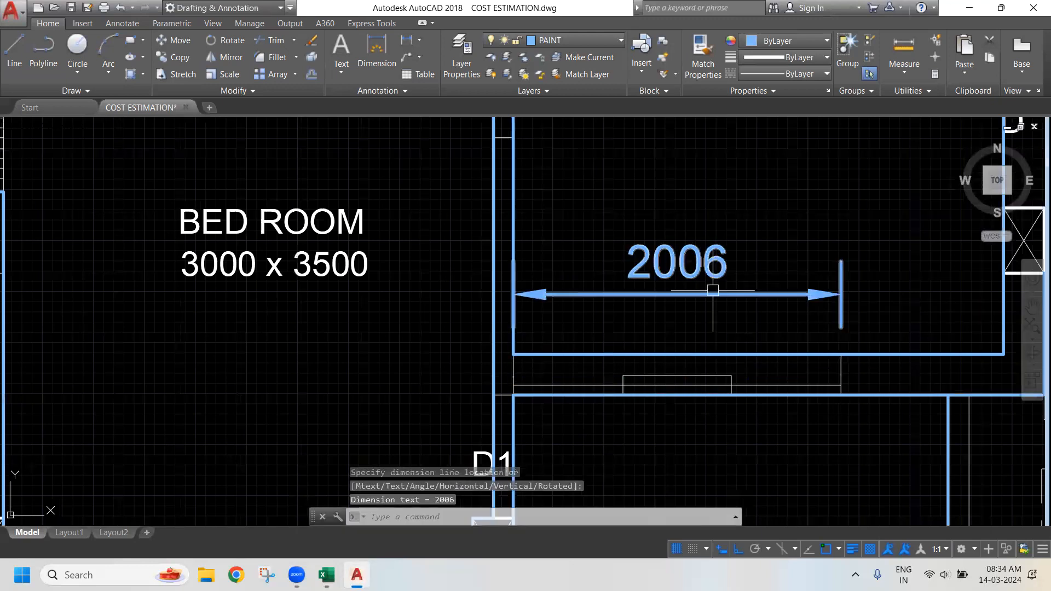
left_click(713, 293)
key("Delete")
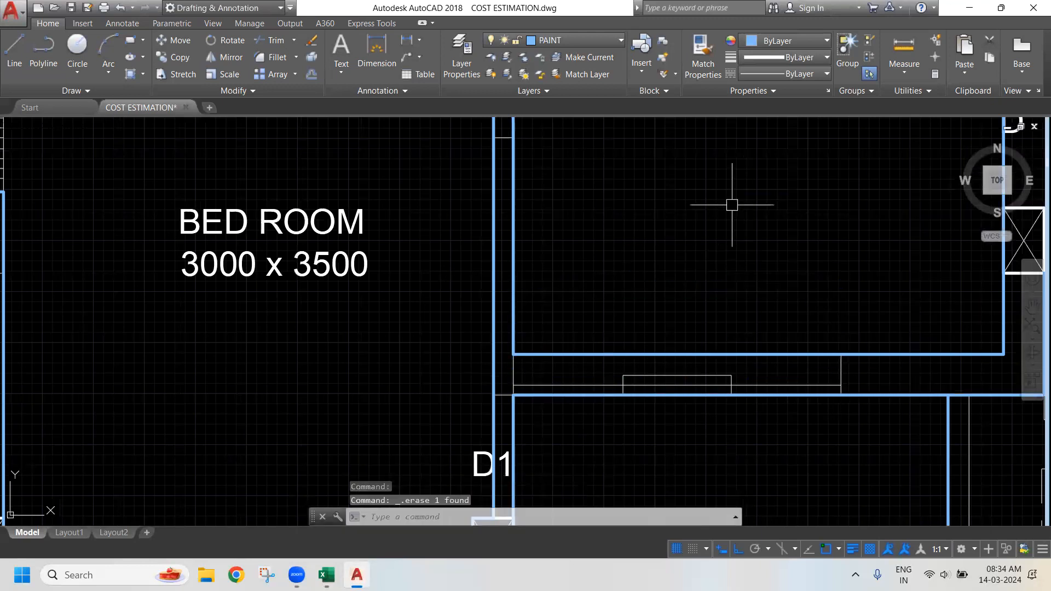
scroll(732, 204, "down", 5)
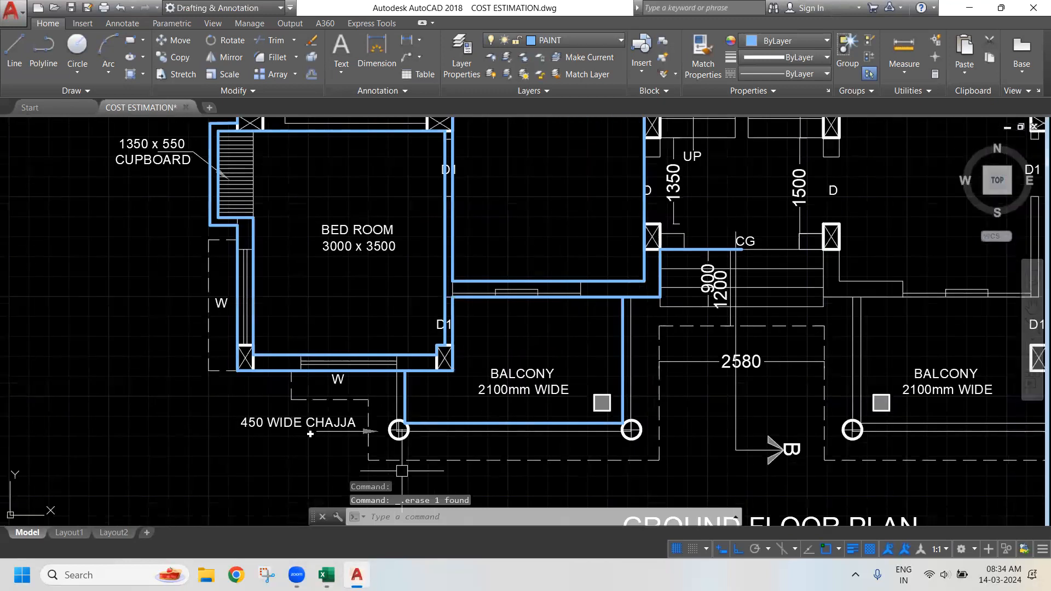
Switch to Excel and add a SLIDING DOOR row in row 33 with count -2 and dimensions 2 and 2.1
key("alt+Tab")
type("S")
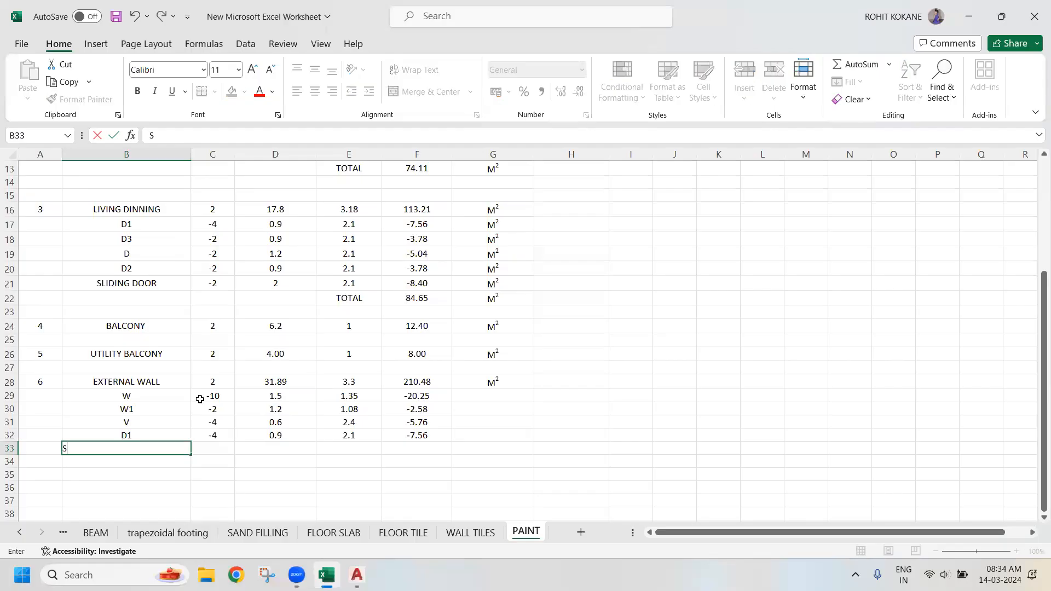
type("LIDING DOOR")
key("Tab")
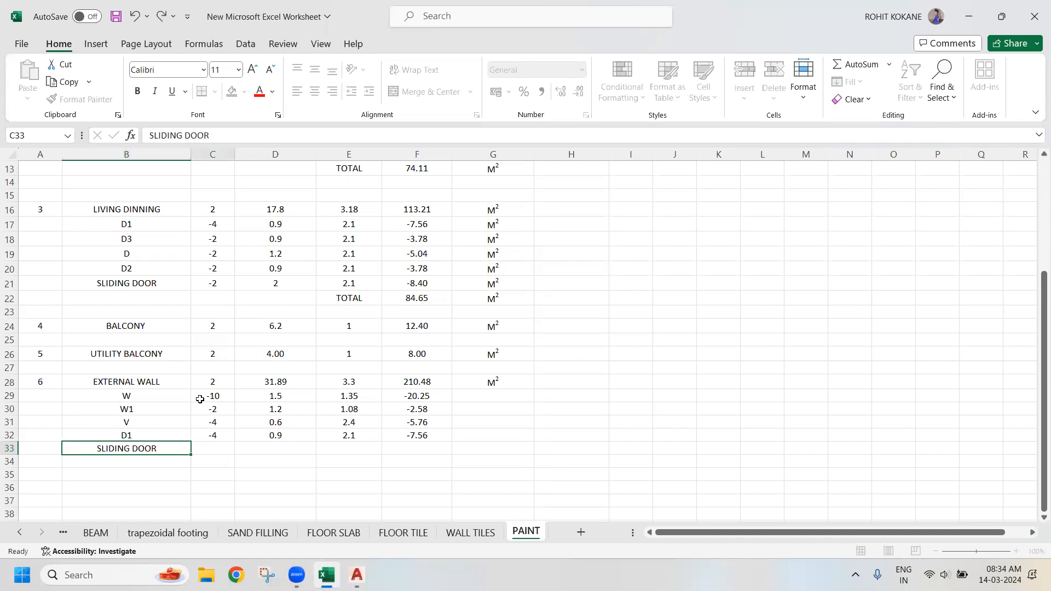
type("-2")
key("Tab")
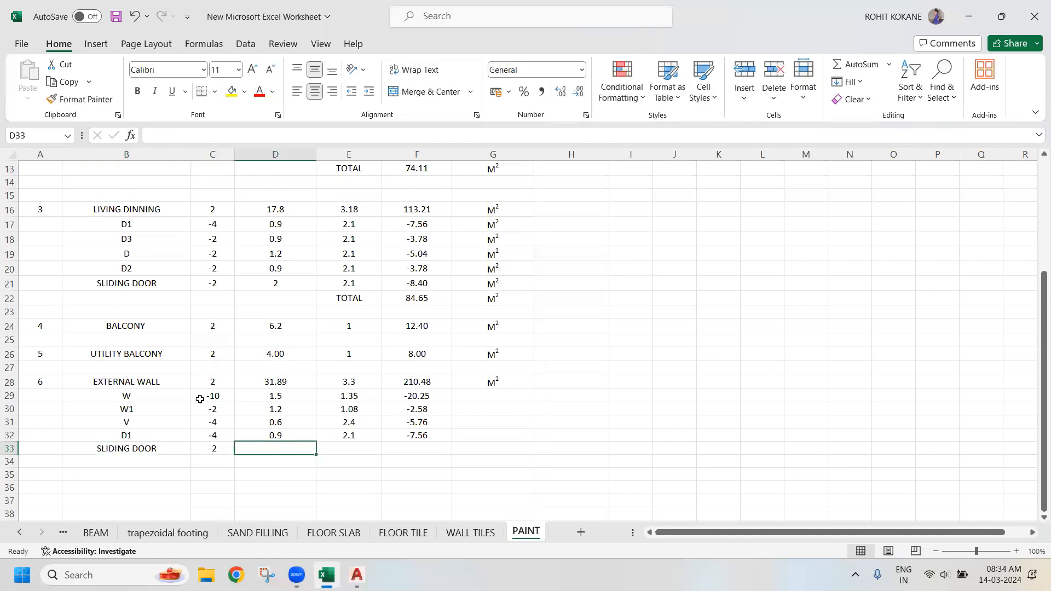
type("2")
key("Tab")
type("2.1")
key("Tab")
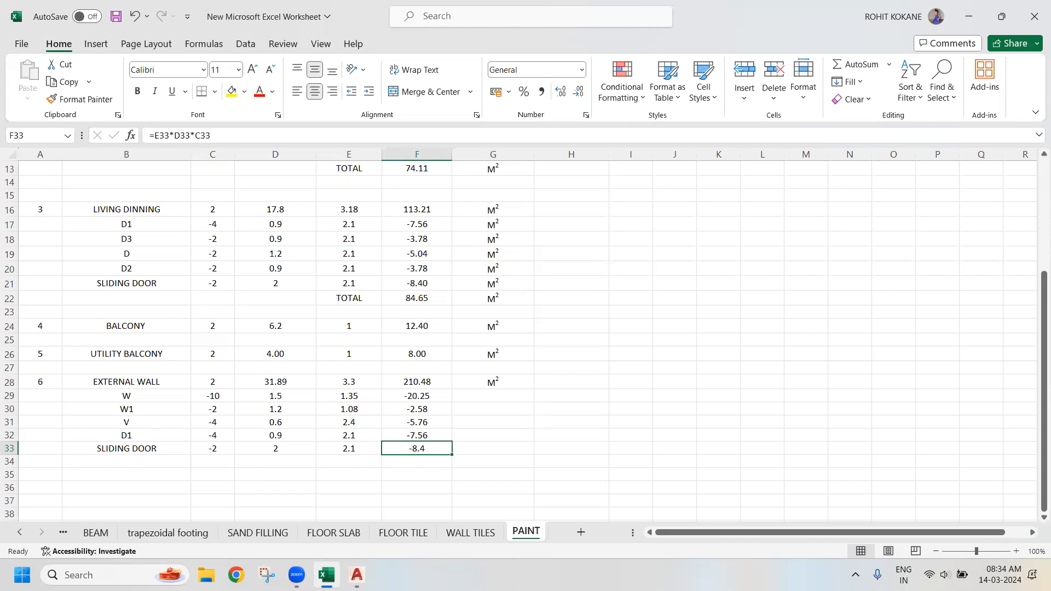
Switch to AutoCAD and examine the CG opening at the staircase entrance in the ground floor plan
key("alt+Tab")
left_click_drag(776, 252, 692, 277)
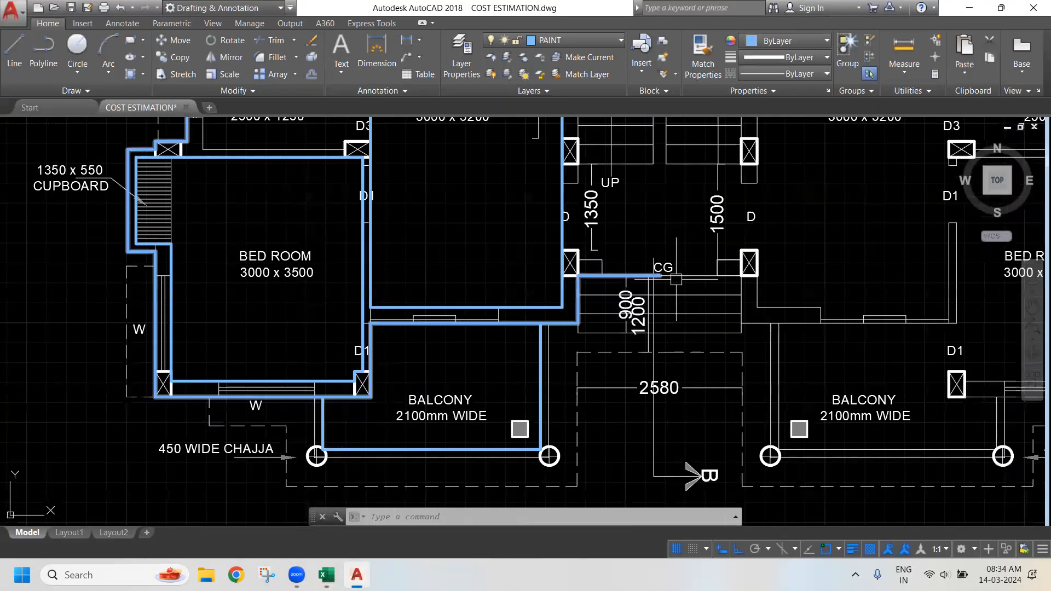
scroll(685, 279, "up", 2)
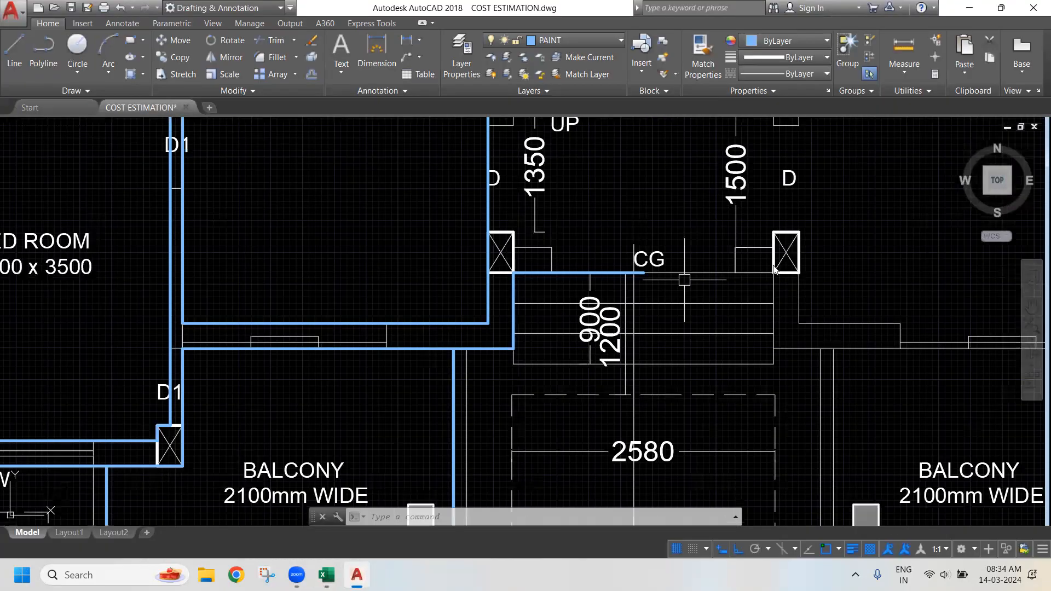
key("alt+Tab")
key("alt+Tab")
Try to measure the CG opening's width with a linear dimension, and erase that dimension
left_click(406, 40)
left_click(553, 231)
left_click(735, 232)
left_click(720, 222)
left_click(671, 222)
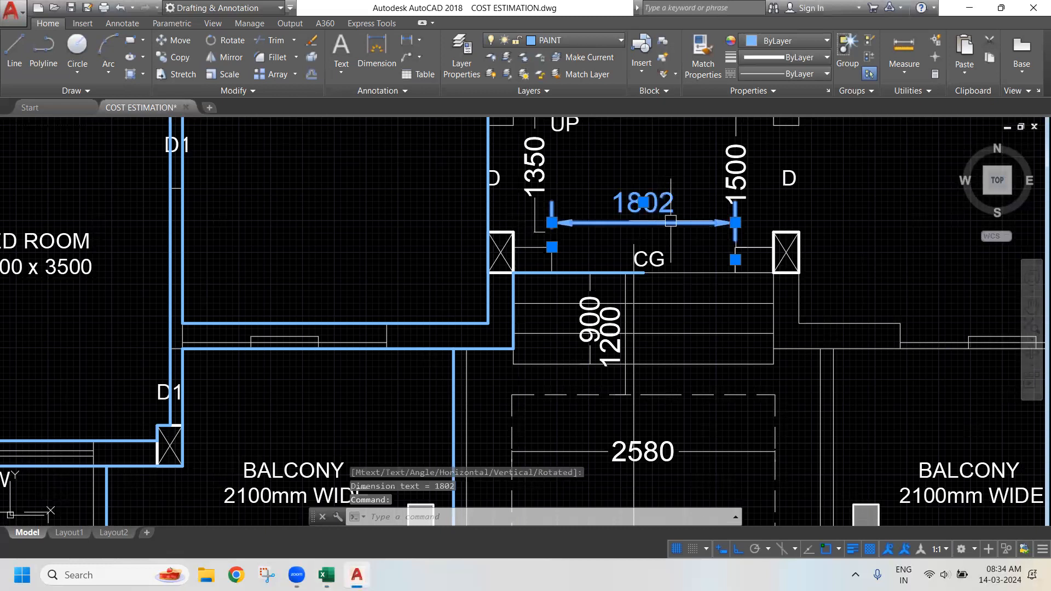
key("Delete")
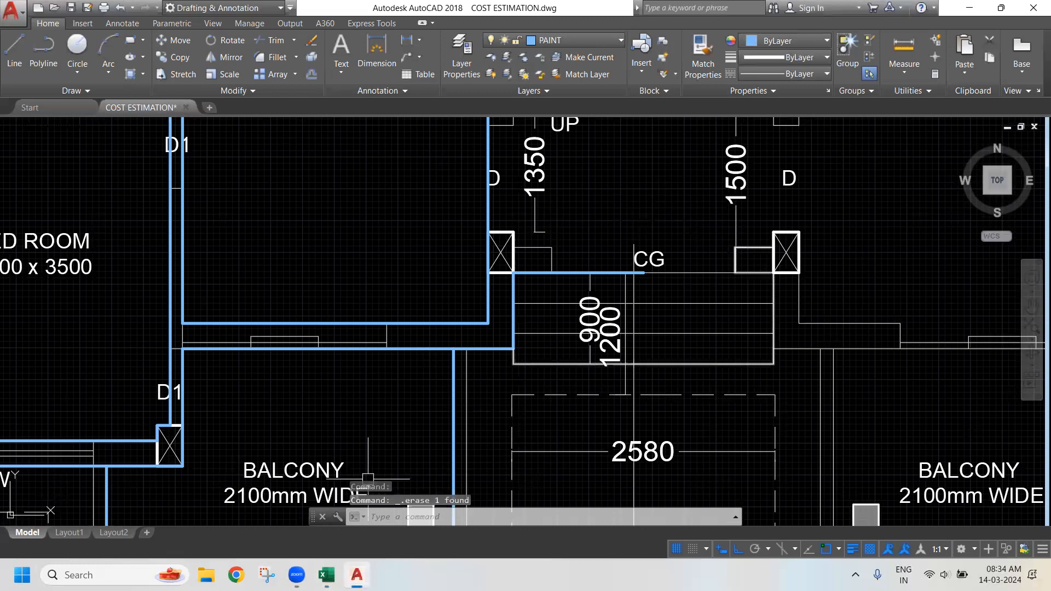
Place a linear dimension across the CG opening between the inner corners of the two wall stubs
left_click(406, 40)
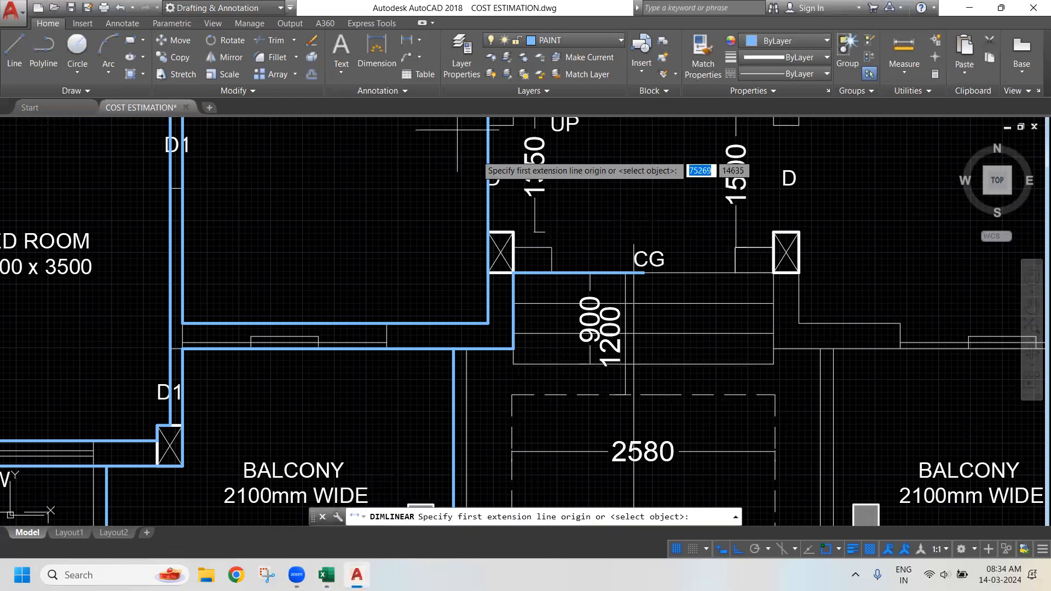
left_click(552, 247)
left_click(736, 247)
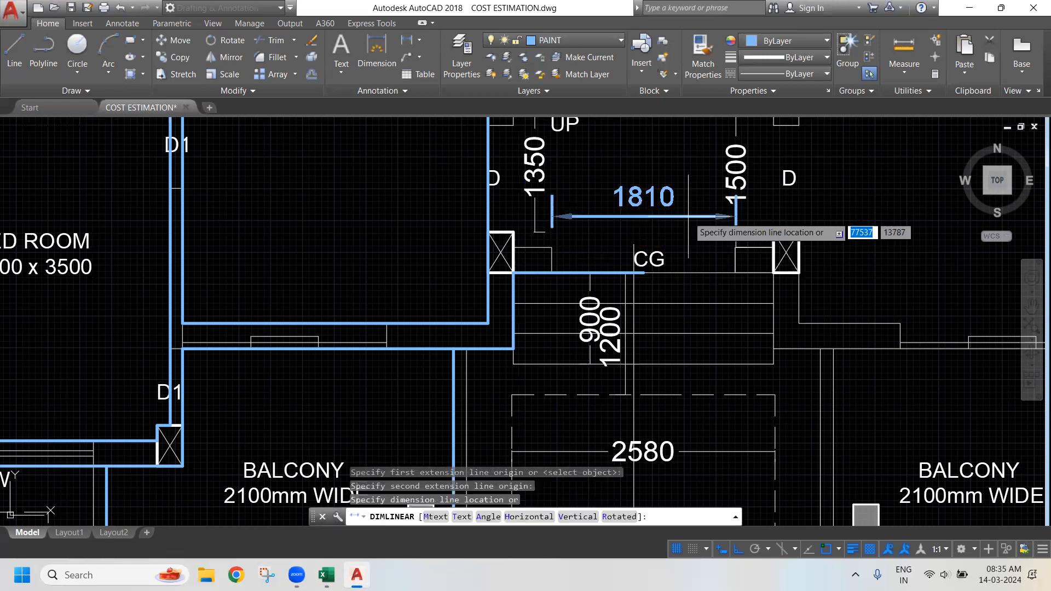
left_click(629, 218)
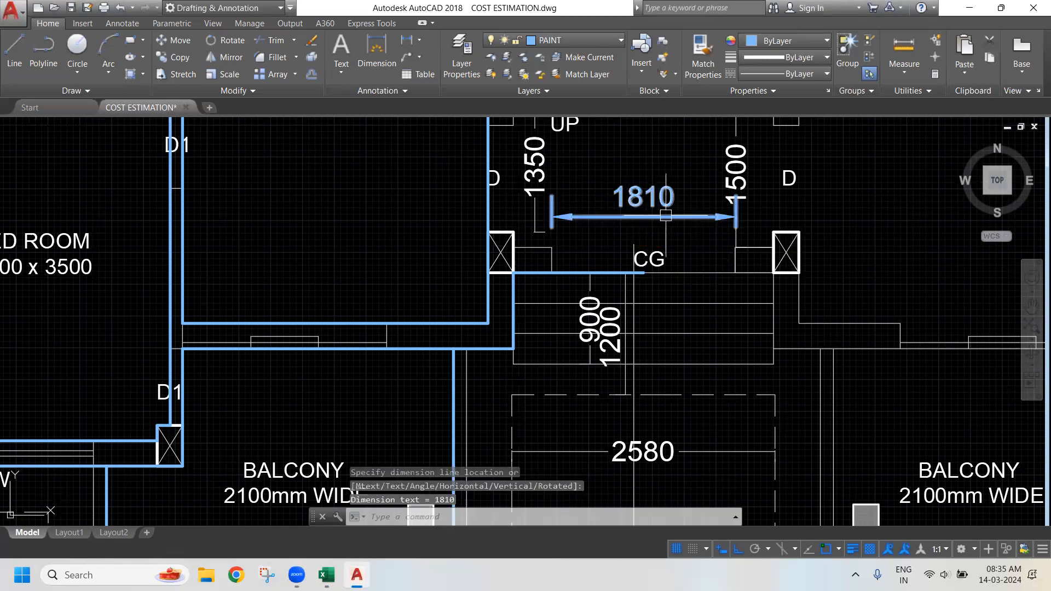
Erase the dimension across the CG opening, switch to Excel and add a CG row in row 34 with count -1 and dimensions 1.8 and 2.1
left_click(665, 213)
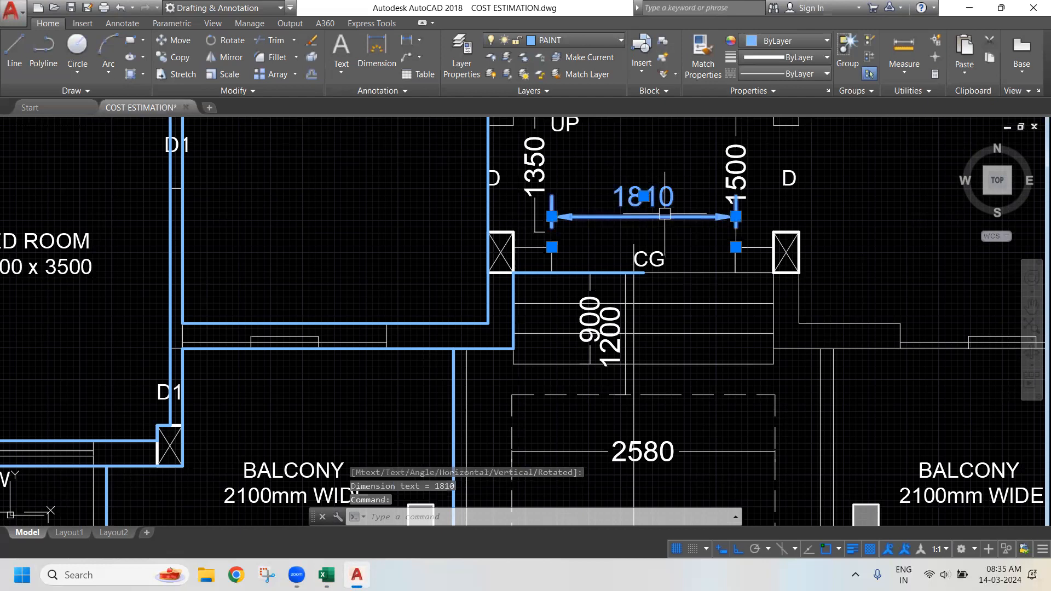
key("Delete")
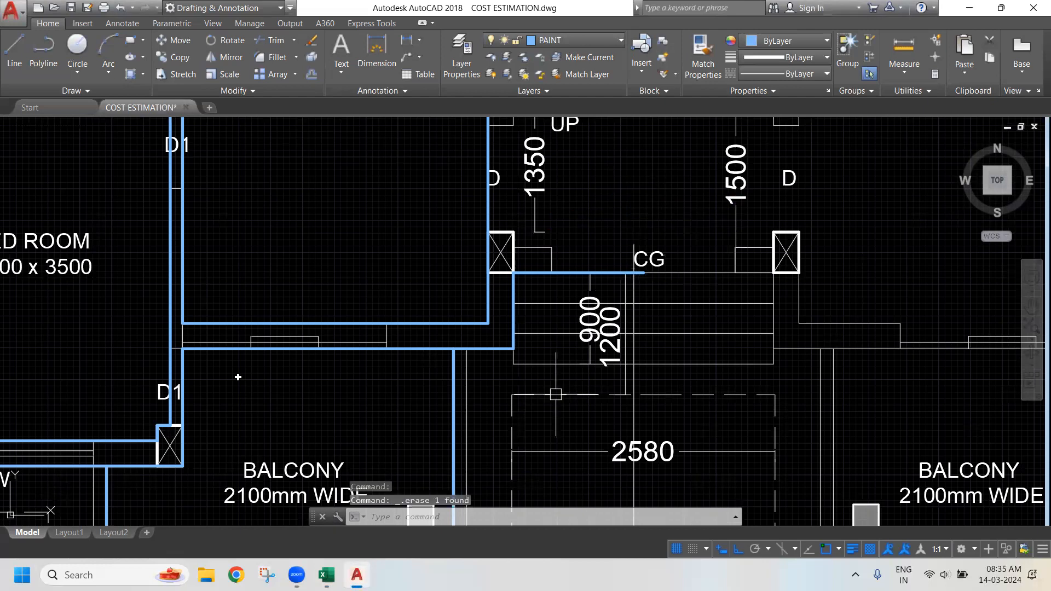
key("alt+Tab")
left_click(154, 462)
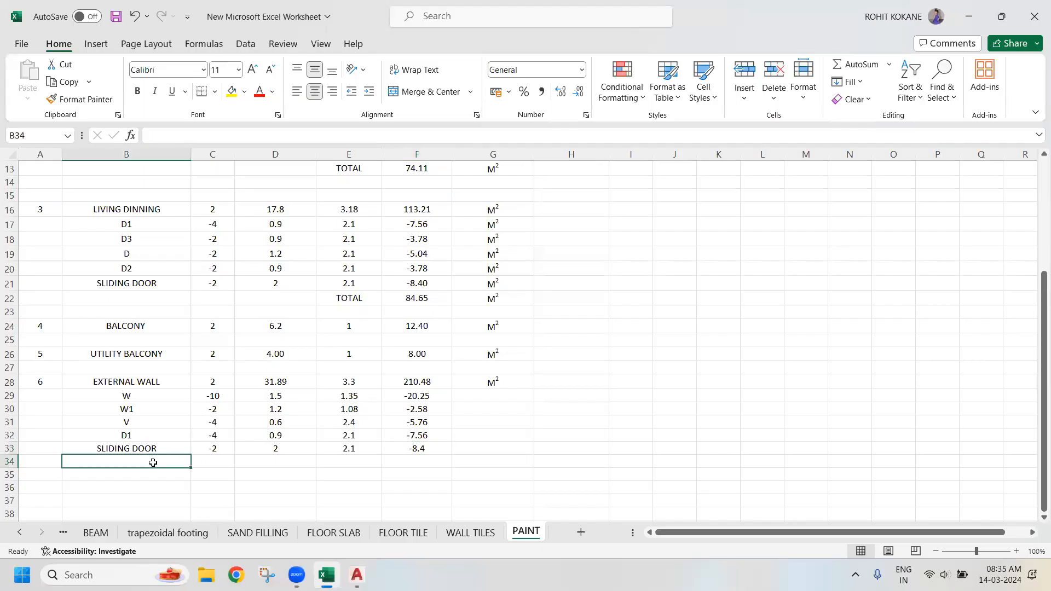
type("CG")
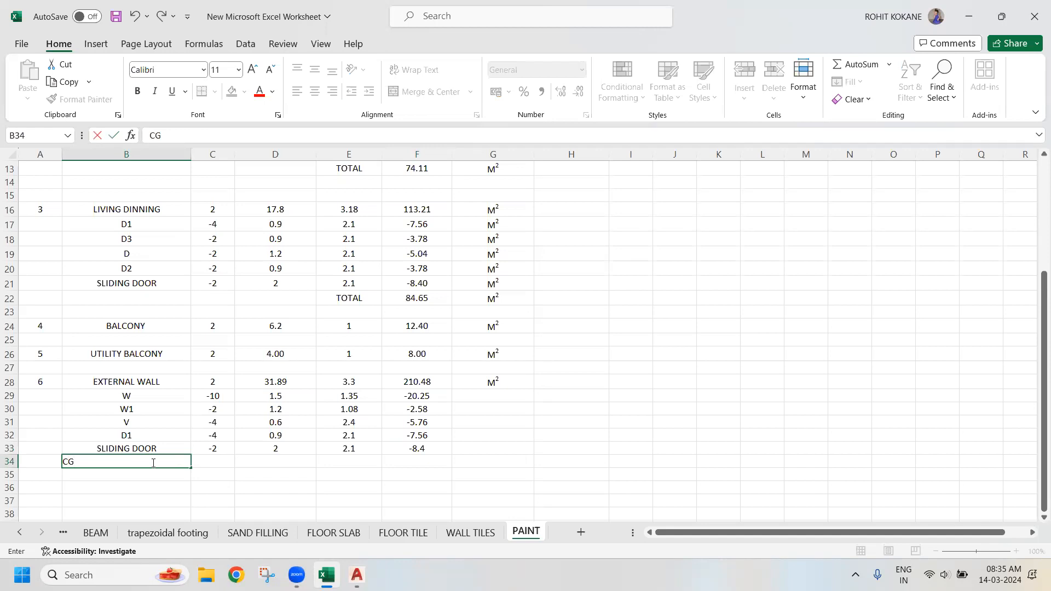
key("Tab")
type("-1")
key("Tab")
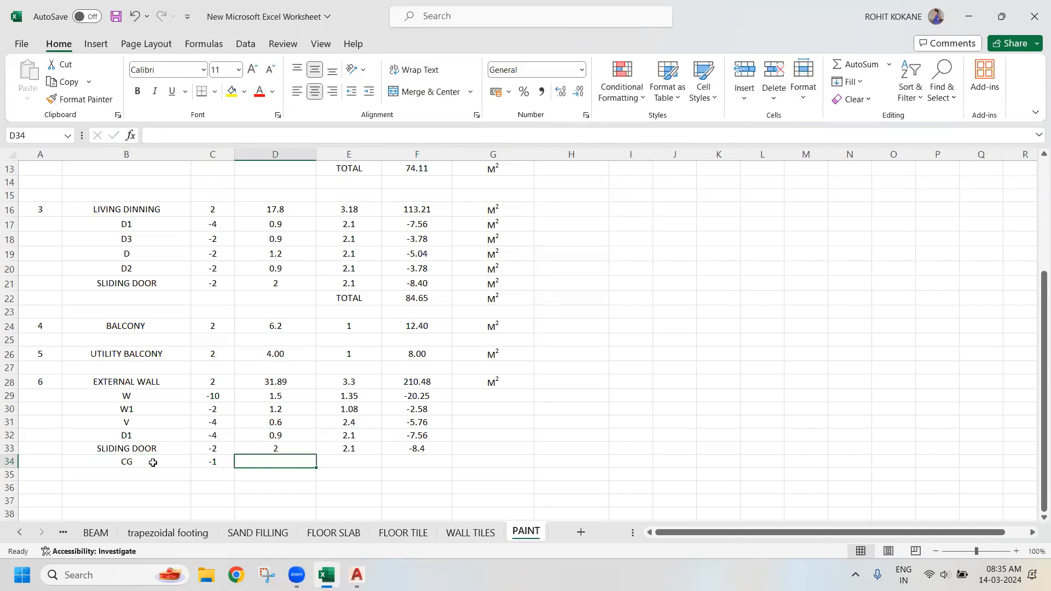
type("1.8")
key("Tab")
type("2")
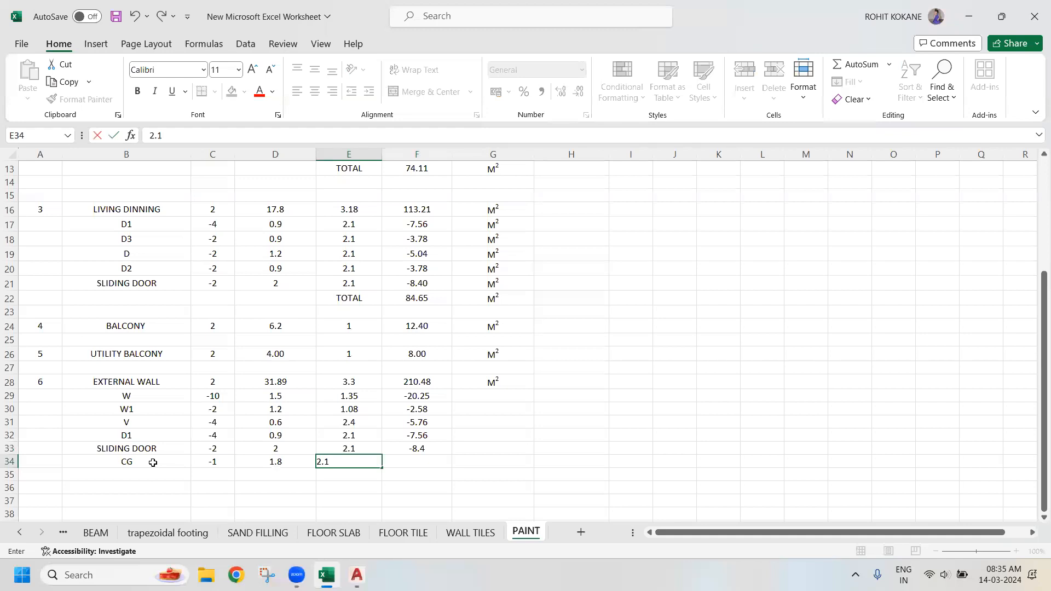
key("Tab")
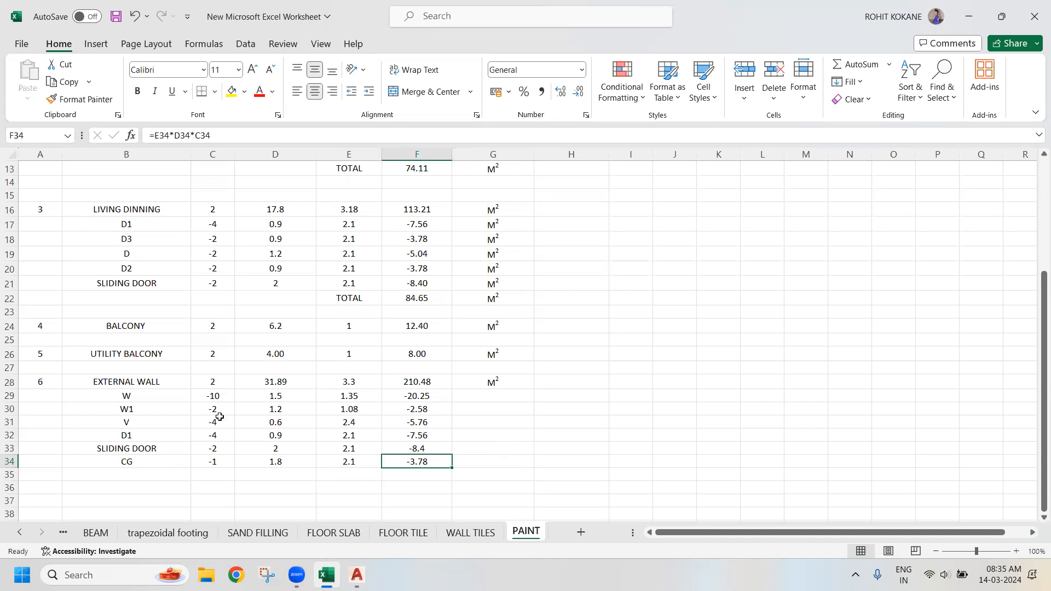
Switch to AutoCAD and examine the outlined external walls and their openings across the ground floor plan
left_click(356, 575)
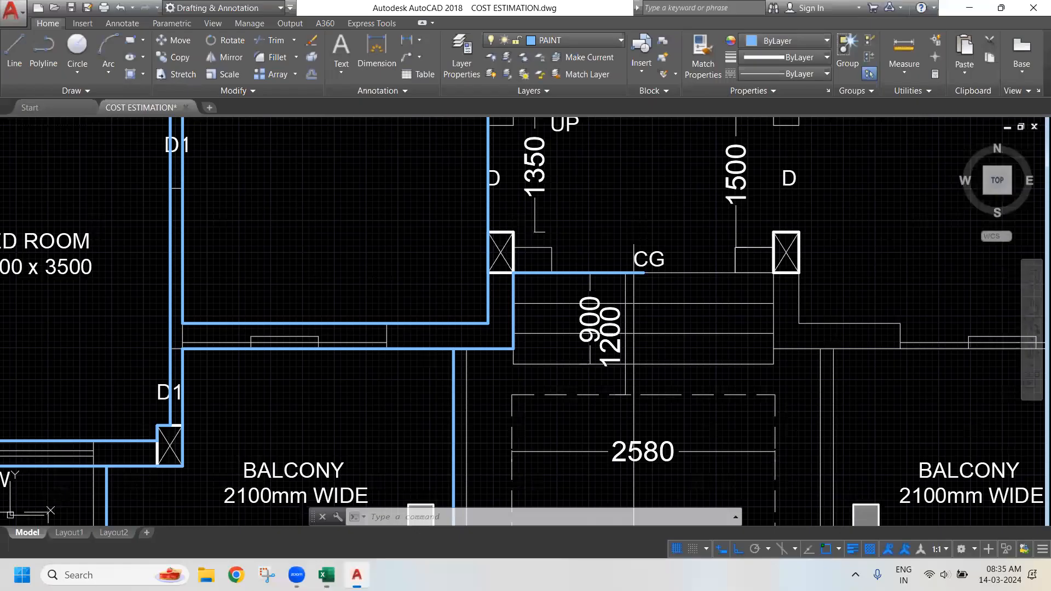
scroll(556, 379, "down", 4)
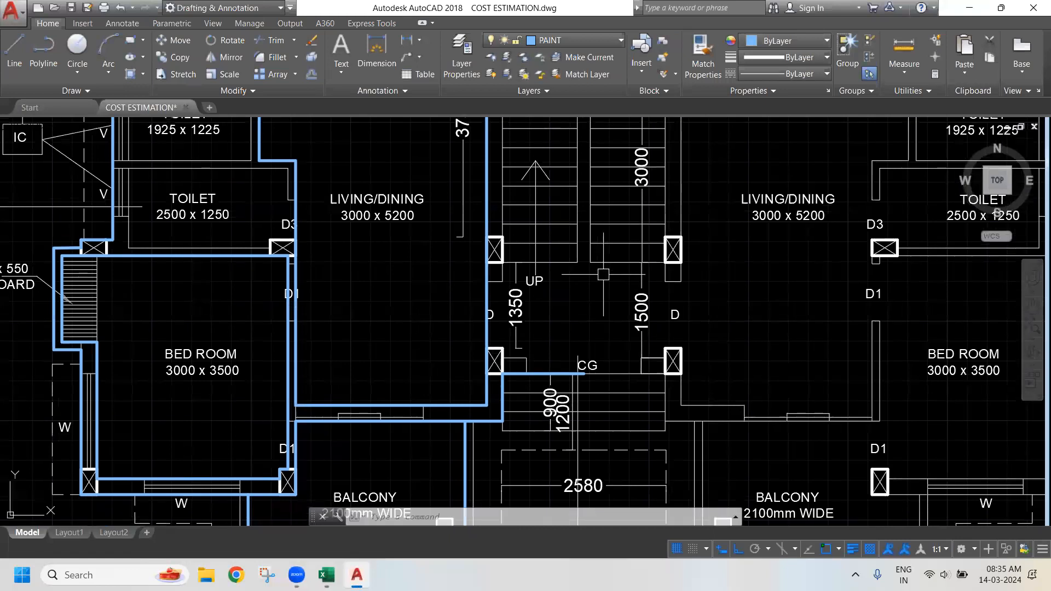
left_click_drag(476, 223, 476, 377)
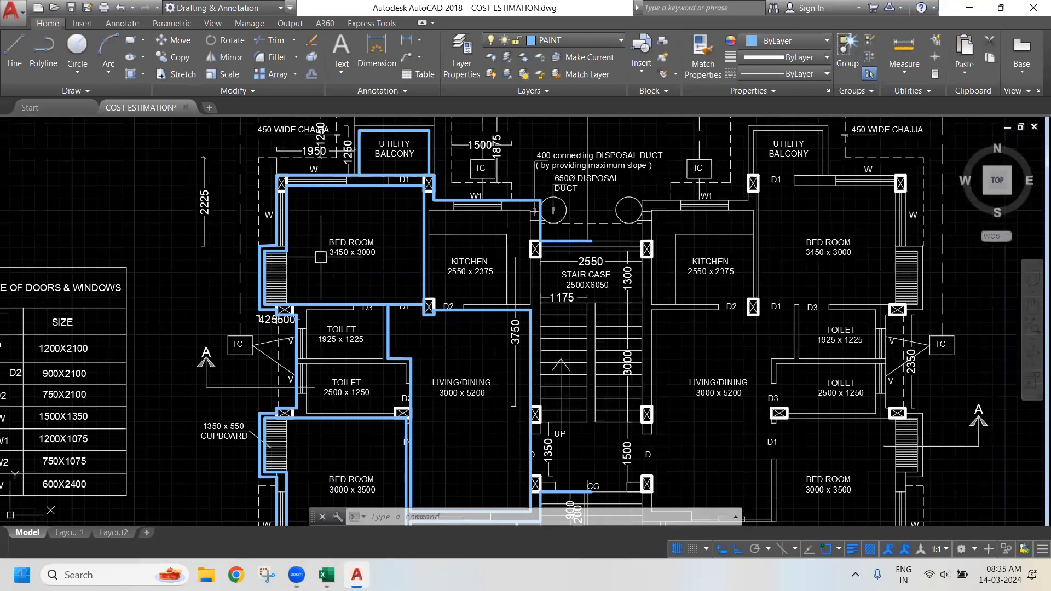
left_click_drag(417, 209, 431, 264)
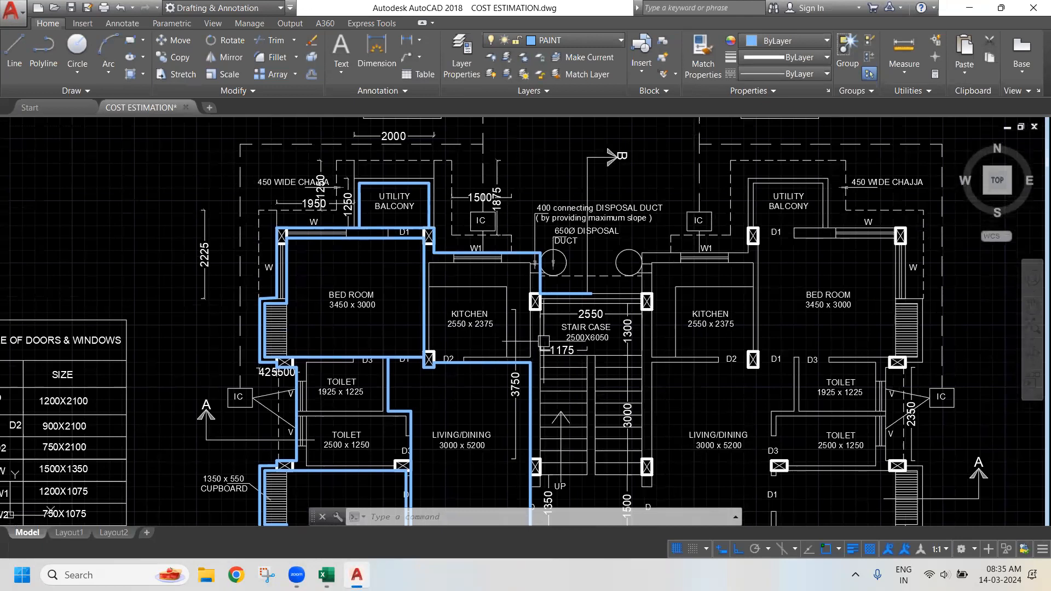
scroll(575, 274, "down", 2)
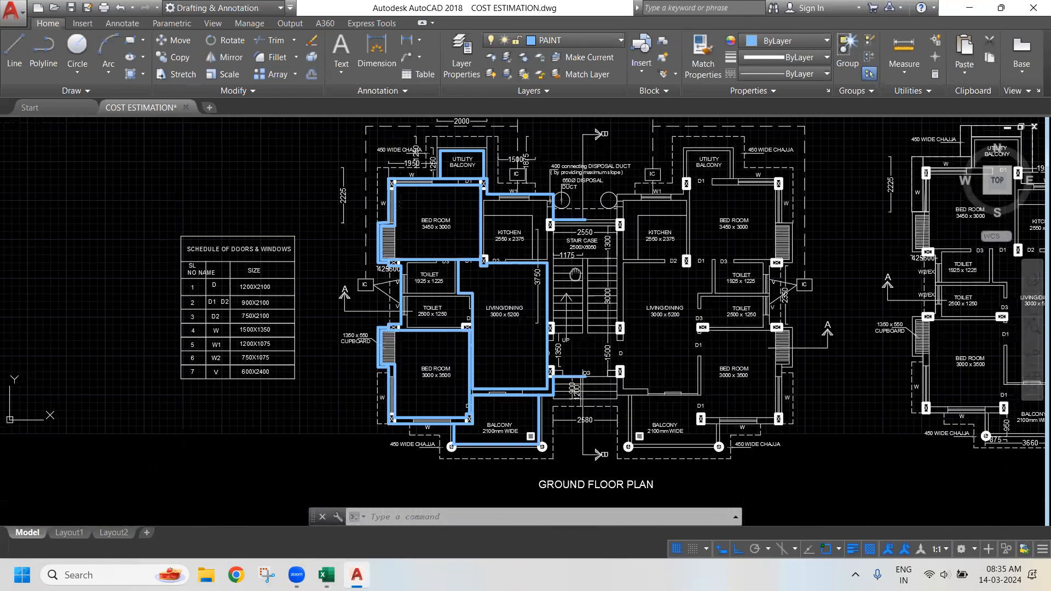
left_click_drag(575, 275, 573, 266)
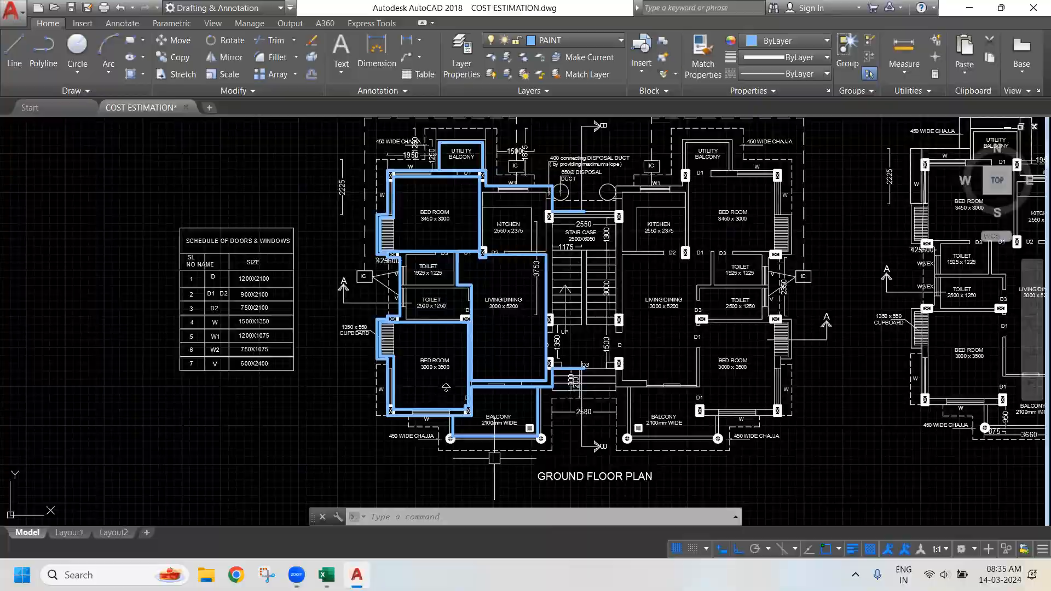
Switch to Excel and add a TOTAL row in row 35 that sums the external wall areas in F28 to F34
key("alt+Tab")
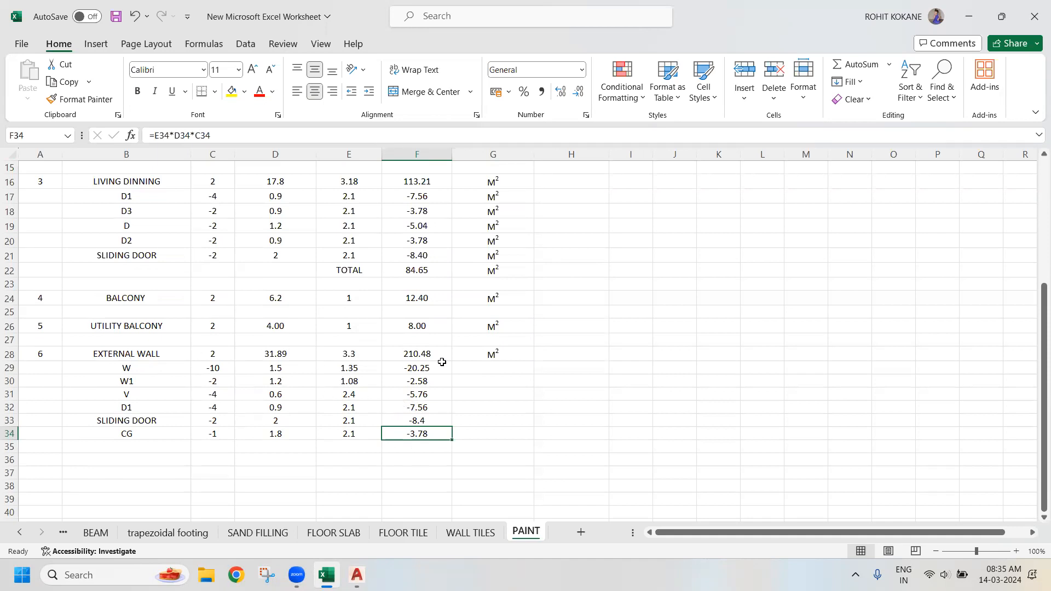
left_click(349, 445)
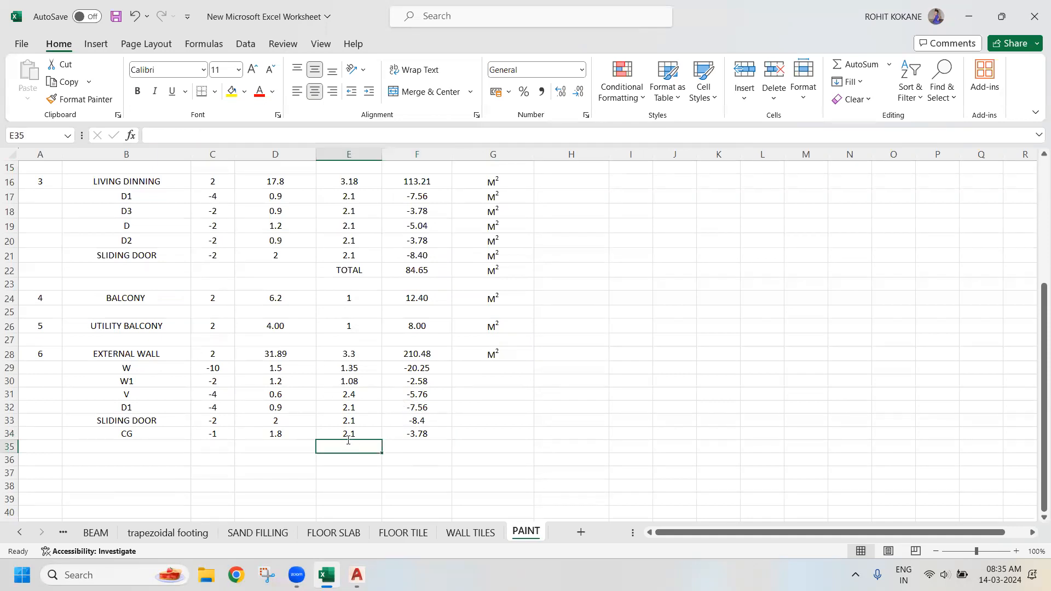
type("TOTAL")
key("Tab")
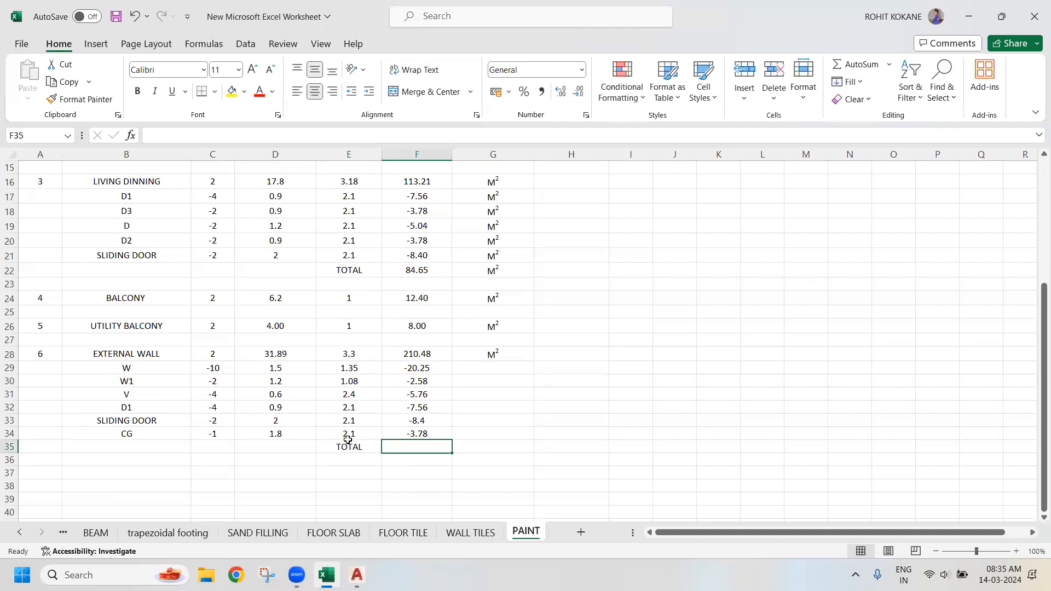
type("=SUM")
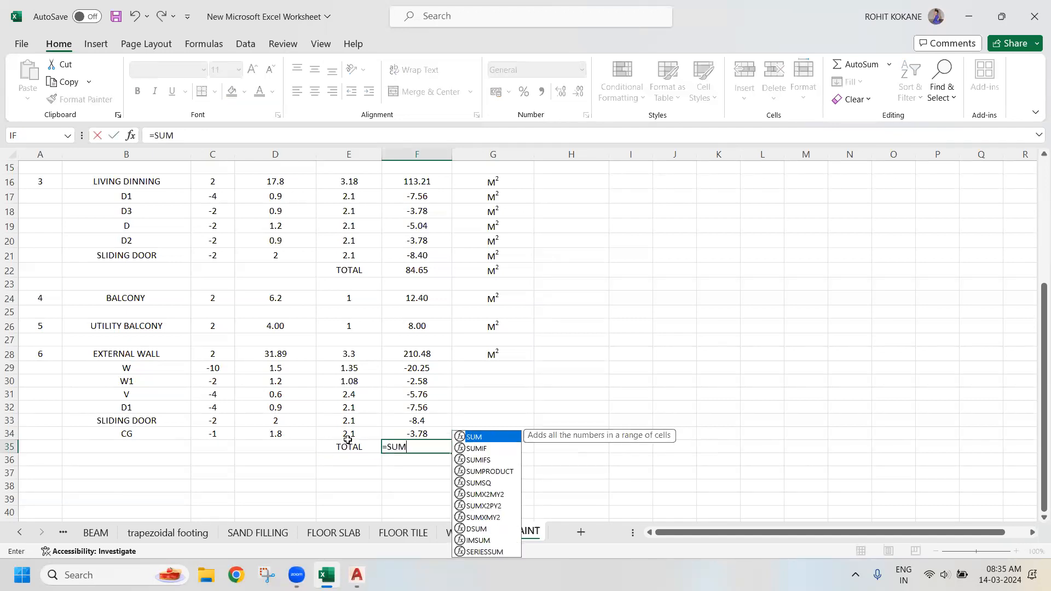
type("(")
left_click_drag(434, 356, 435, 435)
type(")")
key("Return")
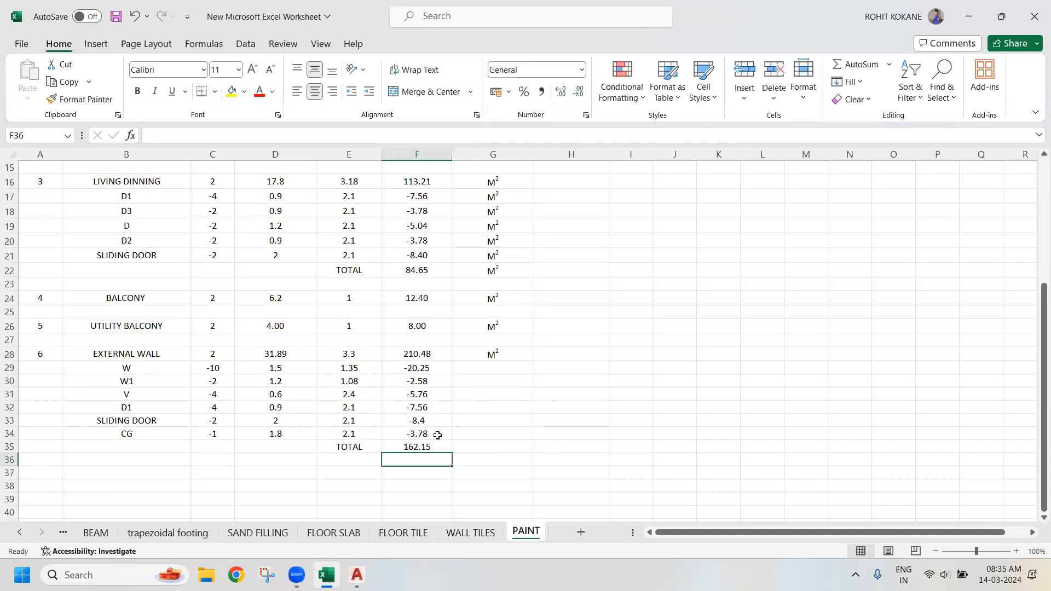
Copy the M² unit from G28 into cells G29 to G35 of the external wall section
left_click(517, 349)
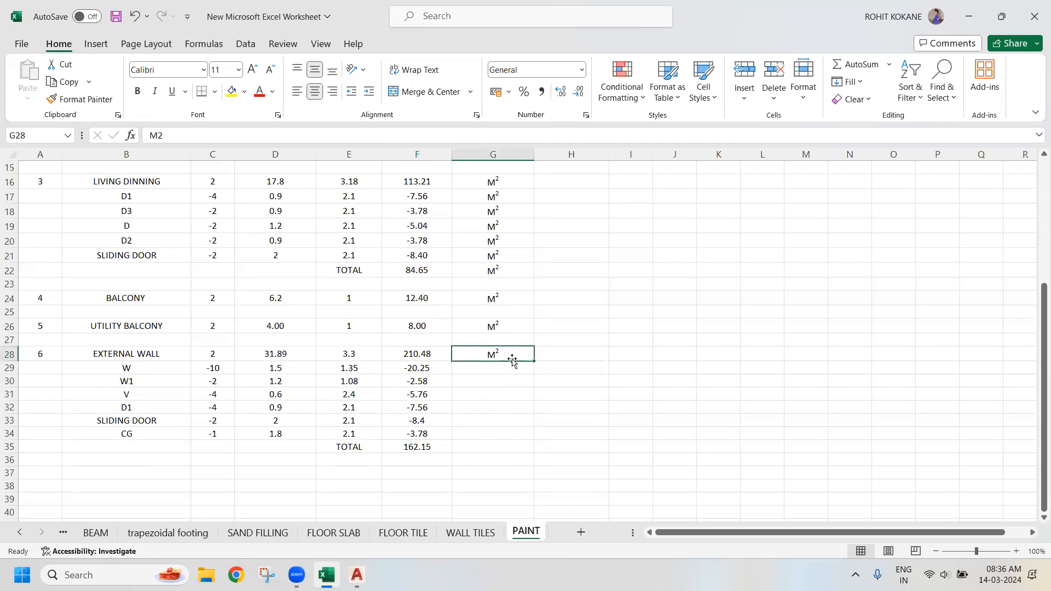
key("ctrl+c")
left_click(488, 369, "ctrl")
key("ctrl+v")
left_click(494, 383, "ctrl")
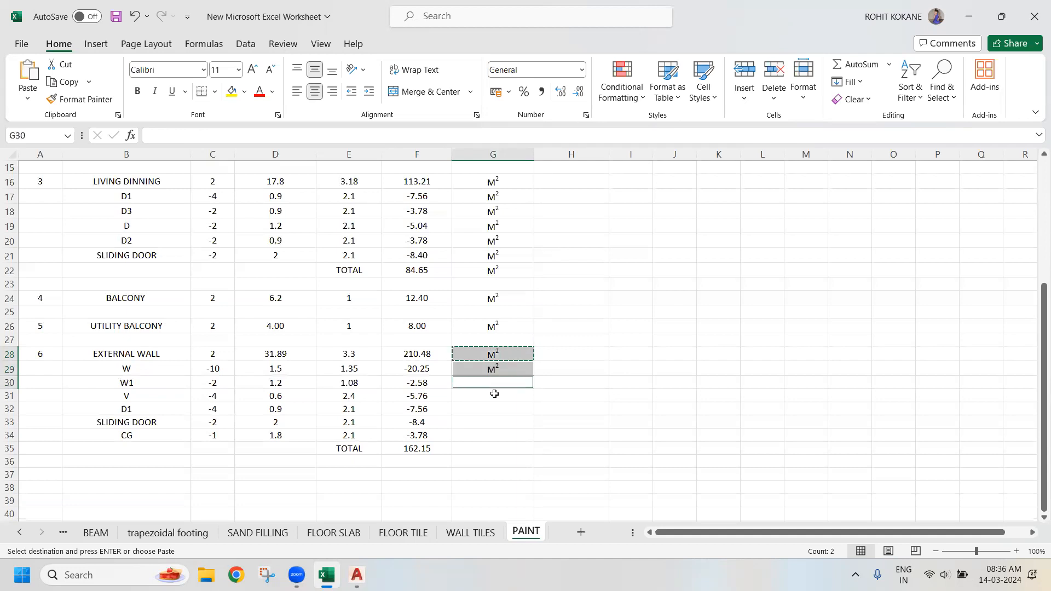
key("ctrl+v")
left_click(496, 398, "ctrl")
key("ctrl+v")
left_click(494, 410, "ctrl")
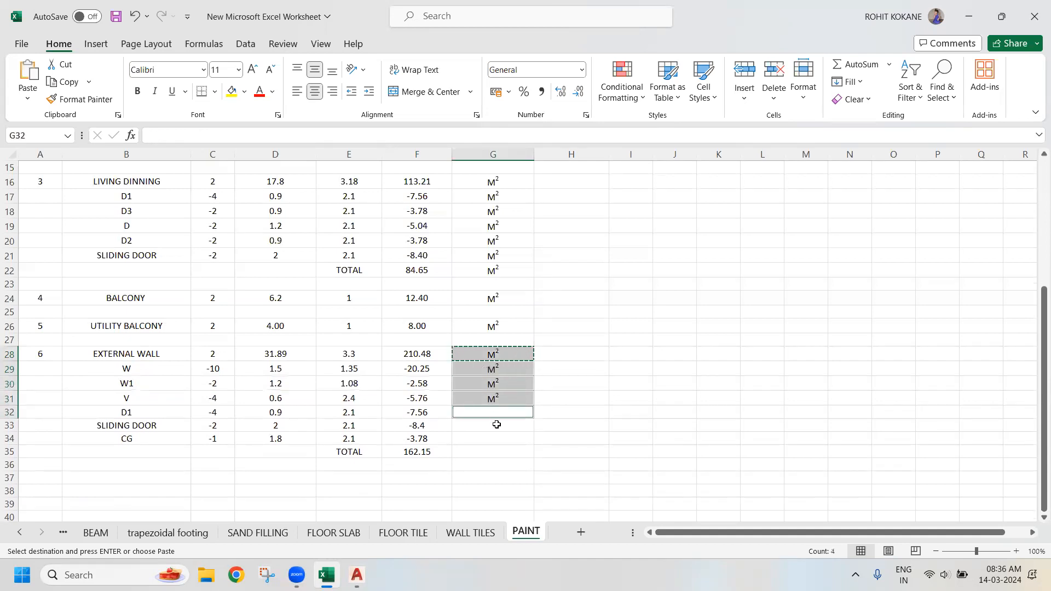
key("ctrl+v")
left_click(496, 427, "ctrl")
key("ctrl+v")
left_click(490, 441, "ctrl")
key("ctrl+v")
left_click(492, 453, "ctrl")
key("ctrl+v")
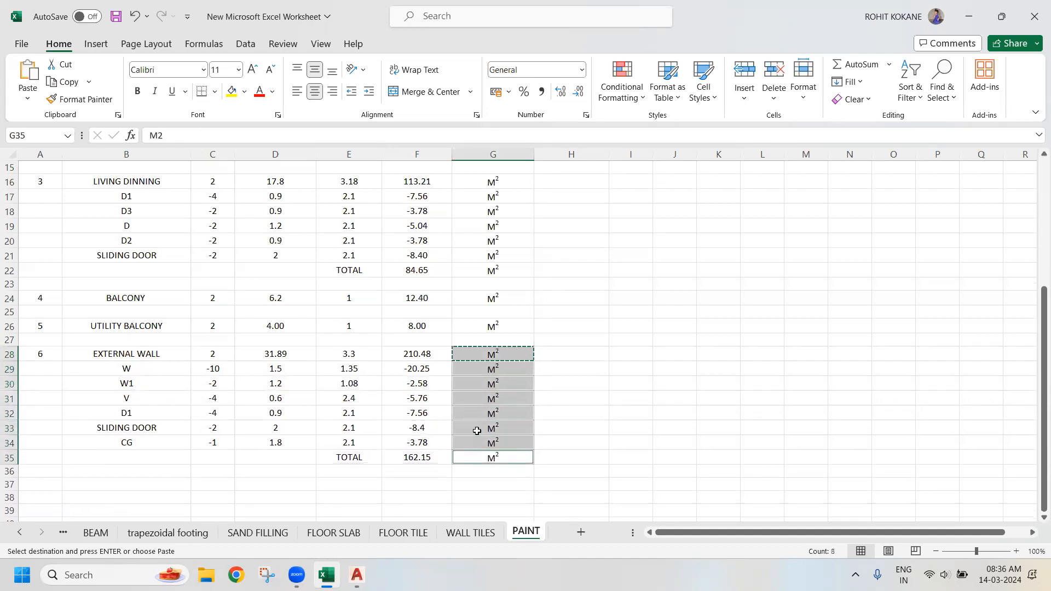
Enter item number 7 in cell A37, below the external wall total
scroll(475, 433, "down", 1)
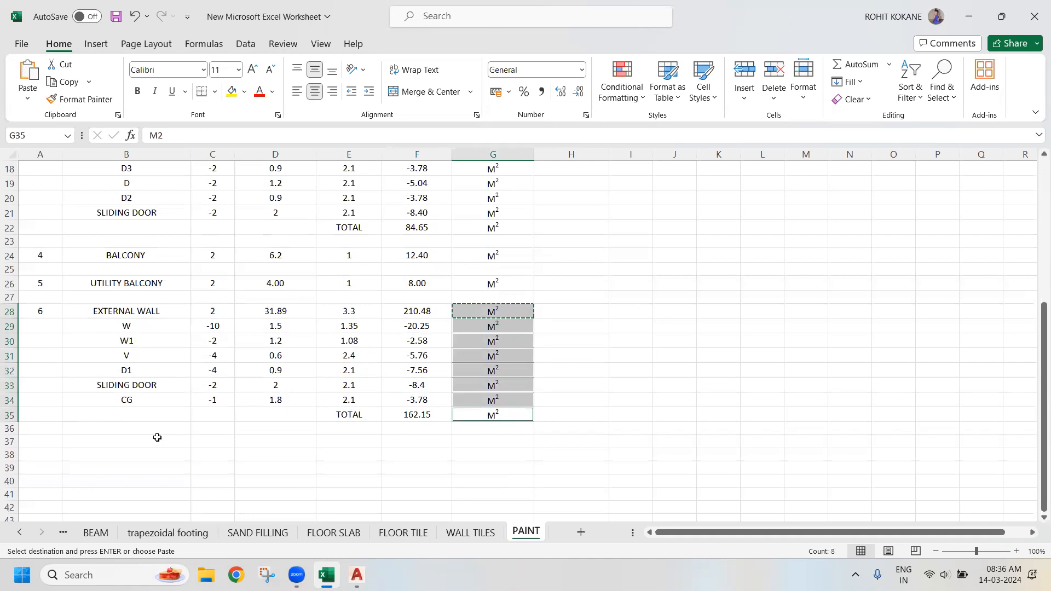
left_click(46, 442)
type("7")
key("Right")
key("Page_Down")
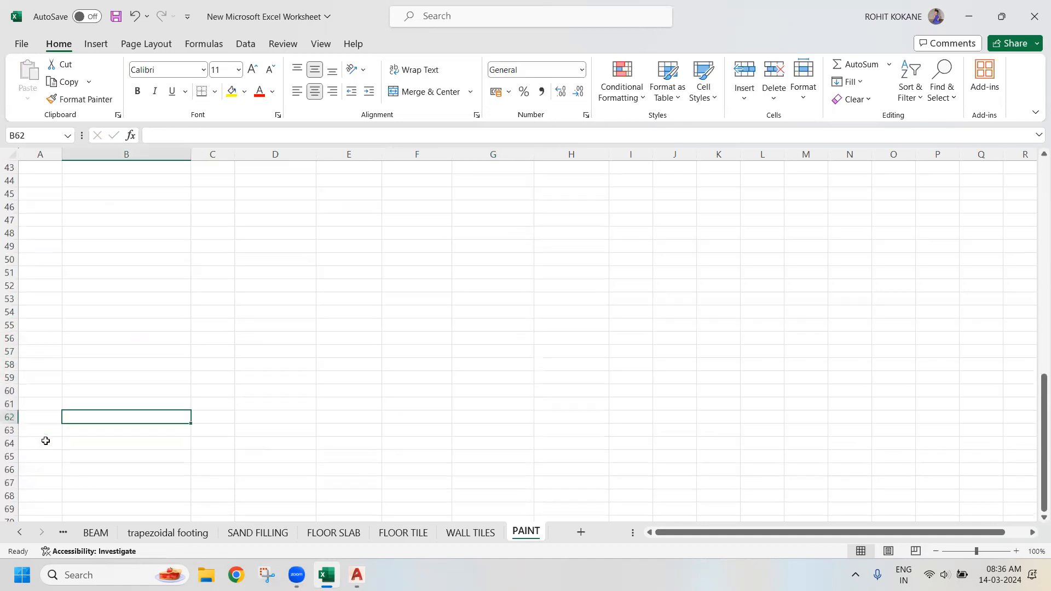
key("Page_Up")
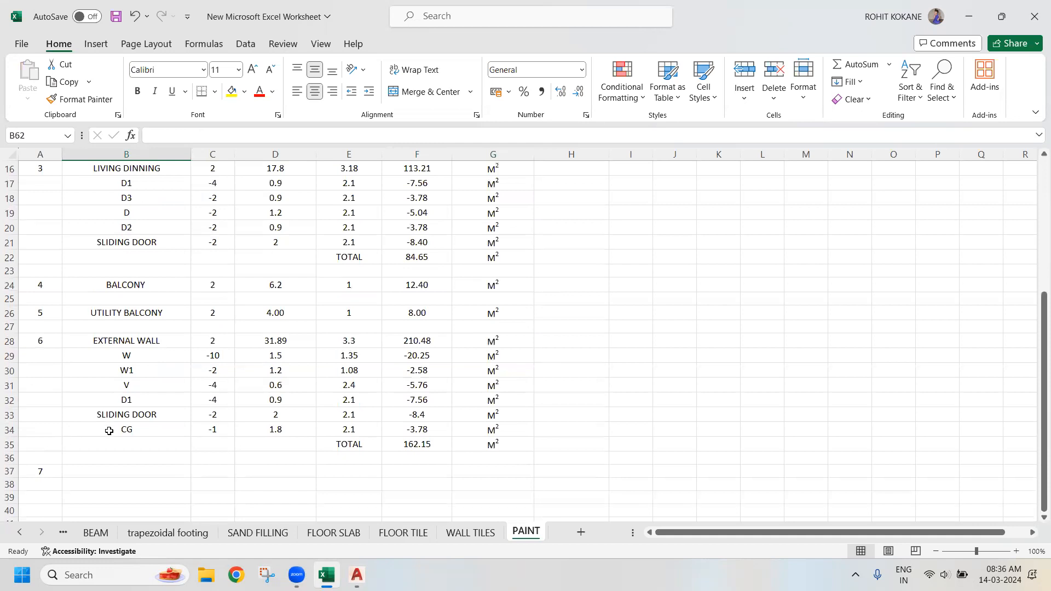
Label cell B37 as UTILITY BALCONY WALL EXTERNAL and widen column B to fit the text
scroll(104, 416, "down", 2)
left_click(100, 382)
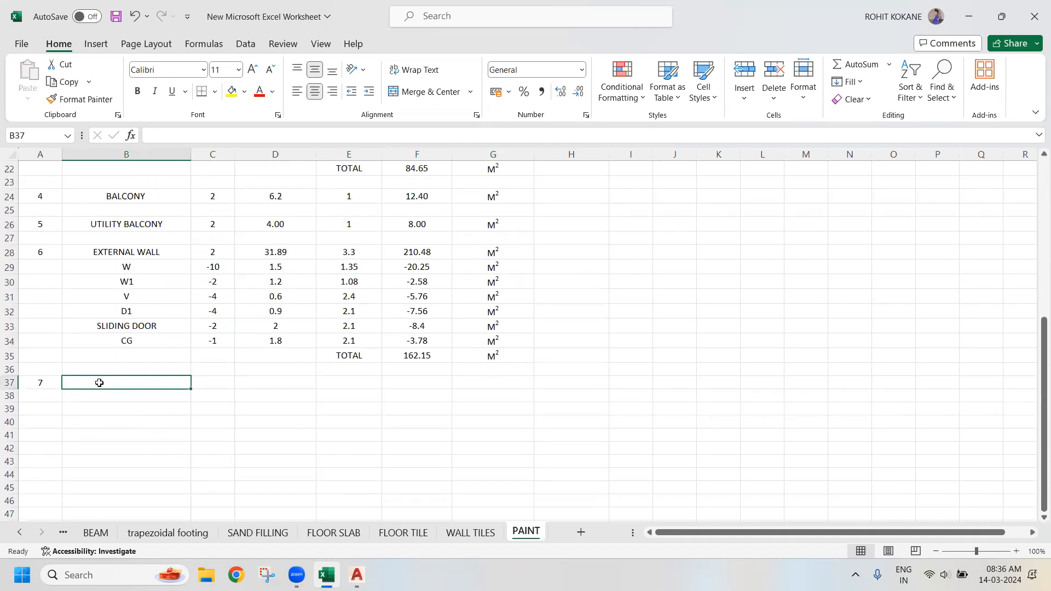
type("BALCONY WAL")
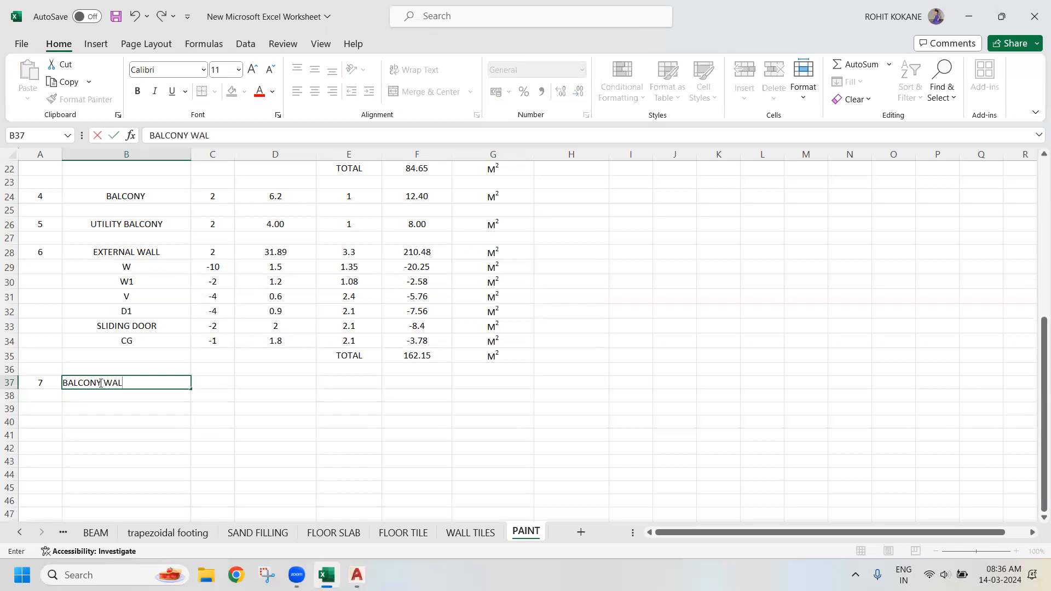
type("L EXTERNAL")
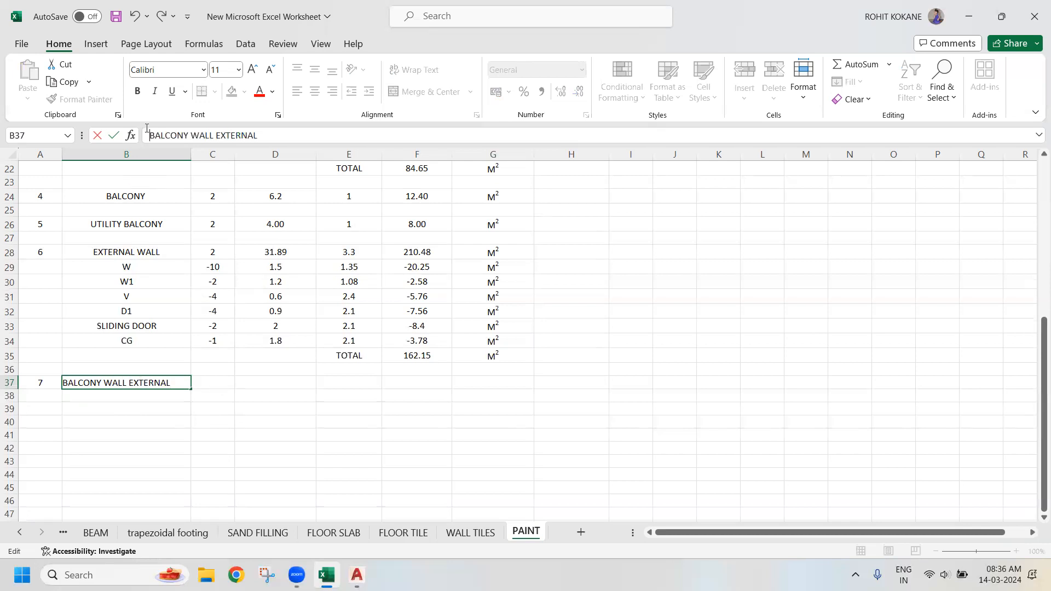
type("UTILITY")
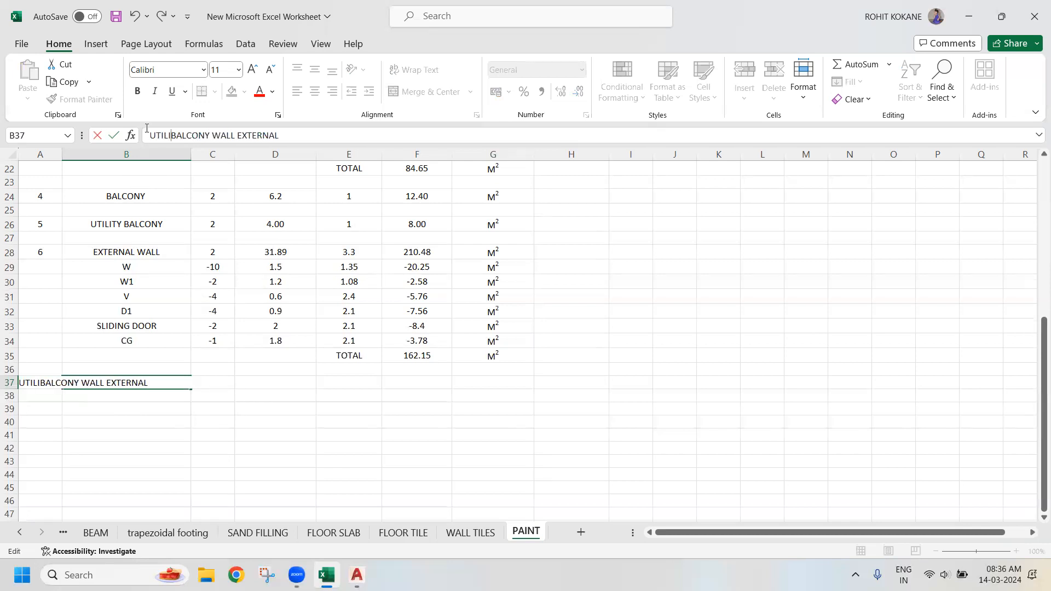
left_click(337, 396)
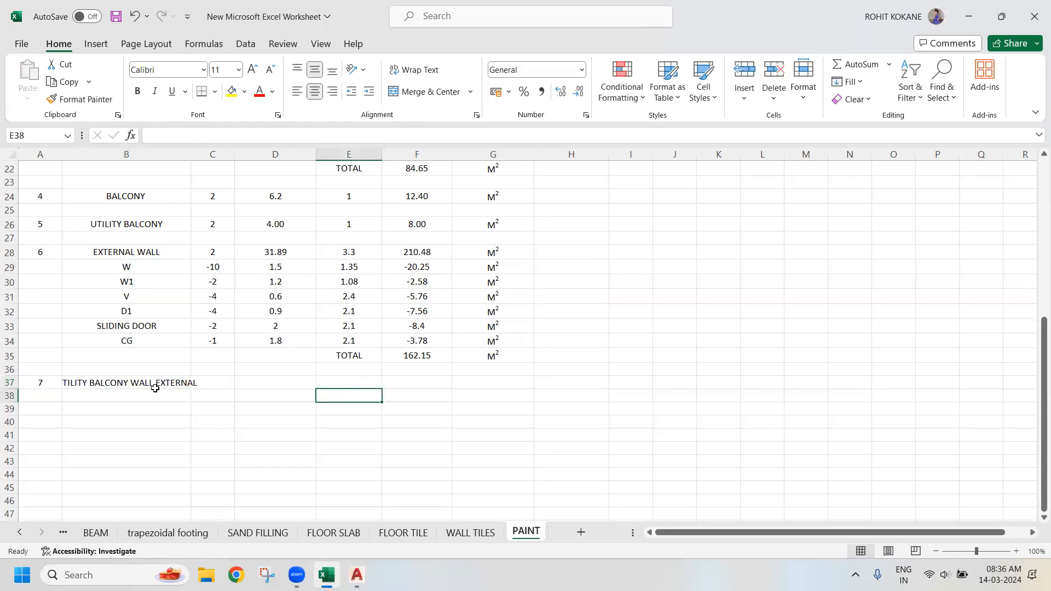
left_click_drag(191, 156, 214, 156)
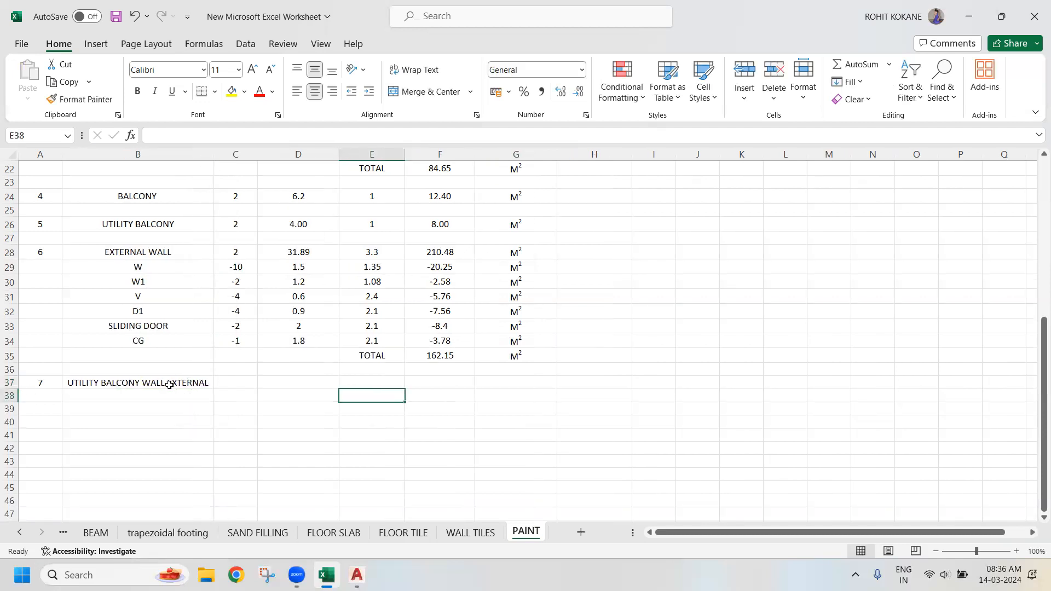
Set the count of the UTILITY BALCONY WALL EXTERNAL row to 2 in C37
left_click(229, 385)
type("-")
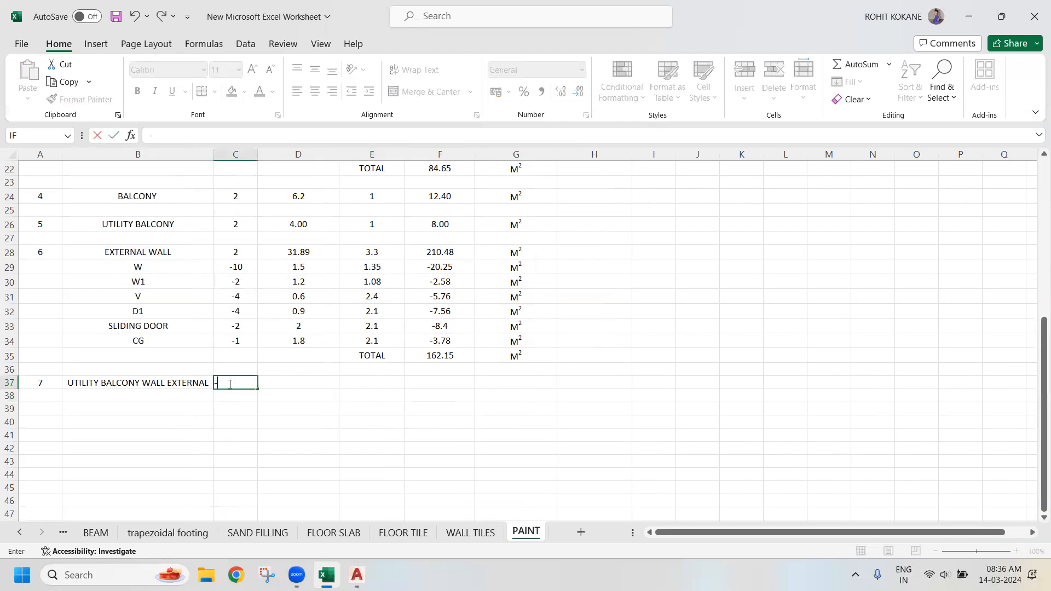
key("BackSpace")
key("Tab")
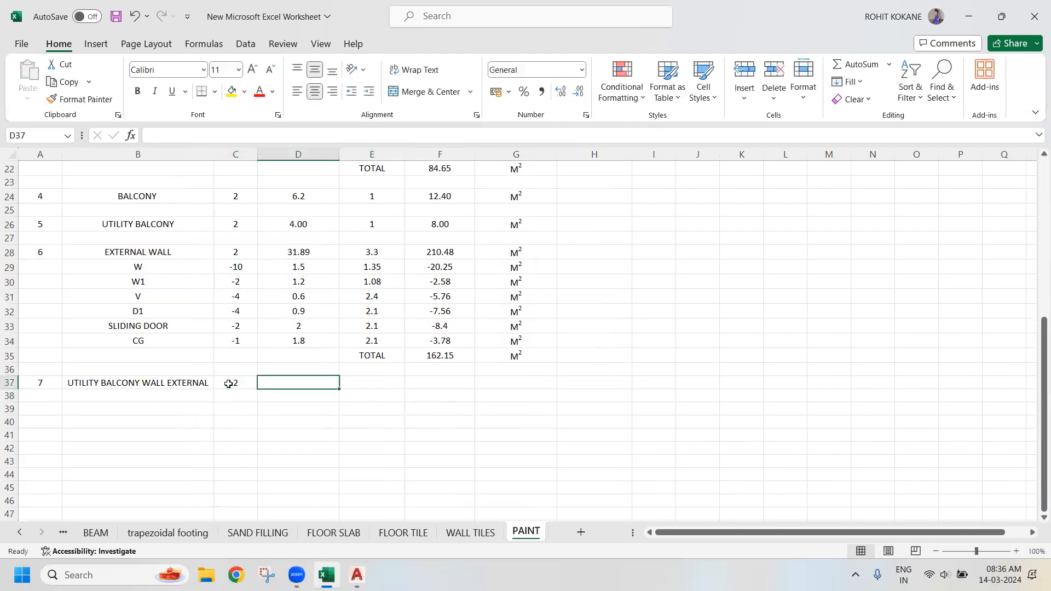
Switch to AutoCAD and trace a polyline along the three outer faces of the ground-floor utility balcony wall
left_click(356, 575)
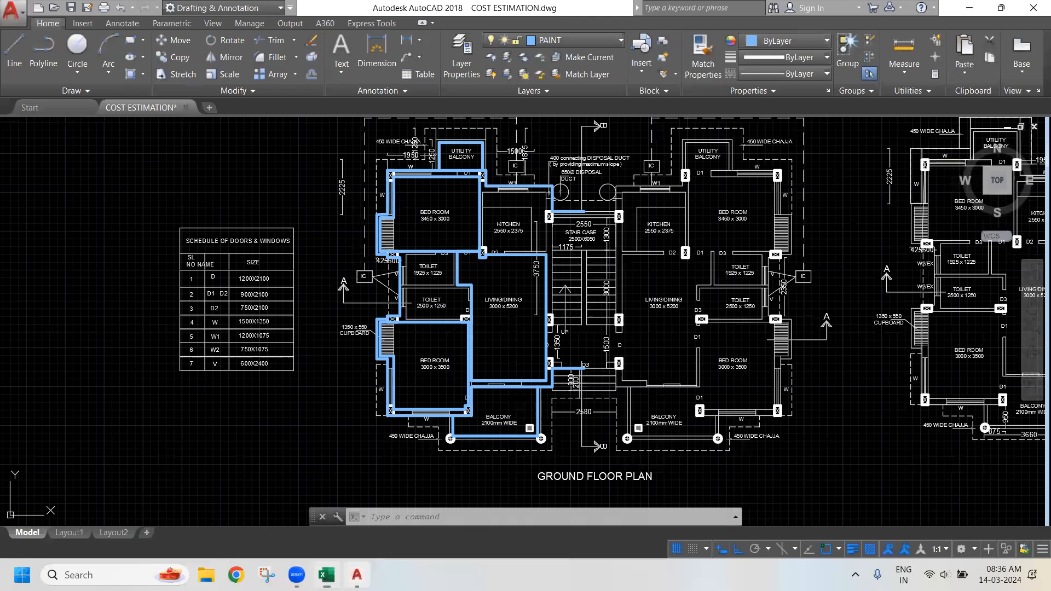
scroll(489, 126, "up", 4)
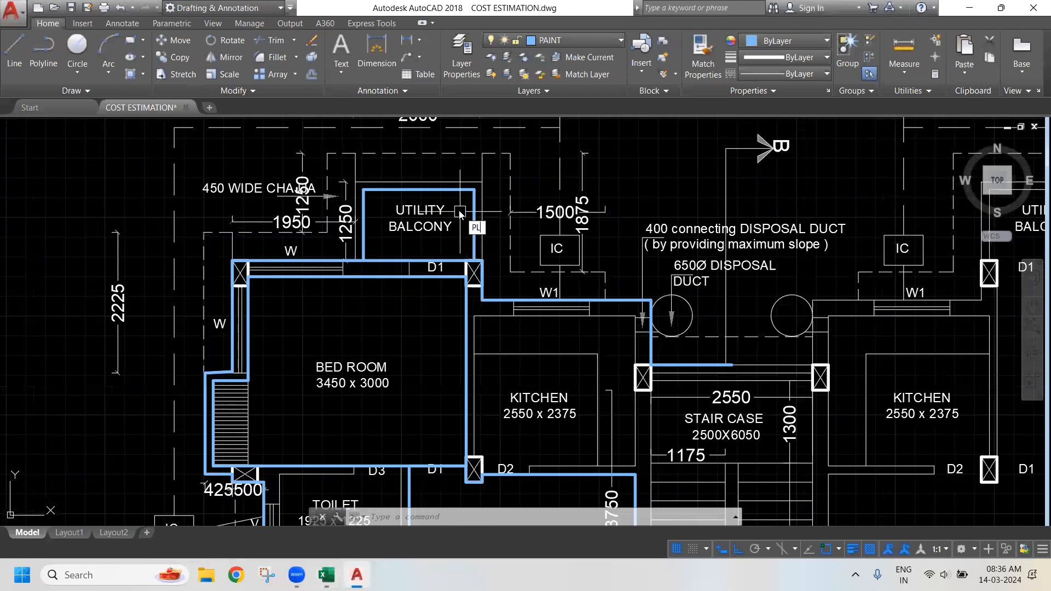
type("pl")
key("Return")
scroll(478, 237, "up", 4)
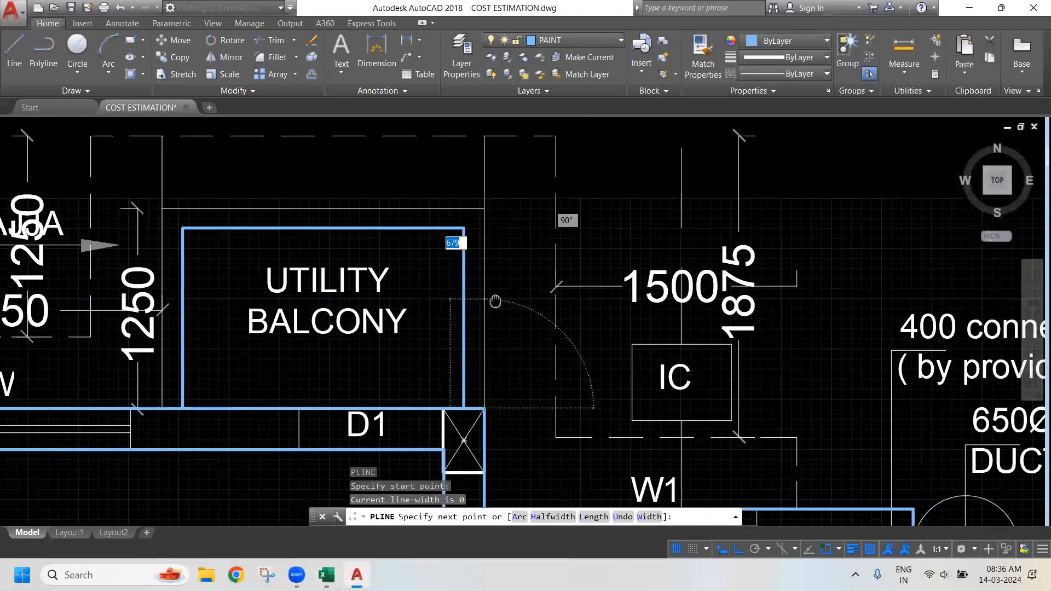
left_click(483, 214)
left_click(161, 213)
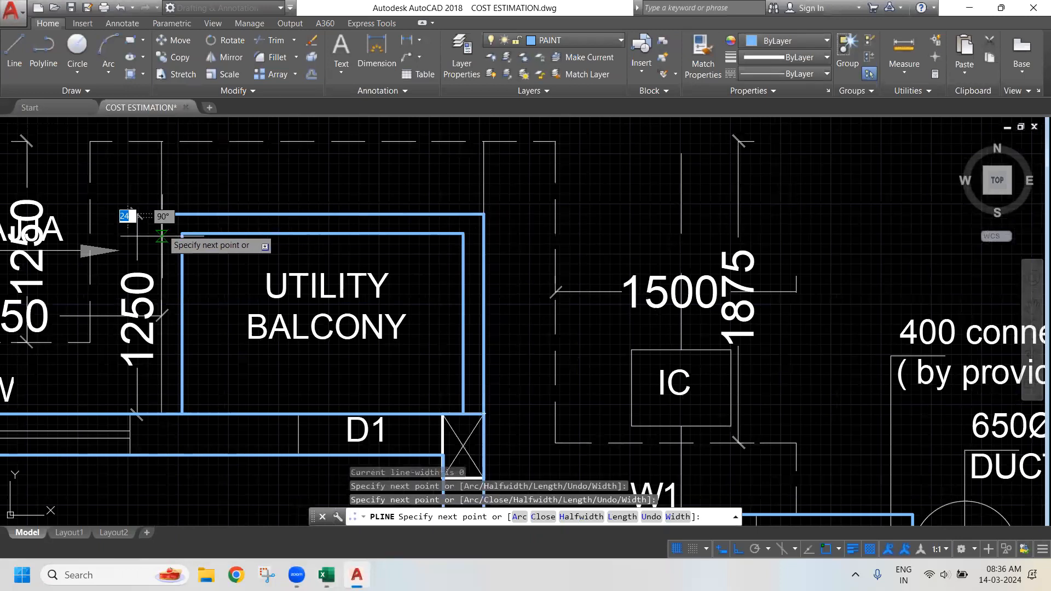
left_click(162, 414)
key("Escape")
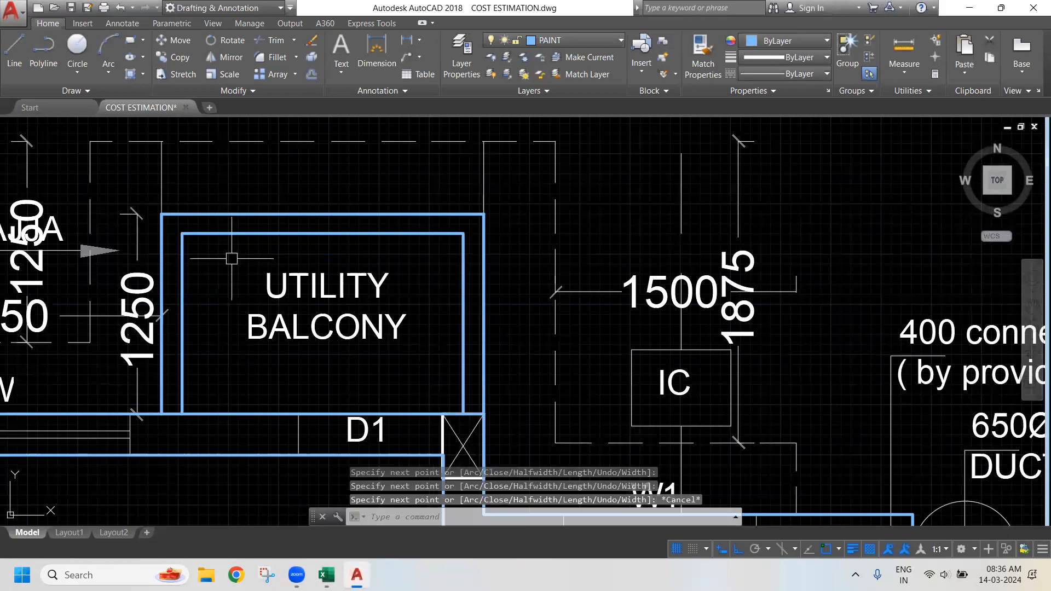
Examine the plinth beam layout and compare the utility balconies on the ground floor and typical floor plans
scroll(339, 346, "down", 2)
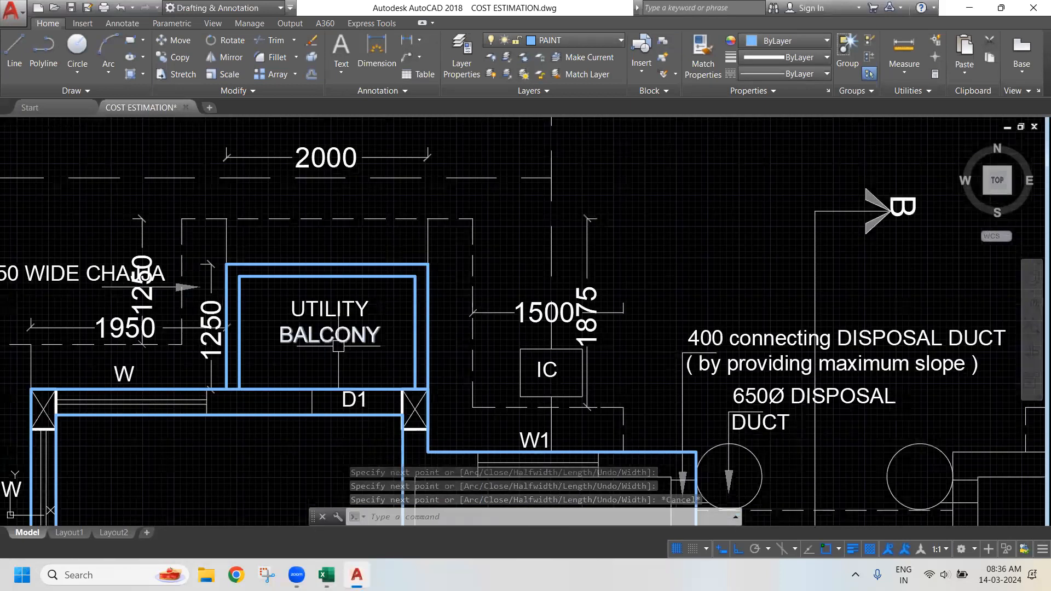
scroll(389, 307, "down", 3)
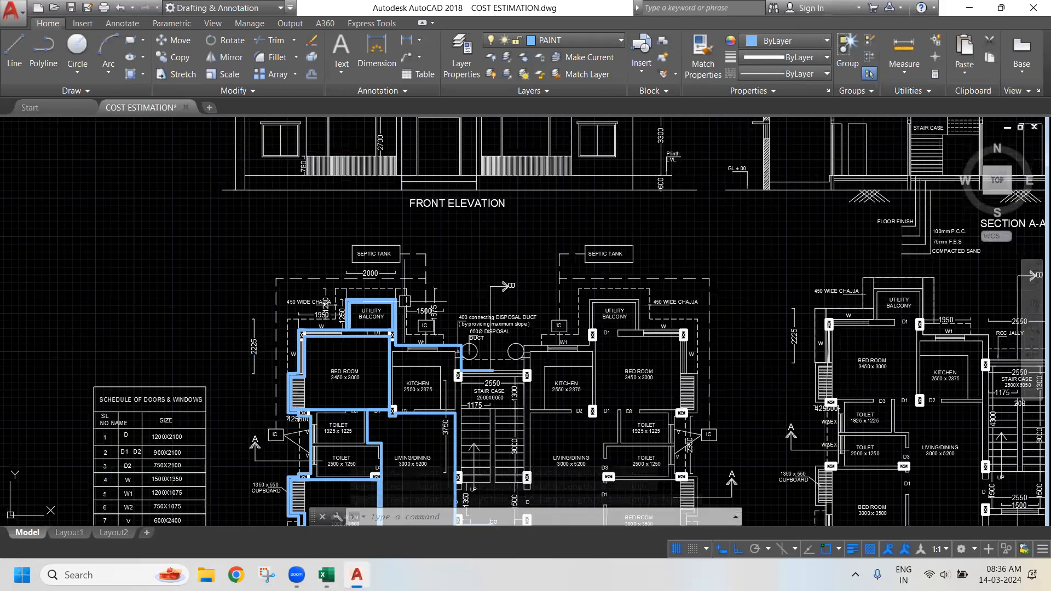
scroll(405, 301, "down", 3)
scroll(370, 482, "up", 5)
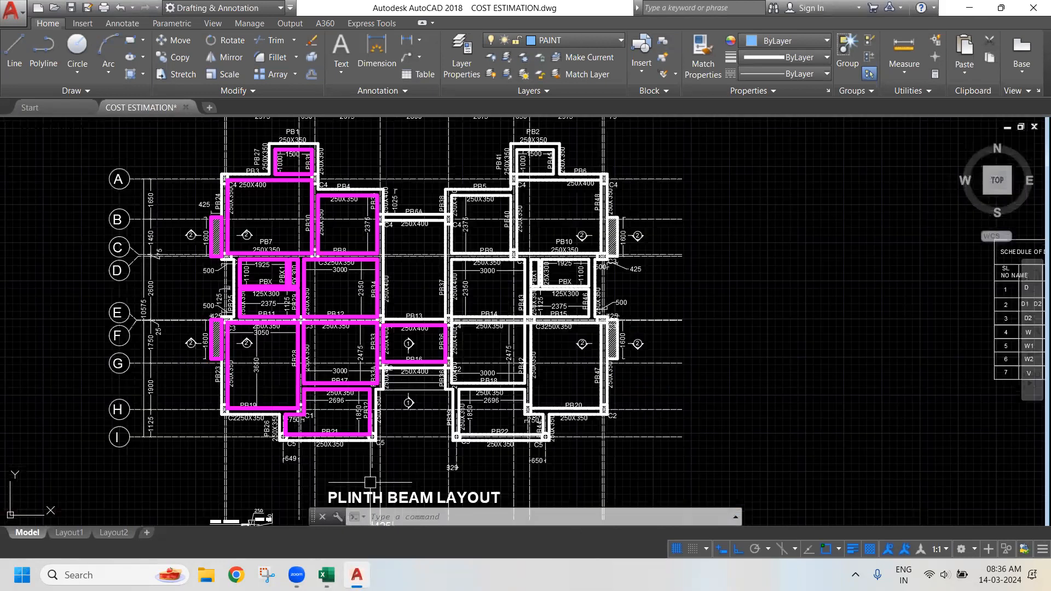
scroll(370, 482, "down", 3)
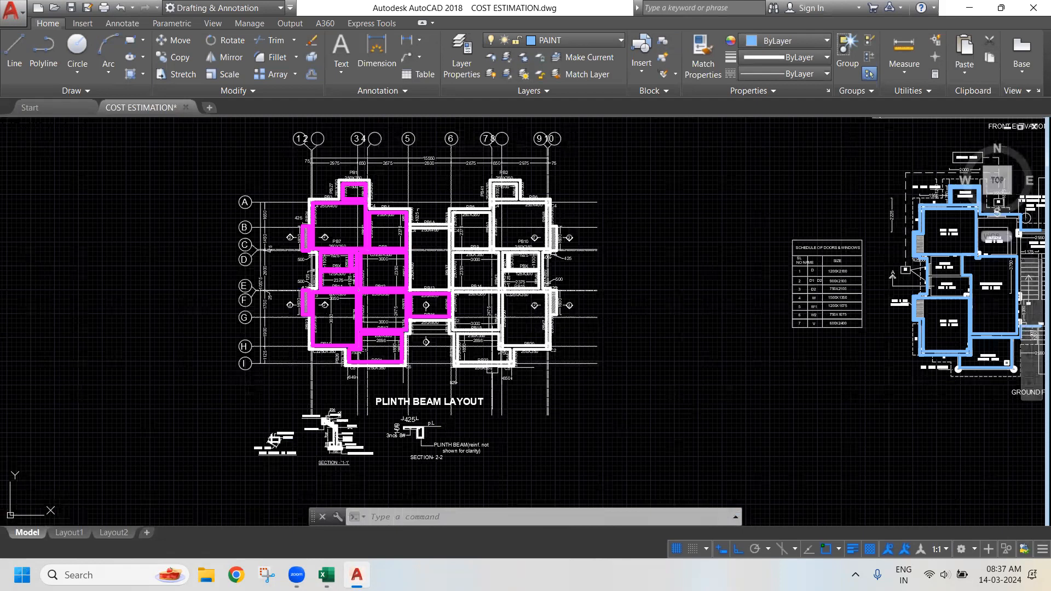
scroll(492, 370, "down", 3)
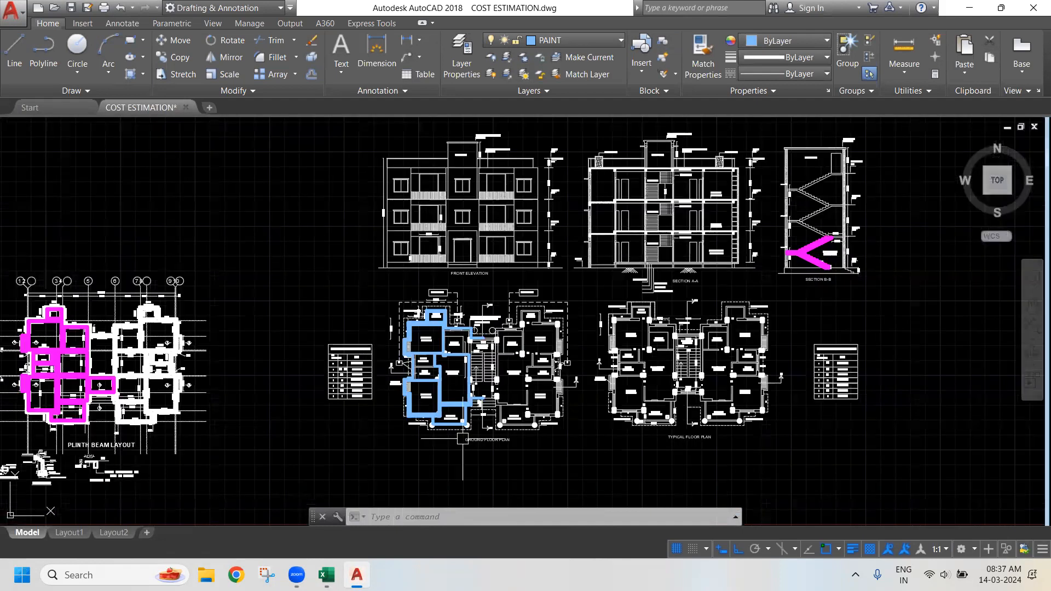
scroll(716, 374, "up", 4)
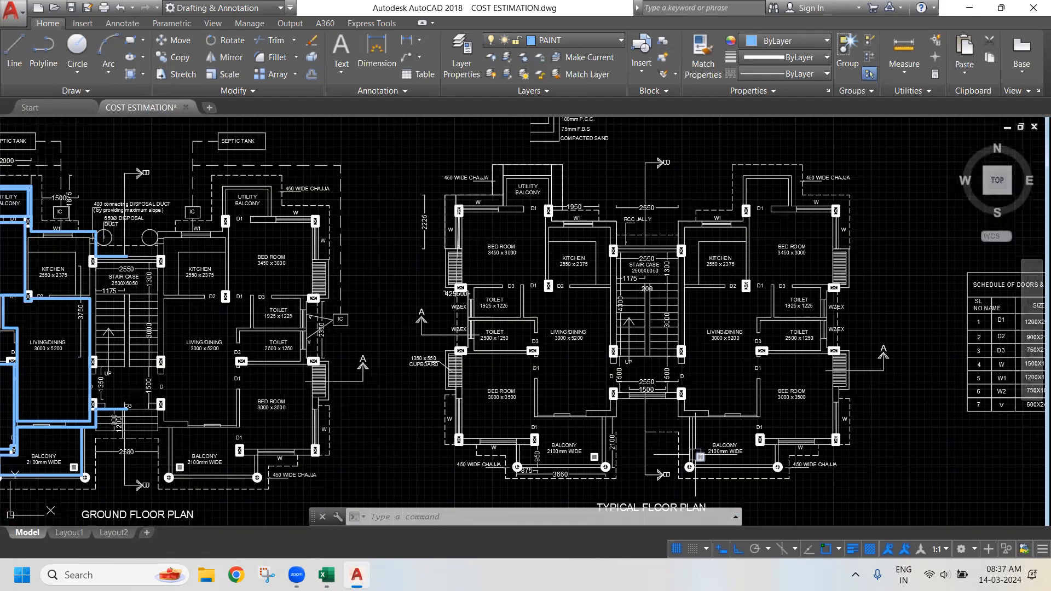
left_click_drag(695, 455, 680, 401)
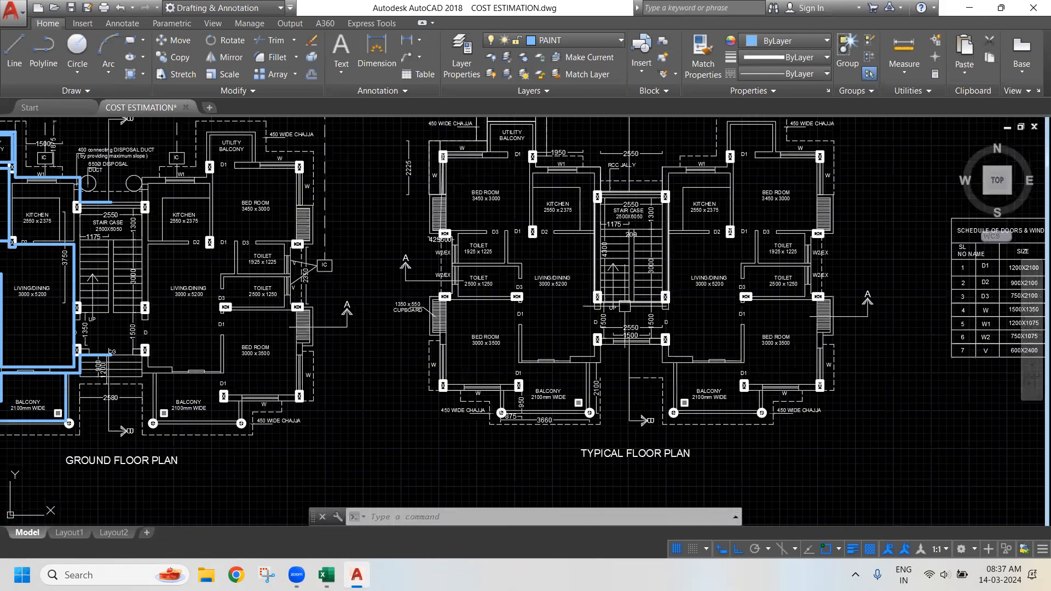
left_click_drag(504, 118, 413, 202)
scroll(412, 201, "up", 4)
scroll(456, 265, "down", 2)
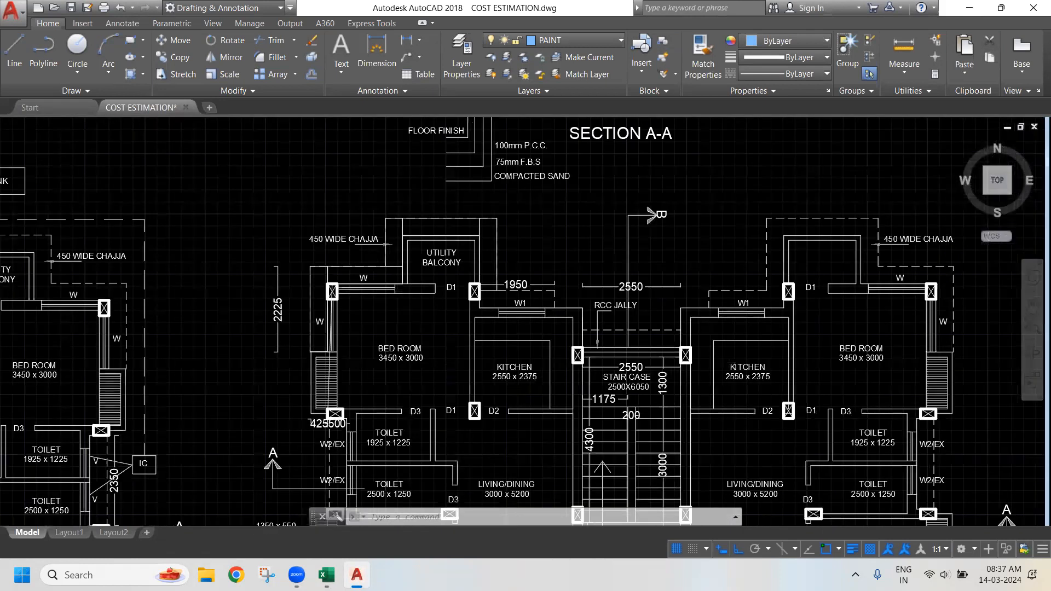
scroll(522, 322, "down", 2)
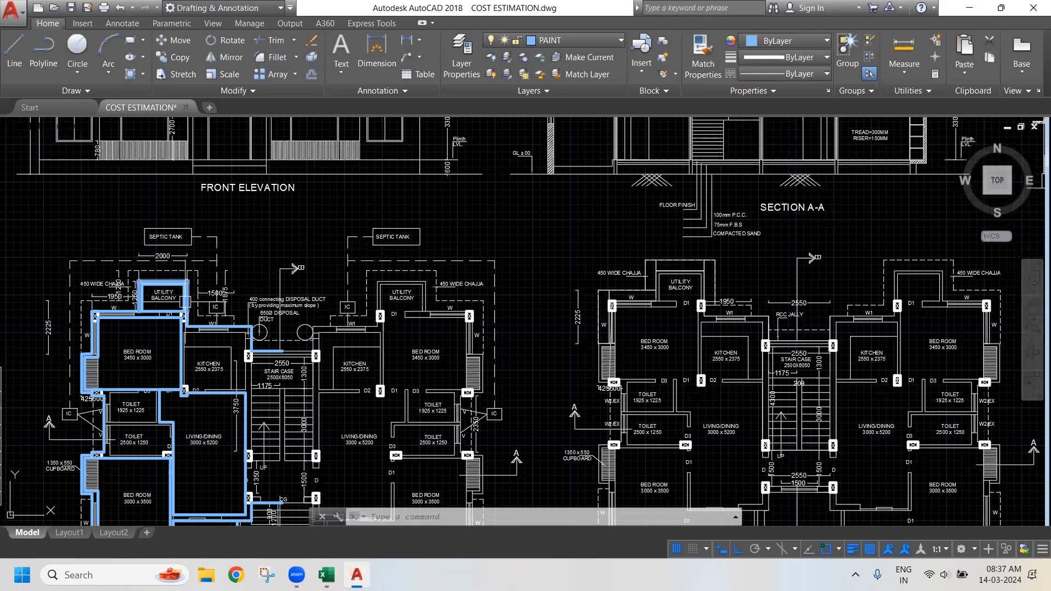
scroll(40, 284, "up", 2)
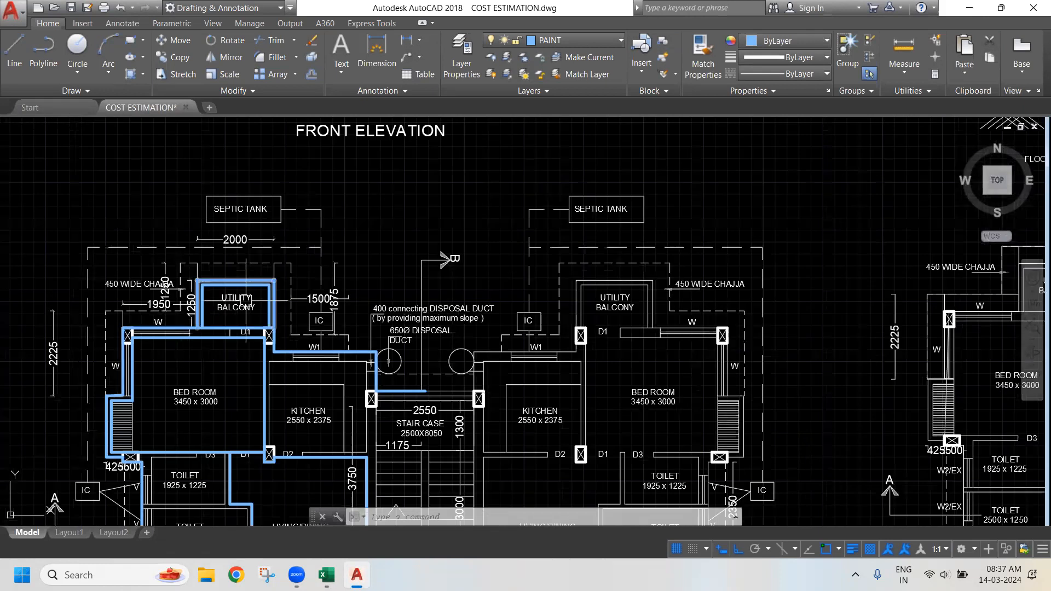
scroll(246, 301, "down", 2)
left_click_drag(265, 261, 197, 252)
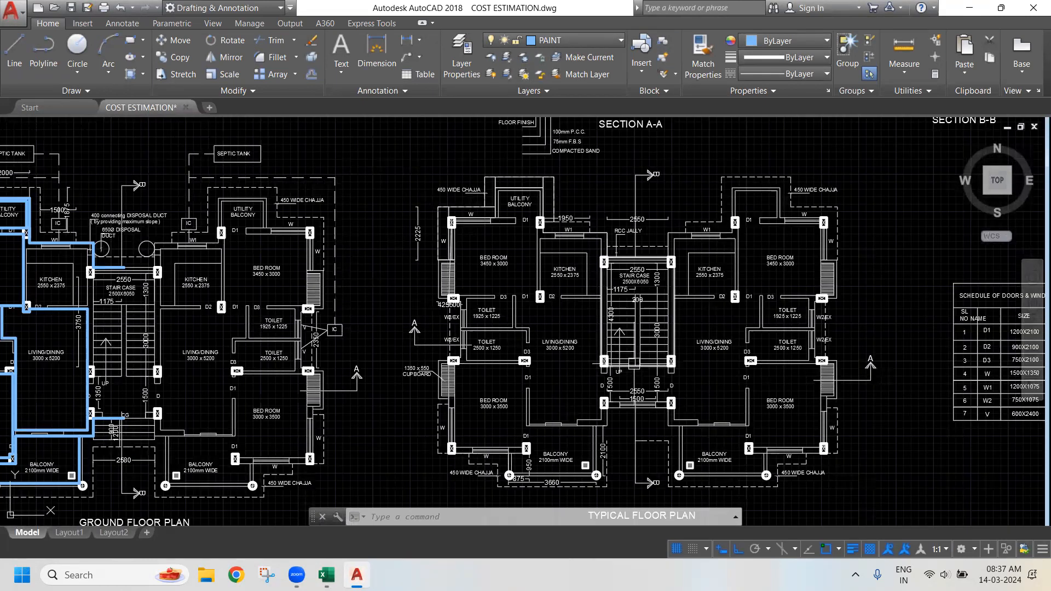
left_click_drag(609, 258, 571, 305)
scroll(463, 400, "down", 2)
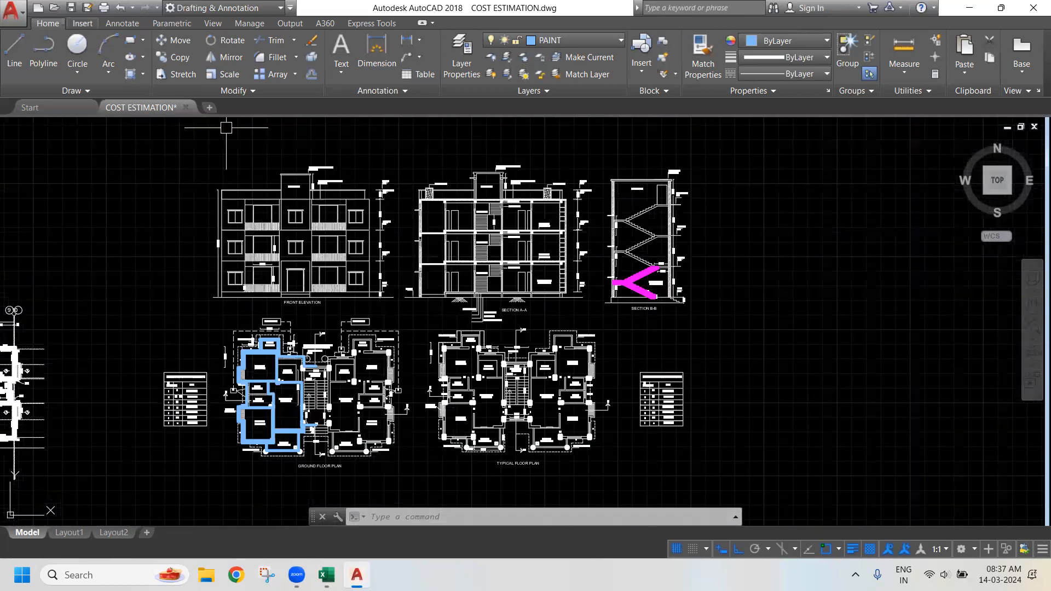
Start a PDF import and open the RESIDENTIAL BUILDING file from the Desktop
left_click(83, 23)
left_click(507, 53)
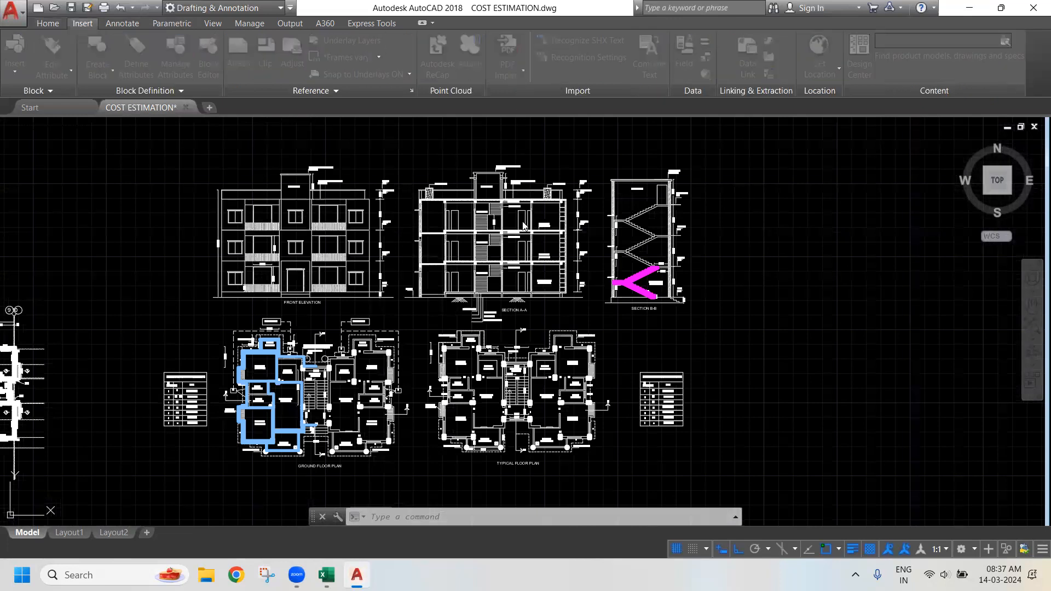
left_click(442, 357)
scroll(442, 357, "down", 4)
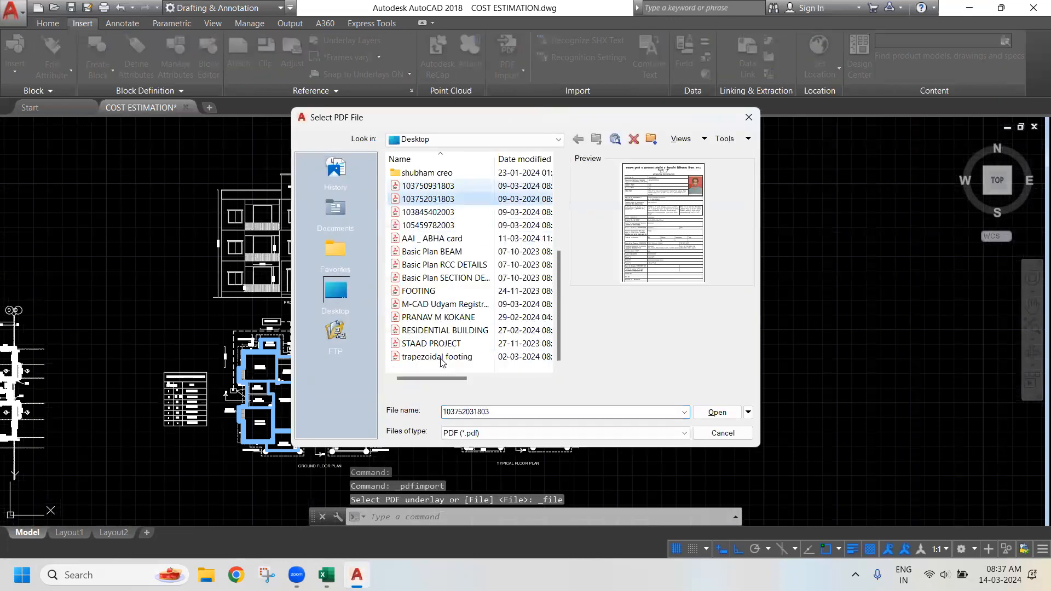
left_click(445, 331)
left_click(717, 412)
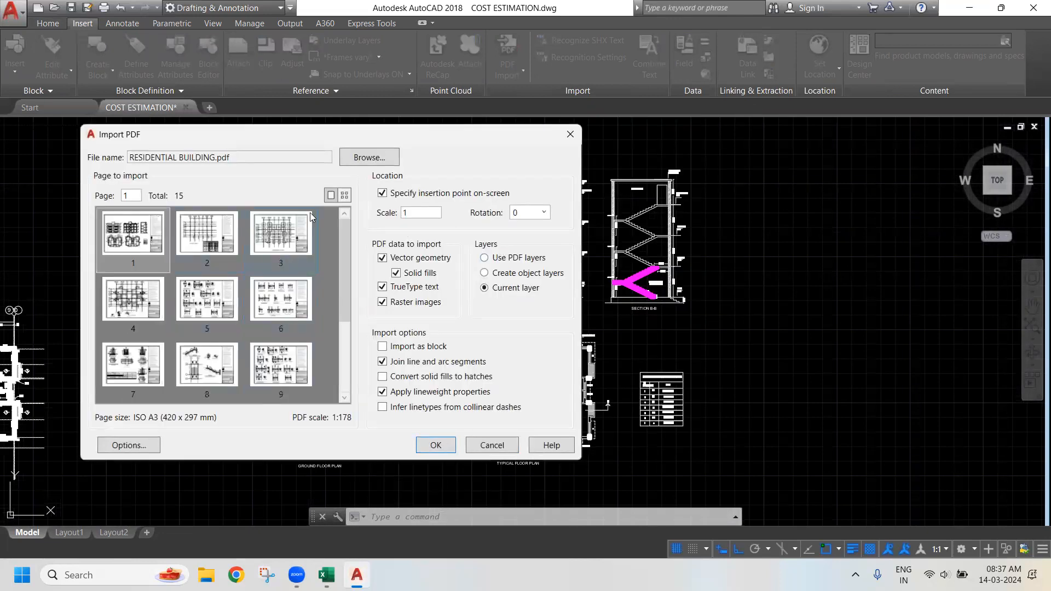
Preview the PDF one page at a time and select page 11, the TYPICAL FLOOR BEAM LAYOUT
left_click(331, 196)
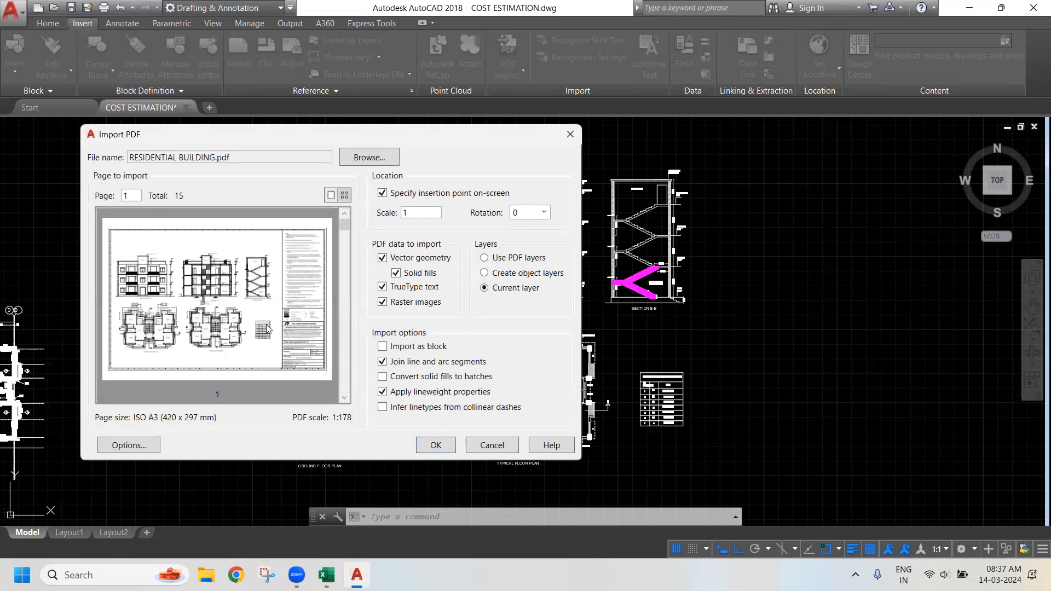
left_click(345, 398)
left_click(345, 398)
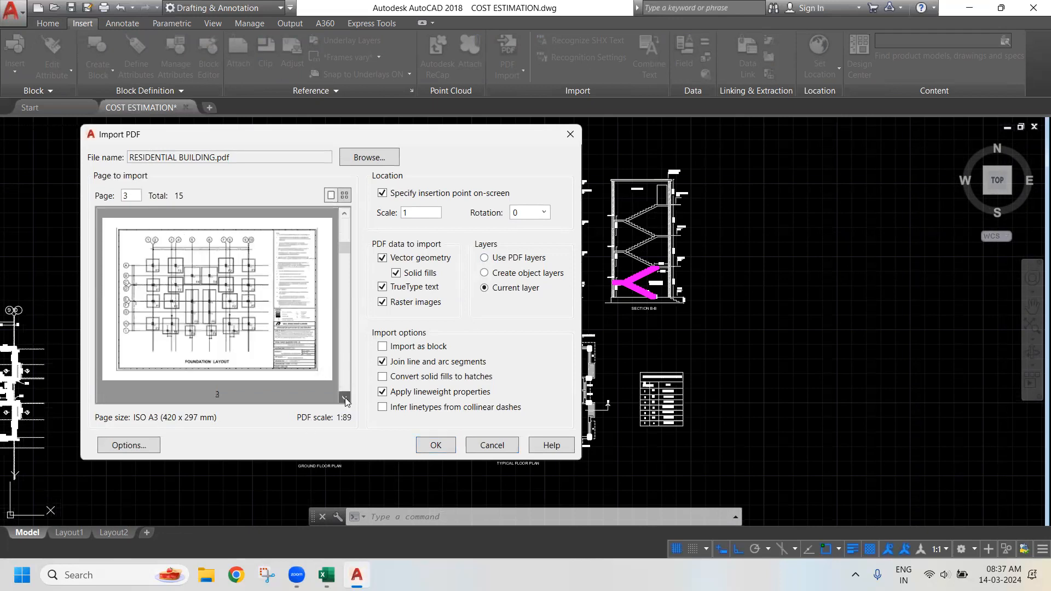
left_click(345, 398)
left_click(345, 399)
left_click(344, 398)
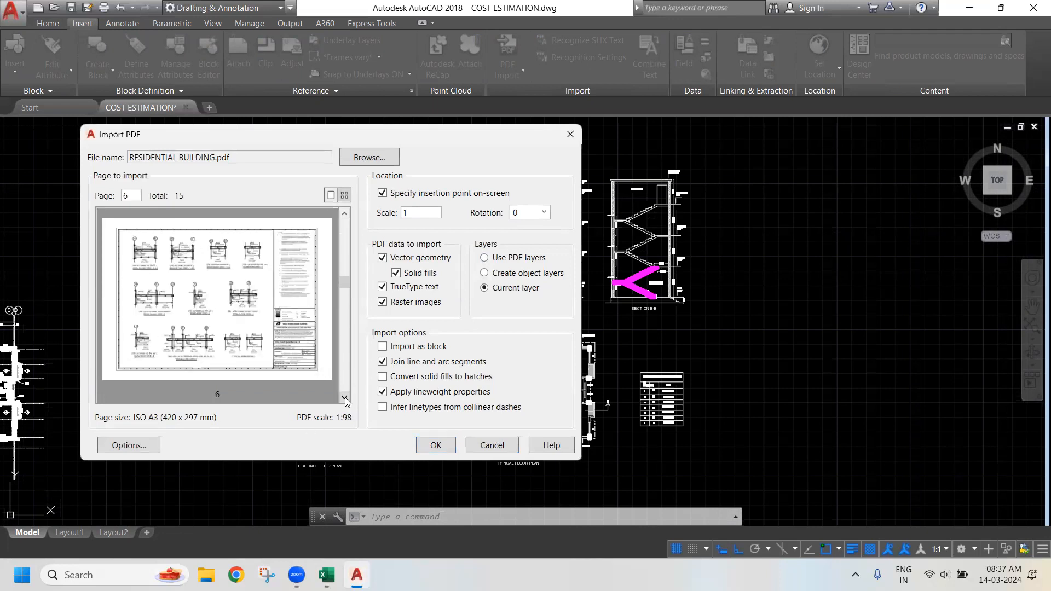
left_click(345, 398)
left_click(345, 398)
left_click(345, 398)
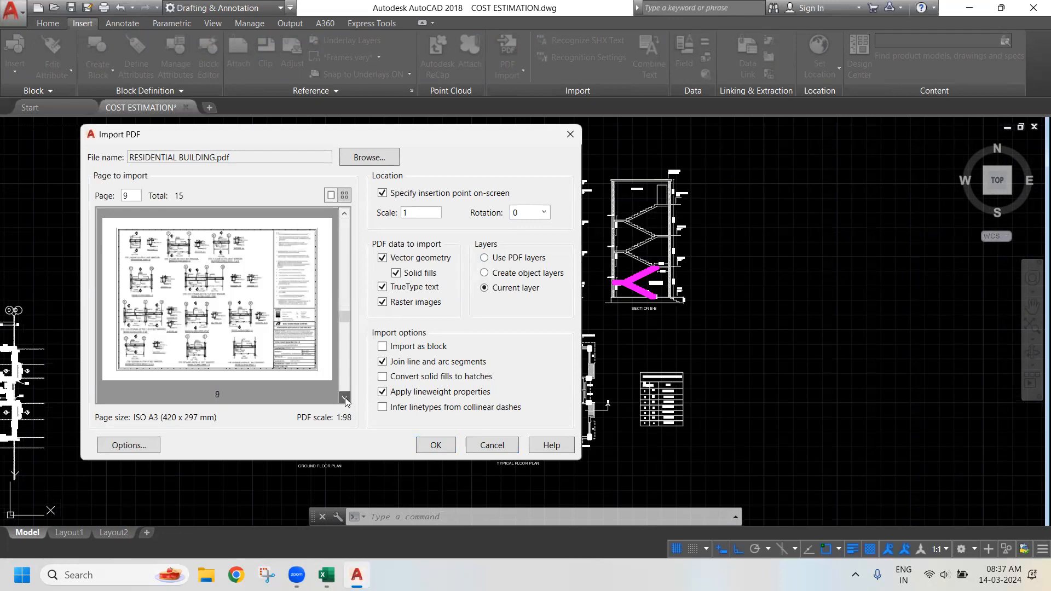
left_click(345, 399)
left_click(345, 399)
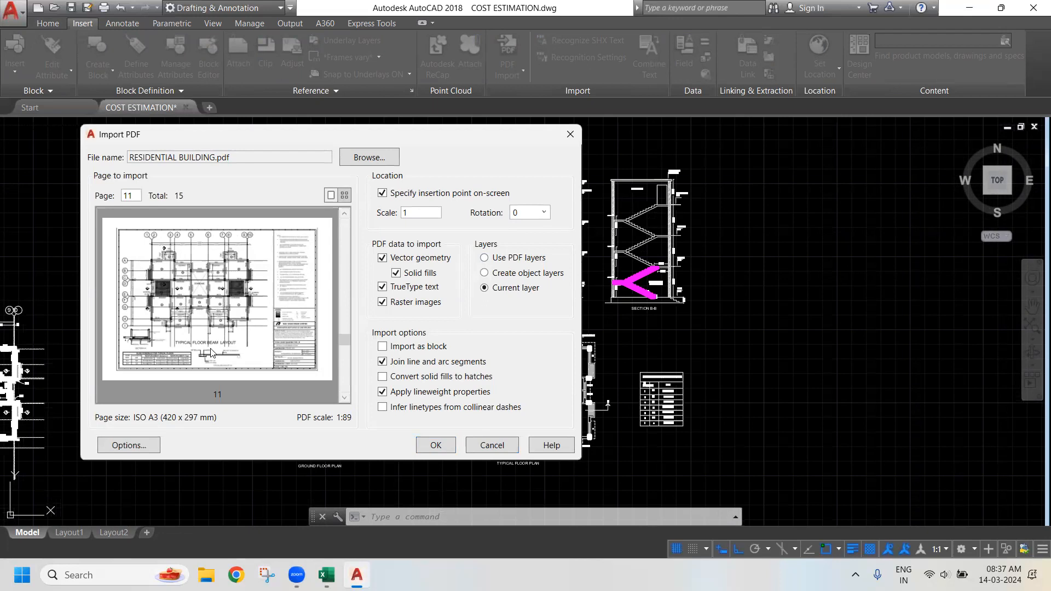
Import the selected PDF page at scale 1 into the empty area right of the existing plans
left_click(444, 450)
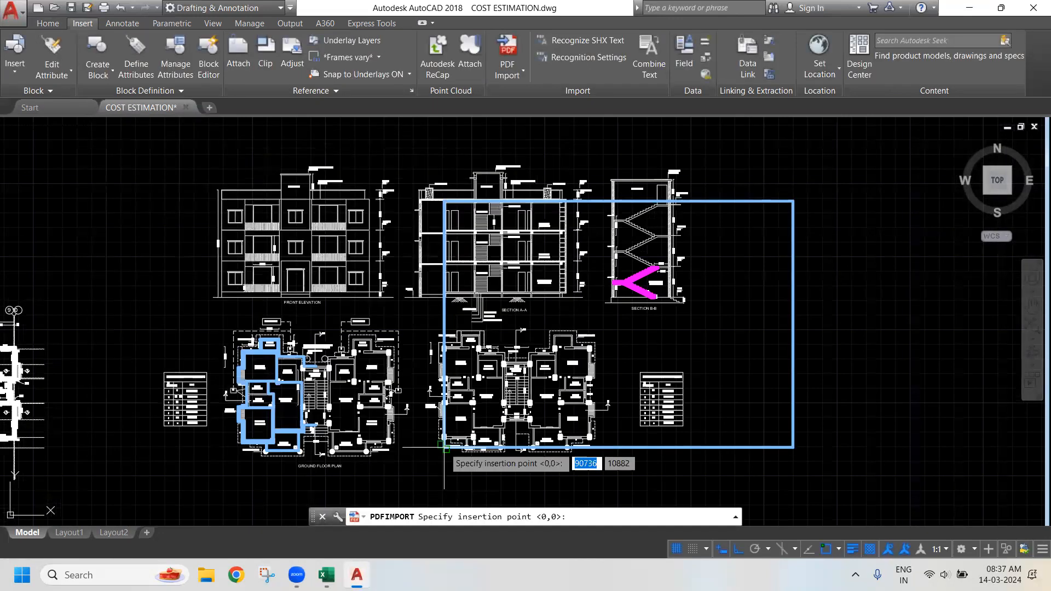
scroll(679, 415, "down", 5)
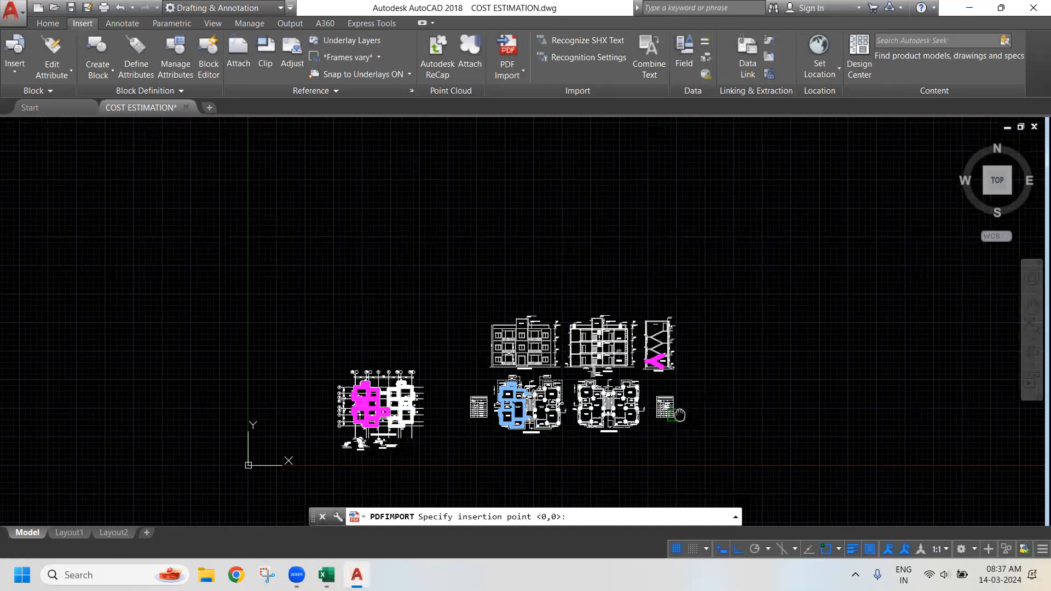
left_click_drag(679, 415, 507, 416)
left_click(515, 416)
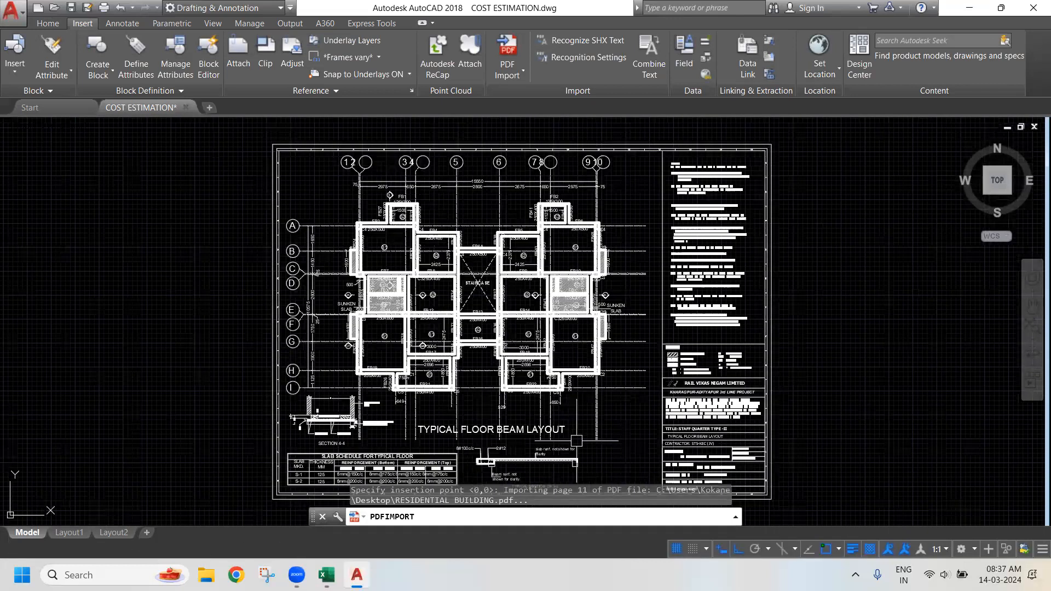
Delete the sheet border, notes and title block of the imported beam layout page
scroll(787, 295, "down", 4)
left_click(858, 193)
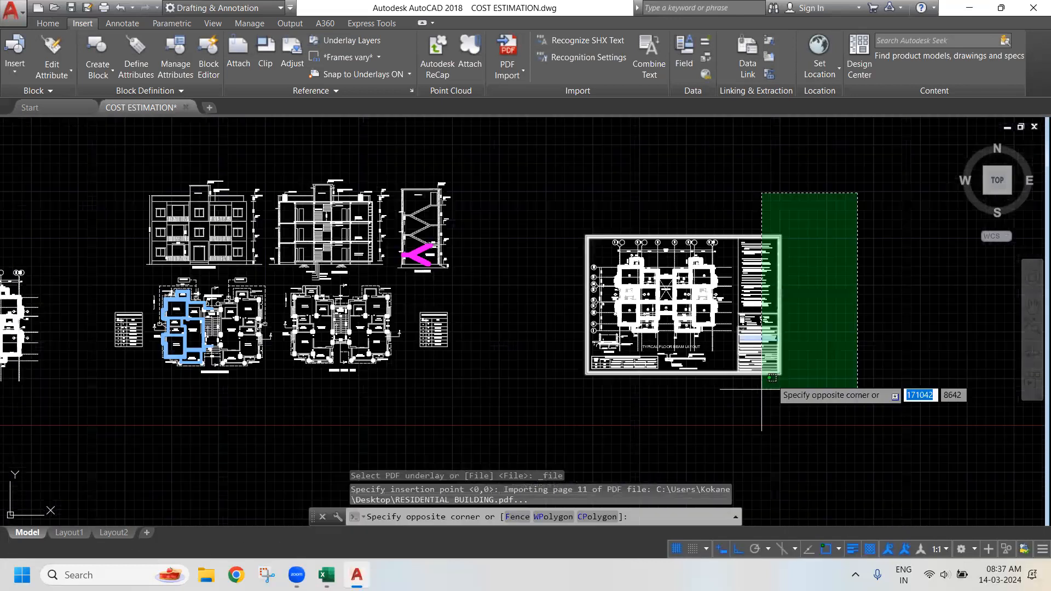
left_click(761, 389)
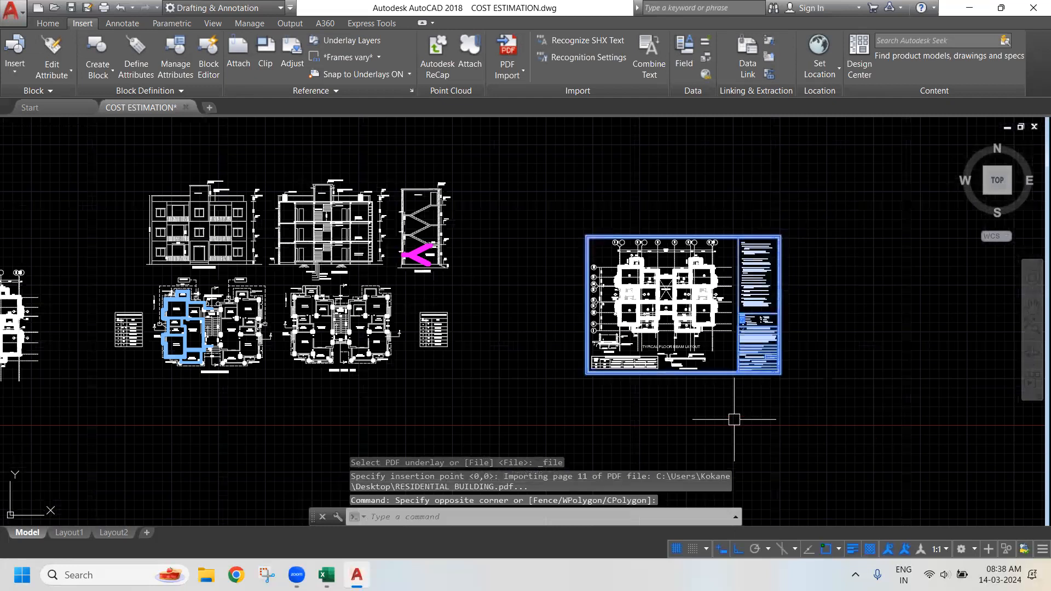
key("Delete")
Delete the leftover border marks above the imported beam layout
left_click(557, 197)
scroll(734, 230, "up", 3)
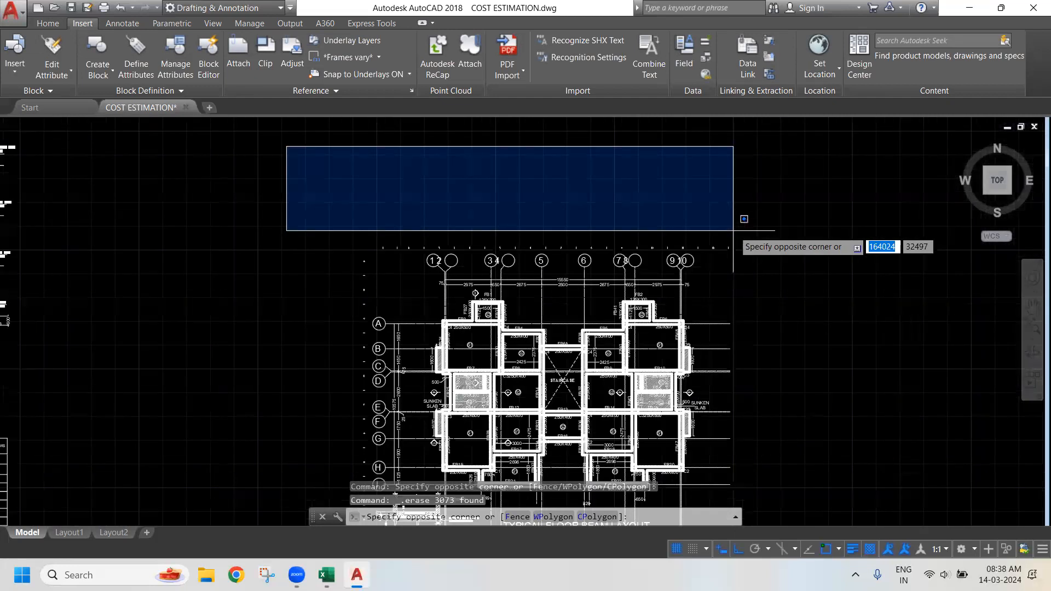
left_click(776, 248)
key("Delete")
Delete the leftover border marks left of and below the imported beam layout
left_click(286, 236)
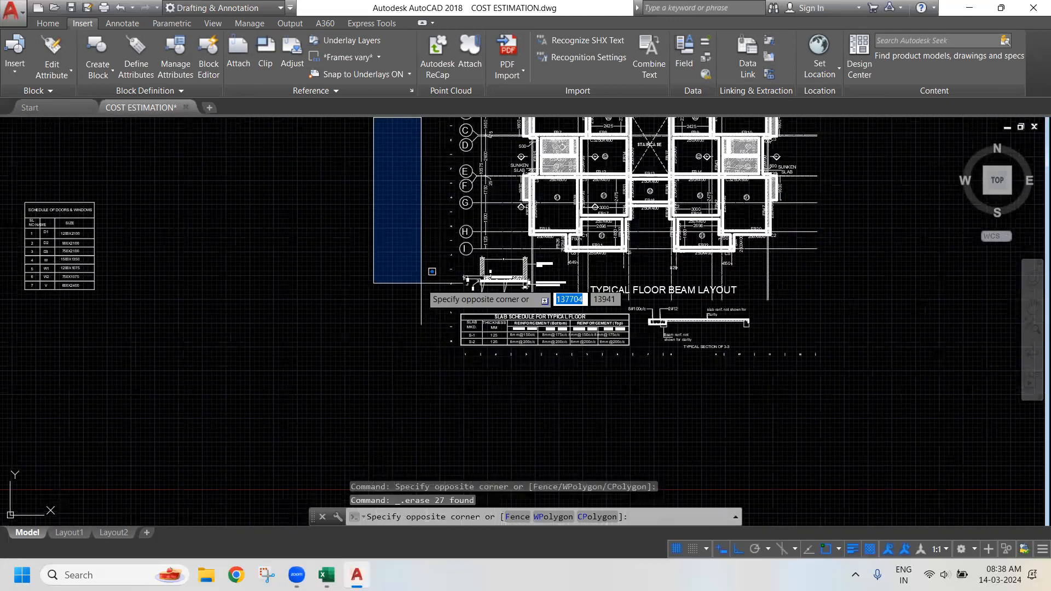
left_click(459, 349)
key("Delete")
left_click(451, 352)
left_click(913, 428)
key("Delete")
Delete the remaining border marks beside the imported beam layout and check the cleaned plan
mouse_move(685, 353)
left_mouse_down()
mouse_move(675, 397)
mouse_move(632, 460)
left_mouse_up()
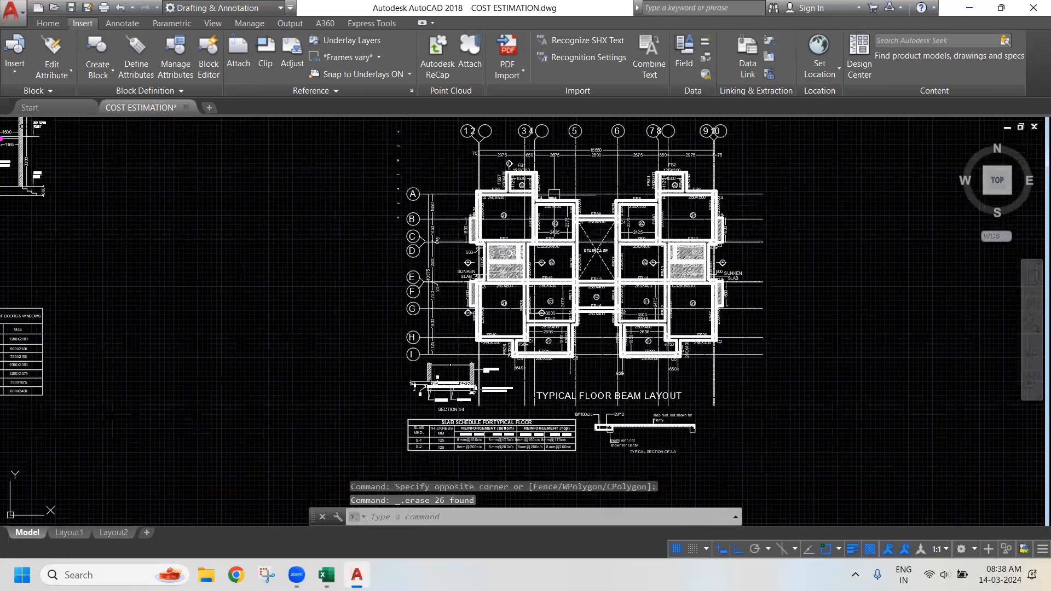
scroll(497, 267, "down", 2)
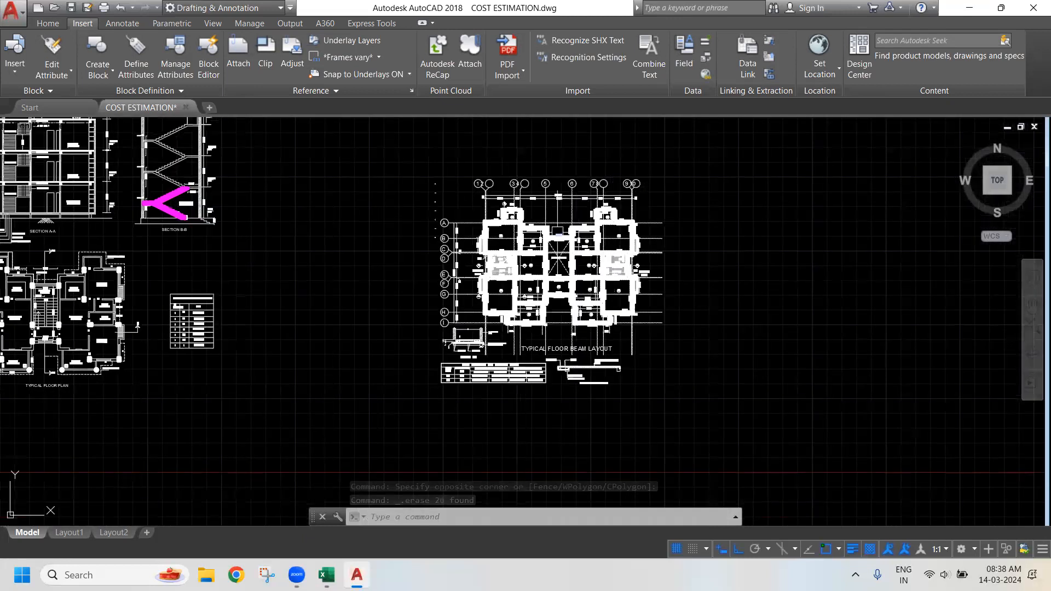
scroll(559, 226, "up", 4)
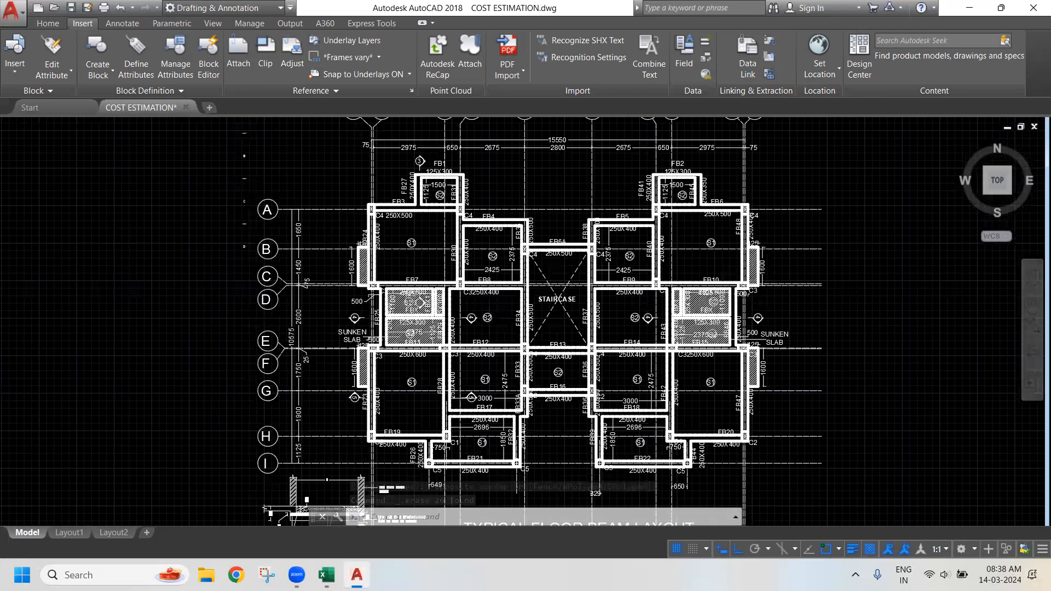
scroll(564, 228, "up", 2)
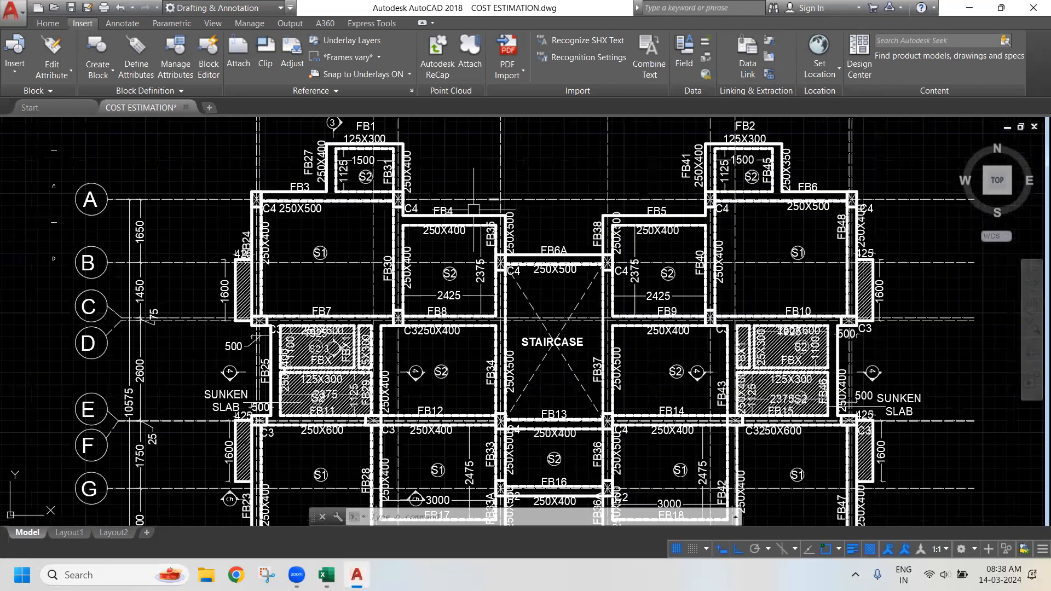
Convert the whole imported layout into a block named TYPICAL FLOOR BEAM LAYOUT, with its base point beside the plan's upper-left corner
scroll(473, 209, "down", 5)
scroll(589, 241, "down", 3)
key("b")
key("Return")
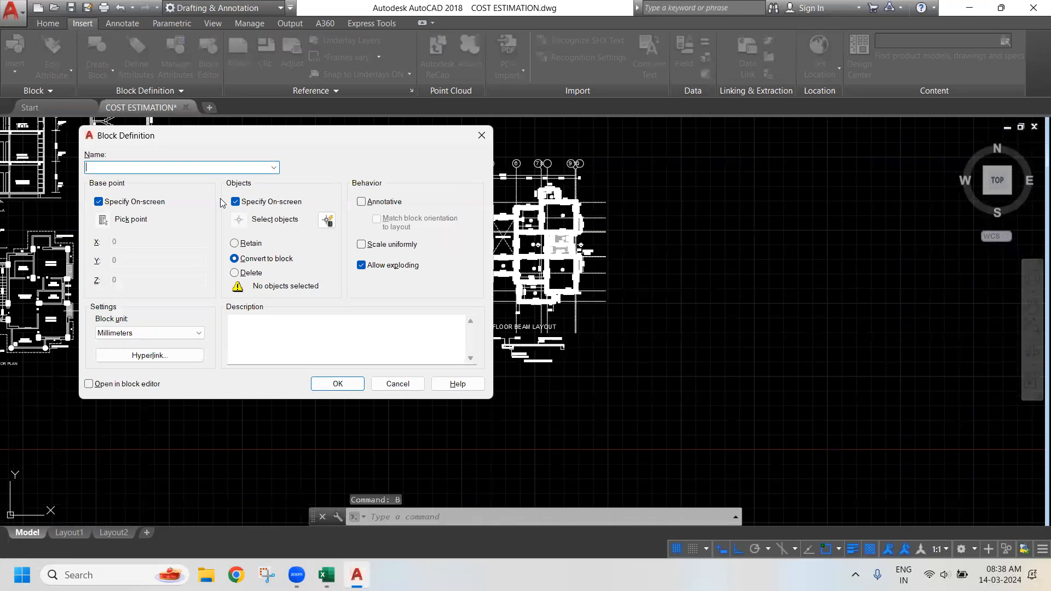
type("TYPIC")
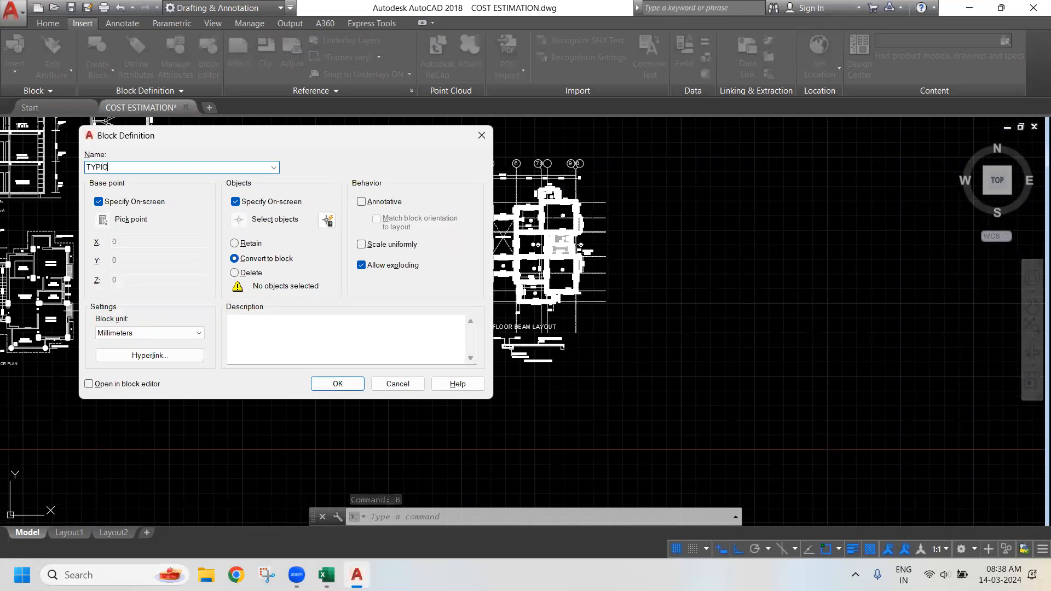
type("AL FLOOR B")
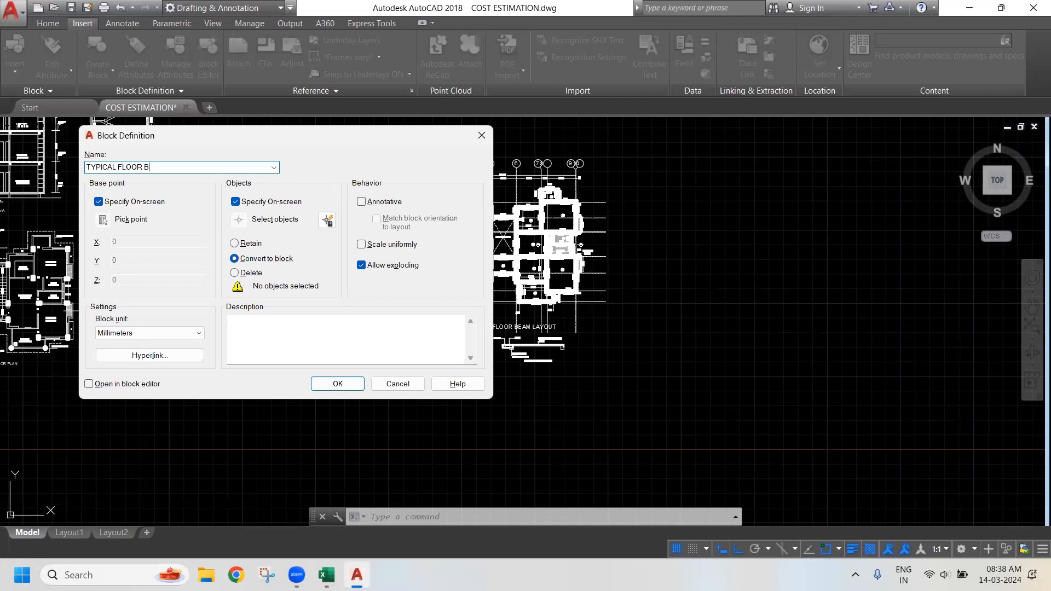
type("EAM LAYOUT")
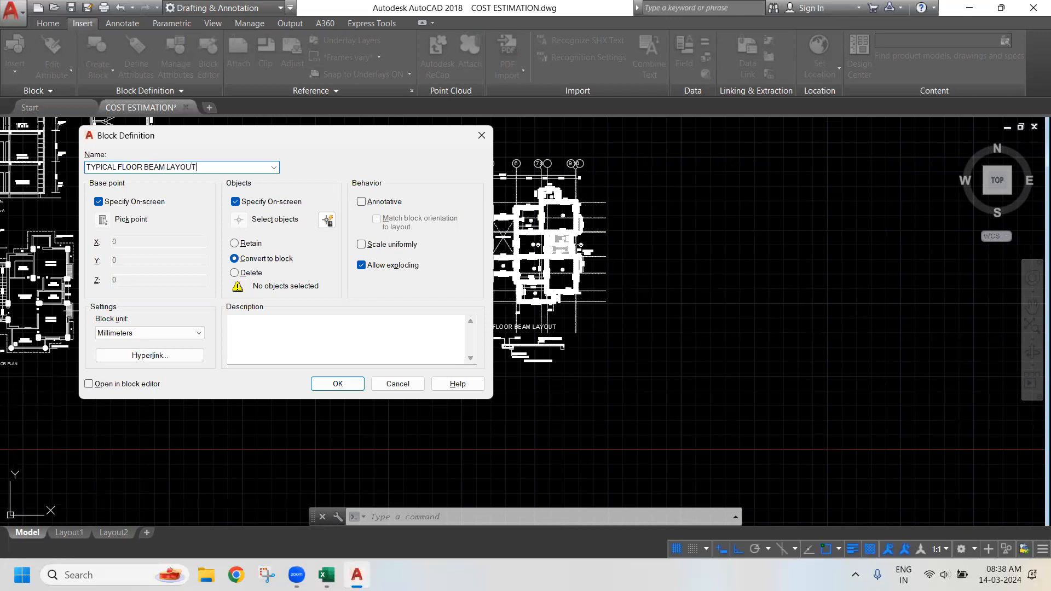
left_click(337, 384)
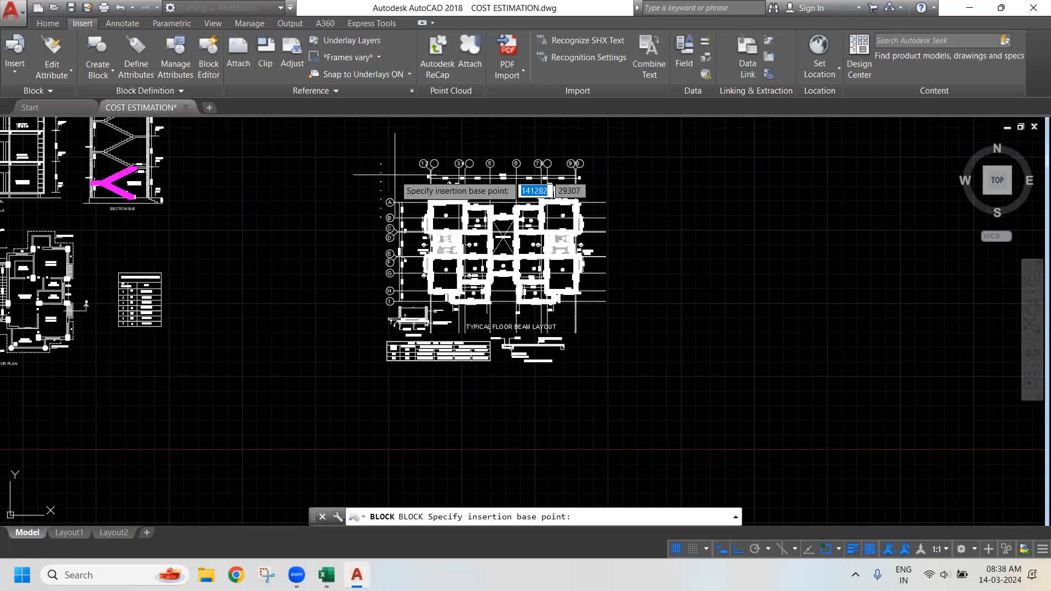
left_click(381, 181)
left_click(325, 136)
left_click(865, 465)
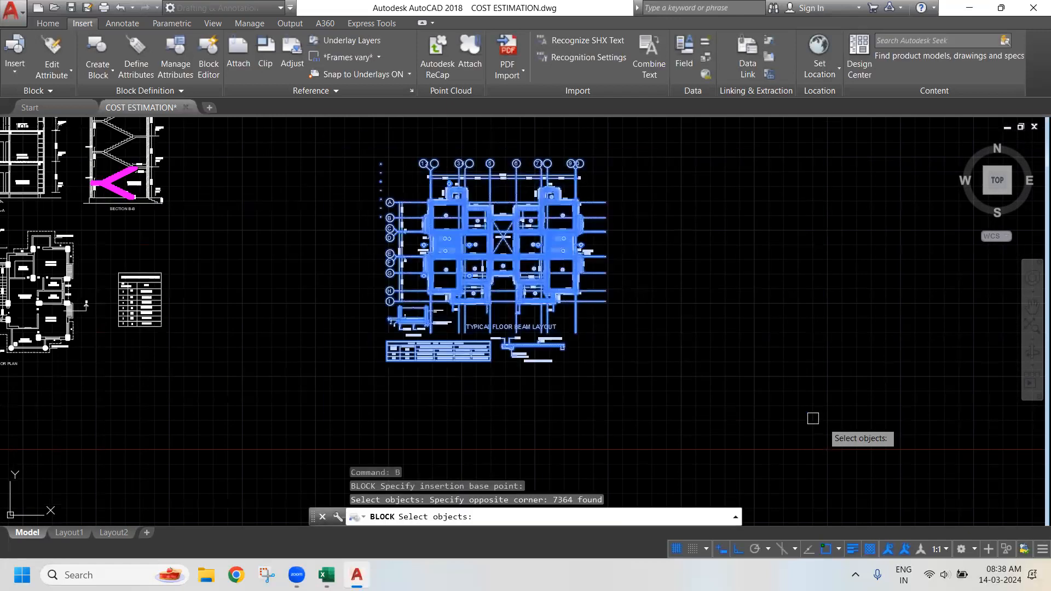
key("Return")
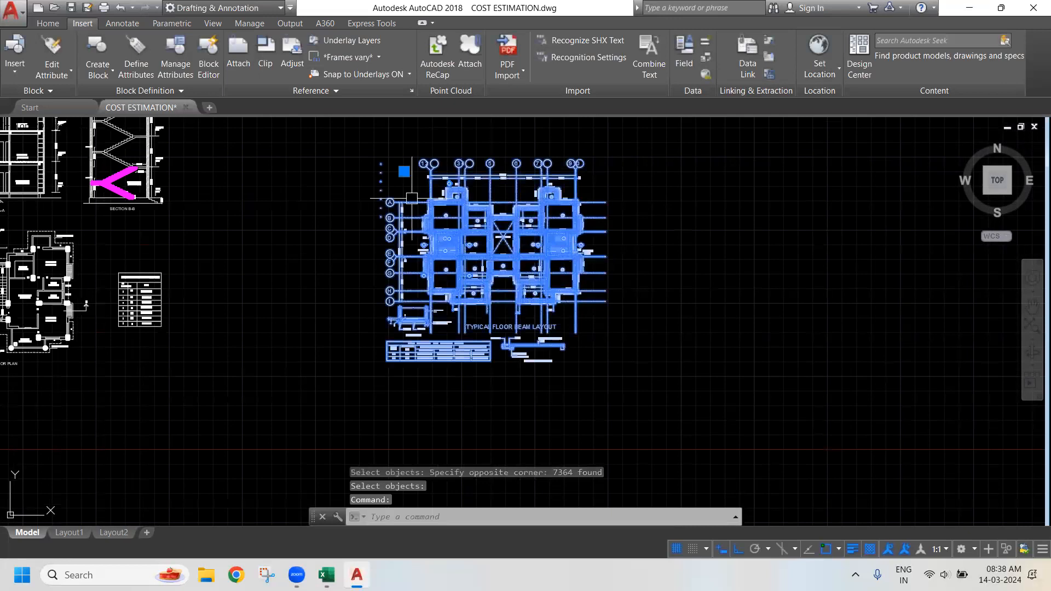
Examine the names and sizes of the beams around the utility balcony in the typical floor beam layout, especially FB1
scroll(493, 222, "up", 4)
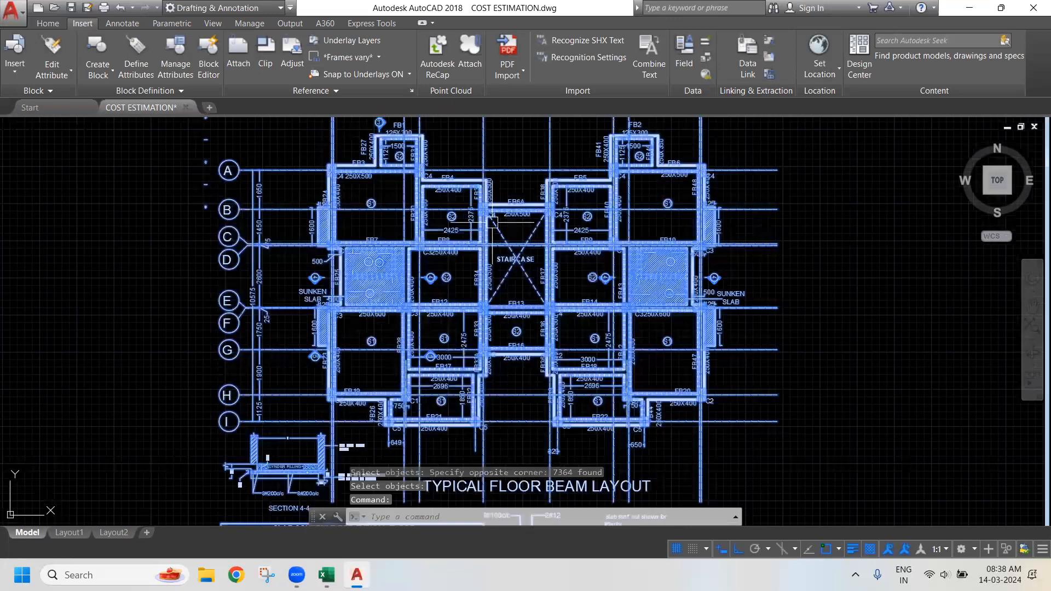
scroll(417, 172, "up", 4)
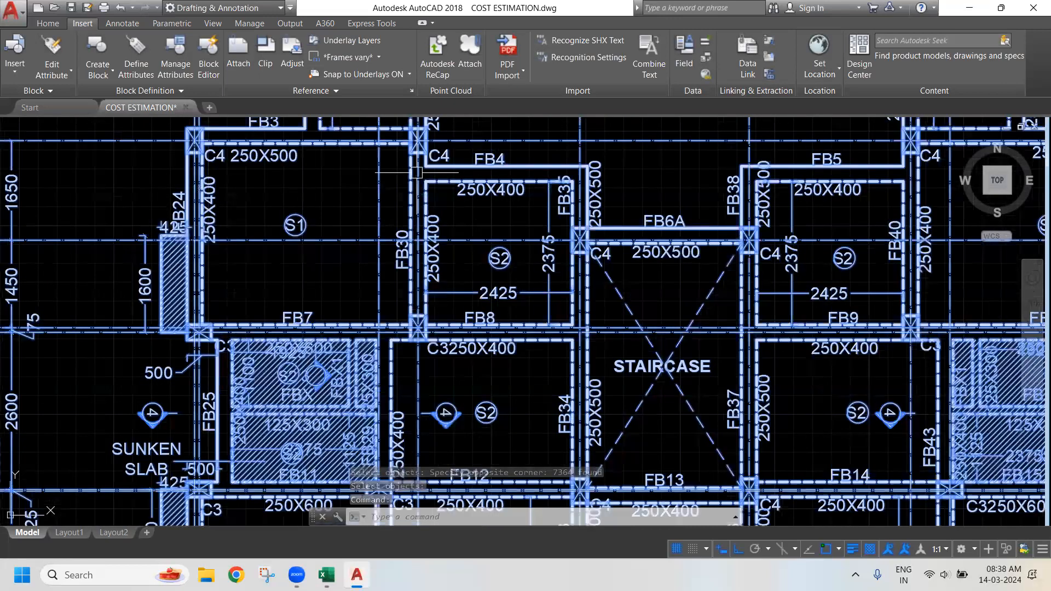
scroll(417, 172, "down", 2)
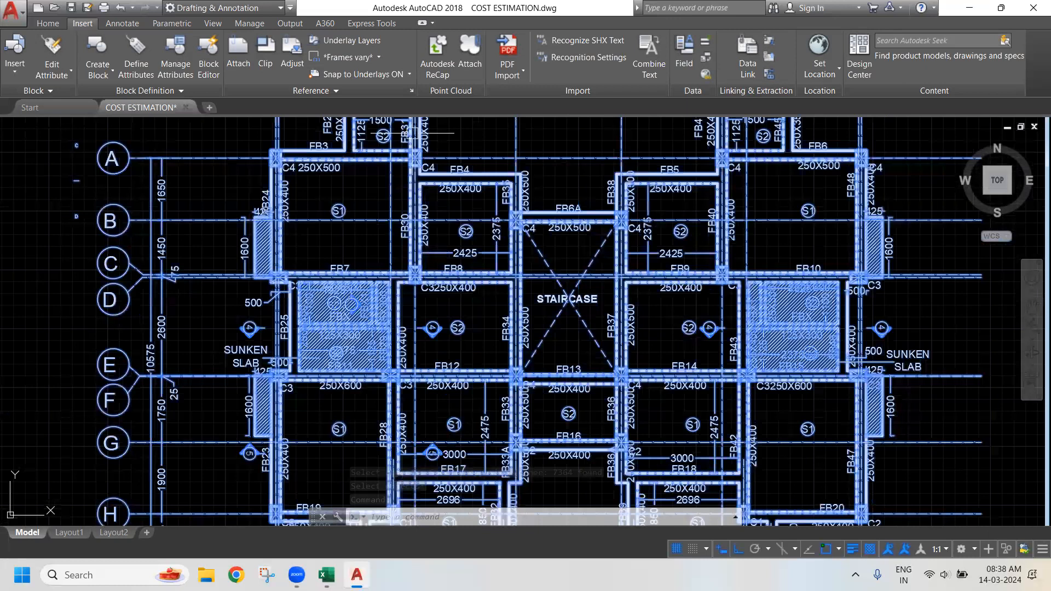
left_click_drag(413, 133, 410, 240)
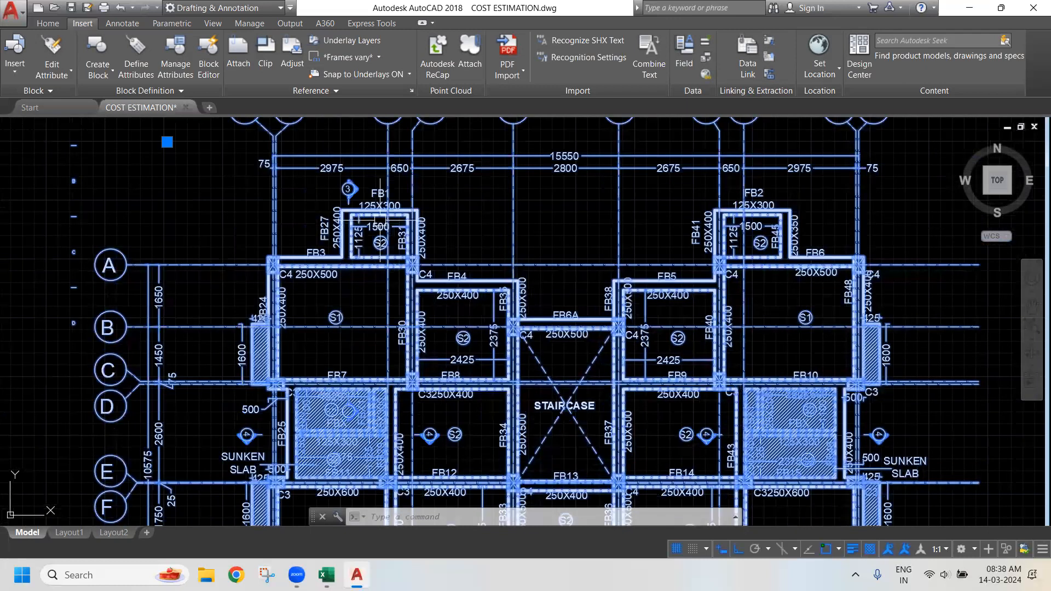
scroll(379, 217, "up", 2)
scroll(379, 217, "down", 3)
mouse_move(449, 247)
left_mouse_down()
mouse_move(859, 323)
mouse_move(430, 280)
left_mouse_up()
scroll(489, 236, "up", 6)
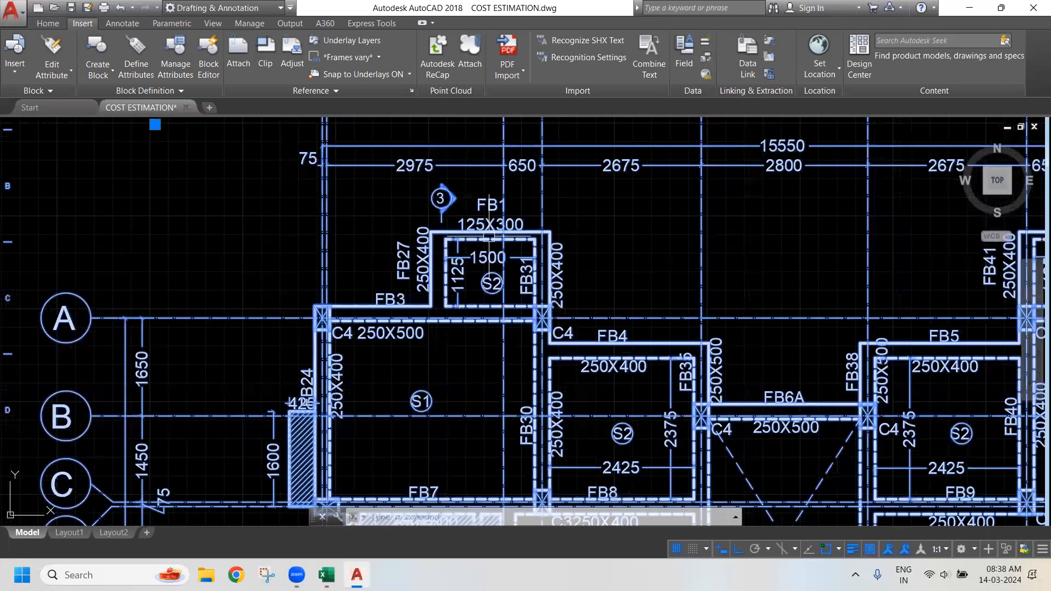
scroll(503, 225, "up", 2)
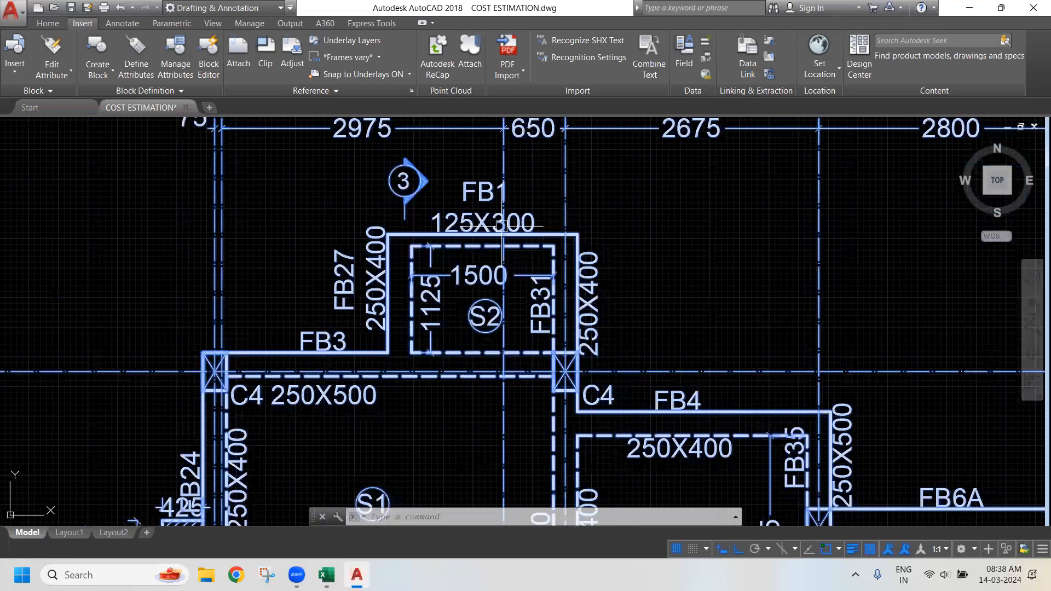
scroll(502, 224, "up", 2)
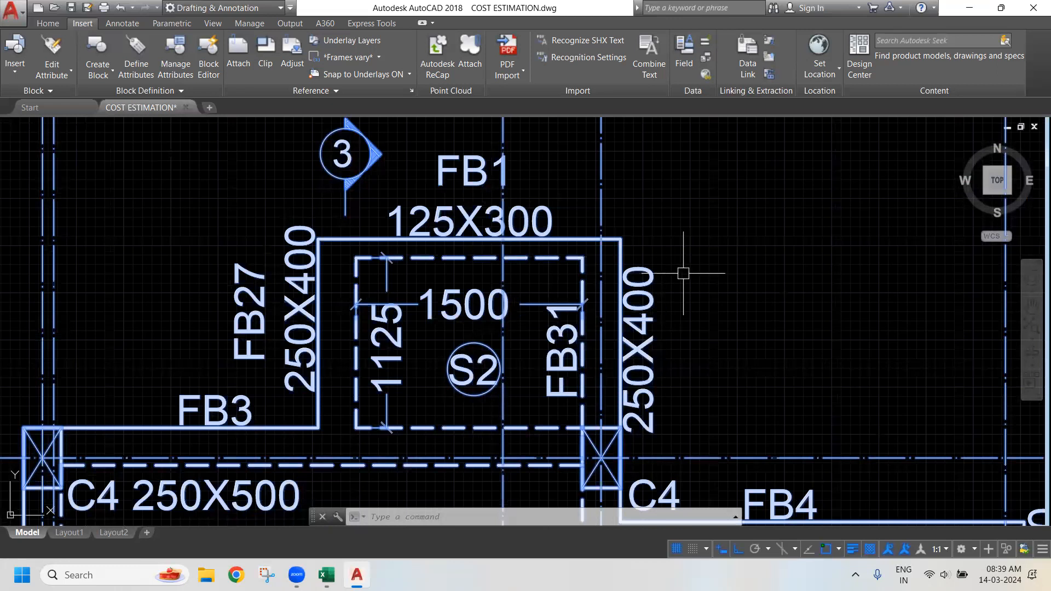
scroll(683, 272, "down", 3)
scroll(479, 324, "down", 2)
scroll(347, 359, "up", 2)
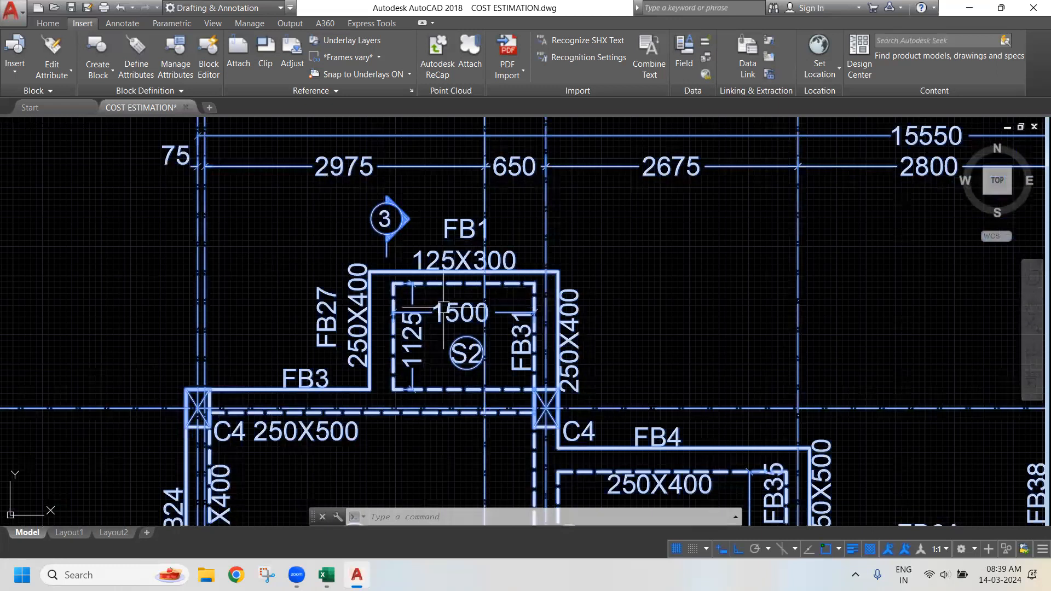
scroll(459, 371, "down", 2)
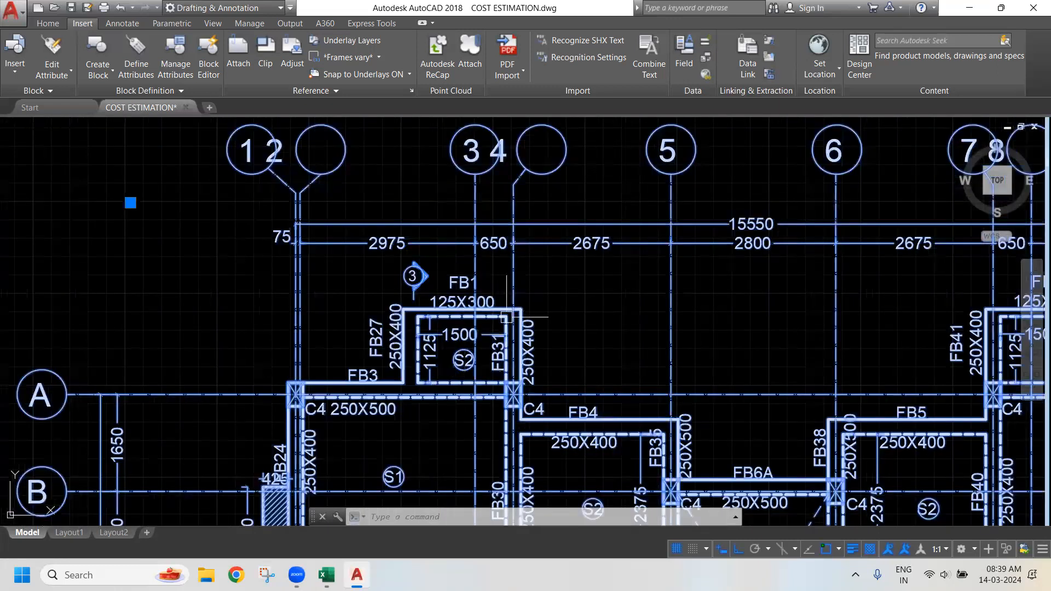
scroll(450, 323, "up", 2)
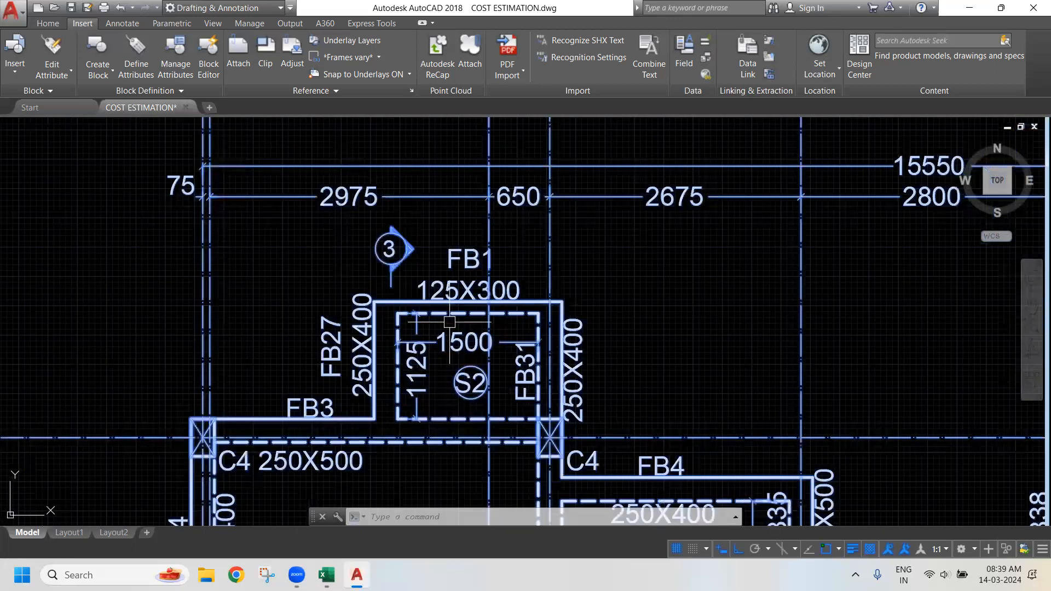
mouse_move(449, 323)
left_mouse_down()
mouse_move(574, 309)
mouse_move(678, 315)
left_mouse_up()
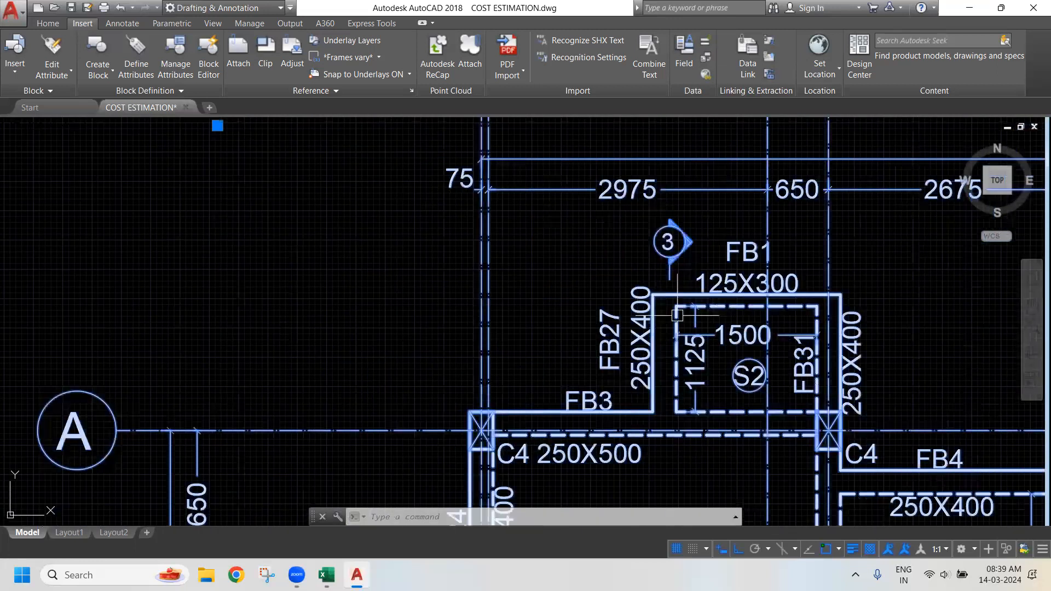
Deselect the beam layout block and examine the slab and floor levels at the outer wall in Section A-A
left_click_drag(349, 218, 416, 246)
type("p")
key("Escape")
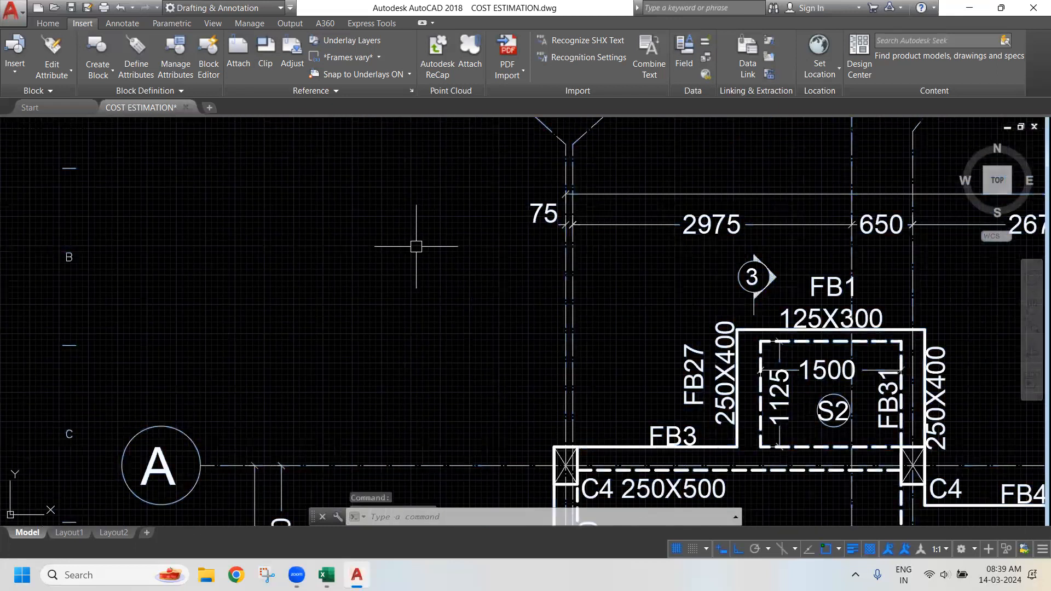
key("Escape")
key("Escape")
scroll(798, 286, "down", 4)
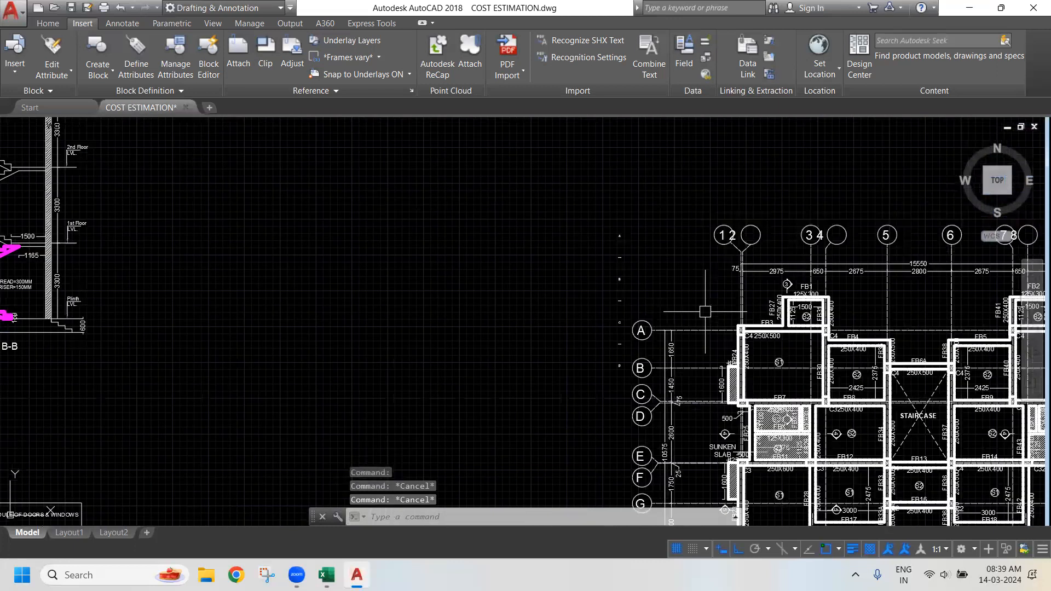
scroll(705, 312, "down", 2)
left_click_drag(705, 312, 1046, 340)
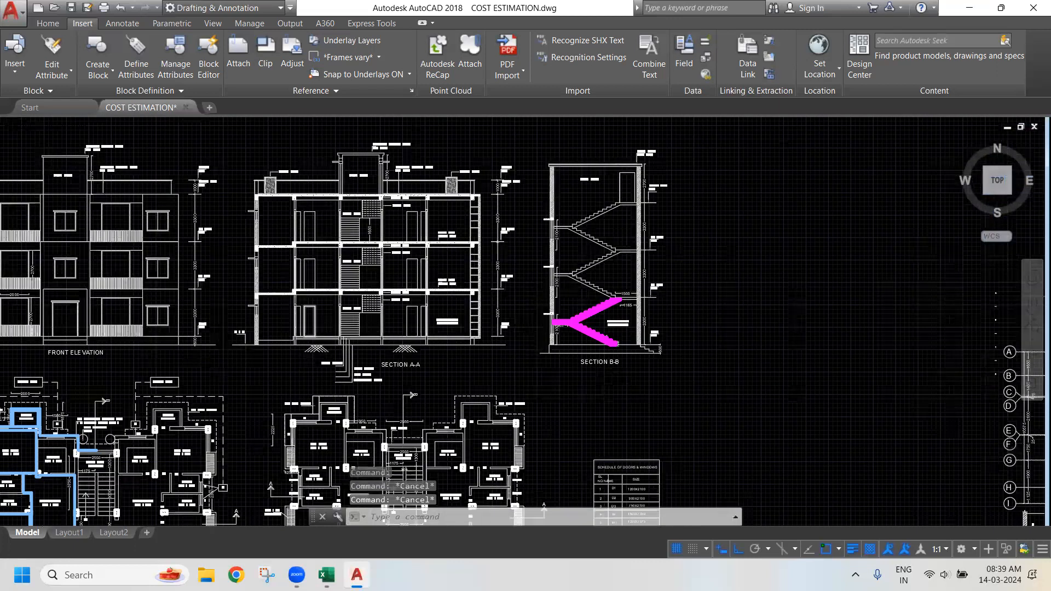
scroll(453, 258, "up", 4)
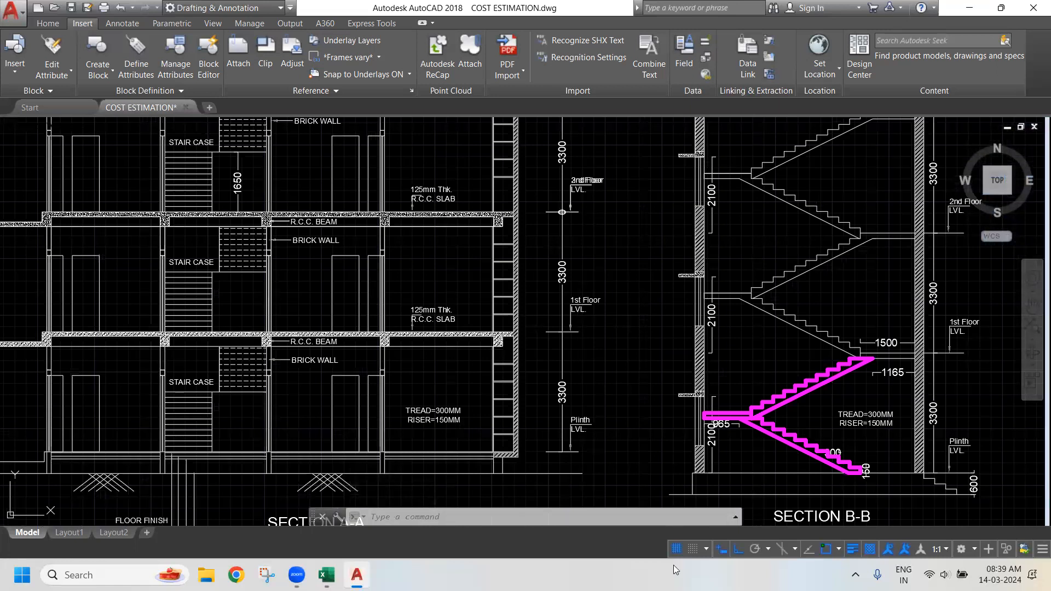
mouse_move(519, 332)
left_mouse_down()
mouse_move(576, 330)
mouse_move(579, 289)
mouse_move(521, 294)
mouse_move(570, 293)
mouse_move(579, 325)
left_mouse_up()
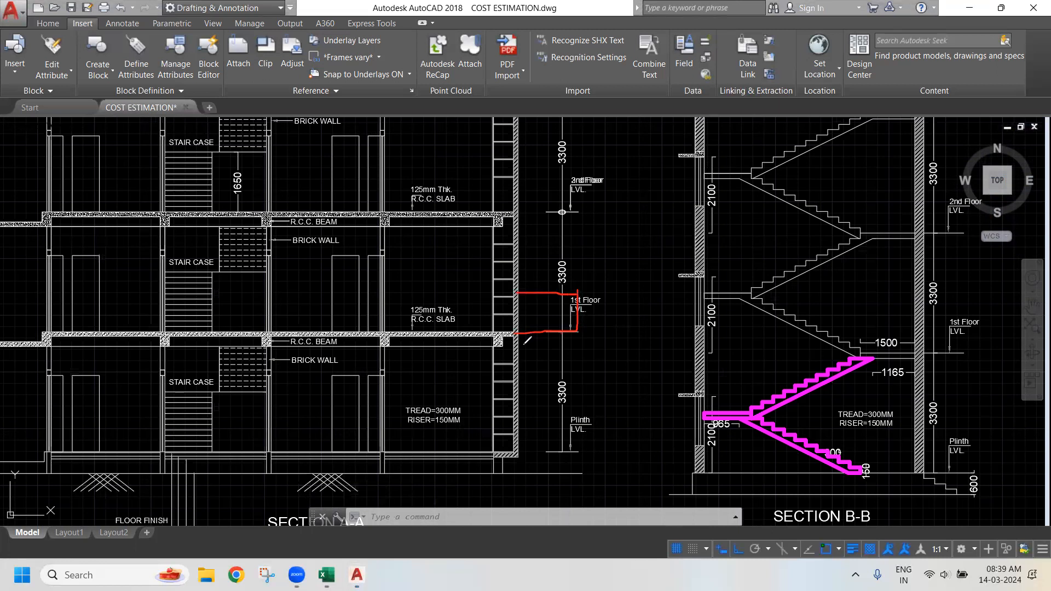
mouse_move(519, 344)
left_mouse_down()
mouse_move(594, 333)
mouse_move(598, 350)
mouse_move(608, 329)
mouse_move(628, 329)
left_mouse_up()
mouse_move(583, 288)
left_mouse_down()
mouse_move(599, 288)
mouse_move(600, 336)
mouse_move(610, 311)
left_mouse_up()
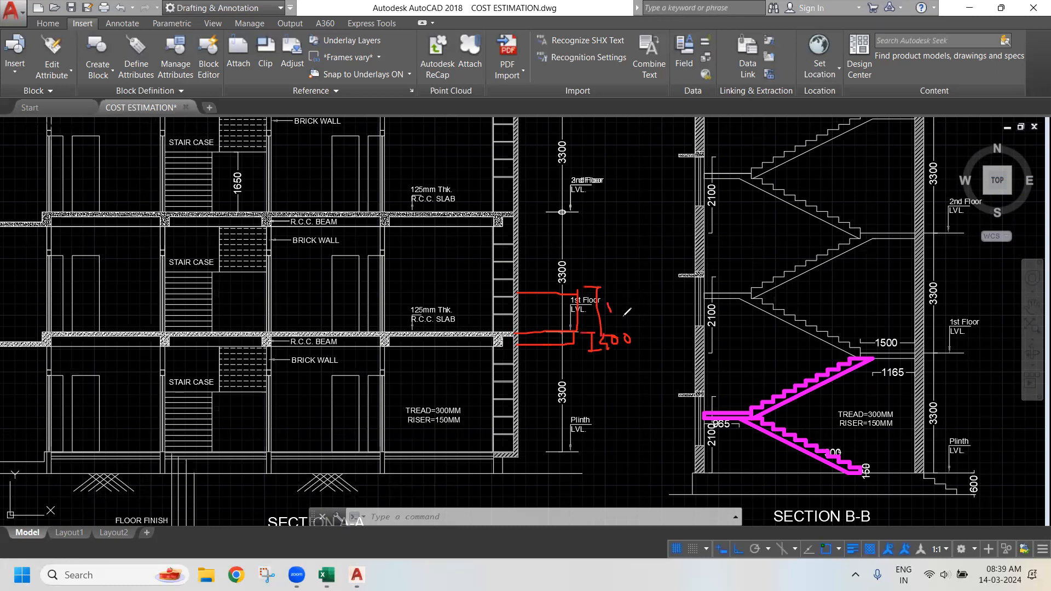
left_click(695, 107)
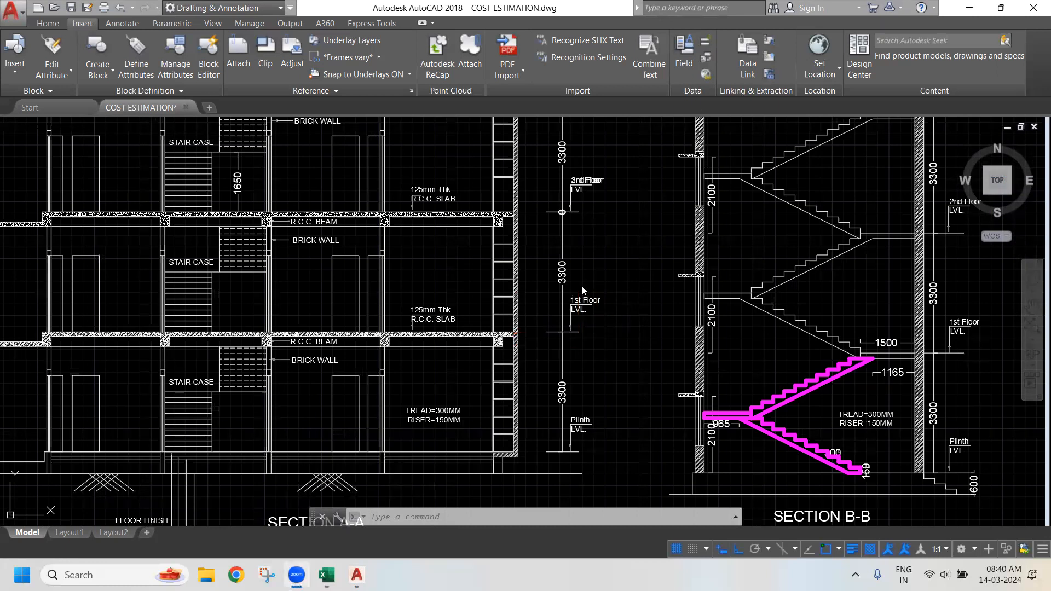
List the properties of the outer utility balcony polyline in the floor plan to read its length
scroll(583, 285, "down", 5)
scroll(258, 405, "up", 6)
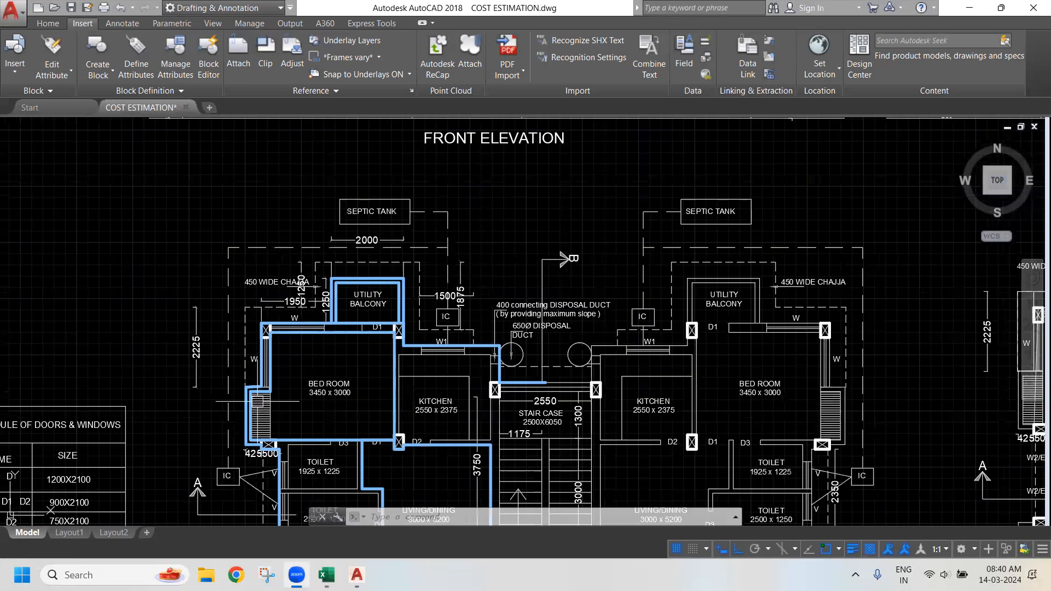
key("alt+Tab")
type("1")
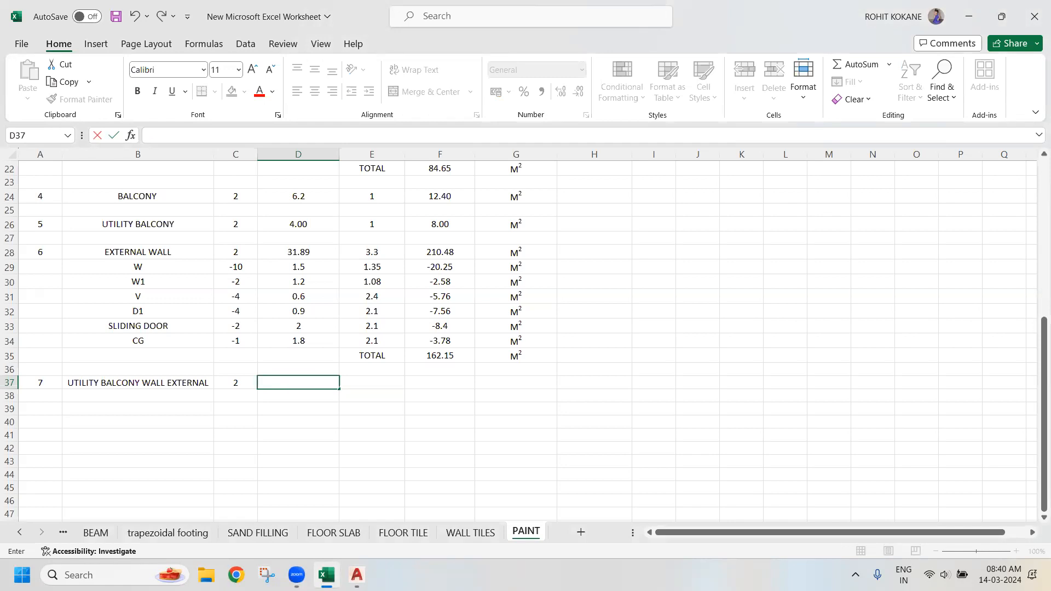
key("alt+Tab")
type("LI")
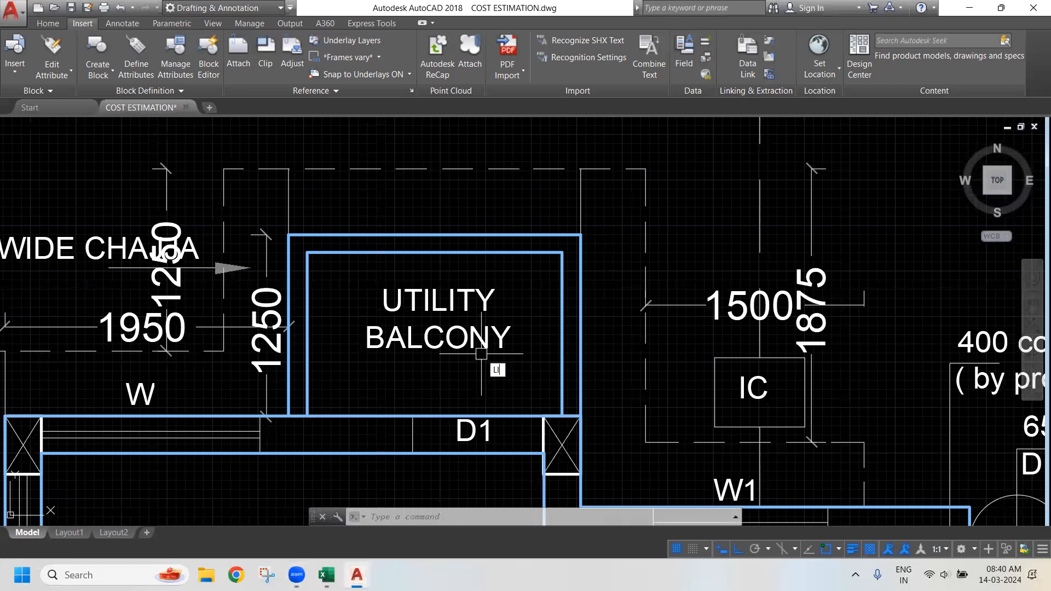
key("Return")
left_click(579, 370)
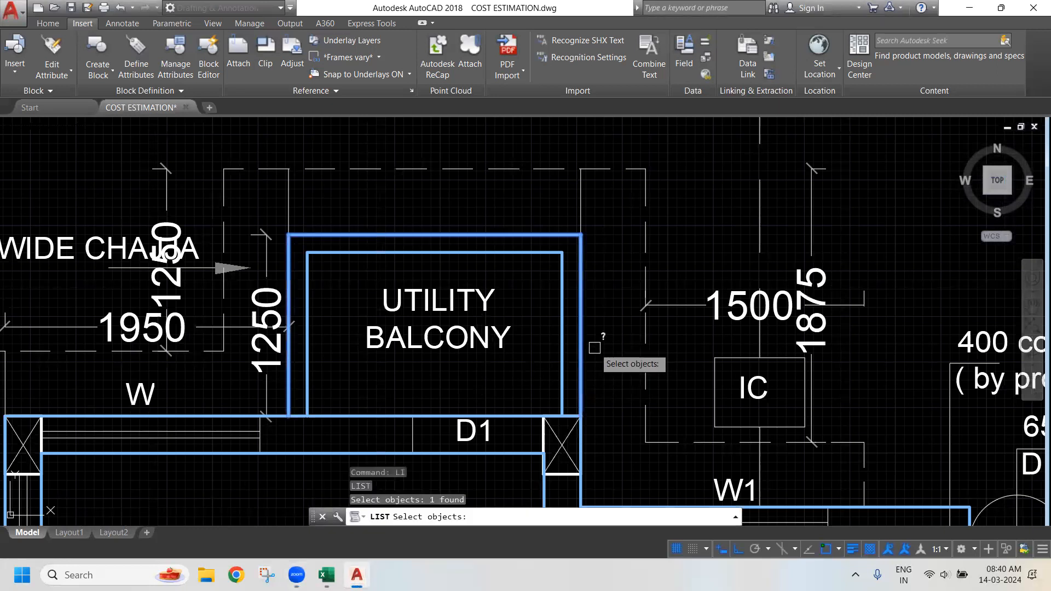
key("Return")
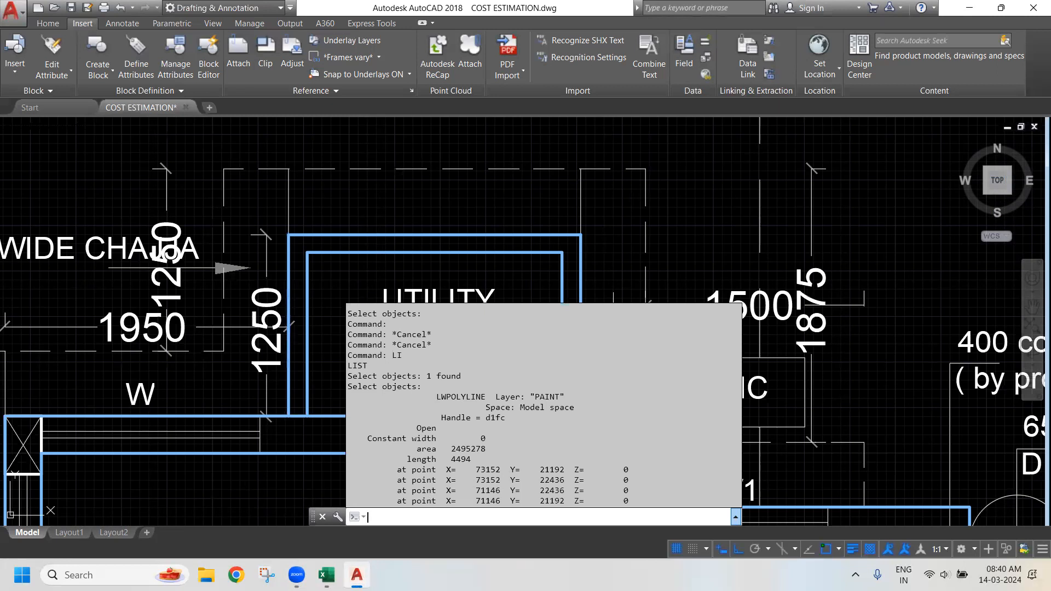
Switch to Excel and enter 4.5 as the length in the UTILITY BALCONY WALL EXTERNAL row
left_click(327, 575)
type("4.5")
key("Tab")
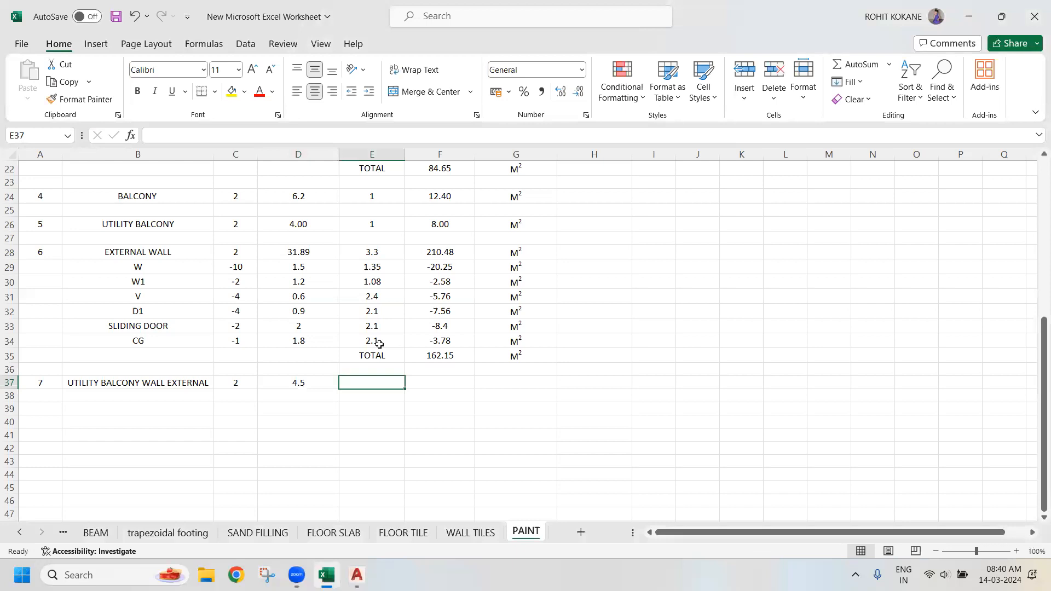
Complete the UTILITY BALCONY WALL EXTERNAL row with a height of 1.4, the area formula copied from the CG row, and the M2 unit
type("1.4")
key("Tab")
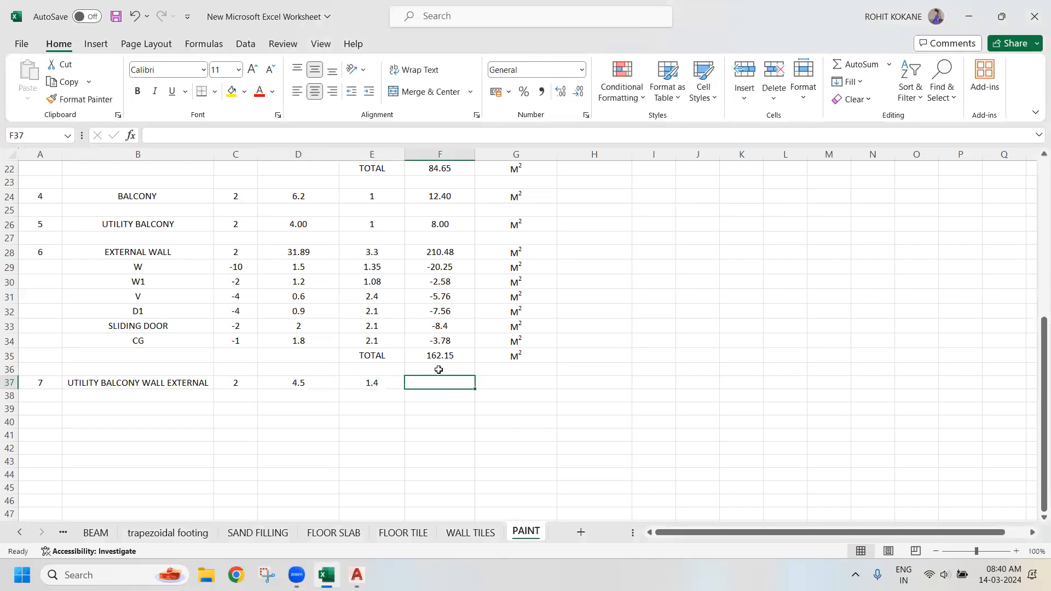
left_click(458, 344)
key("ctrl+c")
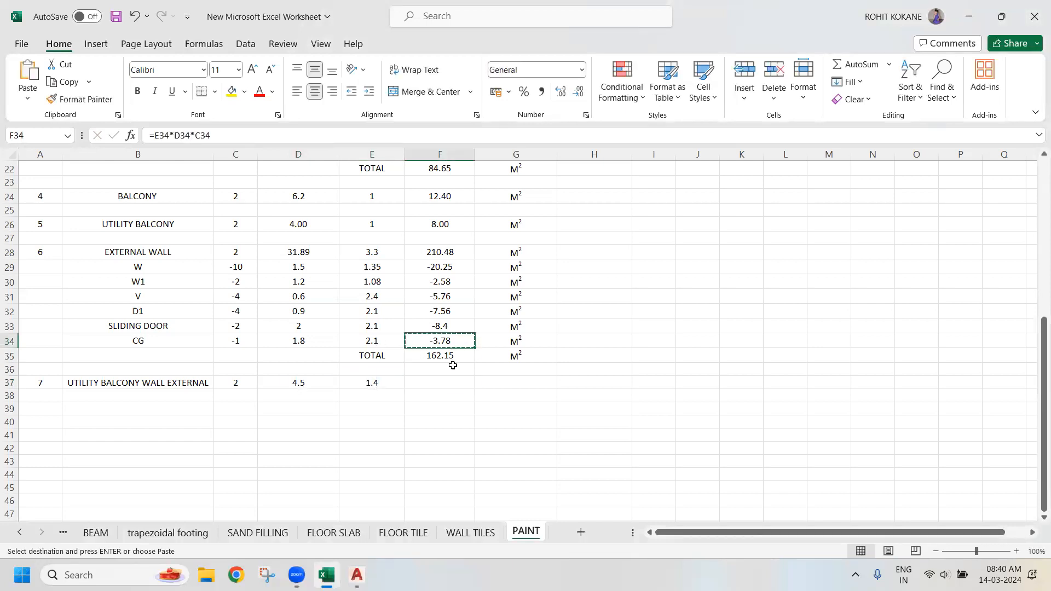
left_click(445, 382)
key("ctrl+v")
left_click(521, 353)
key("ctrl+c")
left_click(521, 381, "ctrl")
key("ctrl+v")
key("Escape")
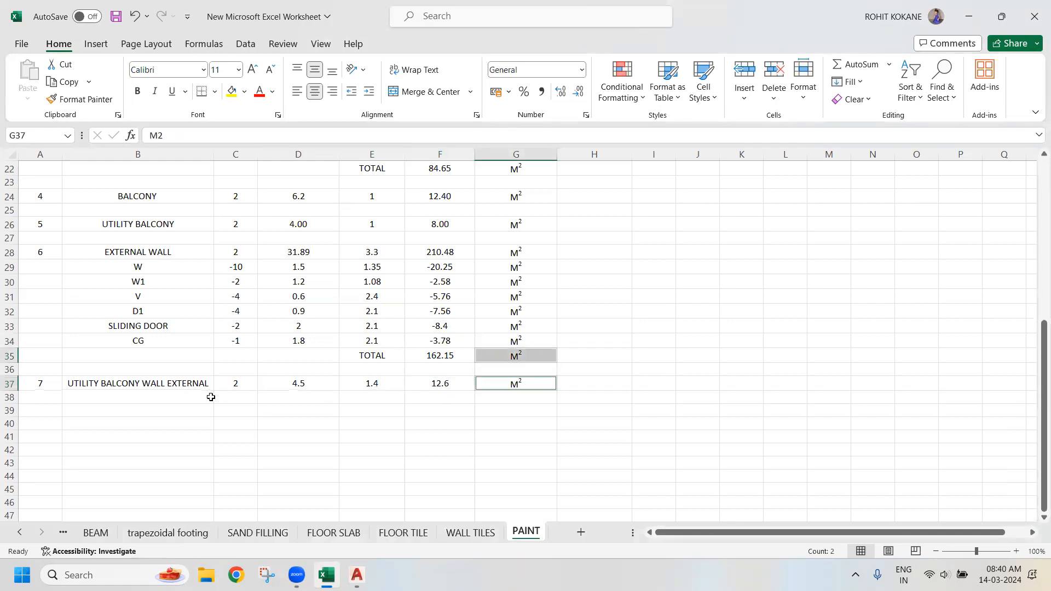
Add item 8 in row 39, described as BALCONY WALL EXTERNAL, with a quantity of 2
left_click(50, 412)
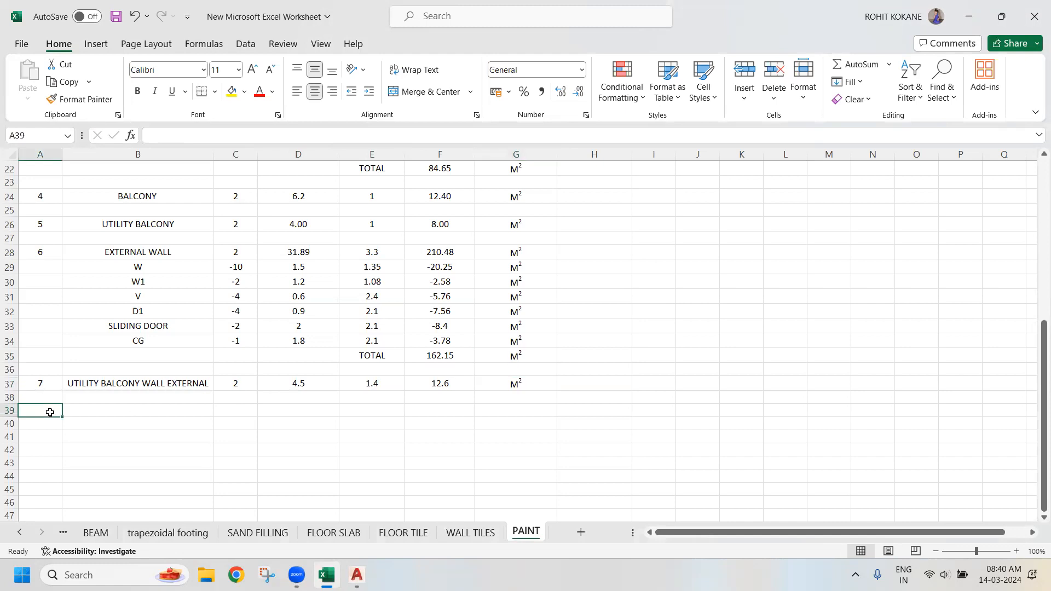
type("8")
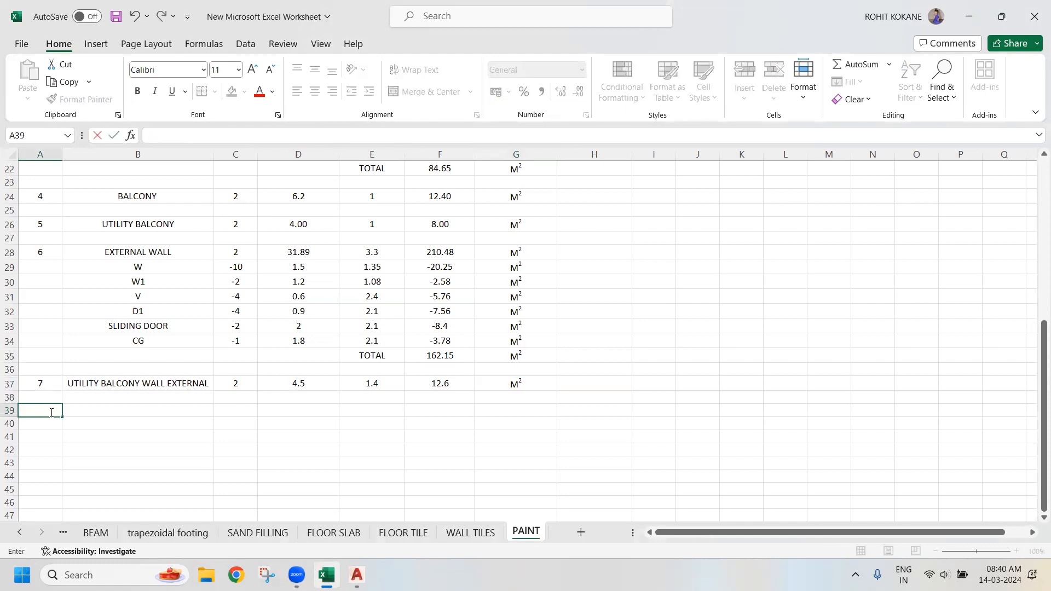
key("Tab")
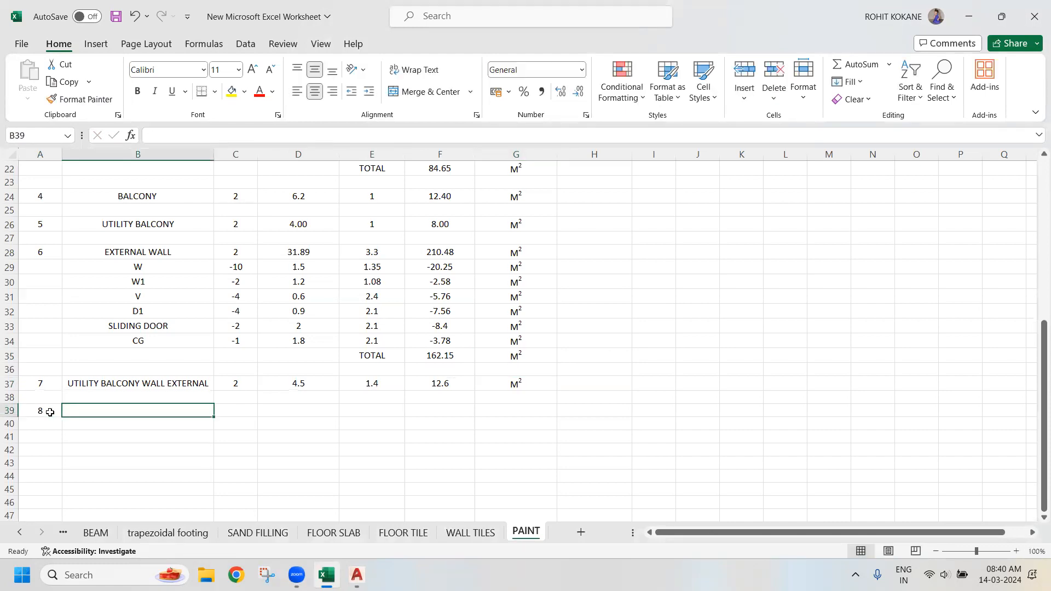
type("BALCONY")
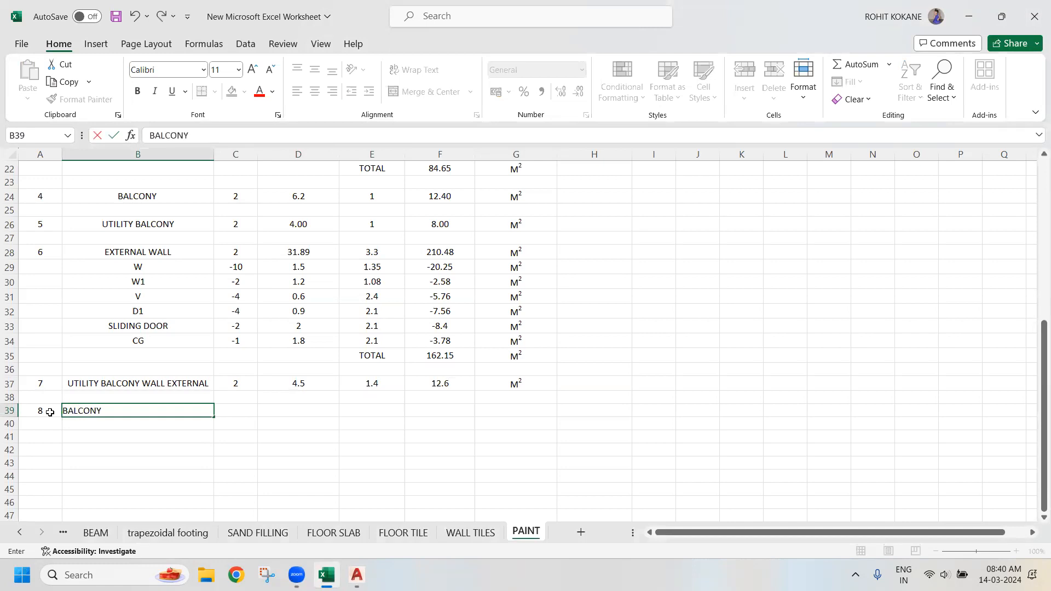
type(" WALL EXTERNAL")
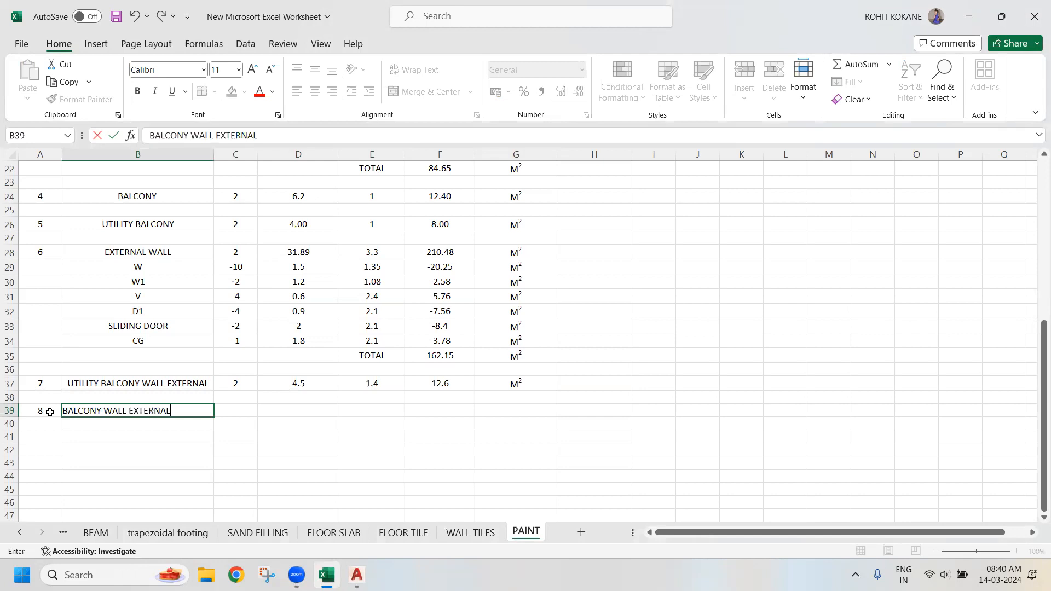
left_click(238, 415)
type("2")
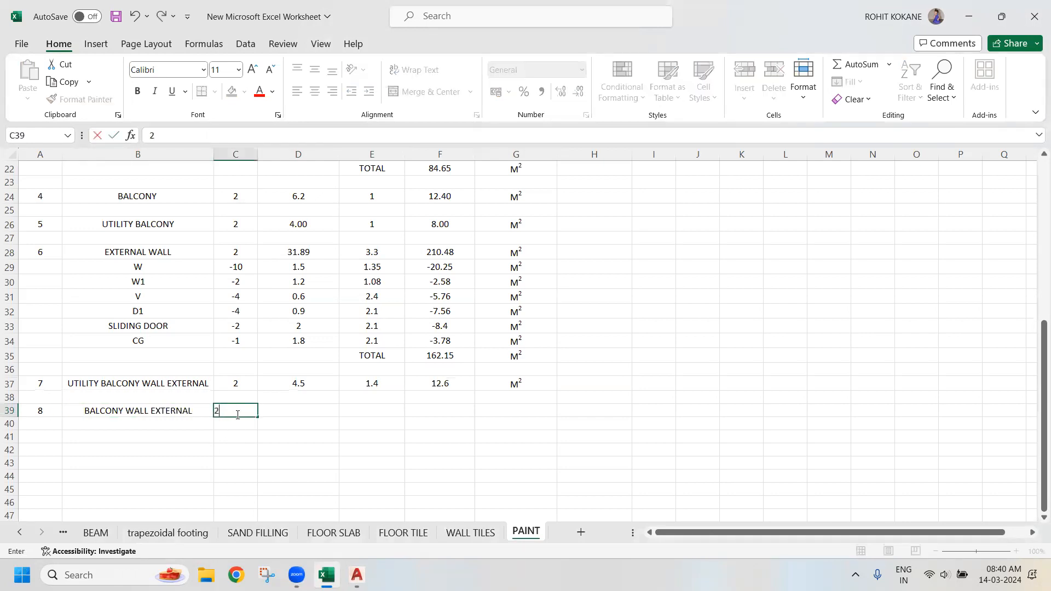
Switch to AutoCAD and draw a polyline along the 2100mm wide balcony's outer edge, from the living room wall past both round columns to the bedroom wall
left_click(327, 575)
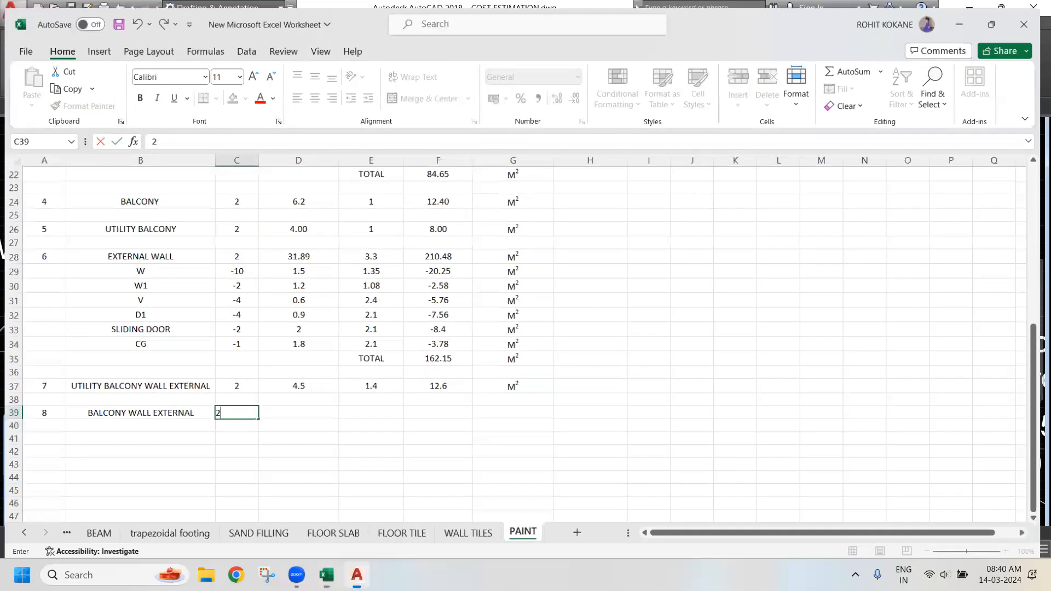
scroll(372, 308, "up", 5)
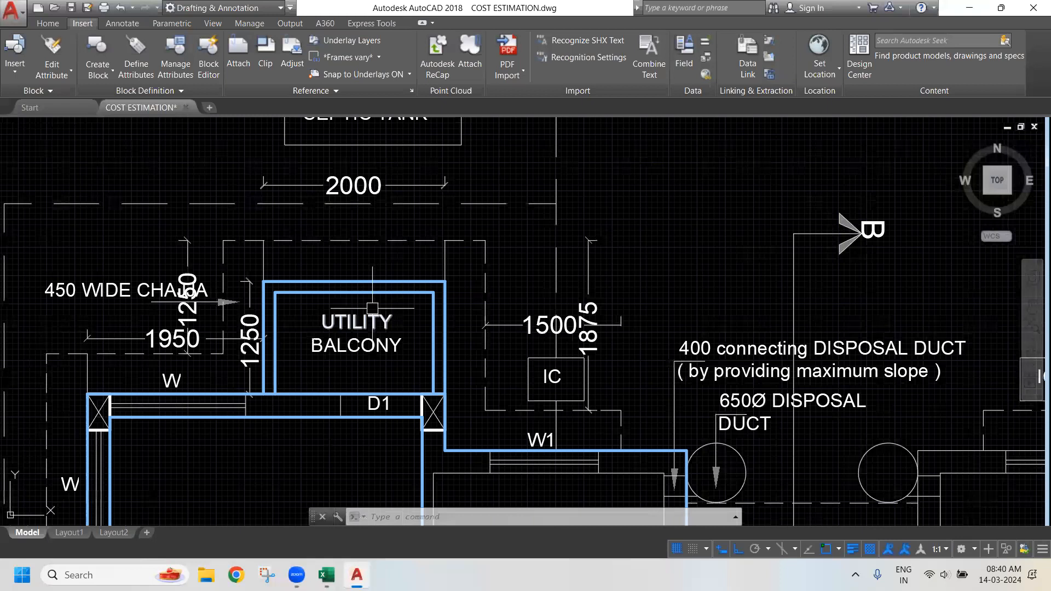
scroll(372, 309, "down", 3)
scroll(383, 388, "up", 2)
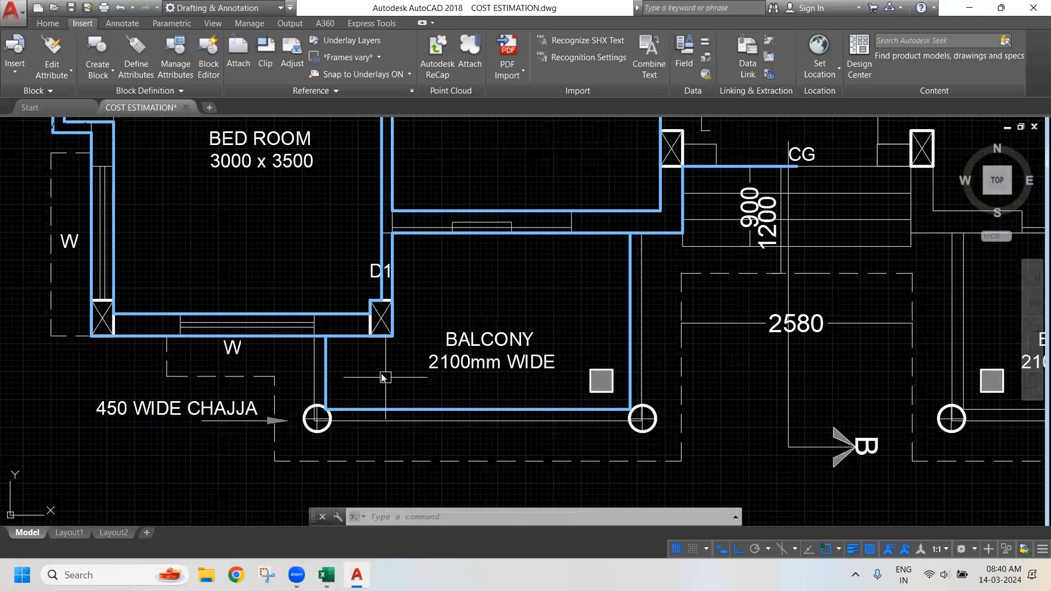
scroll(626, 263, "up", 2)
type("pl")
key("Return")
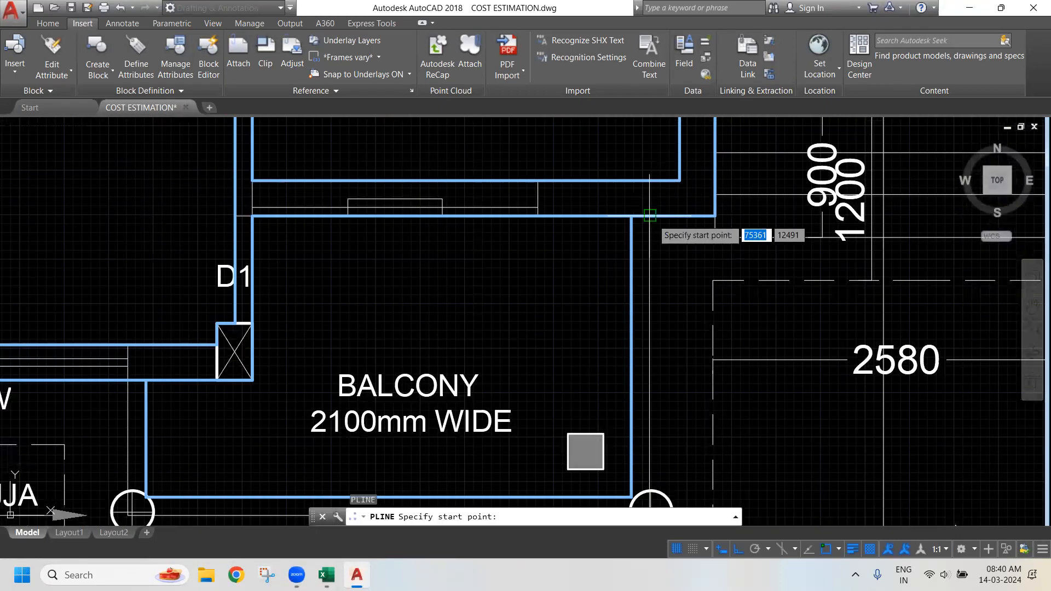
left_click(650, 215)
scroll(663, 370, "up", 5)
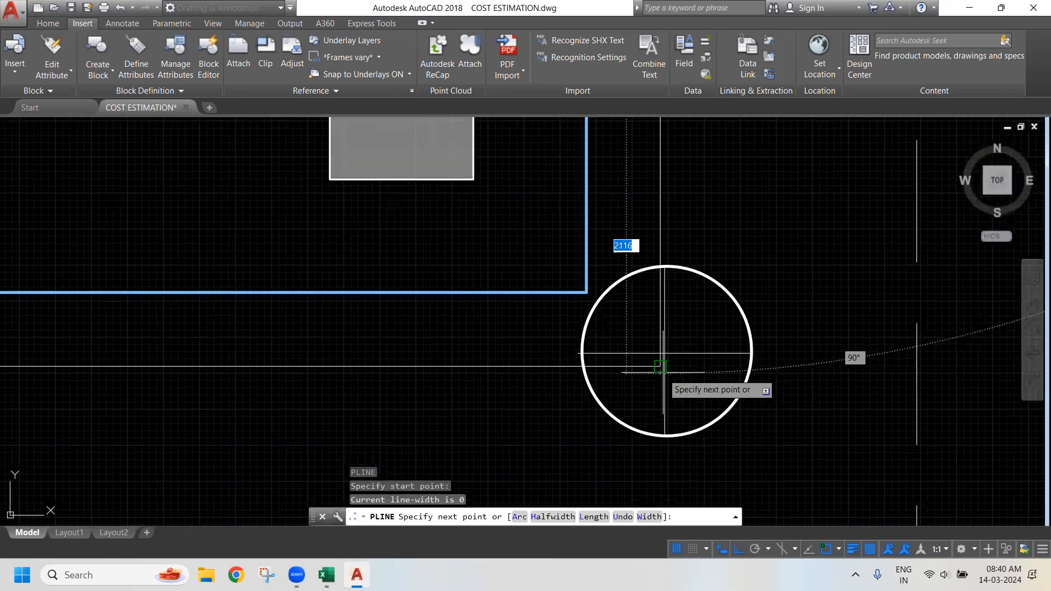
left_click(663, 373)
scroll(663, 373, "down", 5)
scroll(477, 290, "up", 5)
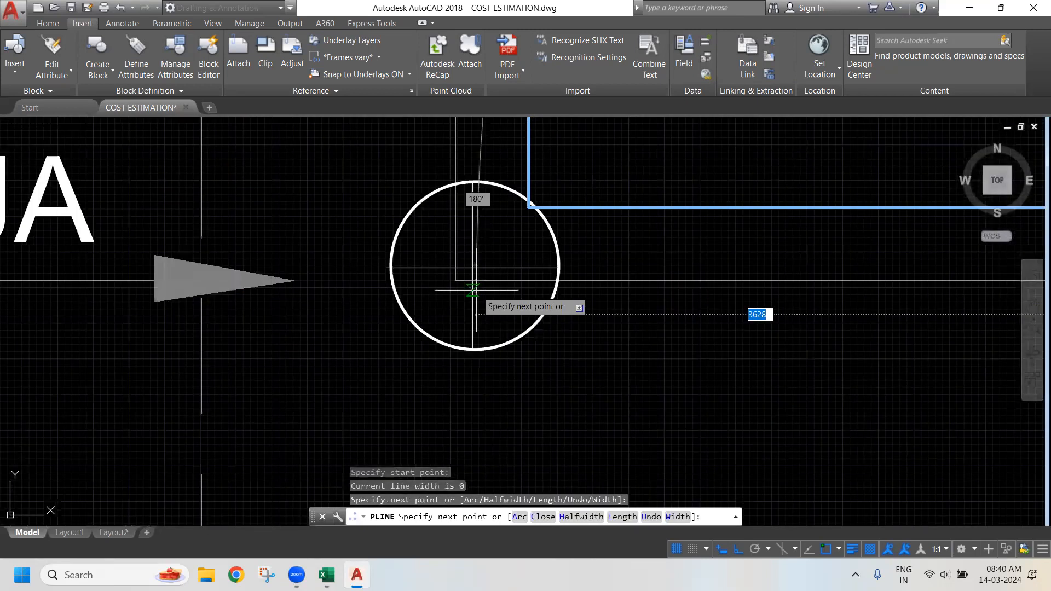
left_click(474, 266)
scroll(442, 441, "down", 2)
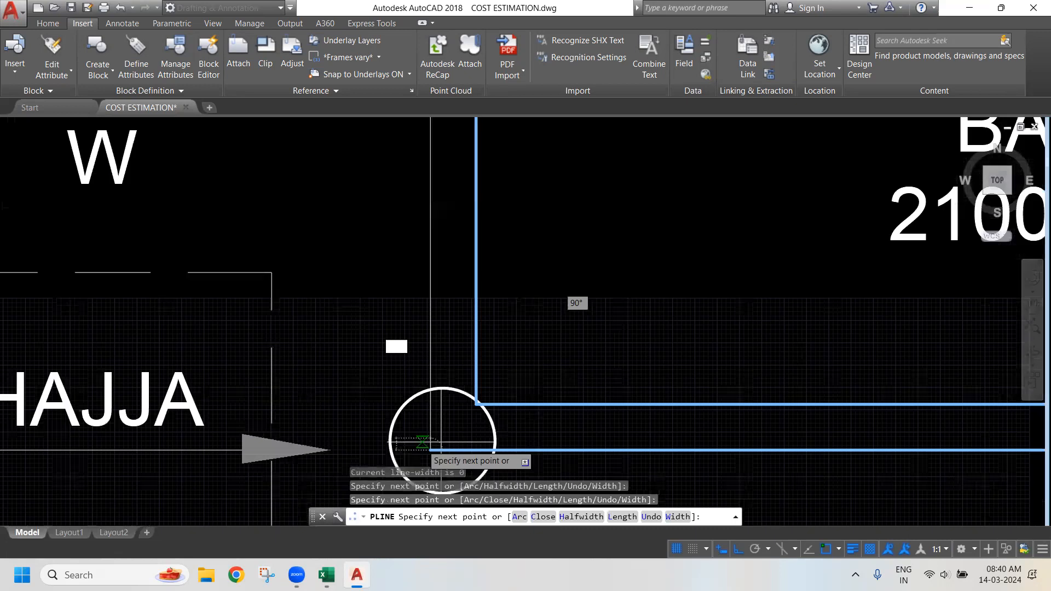
scroll(497, 385, "down", 4)
left_click(469, 278)
key("Return")
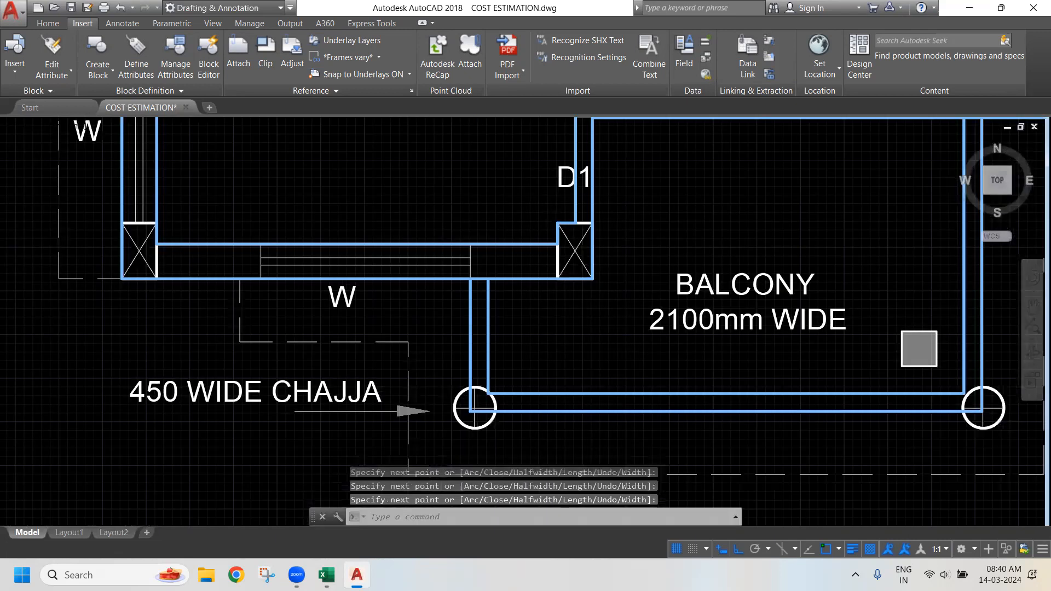
List the properties of the outer balcony polyline in the ground floor plan to read its length
scroll(499, 345, "down", 4)
scroll(515, 351, "up", 4)
type("LI")
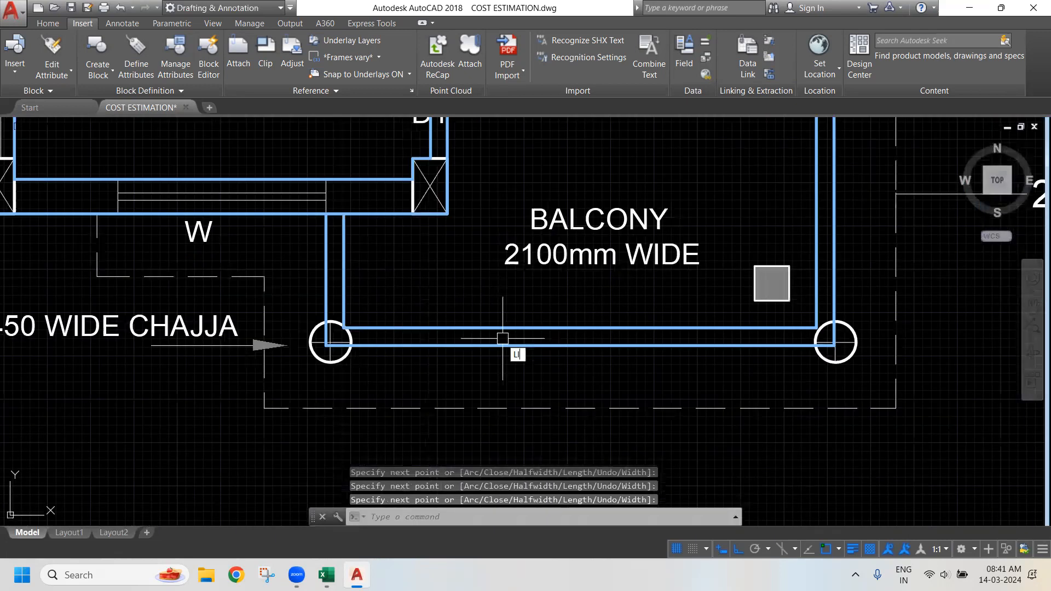
key("Return")
left_click(503, 338)
key("Return")
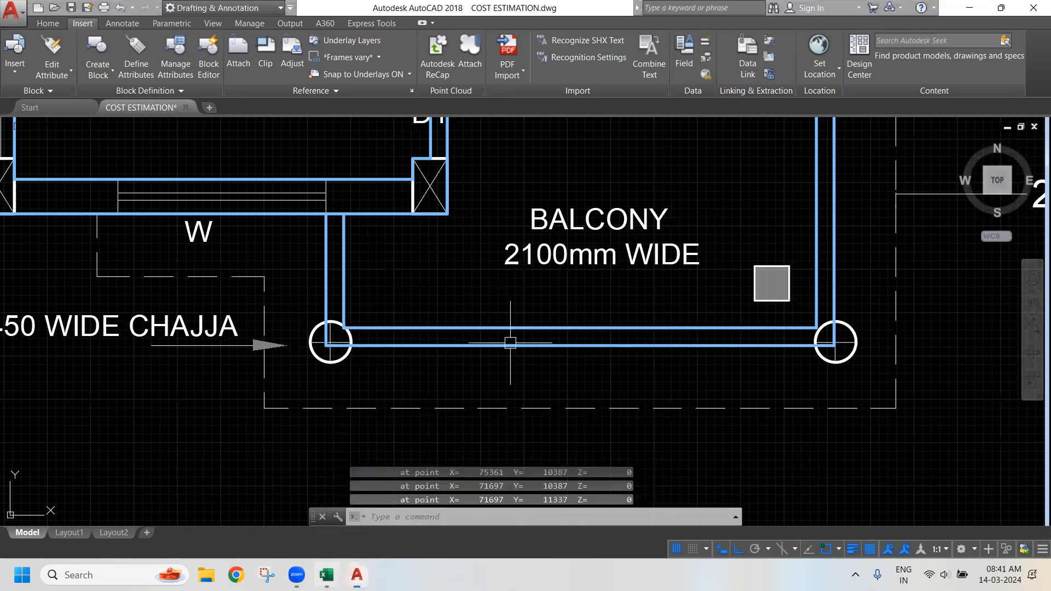
Switch to Excel and enter 6.72 as the length in the BALCONY WALL EXTERNAL row
left_click(325, 575)
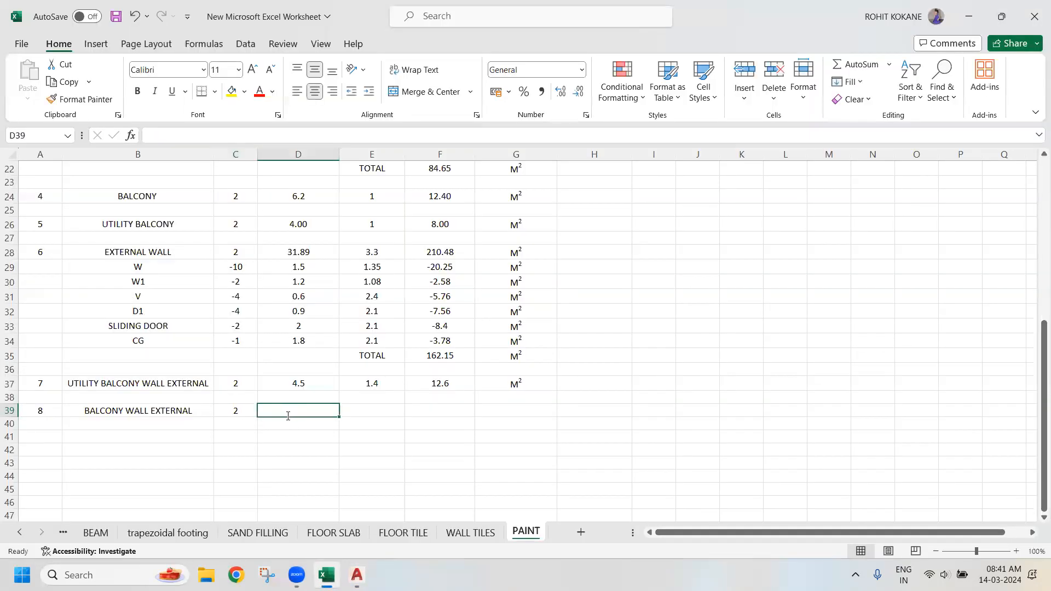
type("6.")
key("Tab")
Check the balcony beam sizes in AutoCAD's typical floor beam layout, and enter 1.4 as the BALCONY WALL EXTERNAL height in Excel
left_click(357, 575)
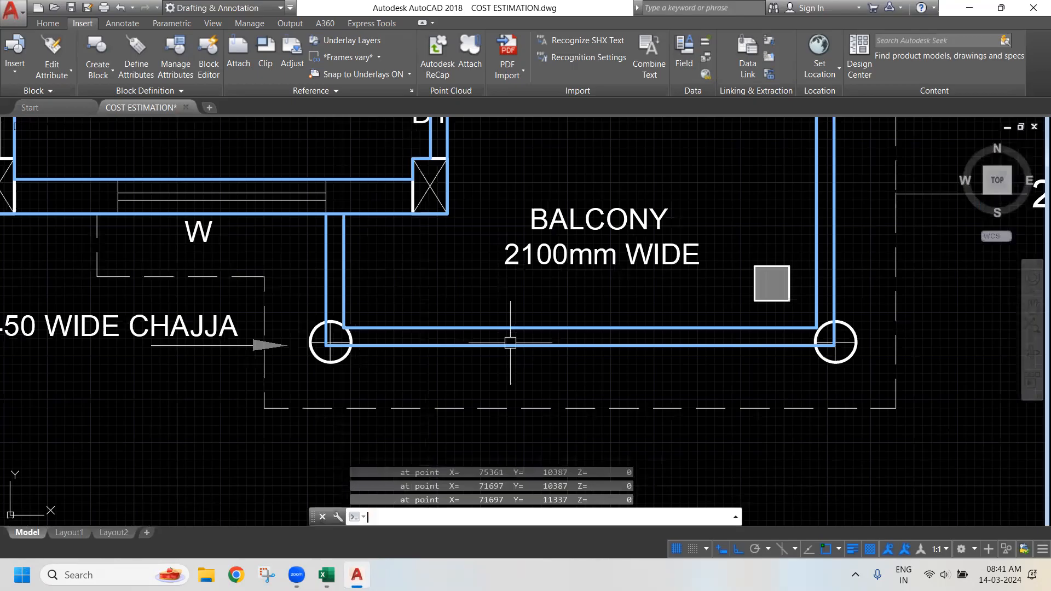
scroll(471, 328, "down", 2)
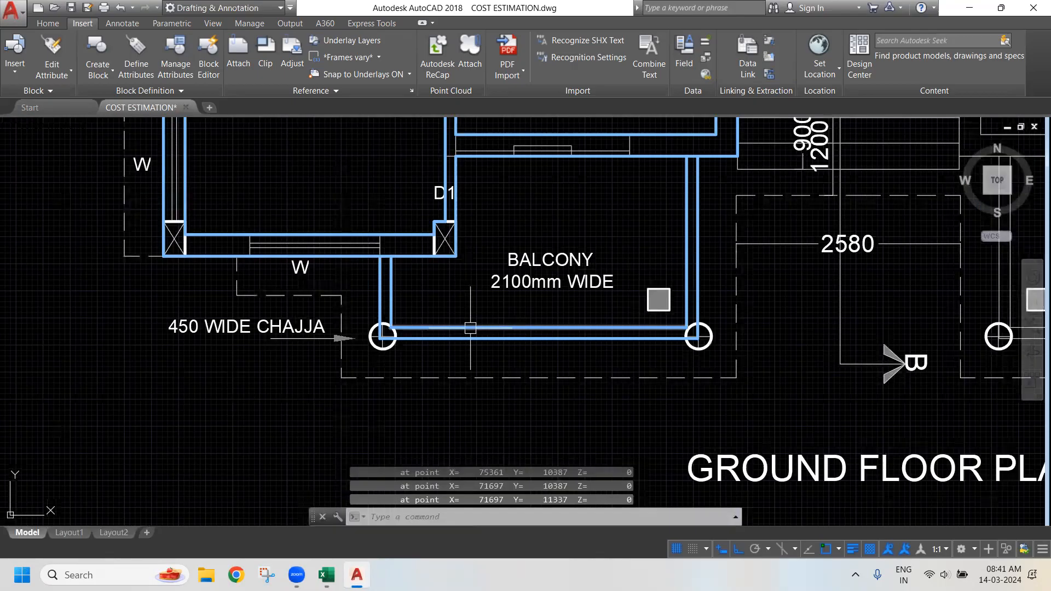
scroll(470, 328, "down", 3)
scroll(638, 410, "down", 2)
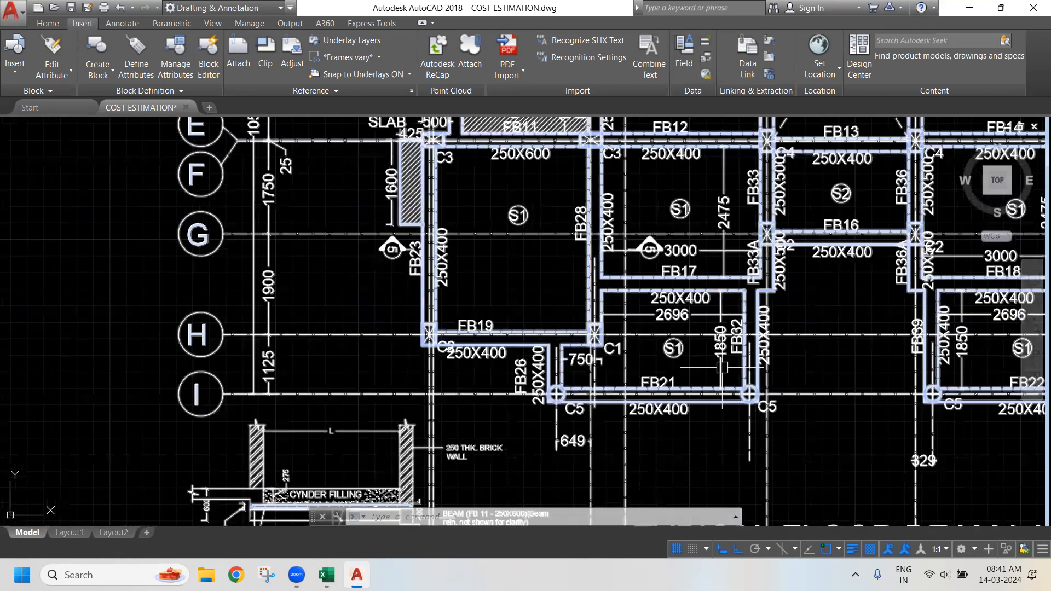
scroll(609, 416, "up", 2)
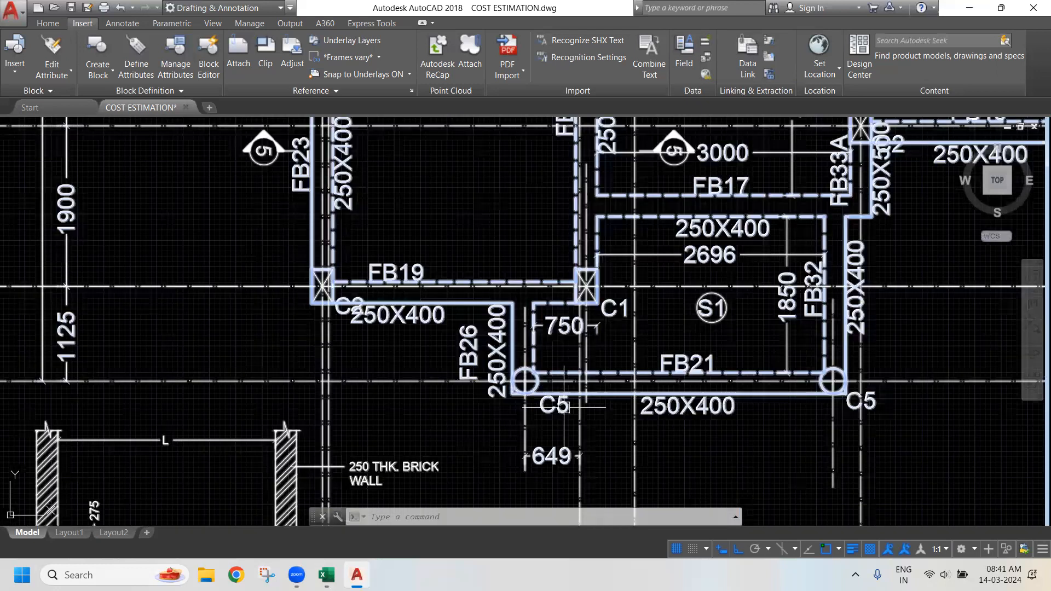
scroll(575, 395, "down", 5)
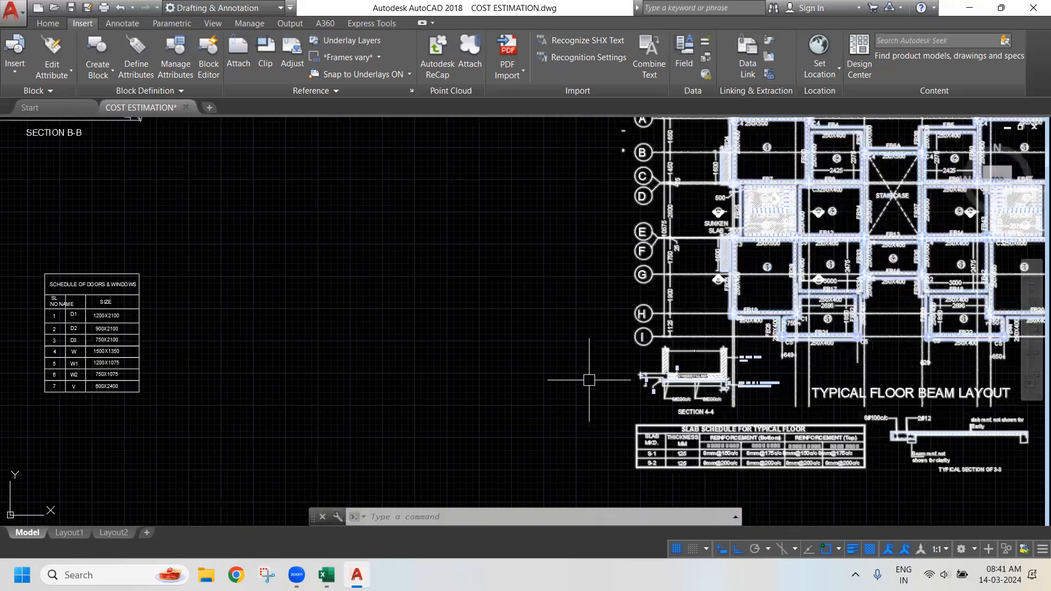
key("alt+Tab")
type("1")
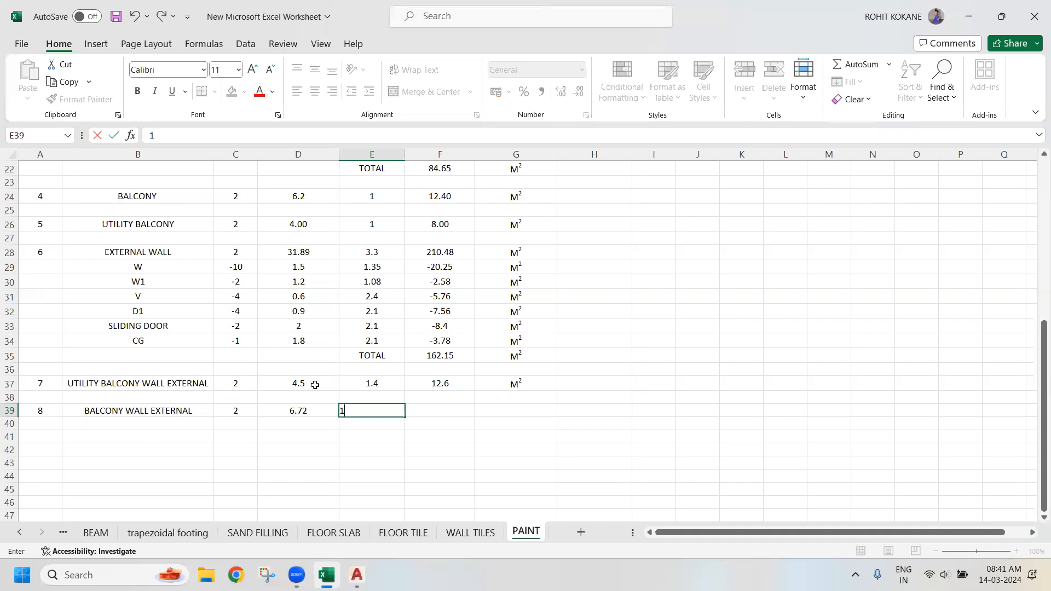
key("Tab")
Copy the area formula and the M2 unit from the UTILITY BALCONY WALL EXTERNAL row to the BALCONY WALL EXTERNAL row
left_click(456, 384)
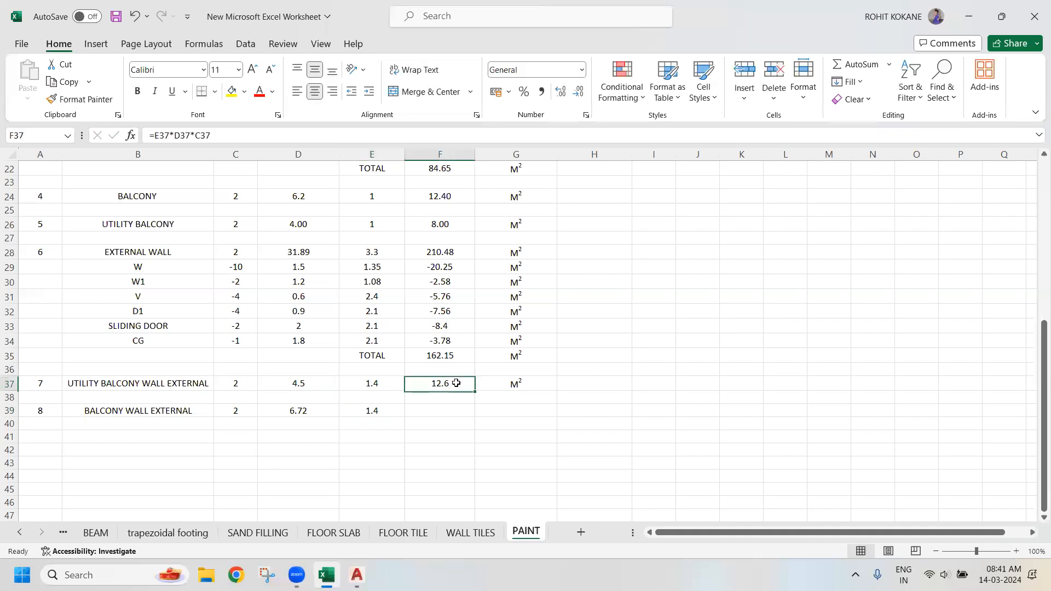
key("ctrl+c")
left_click(453, 408)
key("ctrl+v")
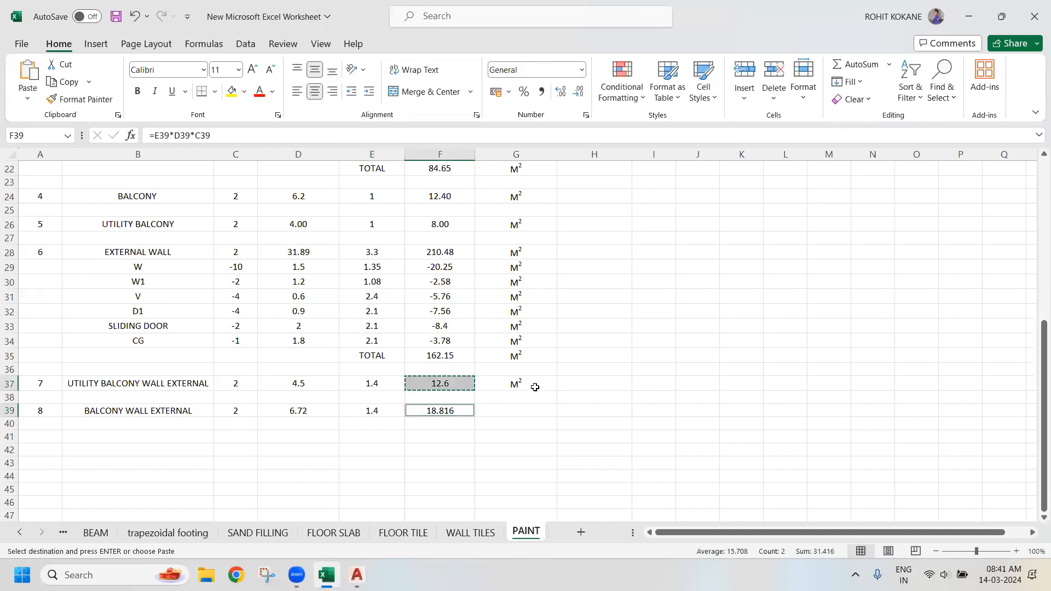
left_click(535, 386)
key("ctrl+c")
left_click(516, 411)
key("ctrl+v")
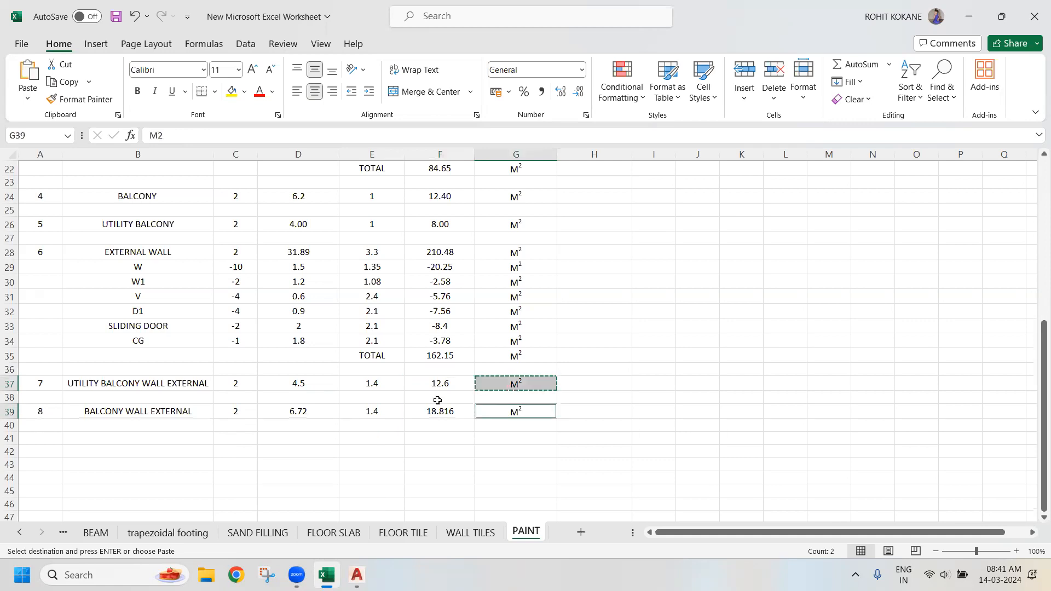
Add item 9 in row 41, described as STAIR AREA, with a quantity of 1
left_click(32, 438)
type("9")
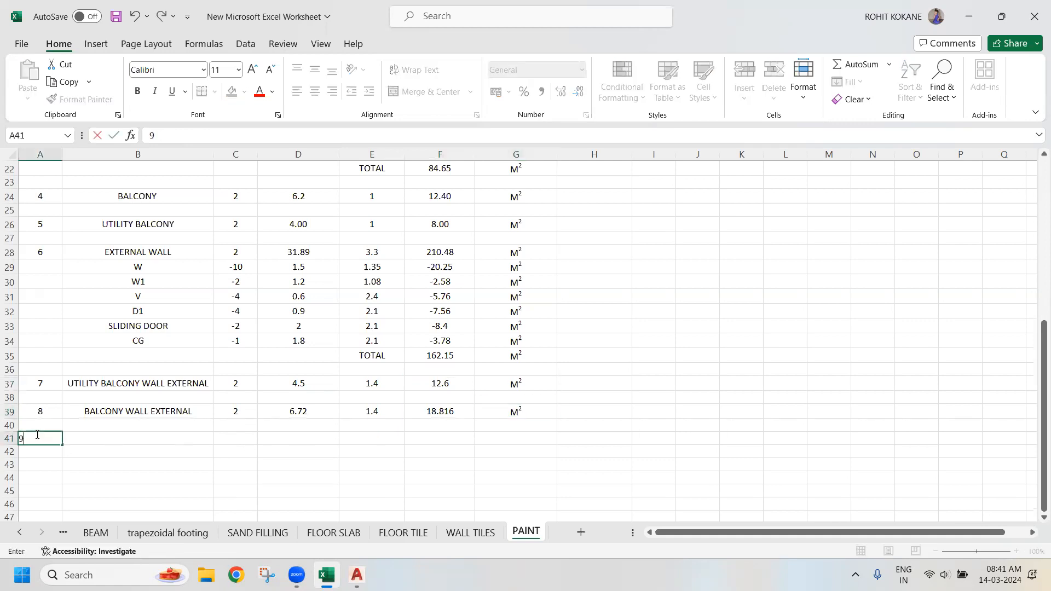
key("Tab")
type("STAI")
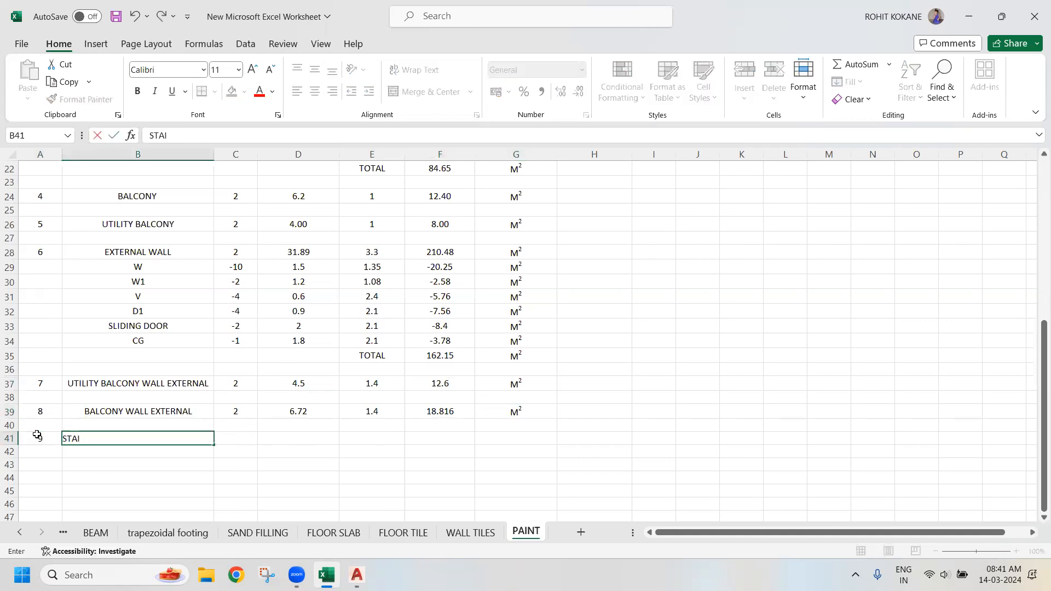
type("R AREA")
key("Tab")
type("1")
key("Tab")
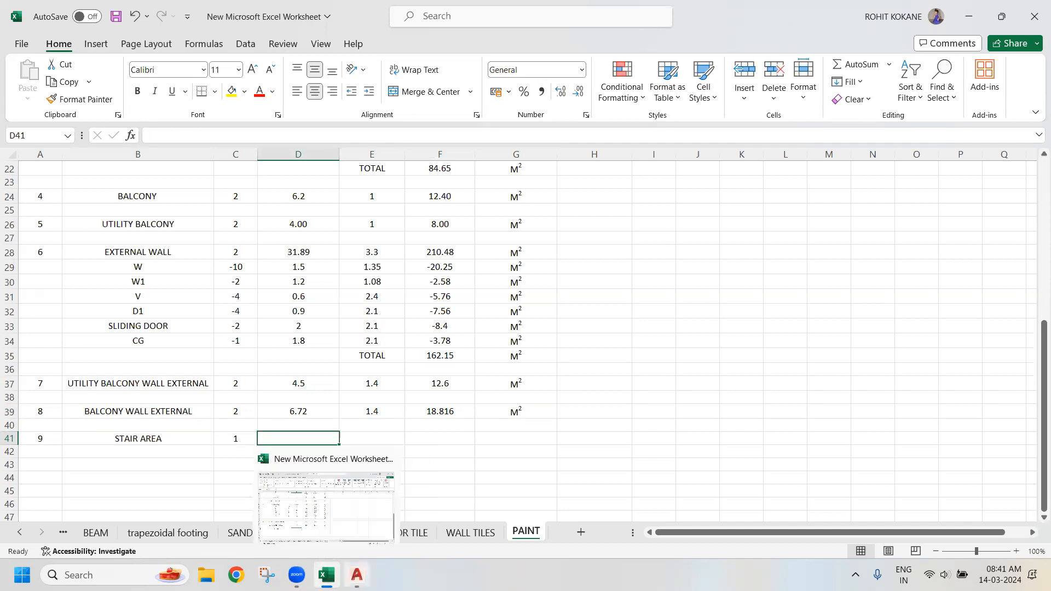
Switch to AutoCAD and draw a rectangle along the inner wall faces of the STAIR CASE, between opposite inside corners
left_click(357, 575)
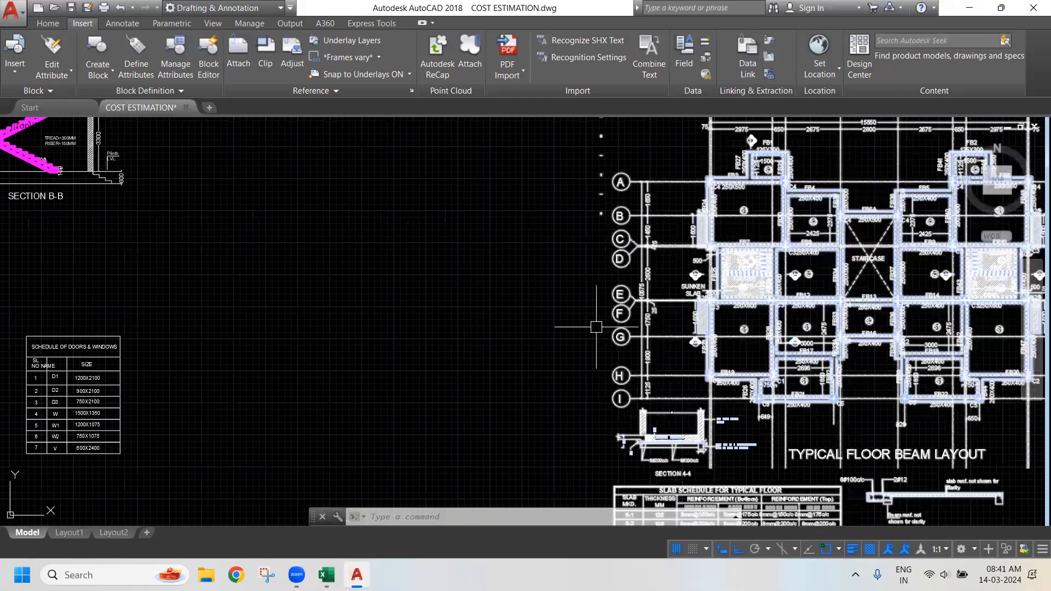
scroll(596, 327, "down", 5)
scroll(358, 352, "up", 7)
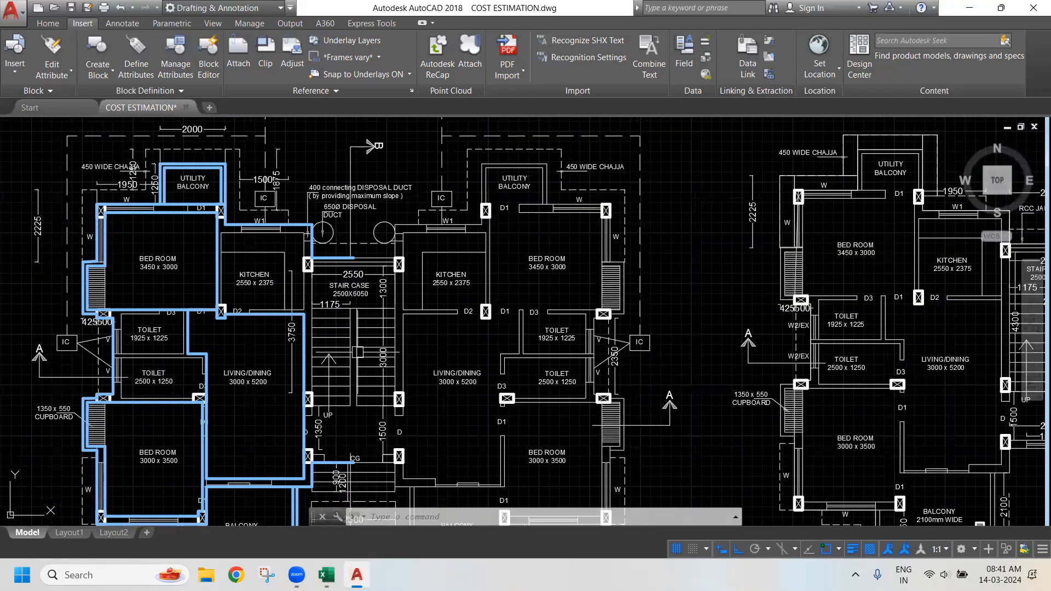
scroll(375, 299, "up", 4)
type("rec")
key("Return")
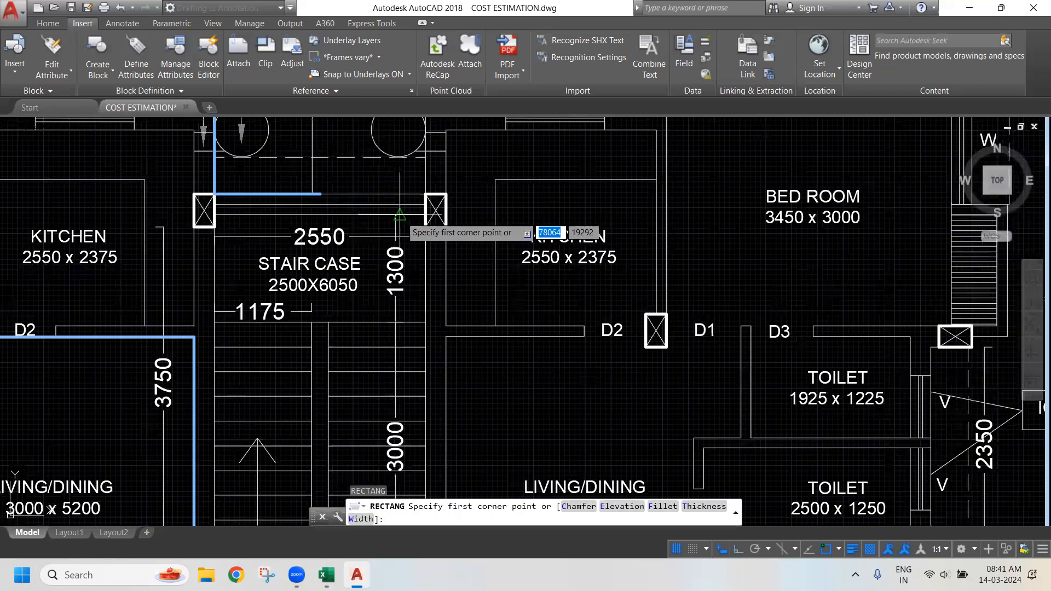
left_click(425, 214)
scroll(353, 299, "down", 2)
left_click_drag(338, 305, 468, 167)
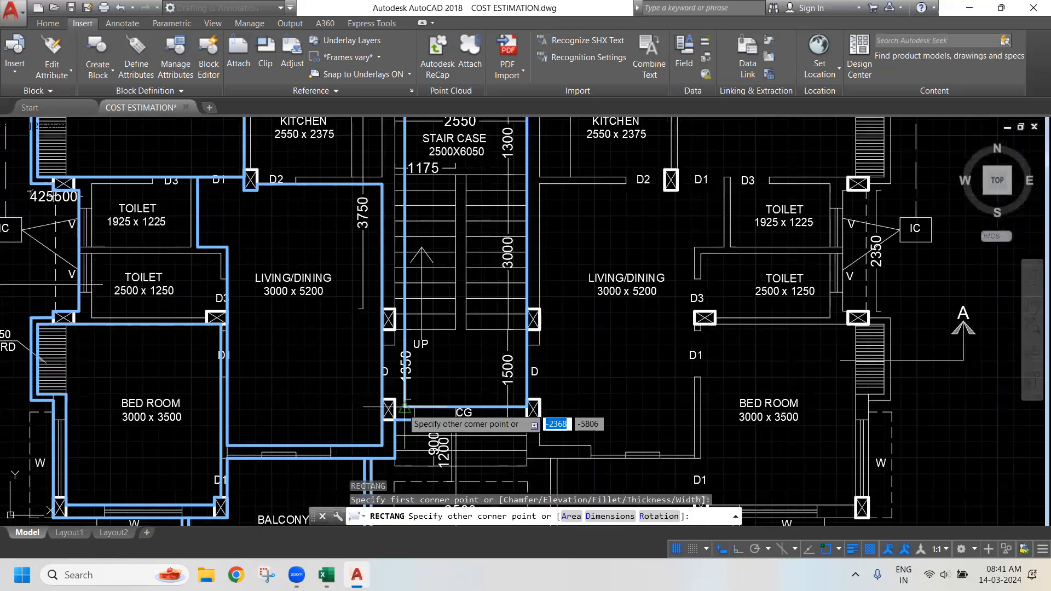
scroll(405, 408, "up", 4)
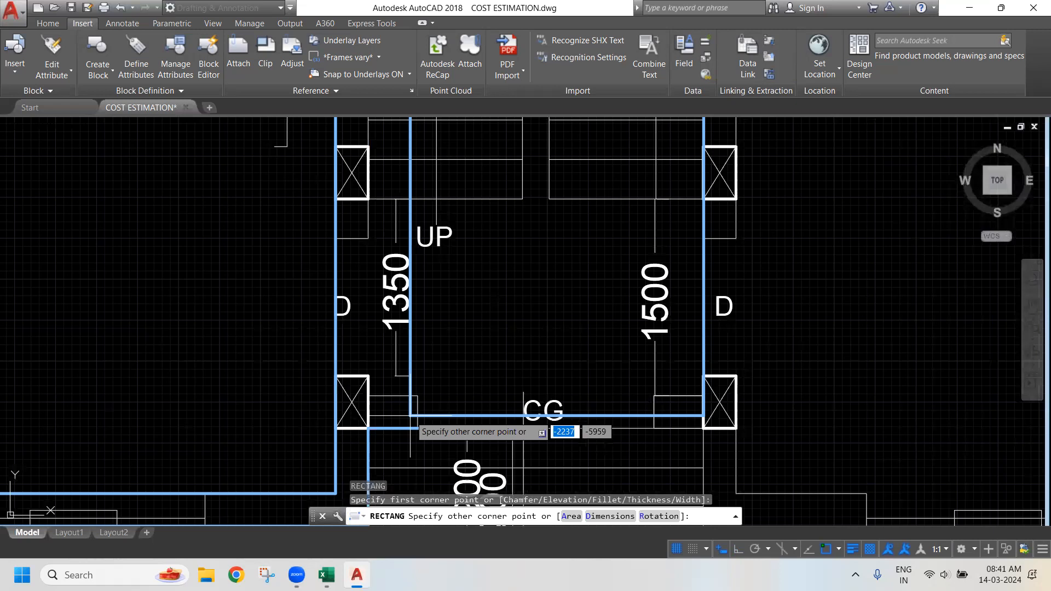
left_click(411, 416)
scroll(442, 300, "down", 3)
key("Escape")
List the properties of the stair case rectangle to read its perimeter
scroll(541, 257, "up", 4)
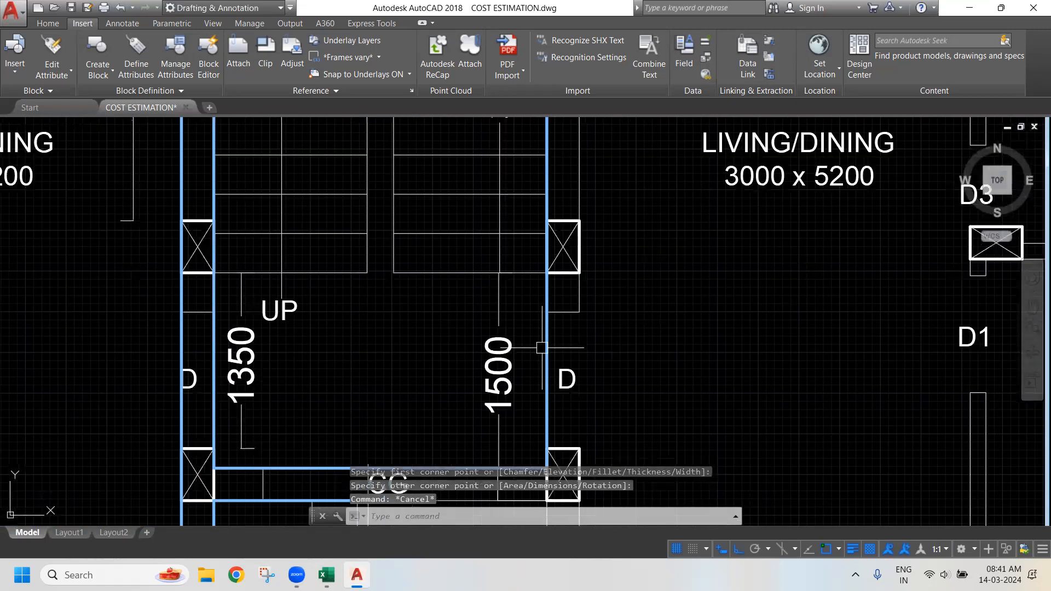
scroll(439, 386, "down", 4)
scroll(446, 257, "up", 1)
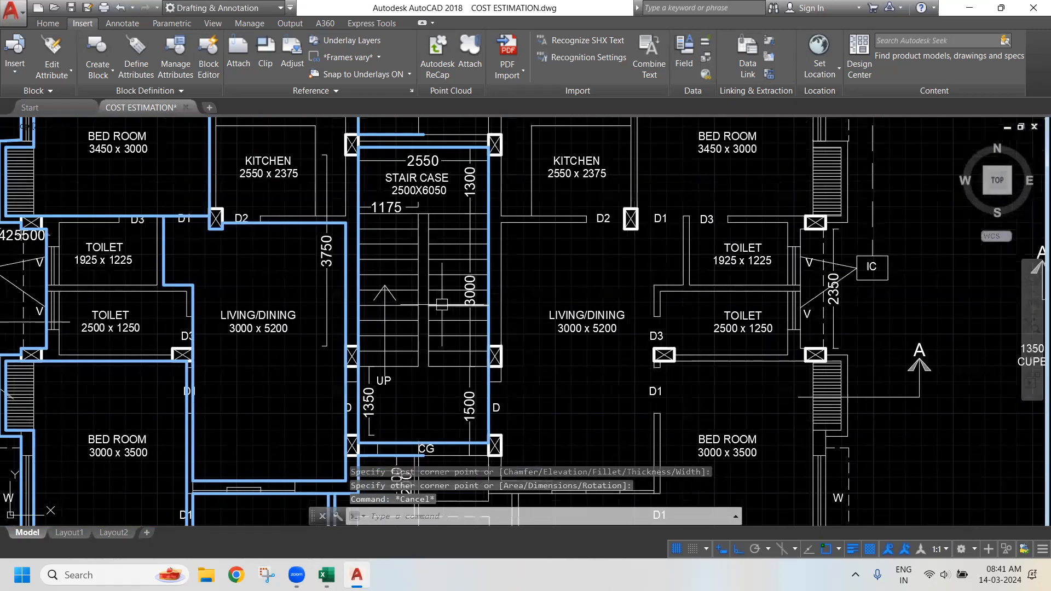
scroll(461, 145, "up", 1)
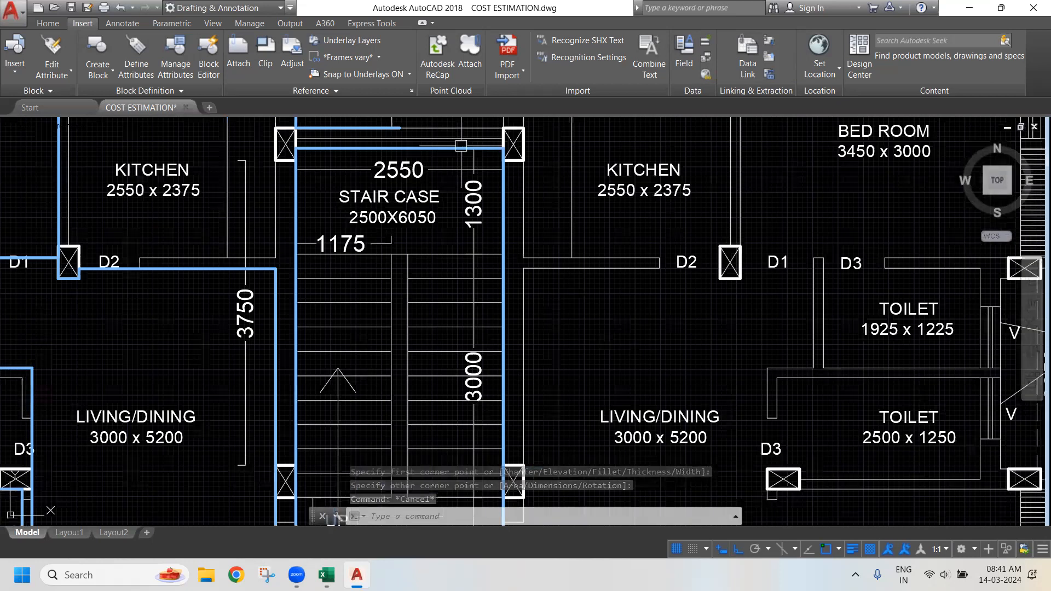
left_click_drag(462, 146, 477, 211)
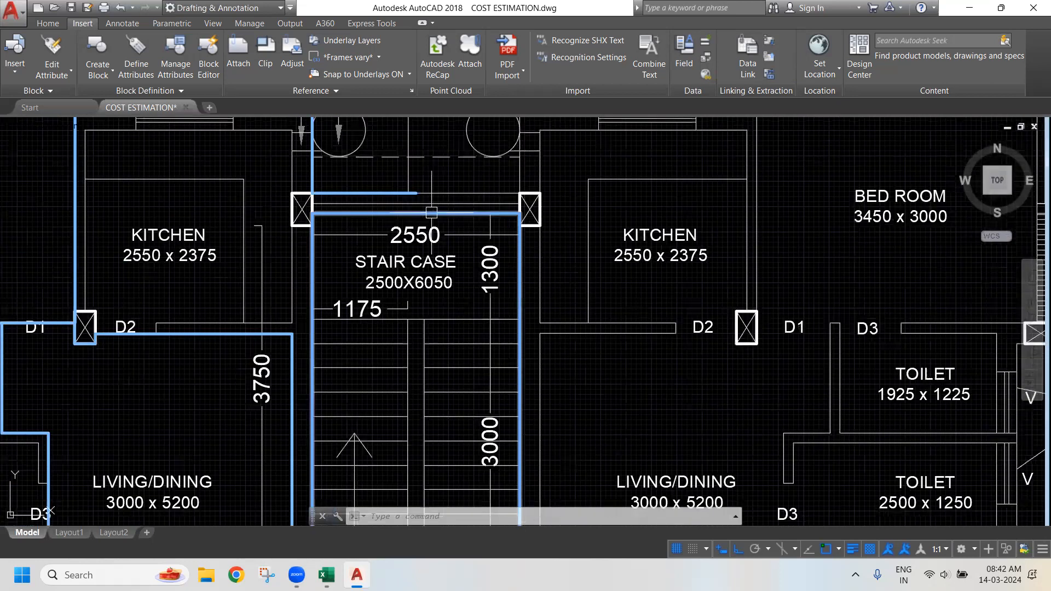
scroll(432, 212, "down", 4)
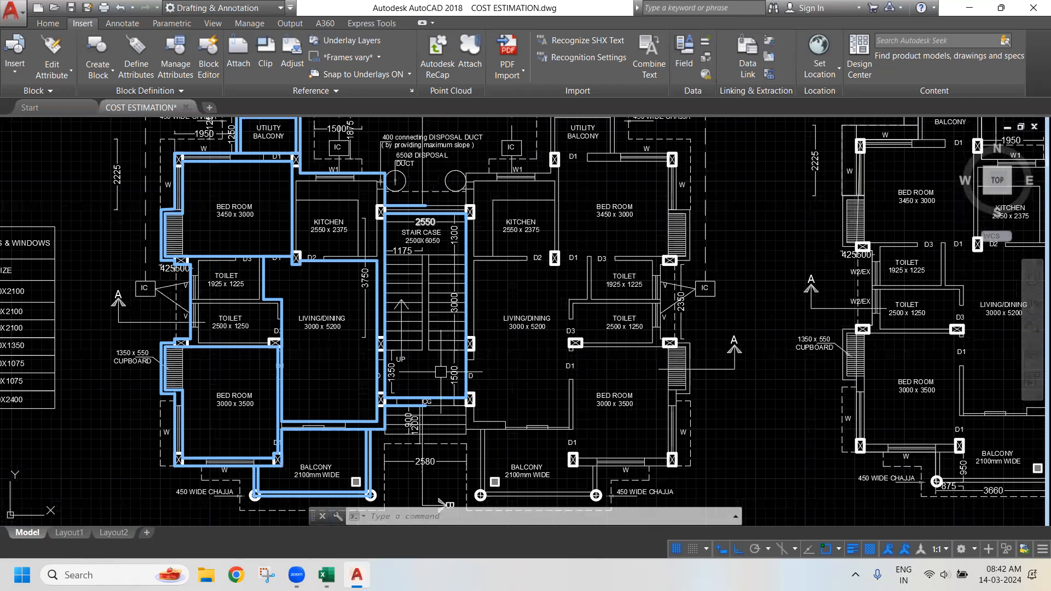
scroll(446, 372, "up", 2)
scroll(458, 376, "down", 2)
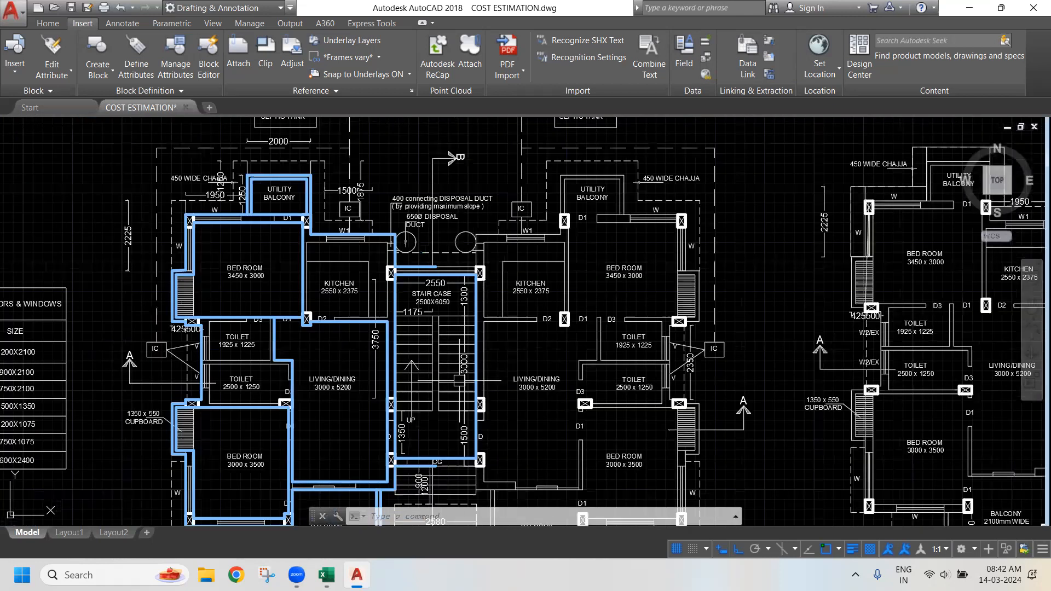
scroll(418, 489, "up", 2)
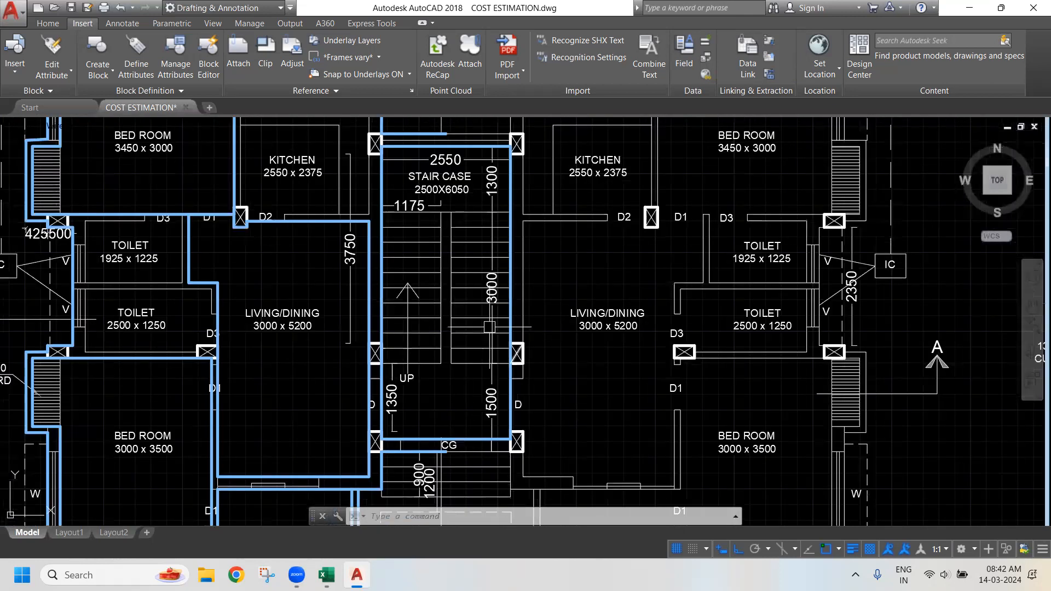
type("LI")
key("Return")
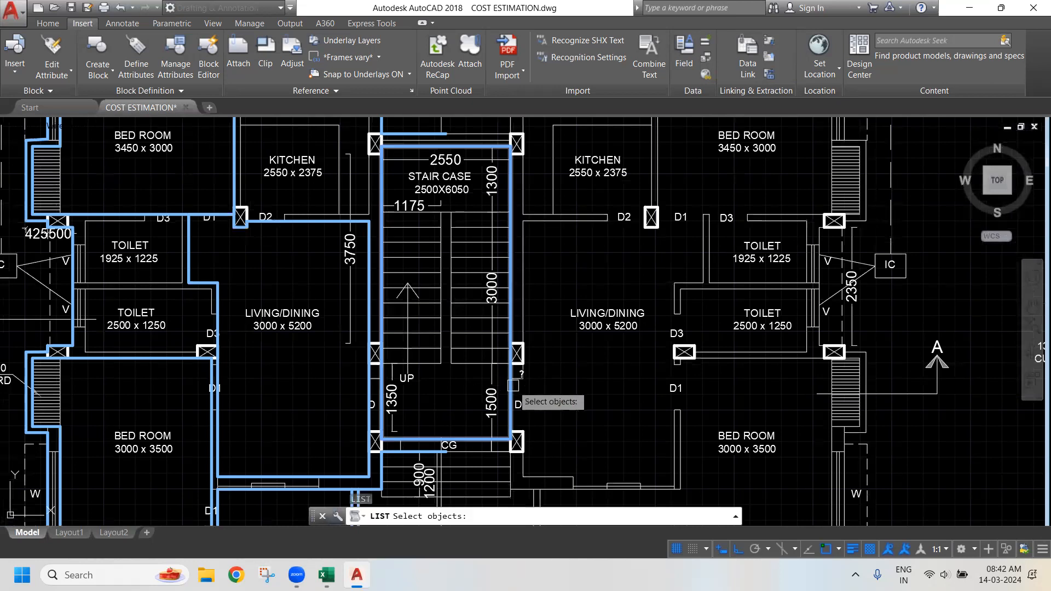
left_click(513, 384)
key("Return")
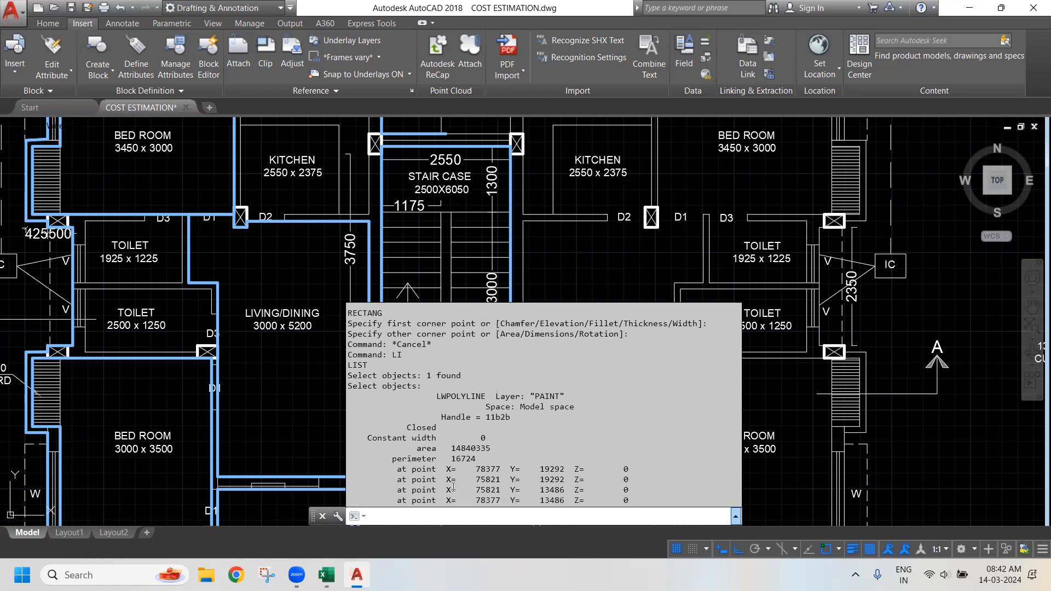
Switch to Excel and enter 16.73 as the length and 3.18 as the height in the STAIR AREA row
key("alt+Tab")
type("16.73")
key("Tab")
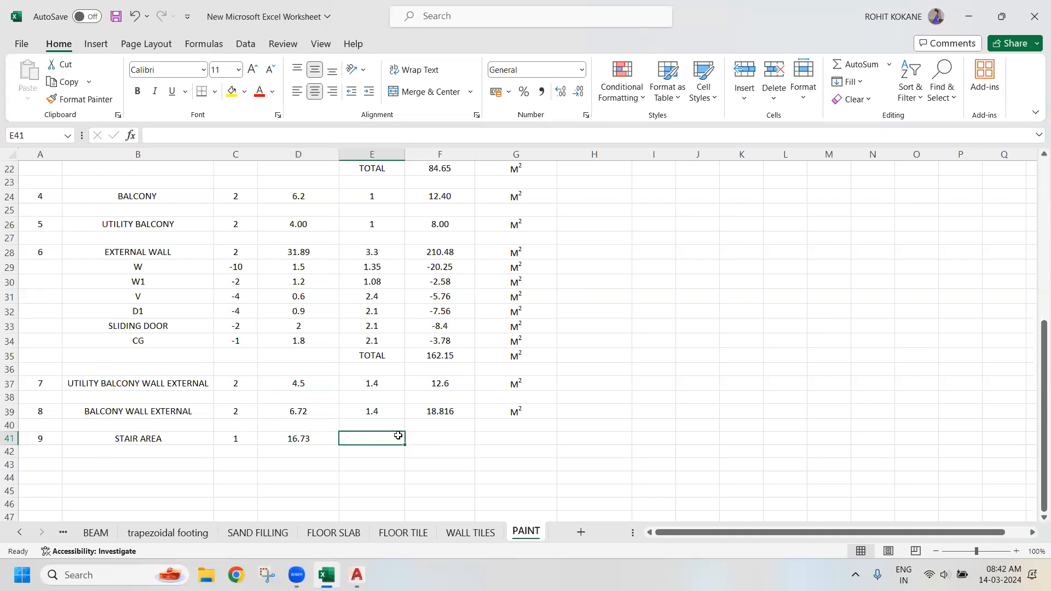
type("3.")
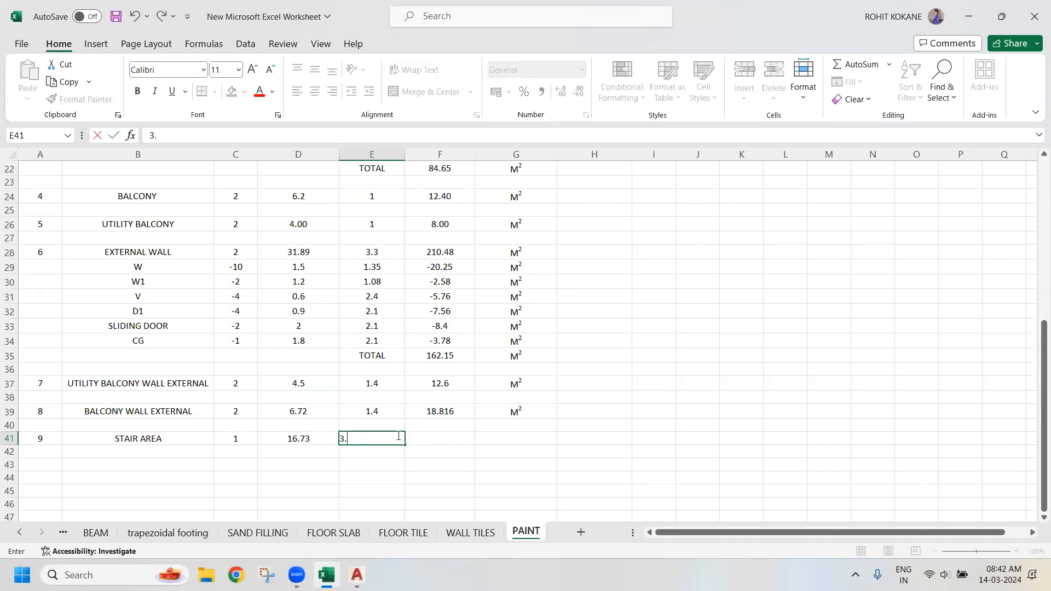
scroll(428, 281, "up", 2)
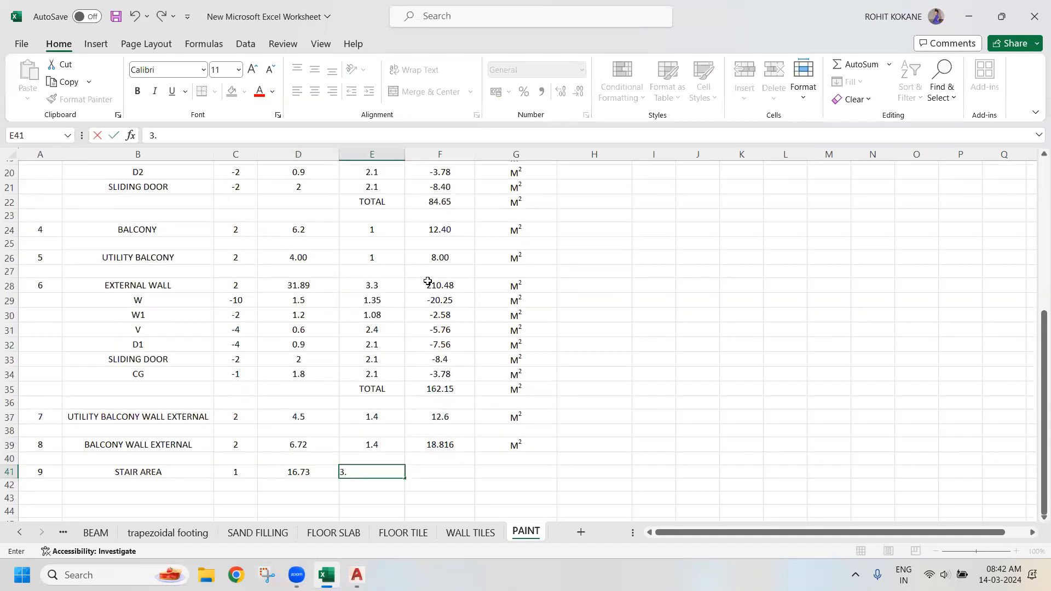
scroll(424, 282, "up", 1)
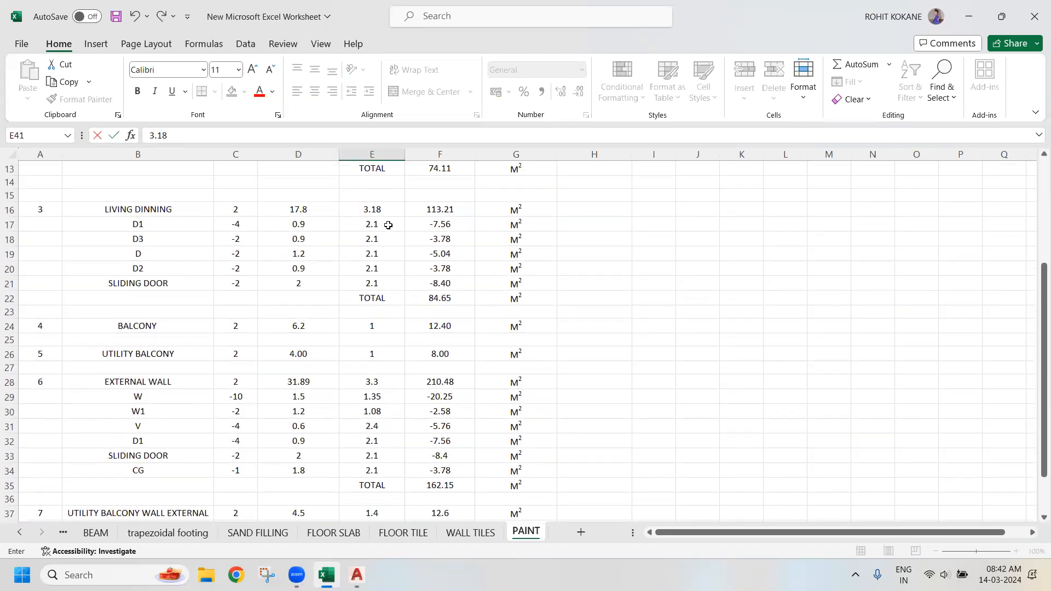
key("Tab")
scroll(423, 225, "down", 5)
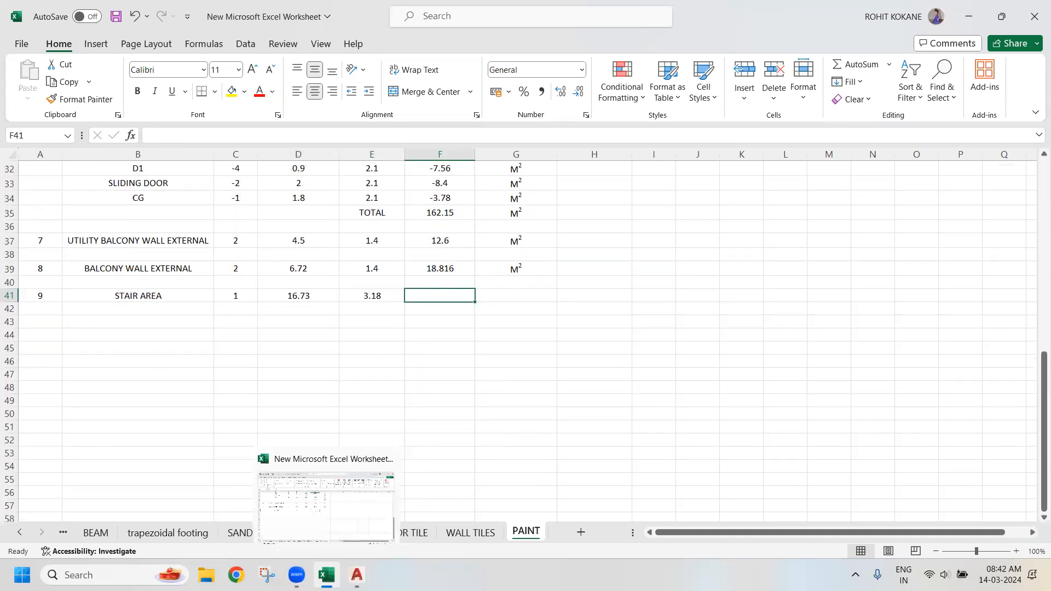
Check the stair case openings in AutoCAD, and add a W deduction with quantity -1 below STAIR AREA in Excel
left_click(356, 574)
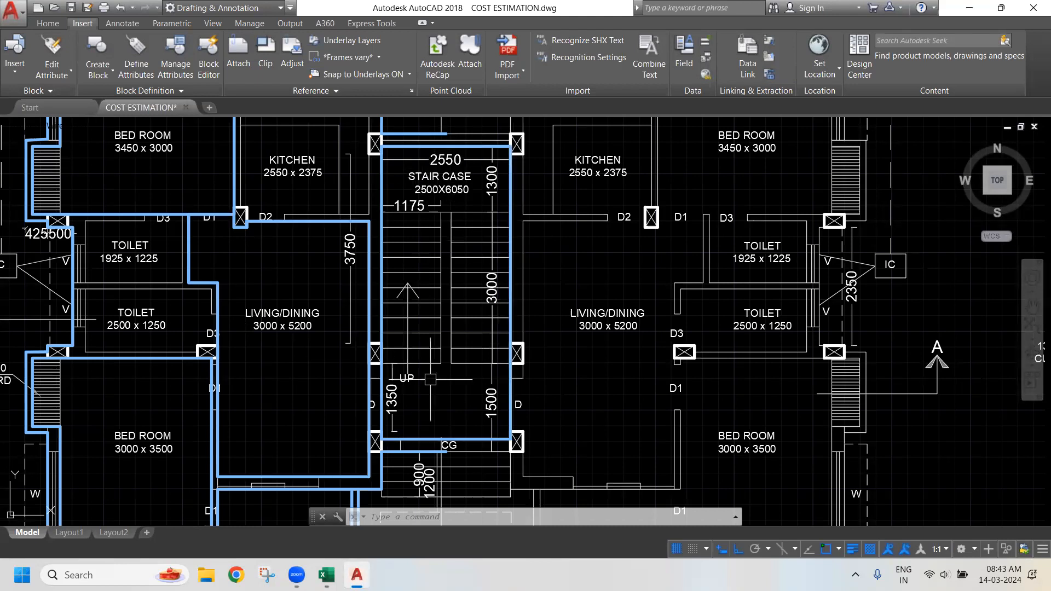
left_click(327, 575)
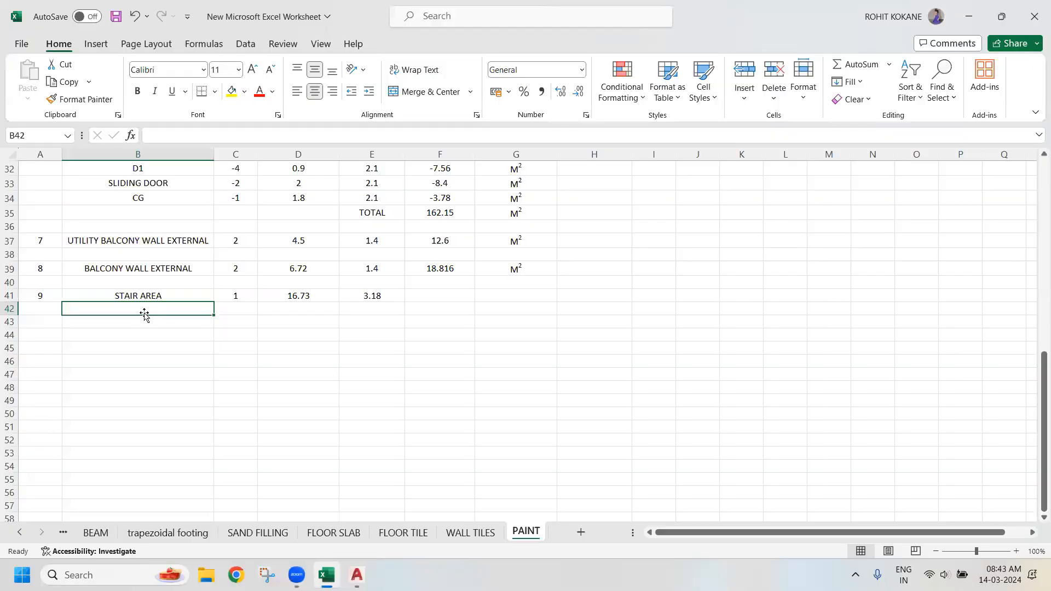
type("W")
key("Tab")
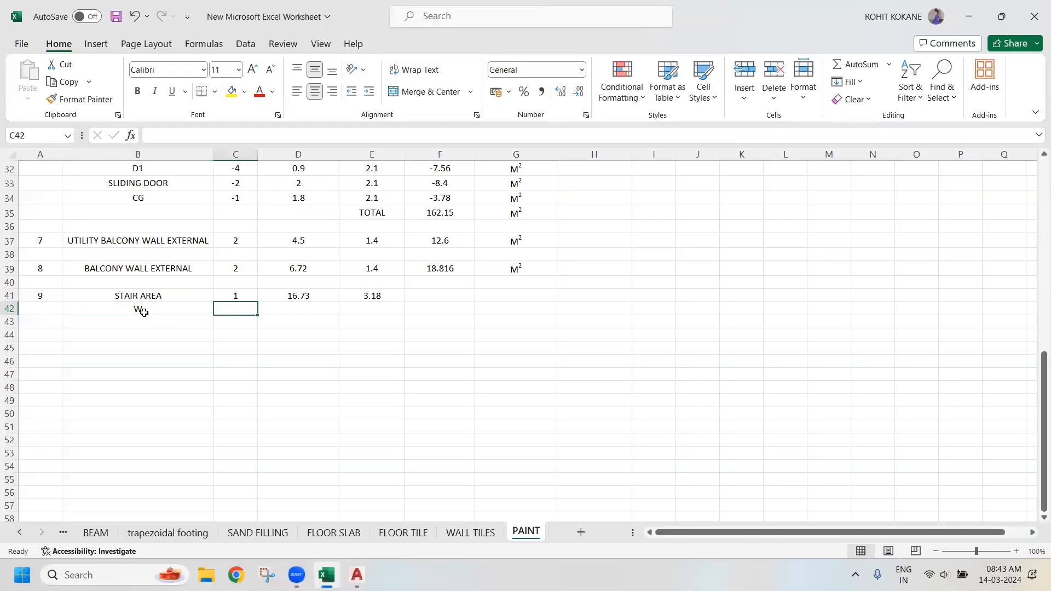
type("-1")
key("Tab")
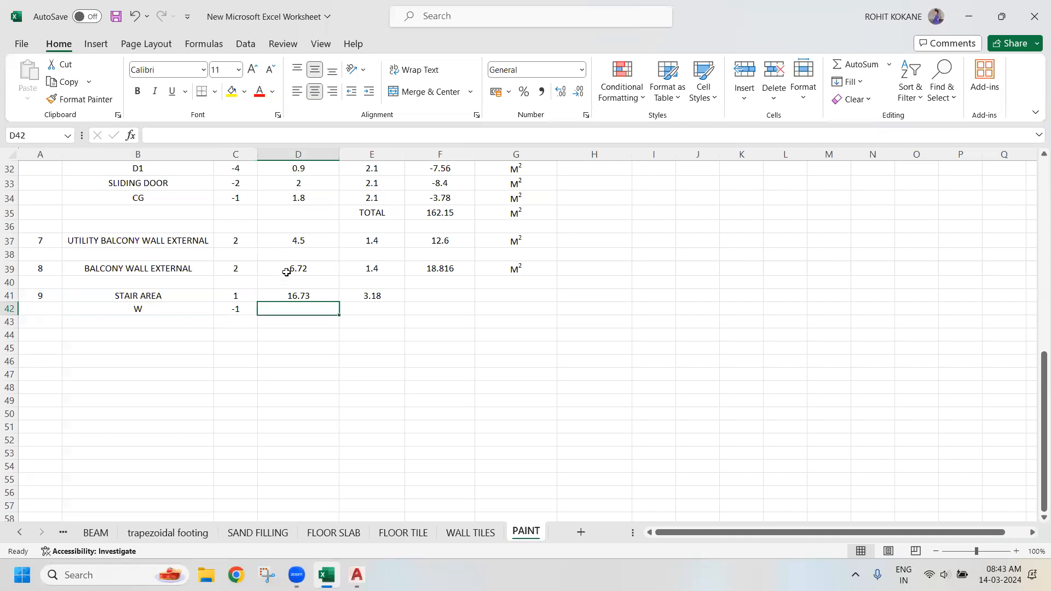
Try to copy the EXTERNAL WALL window's dimensions, area formula and unit to the W row below STAIR AREA
scroll(288, 271, "up", 2)
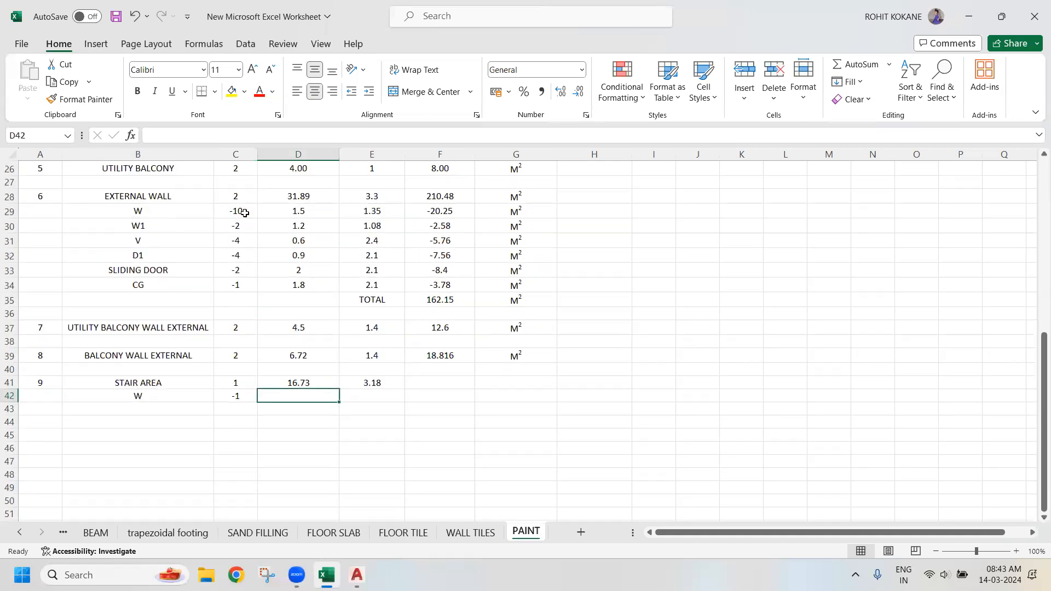
left_click_drag(280, 212, 516, 212)
key("ctrl+c")
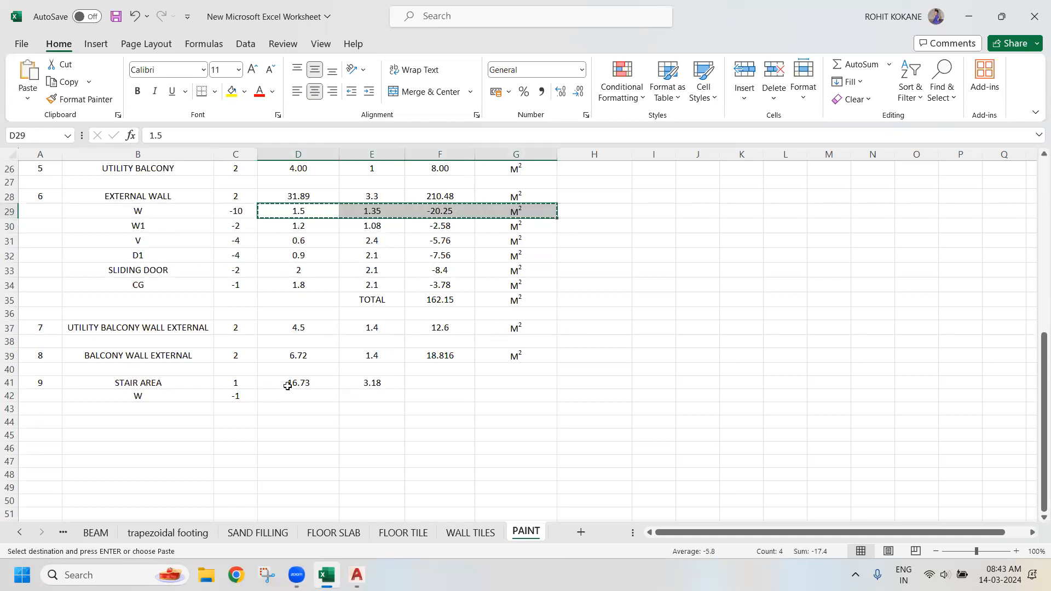
left_click(288, 394)
key("ctrl+v")
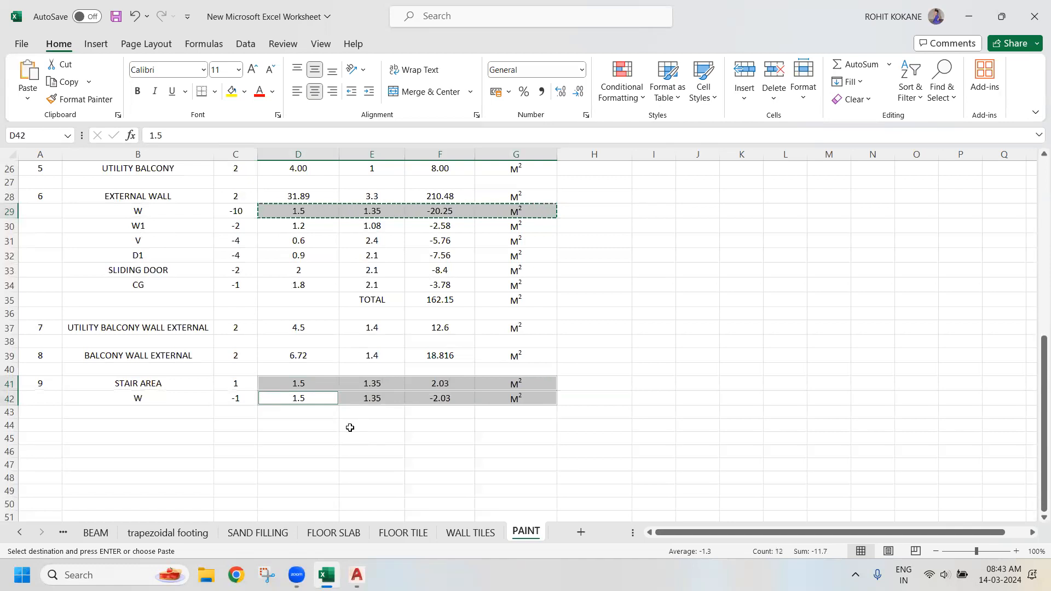
left_click(349, 426)
left_click(318, 383)
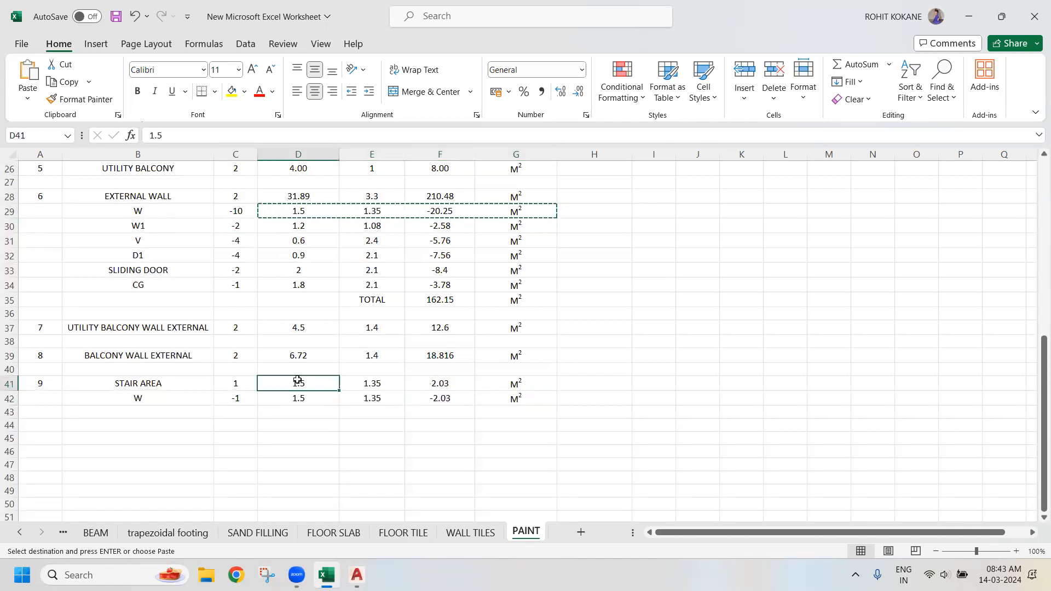
key("ctrl+z")
left_click(304, 397)
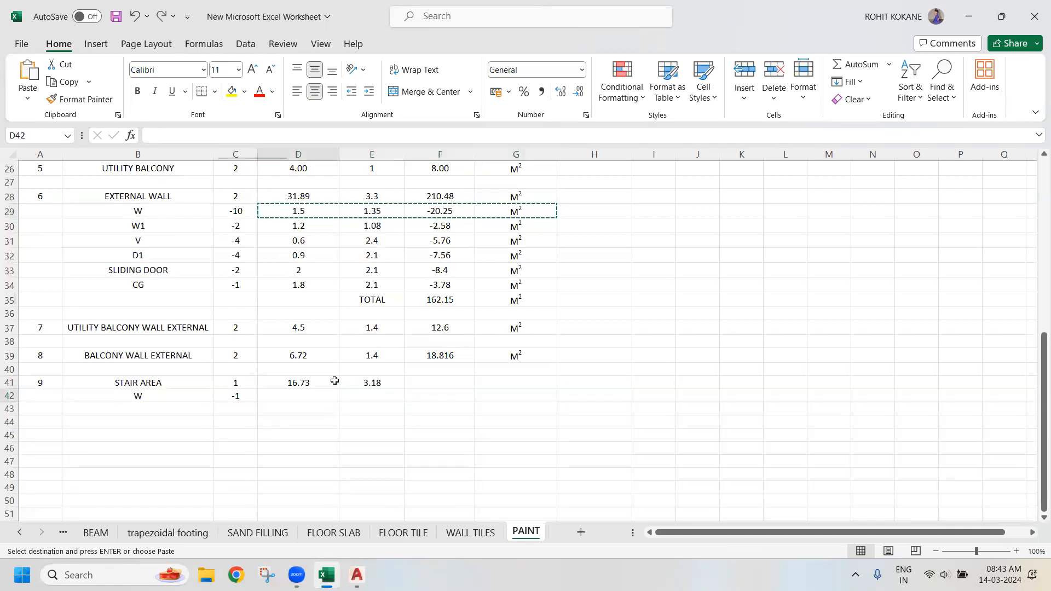
Copy the UTILITY BALCONY WALL EXTERNAL area formula and the BALCONY WALL EXTERNAL M2 unit to the STAIR AREA row
left_click(434, 382)
left_click(461, 354)
left_click(460, 328)
key("ctrl+c")
left_click(435, 383)
key("ctrl+v")
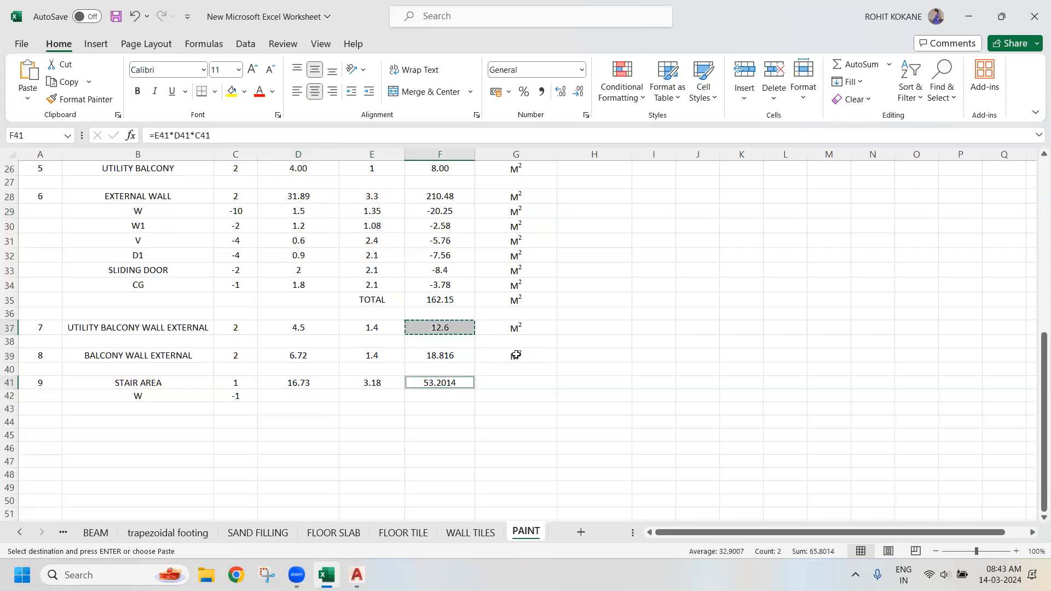
left_click(517, 355)
key("ctrl+c")
left_click(502, 381)
key("ctrl+v")
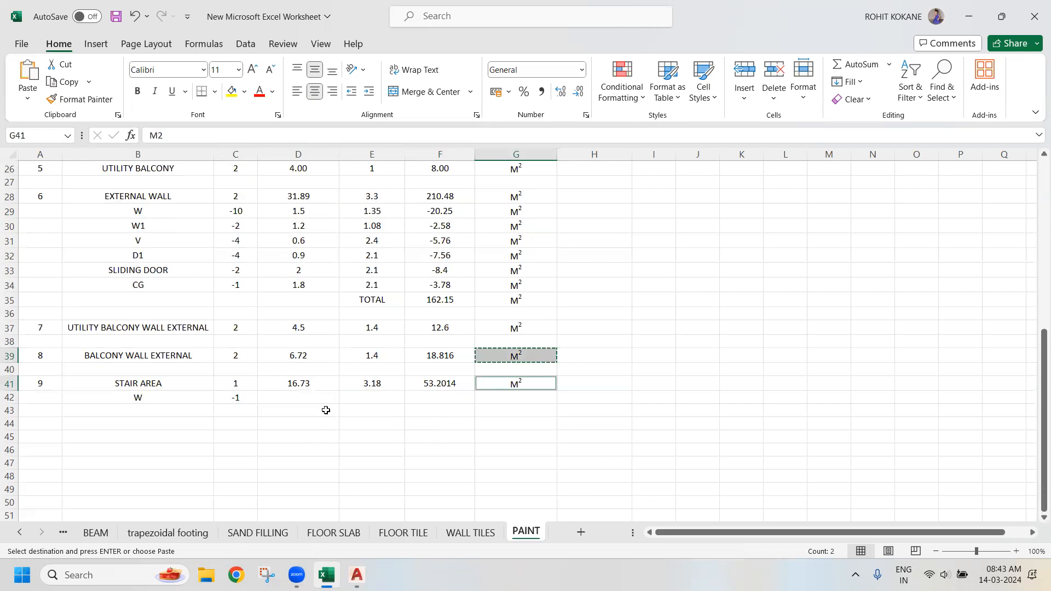
Show the STAIR AREA and BALCONY WALL EXTERNAL areas with two decimal places
left_click(440, 382)
left_click(578, 91)
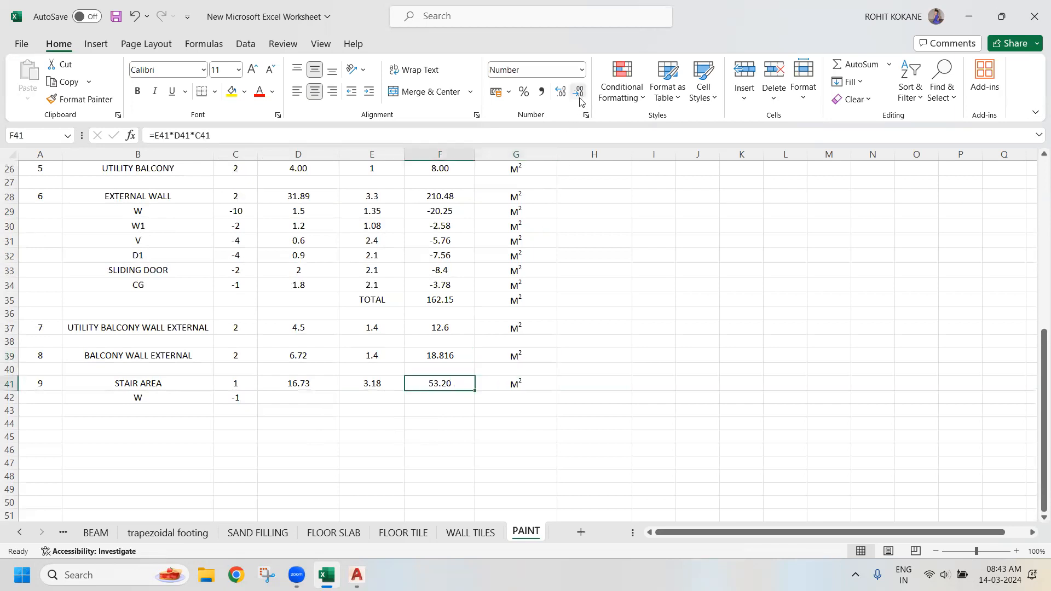
left_click(450, 357)
left_click(579, 93)
Copy the length 1.5, height 1.35, area formula and M2 unit from EXTERNAL WALL's W row to STAIR AREA's W row
left_click(298, 404)
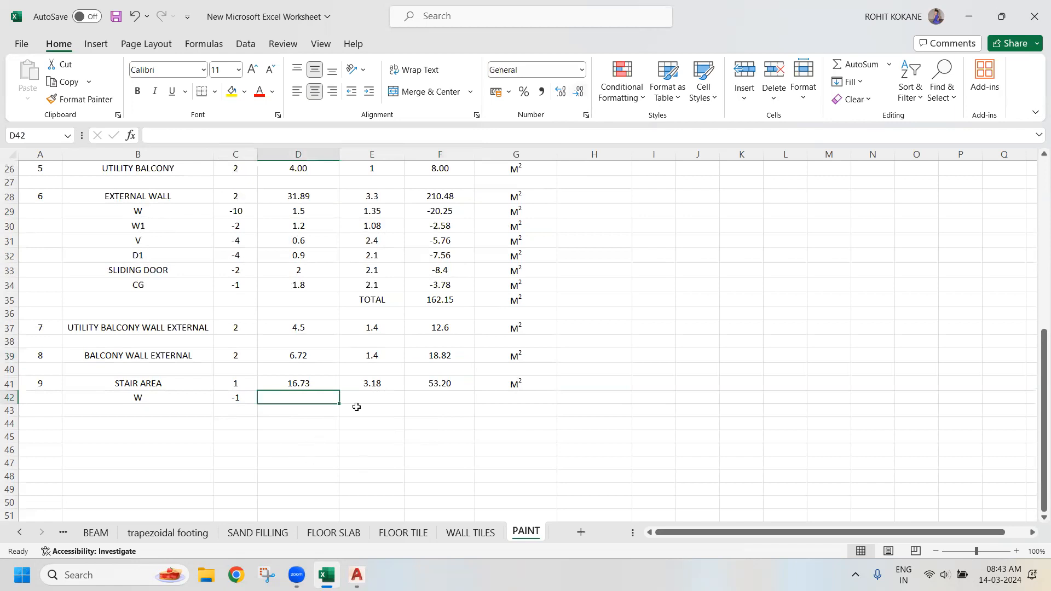
scroll(274, 241, "up", 1)
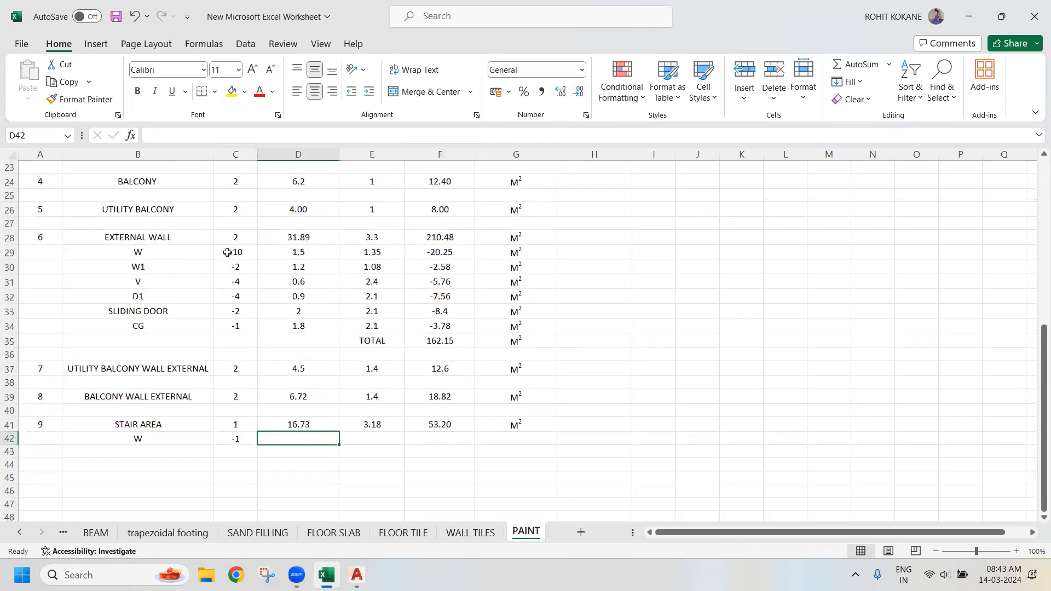
left_click_drag(290, 252, 505, 255)
key("ctrl+c")
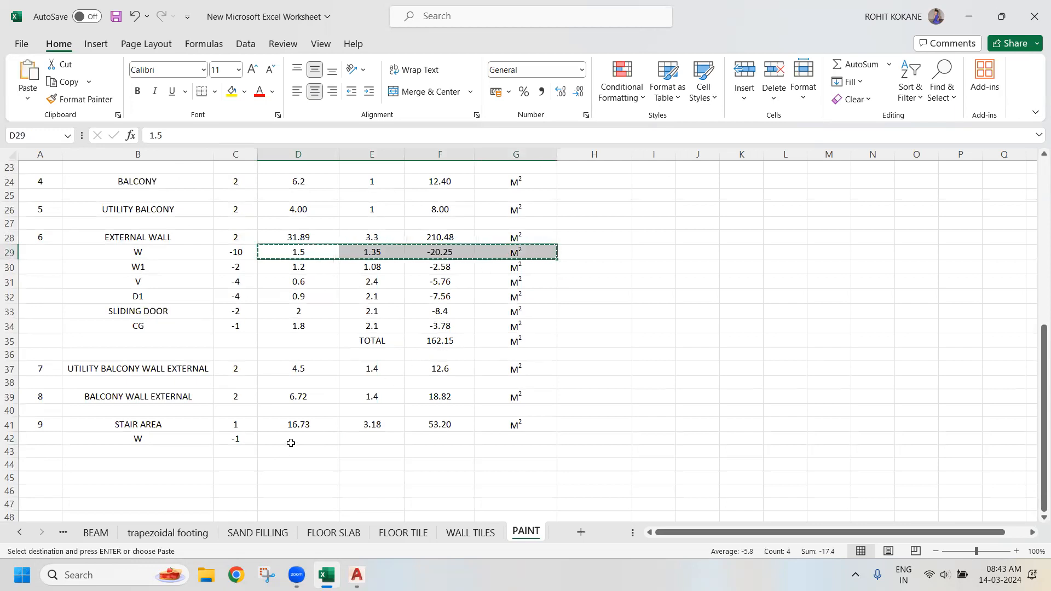
left_click(291, 442)
key("ctrl+v")
key("Escape")
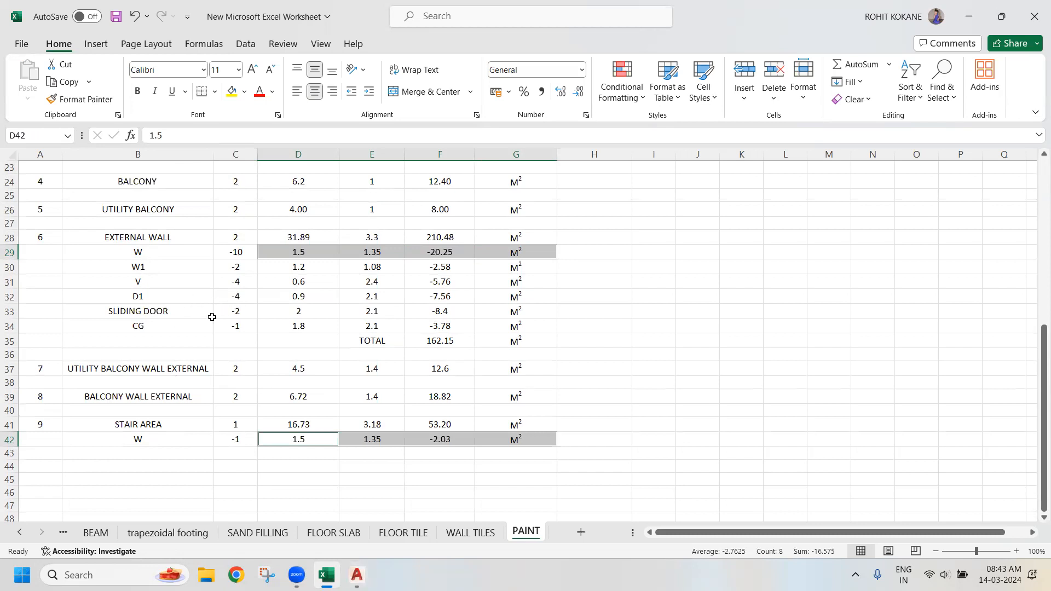
Copy EXTERNAL WALL's D1 row to the row below STAIR AREA's W and rename the copy D
left_click_drag(178, 296, 511, 301)
key("ctrl+c")
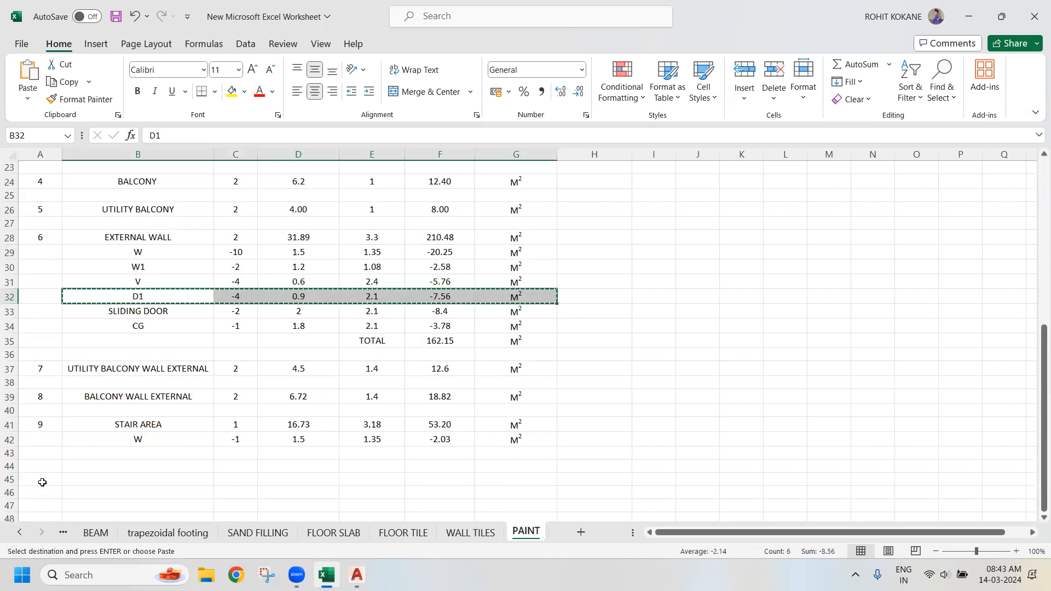
left_click(131, 456)
key("ctrl+v")
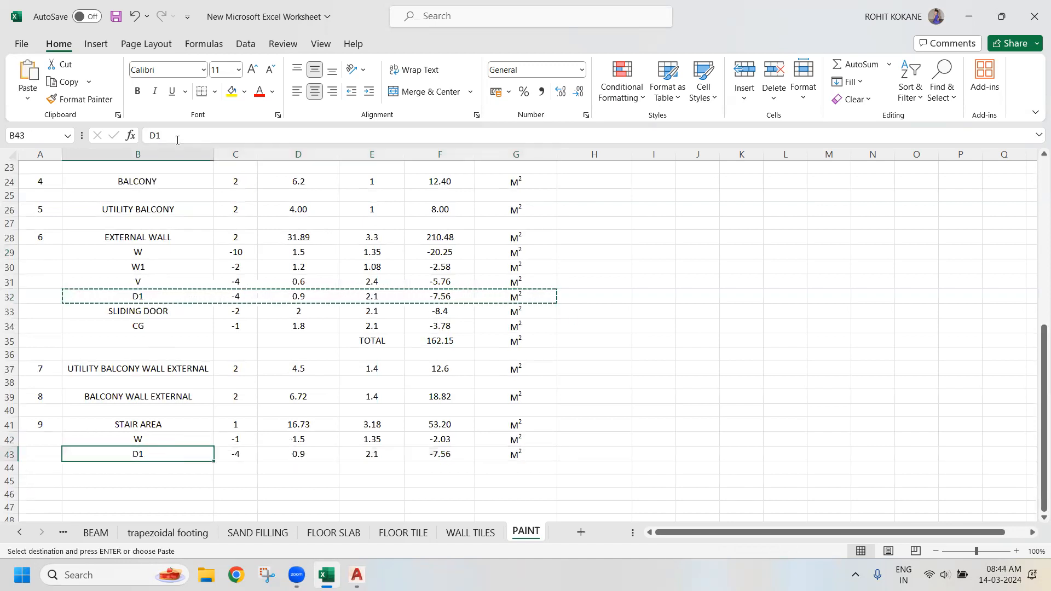
left_click(177, 139)
key("Return")
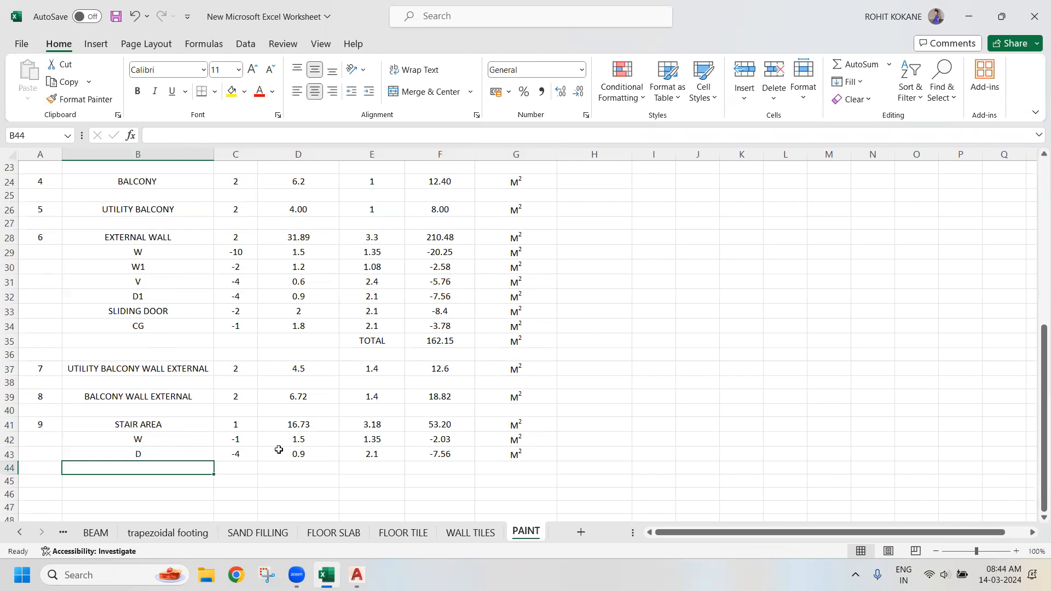
Set the count of STAIR AREA's D row to -2 and its length to 1.2
left_click(253, 457)
type("-2")
key("Tab")
type("1.2")
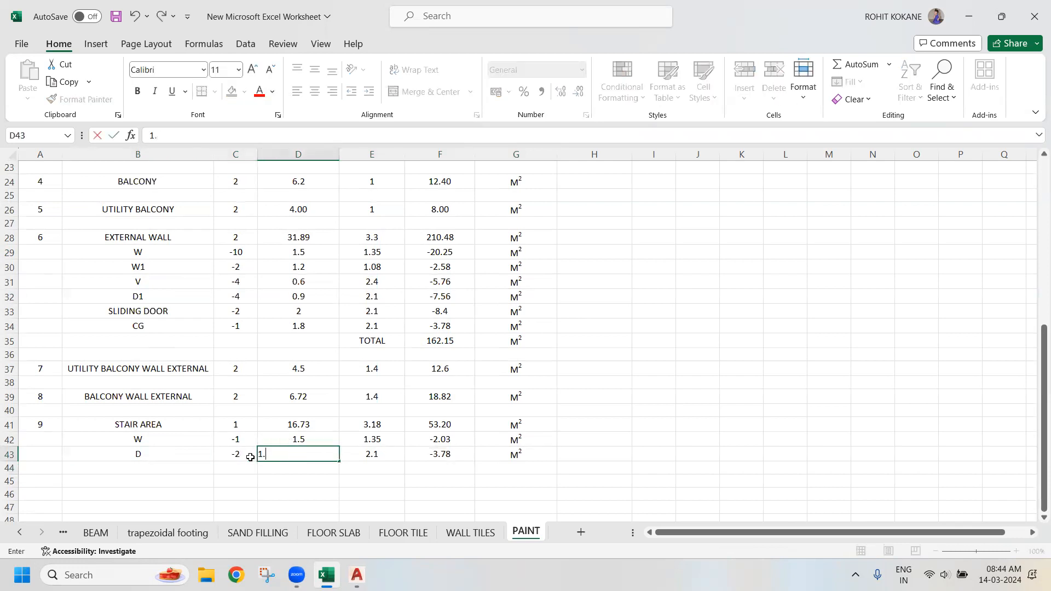
key("Tab")
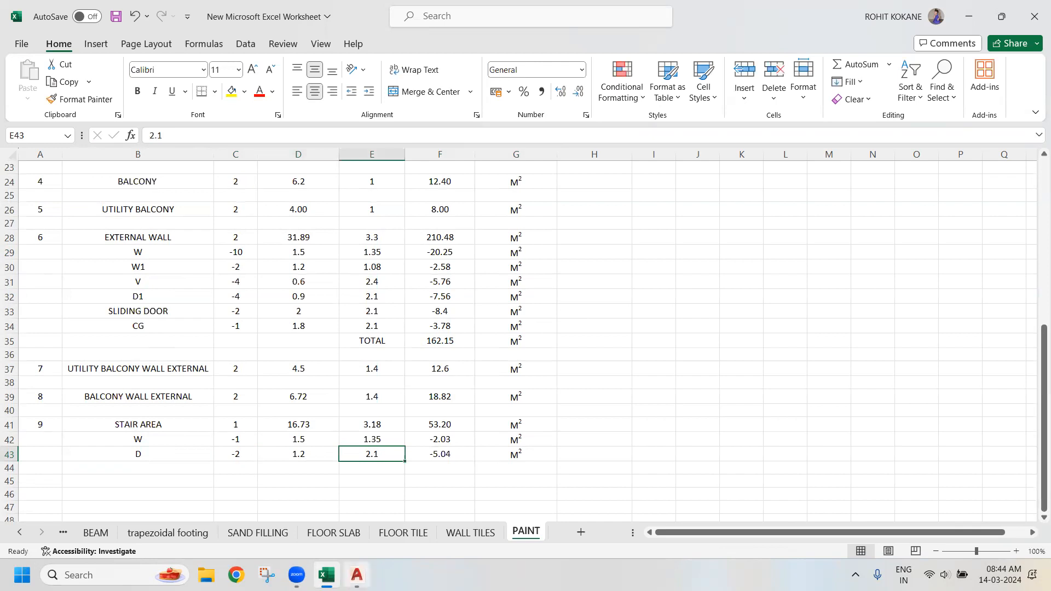
Switch to AutoCAD and check the D size in the door schedule and the openings around the ground floor staircase
left_click(357, 575)
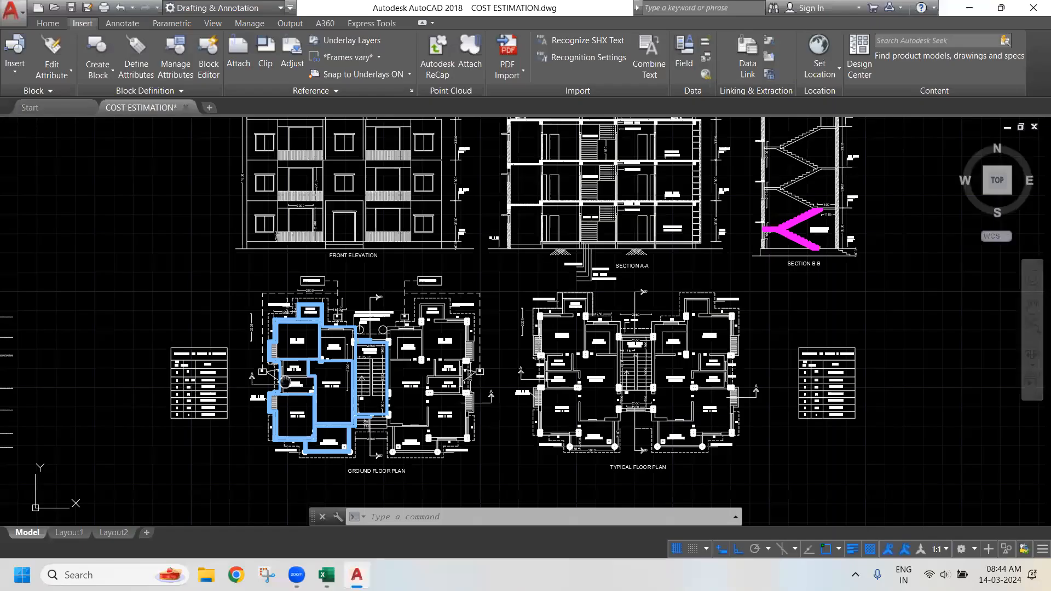
scroll(250, 361, "up", 8)
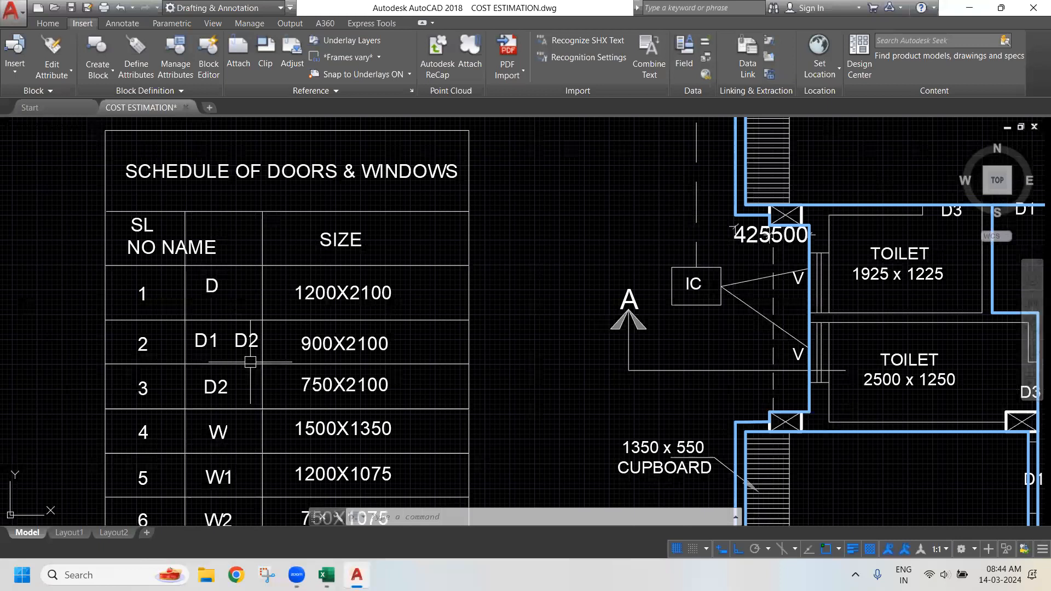
scroll(250, 362, "down", 6)
scroll(467, 297, "up", 6)
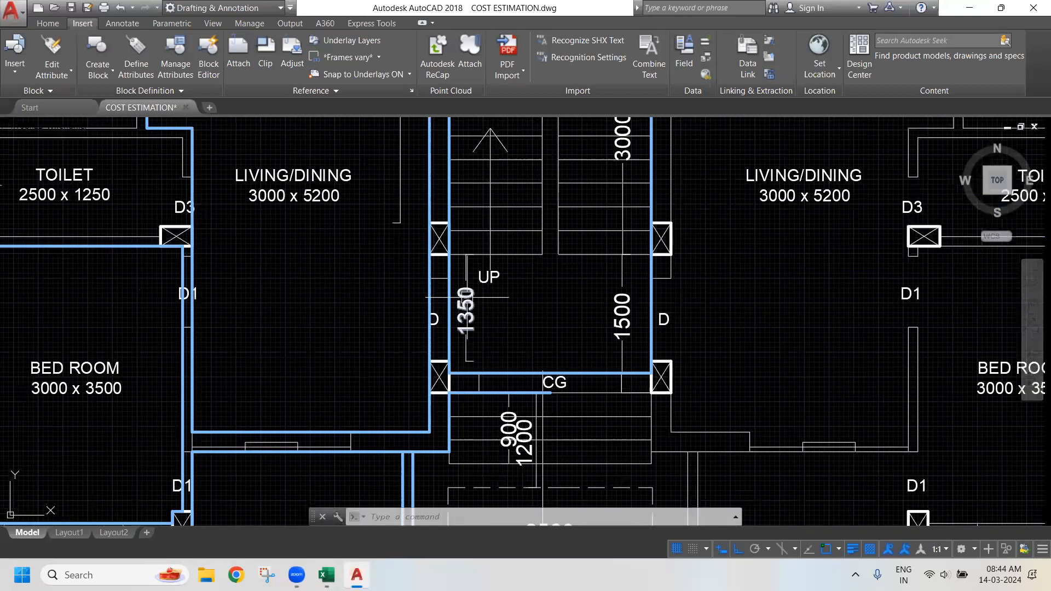
scroll(648, 327, "down", 4)
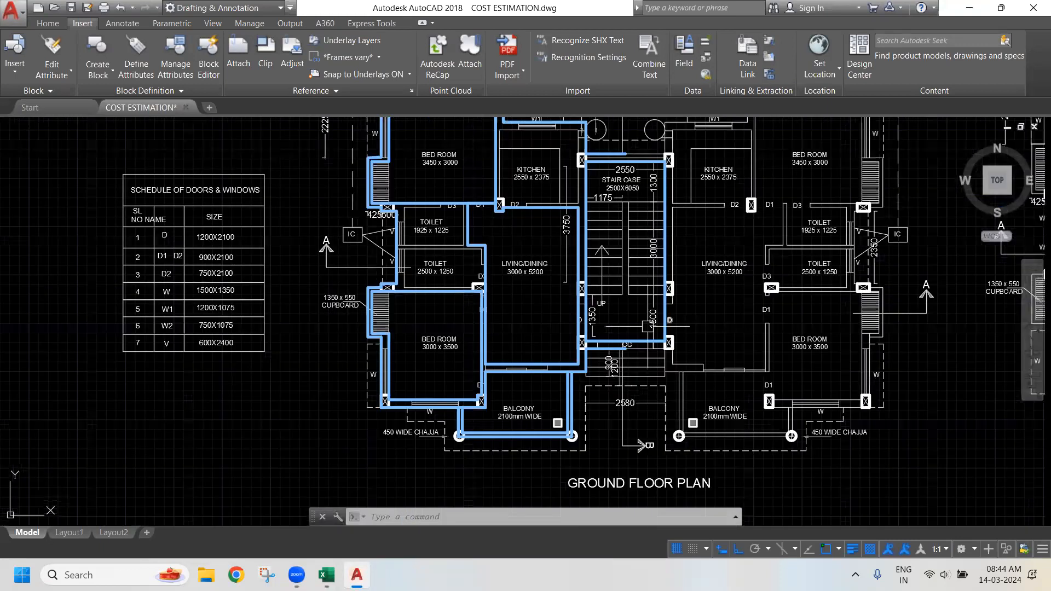
scroll(650, 334, "up", 3)
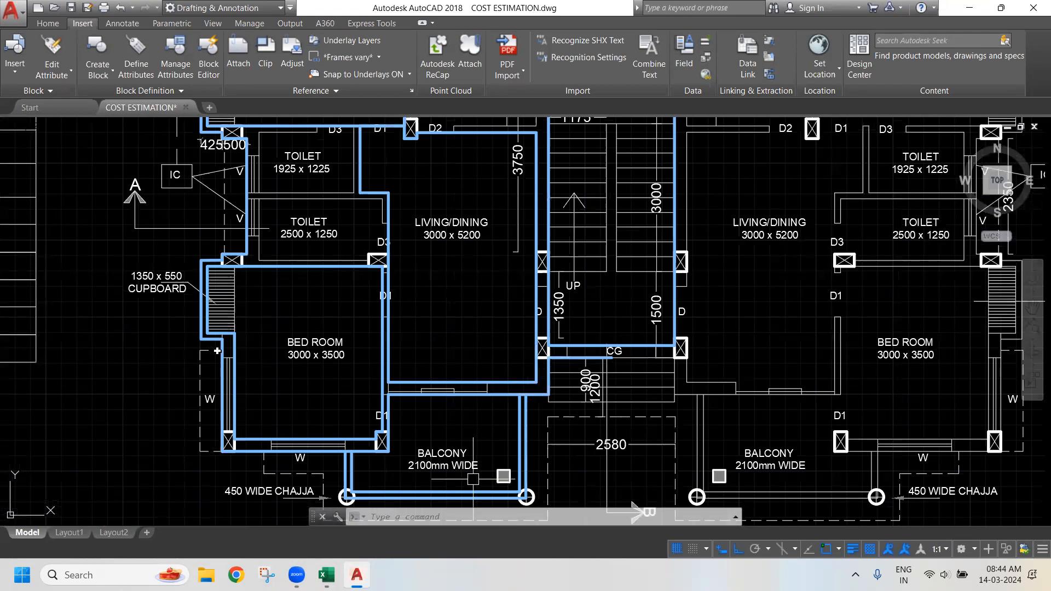
Return to Excel and copy EXTERNAL WALL's CG row to the row below STAIR AREA's D row
left_click(326, 575)
left_click_drag(138, 326, 509, 321)
key("ctrl+c")
left_click(159, 470)
key("ctrl+v")
key("Escape")
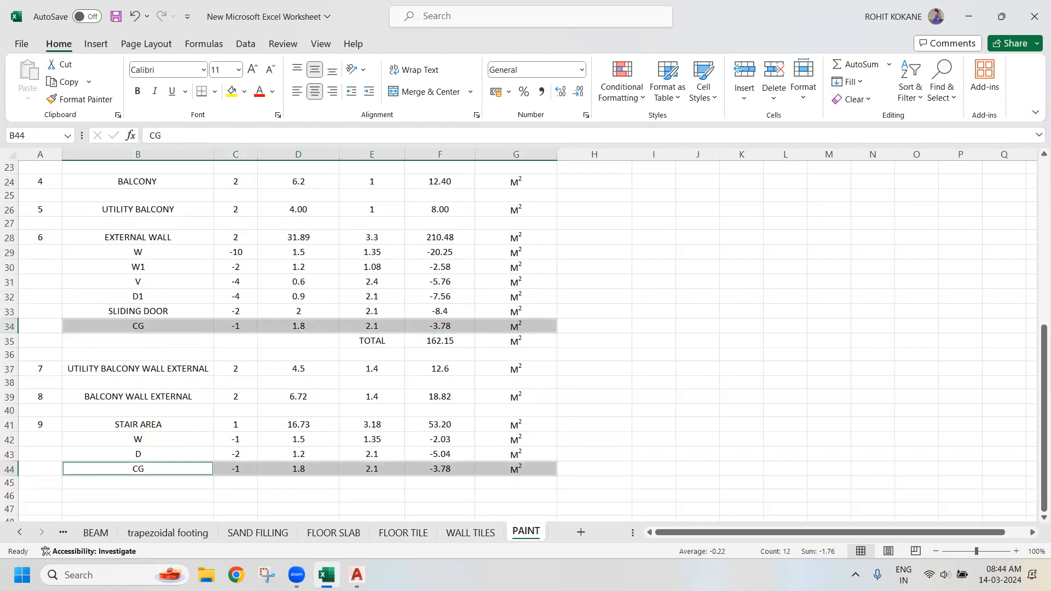
key("alt+Tab")
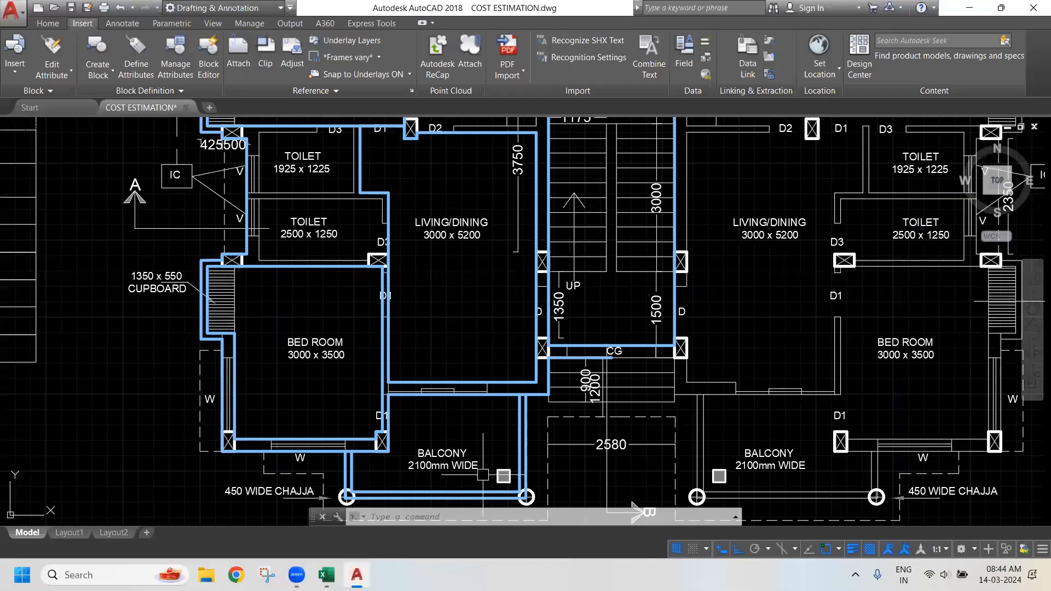
key("alt+Tab")
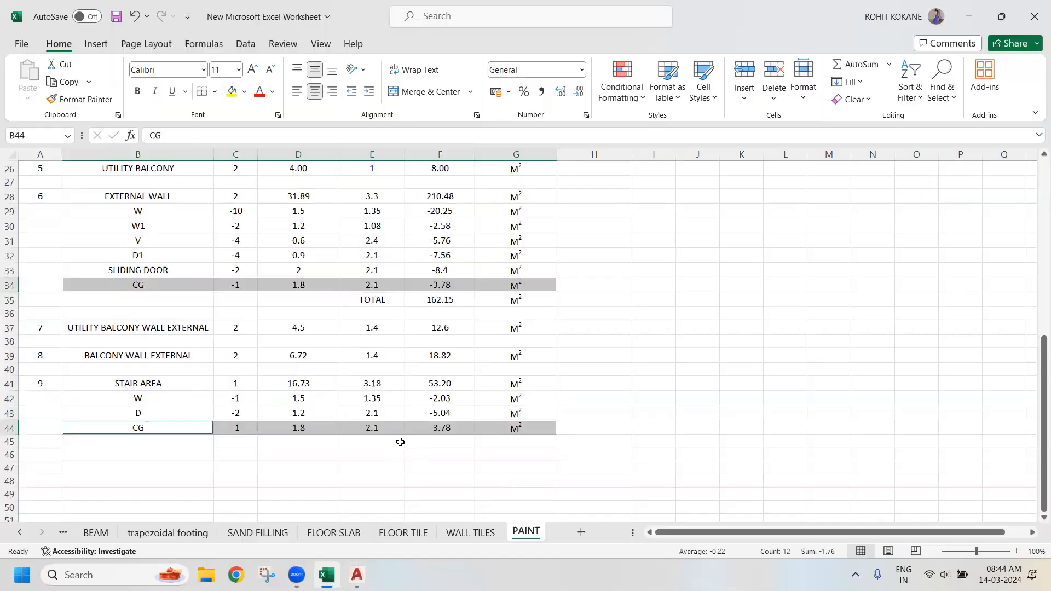
Add a TOTAL label below STAIR AREA's CG row and sum its quantities with =SUM(F41:F44)
left_click(433, 441)
left_click(372, 442)
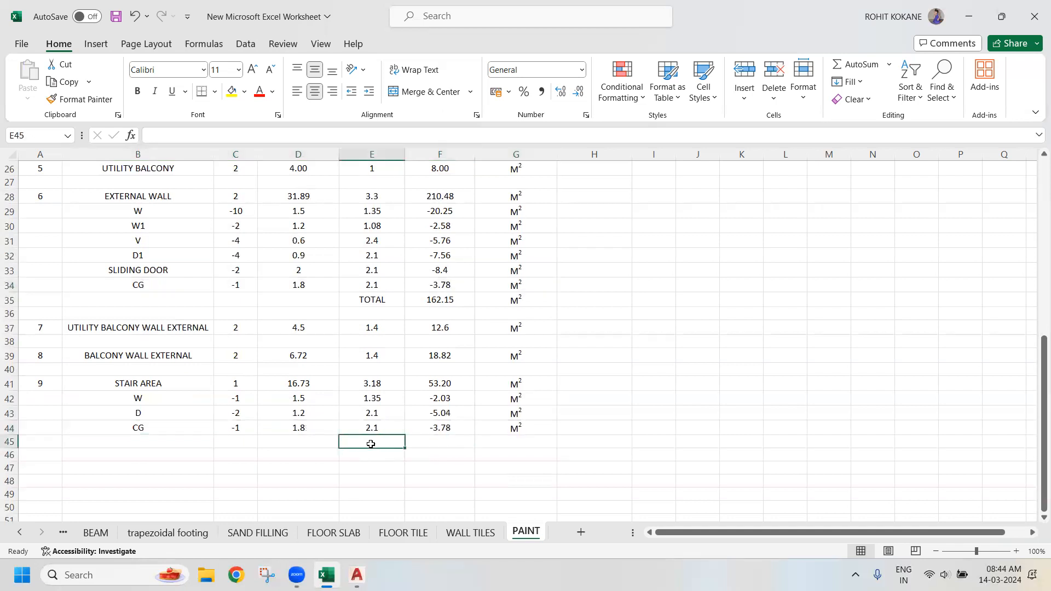
type("TOTAL")
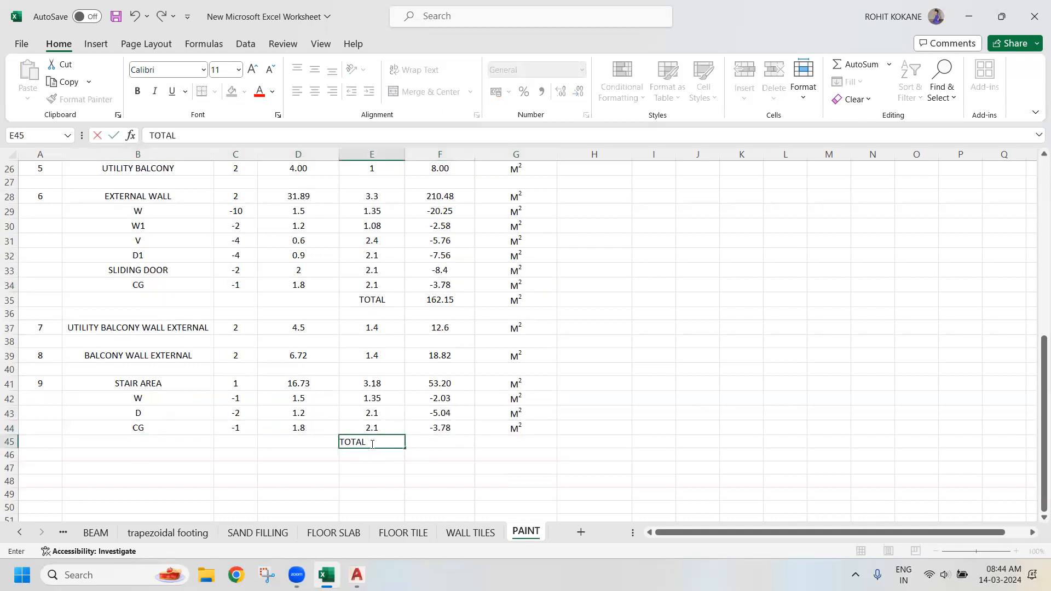
key("Tab")
type("=")
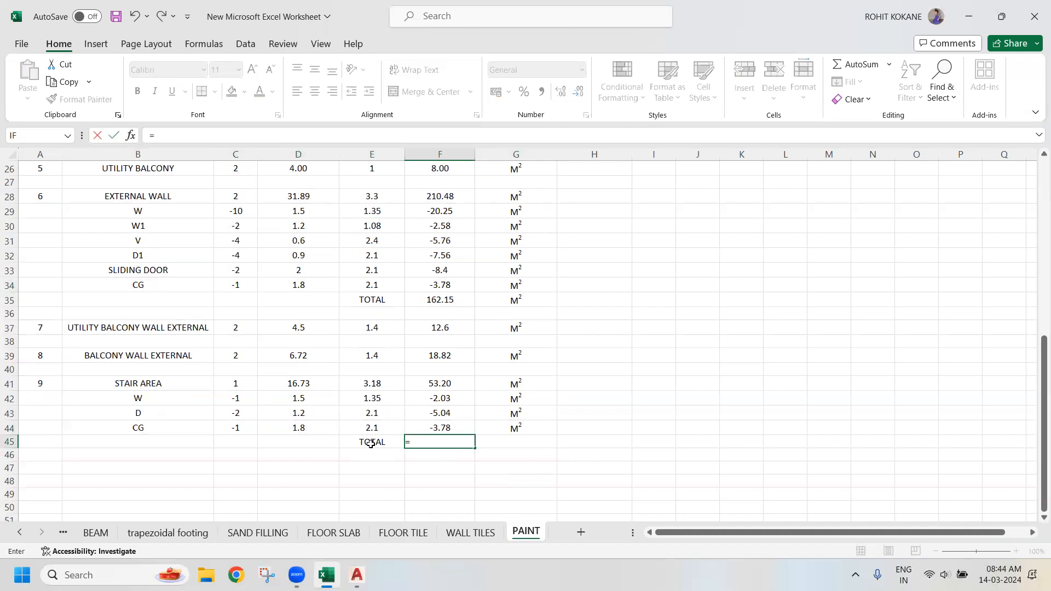
type("SUM(")
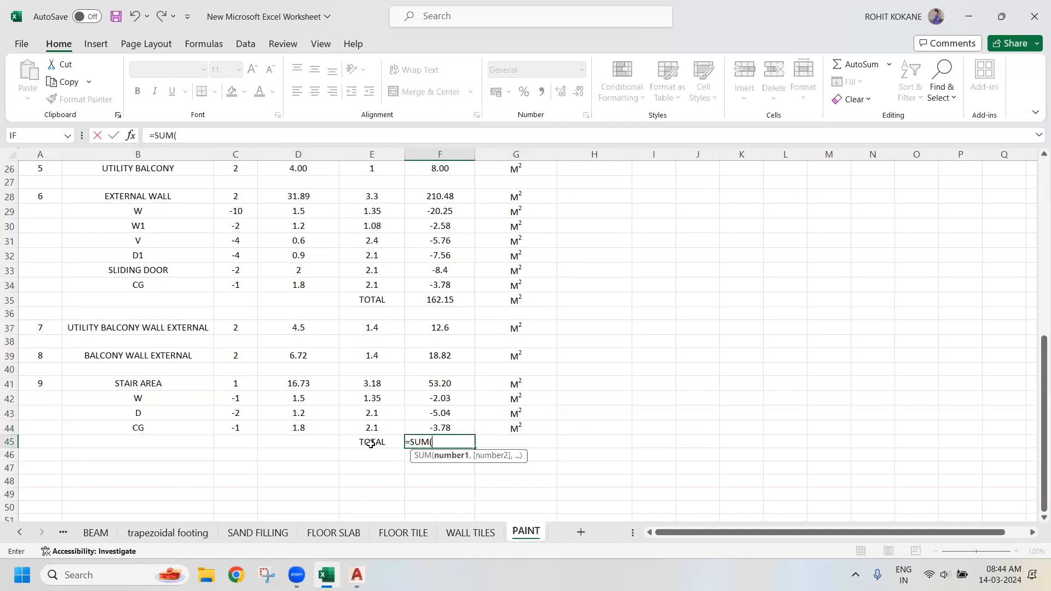
left_click_drag(450, 383, 453, 425)
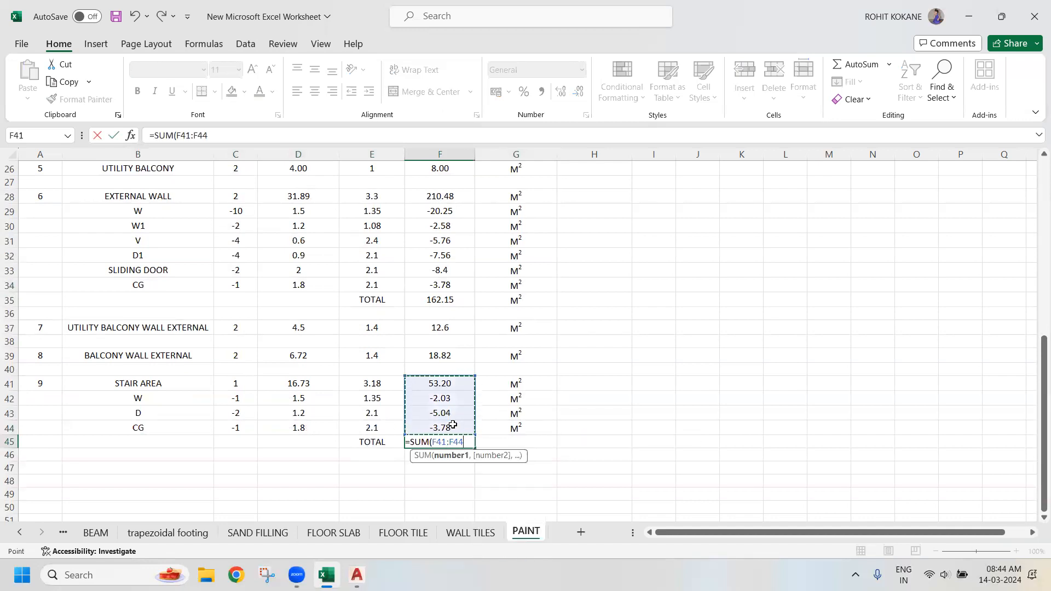
type(")")
key("Return")
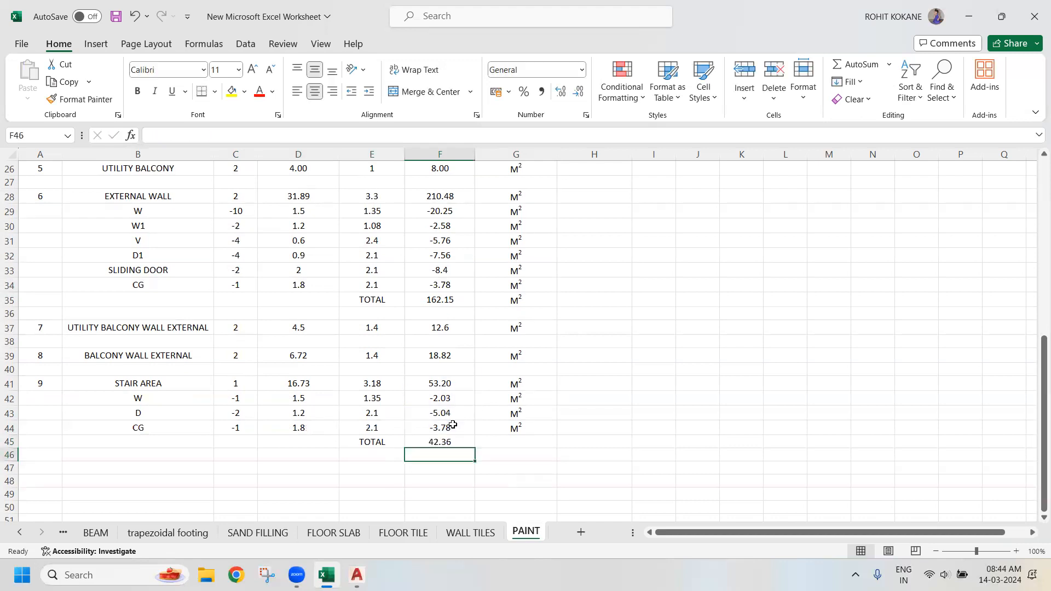
Copy the M2 unit from STAIR AREA's CG row to cell G46
left_click(531, 428)
key("ctrl+c")
left_click(504, 456, "ctrl")
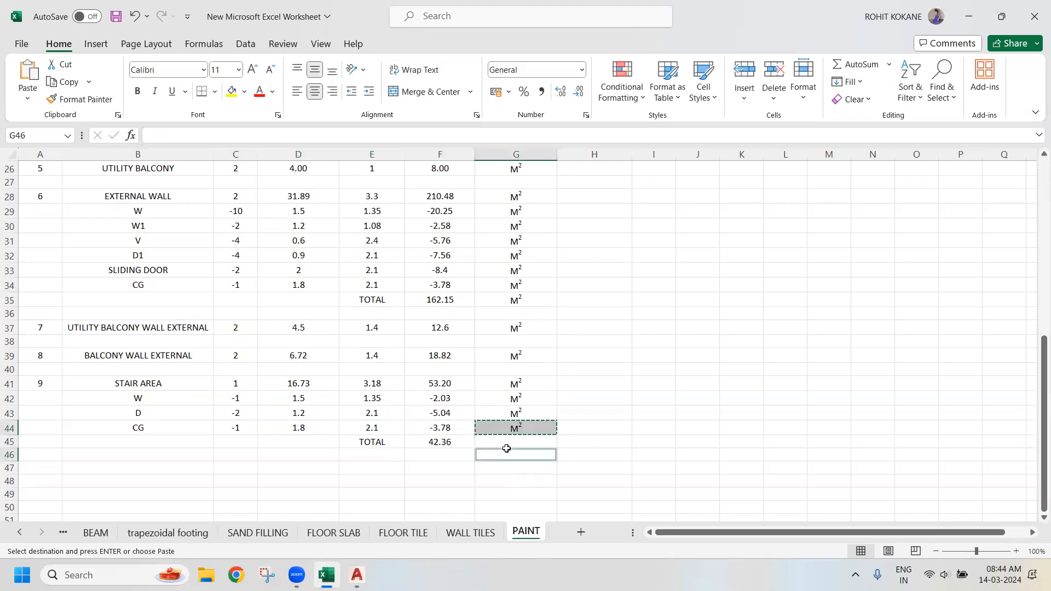
key("Return")
scroll(514, 394, "down", 2)
left_click(638, 369)
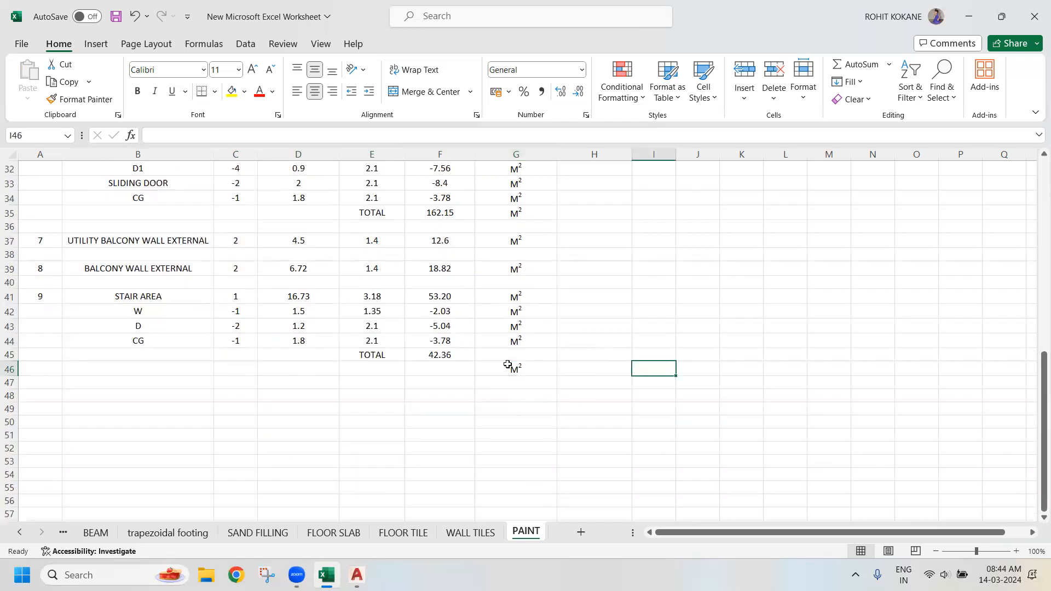
Review the paint quantity rows against the ground and typical floor plans in AutoCAD, ending back in the Excel sheet
left_click(459, 354)
left_click(460, 225)
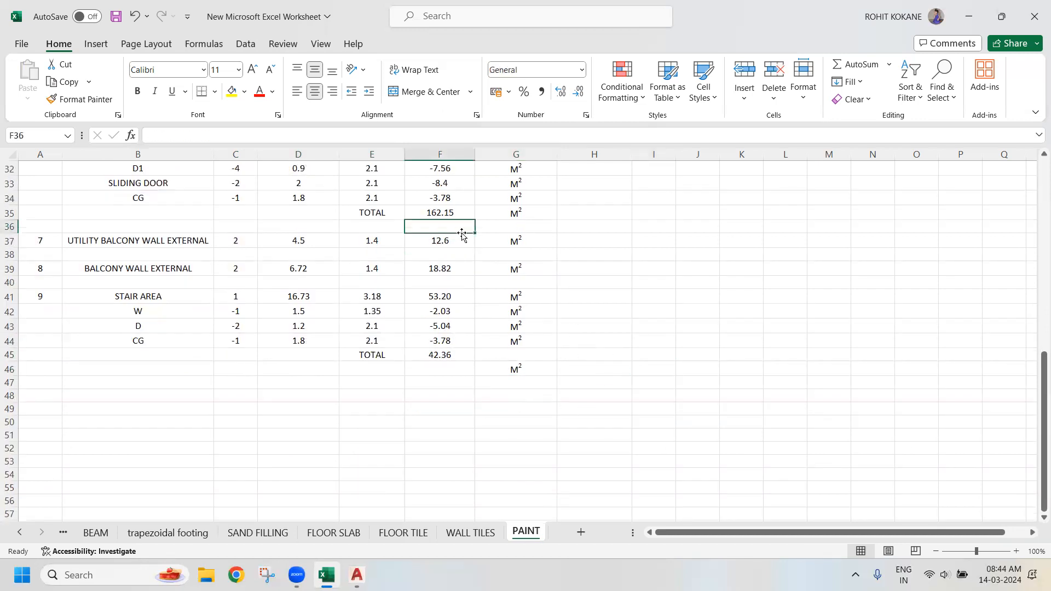
scroll(463, 241, "up", 6)
scroll(465, 252, "up", 4)
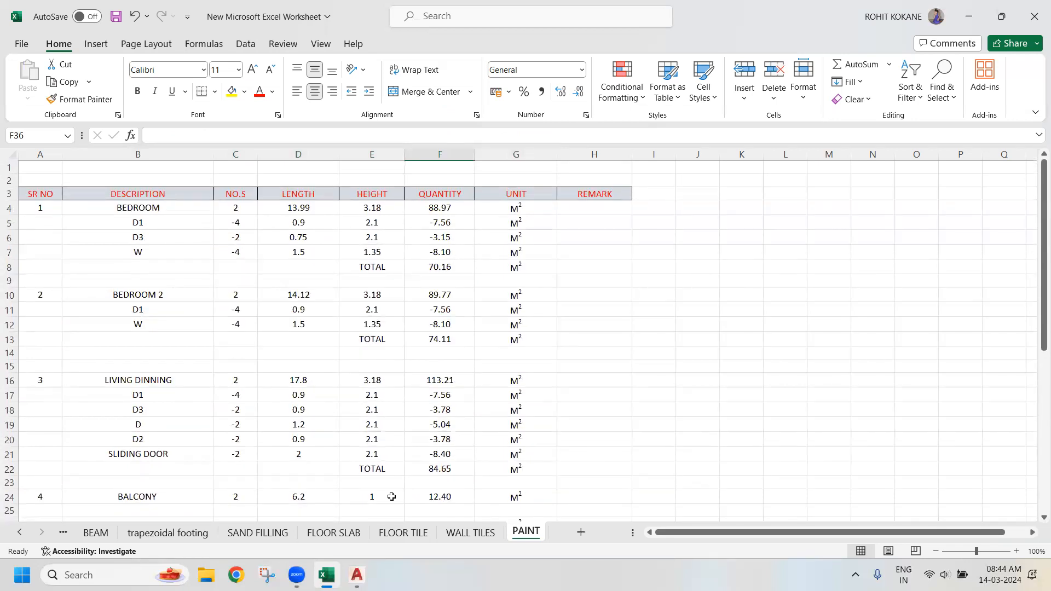
mouse_move(356, 575)
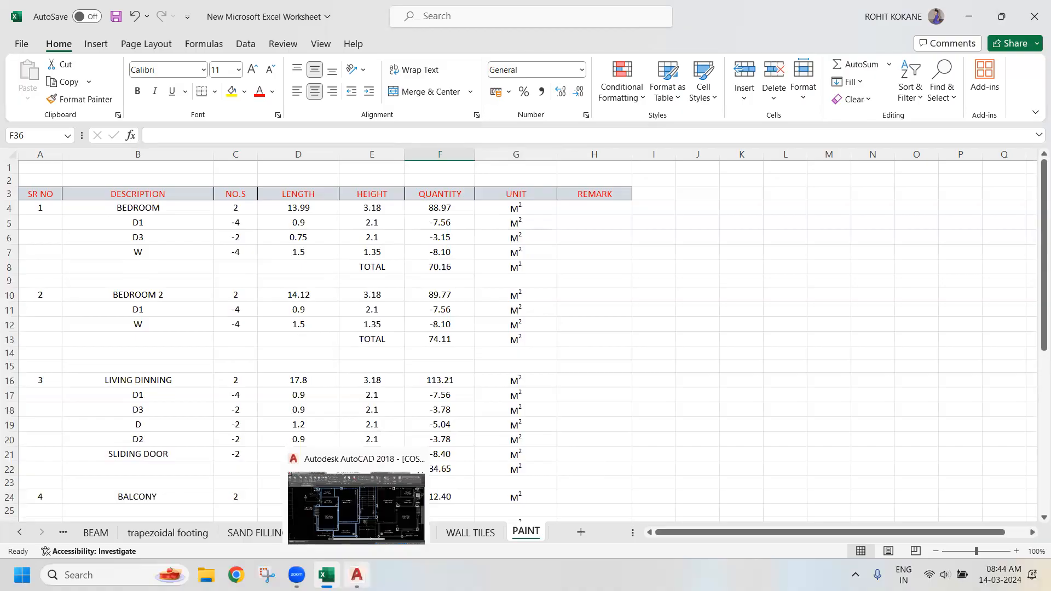
left_click(356, 508)
scroll(519, 327, "down", 4)
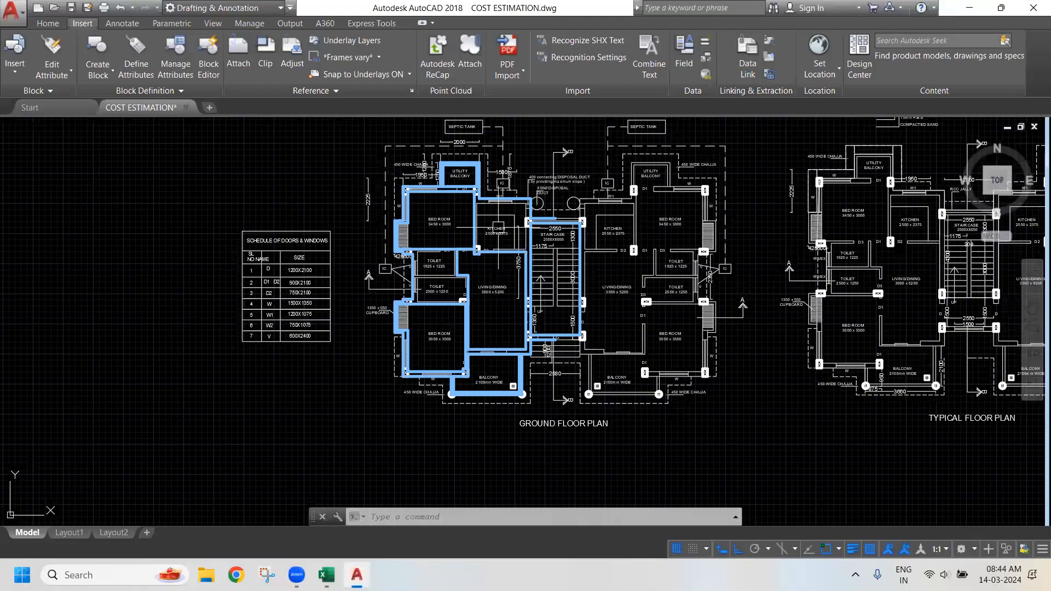
left_click_drag(942, 288, 811, 330)
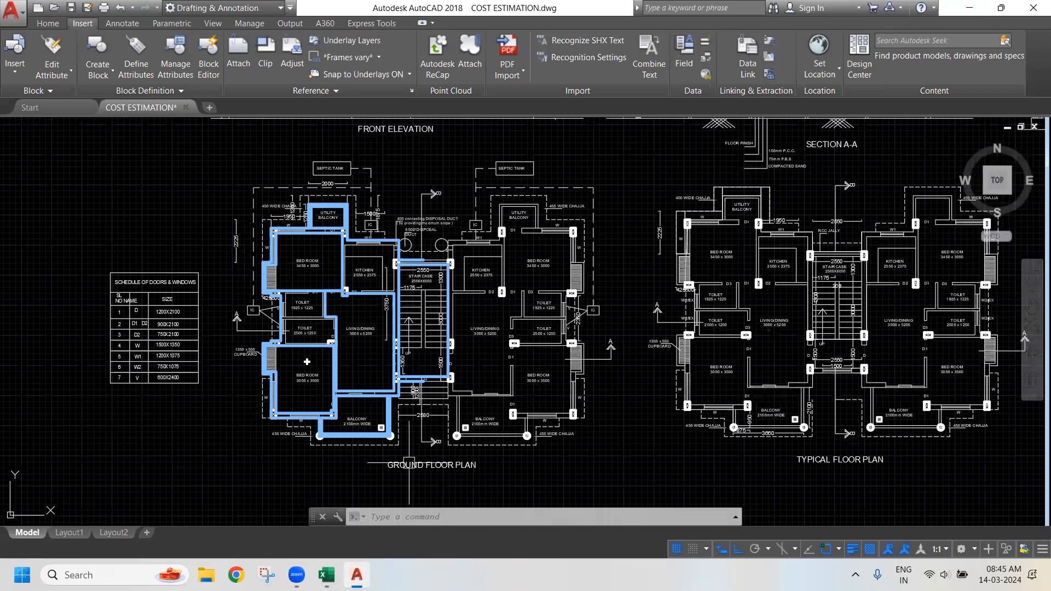
key("alt+Tab")
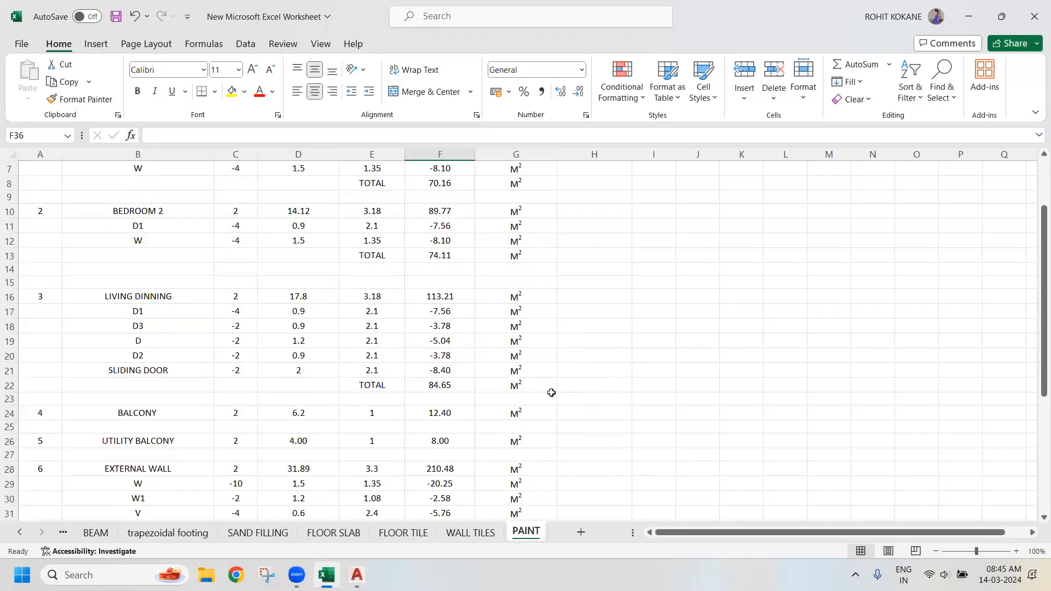
scroll(552, 393, "down", 2)
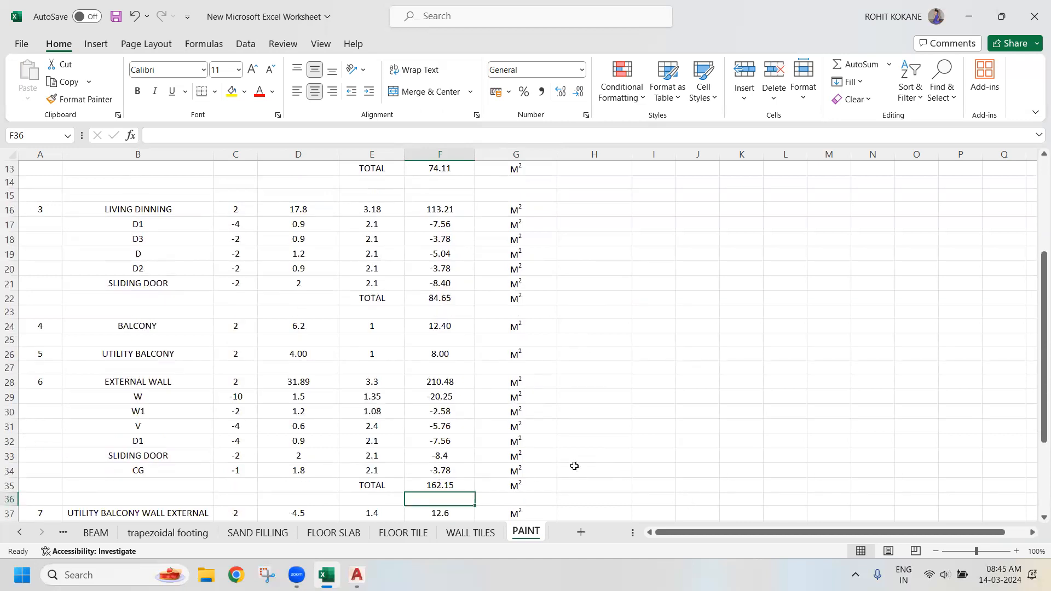